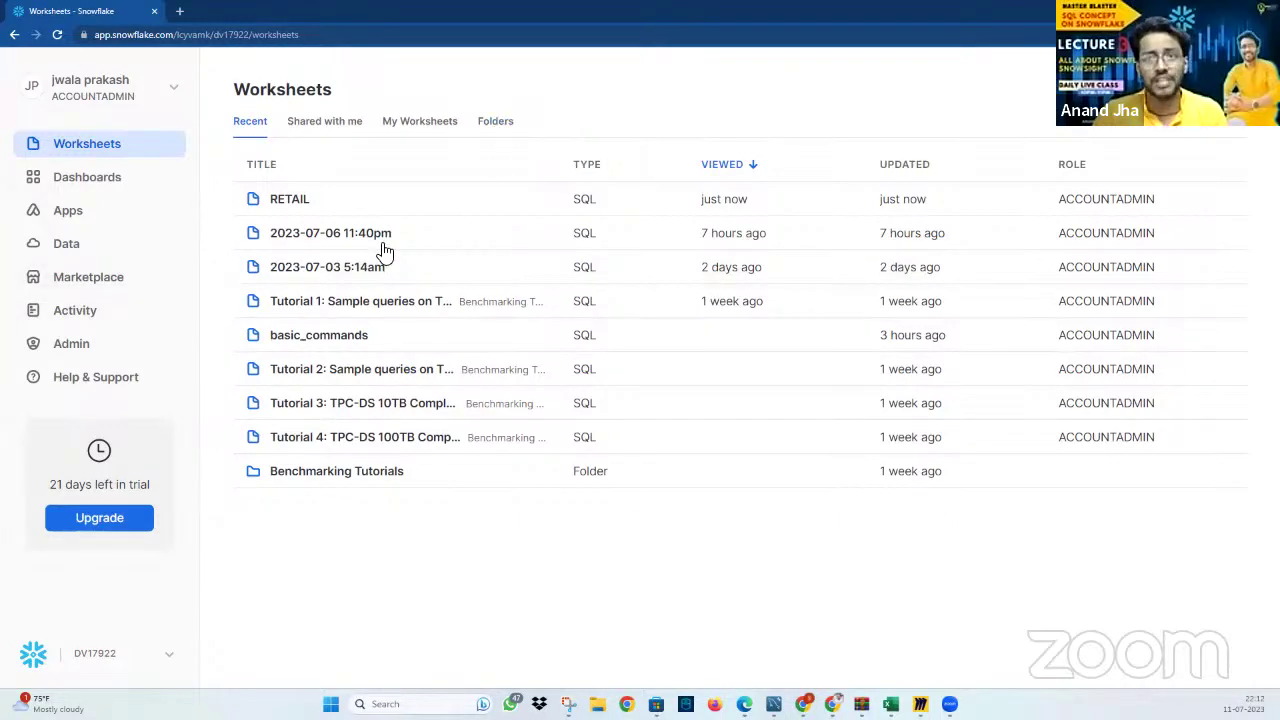
Open the profile settings from the account menu, look through them, and close them
{"action": "left_click", "coordinate": [176, 95]}
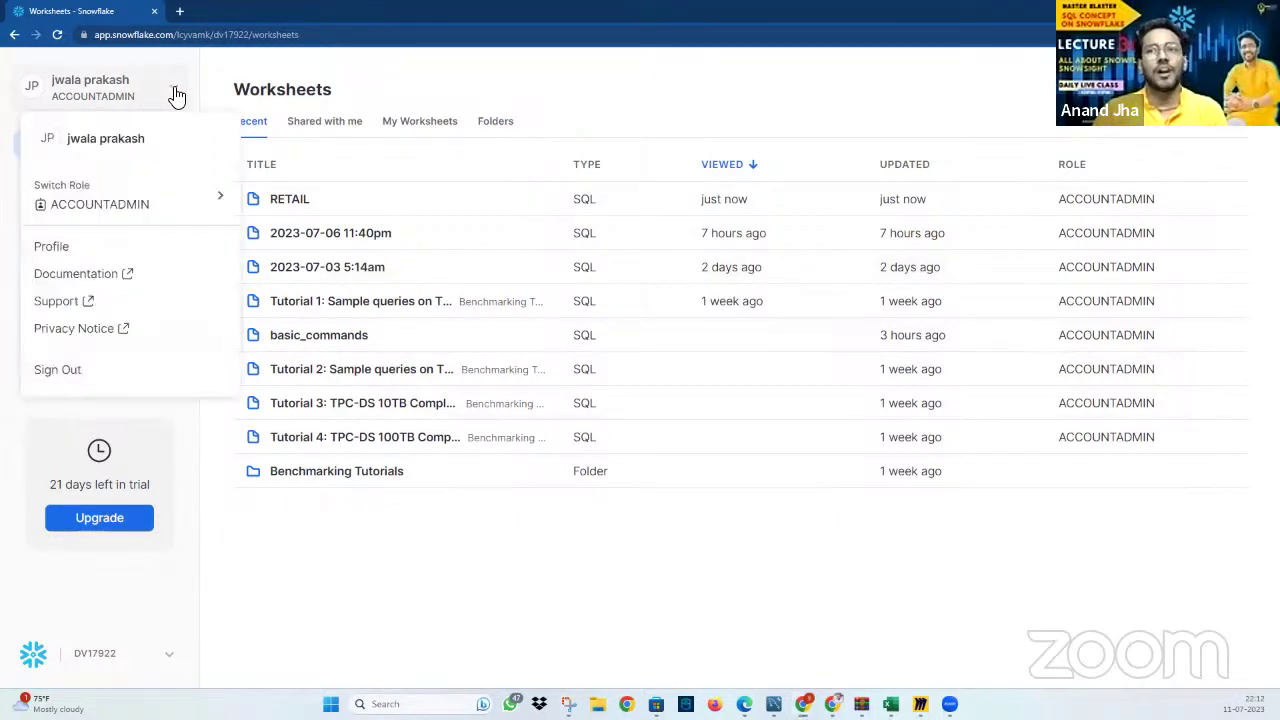
{"action": "left_click", "coordinate": [103, 250]}
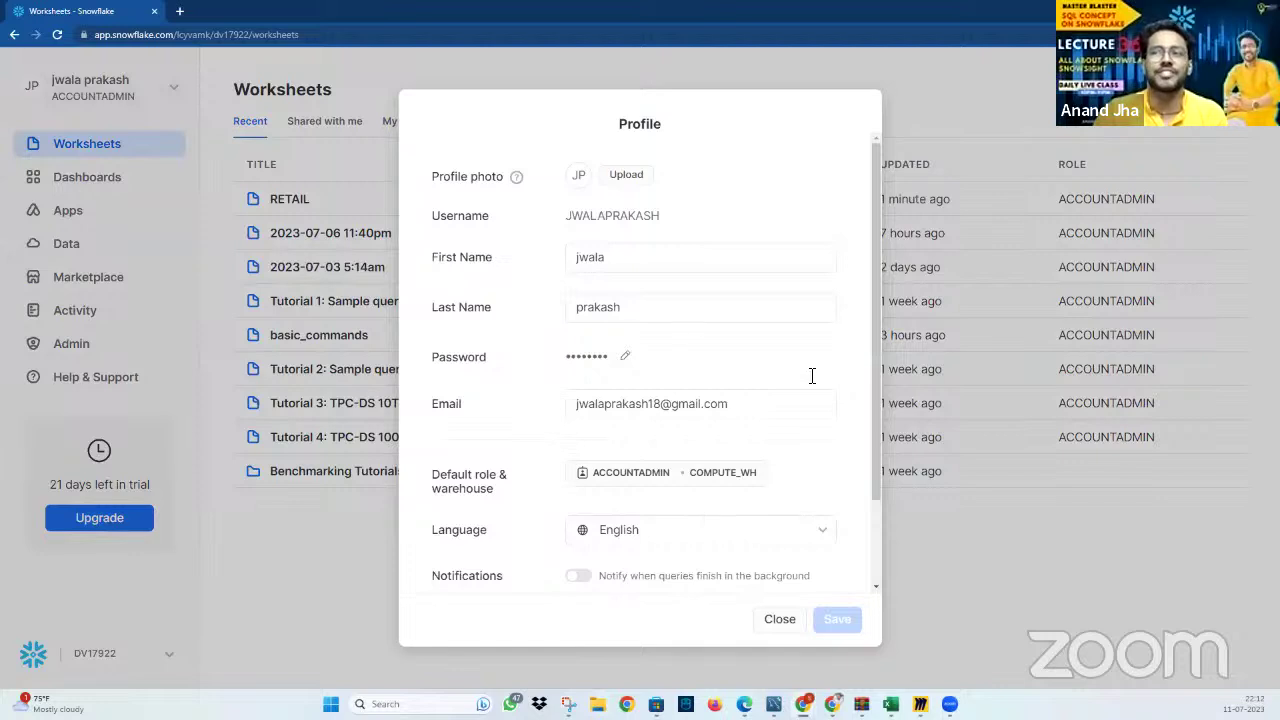
{"action": "scroll", "coordinate": [610, 462], "scroll_direction": "down", "scroll_amount": 1}
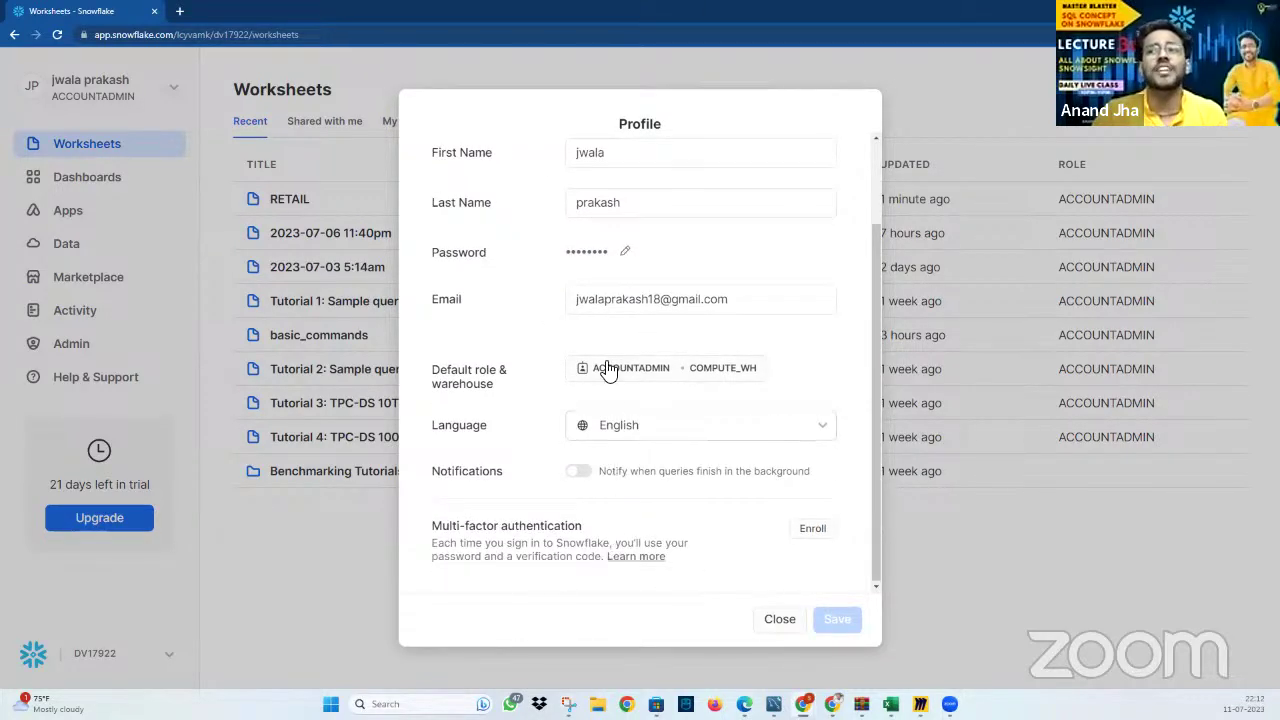
{"action": "scroll", "coordinate": [660, 437], "scroll_direction": "up", "scroll_amount": 1}
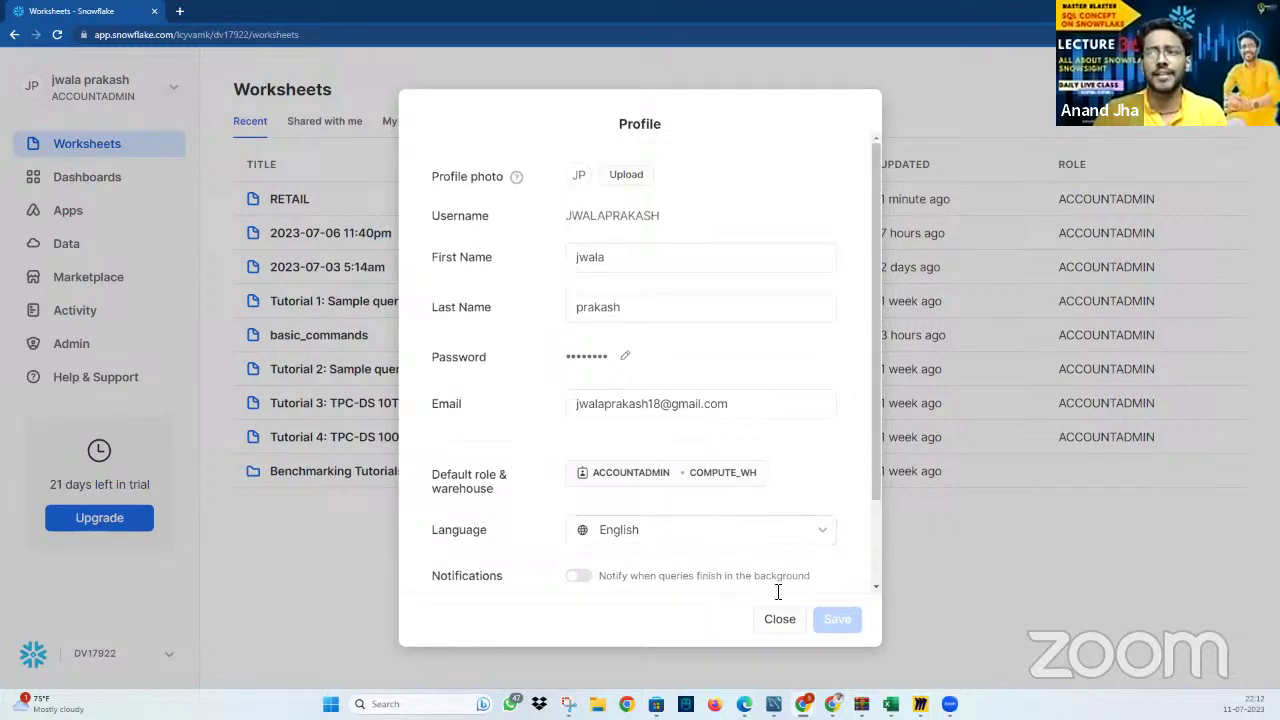
{"action": "left_click", "coordinate": [786, 621]}
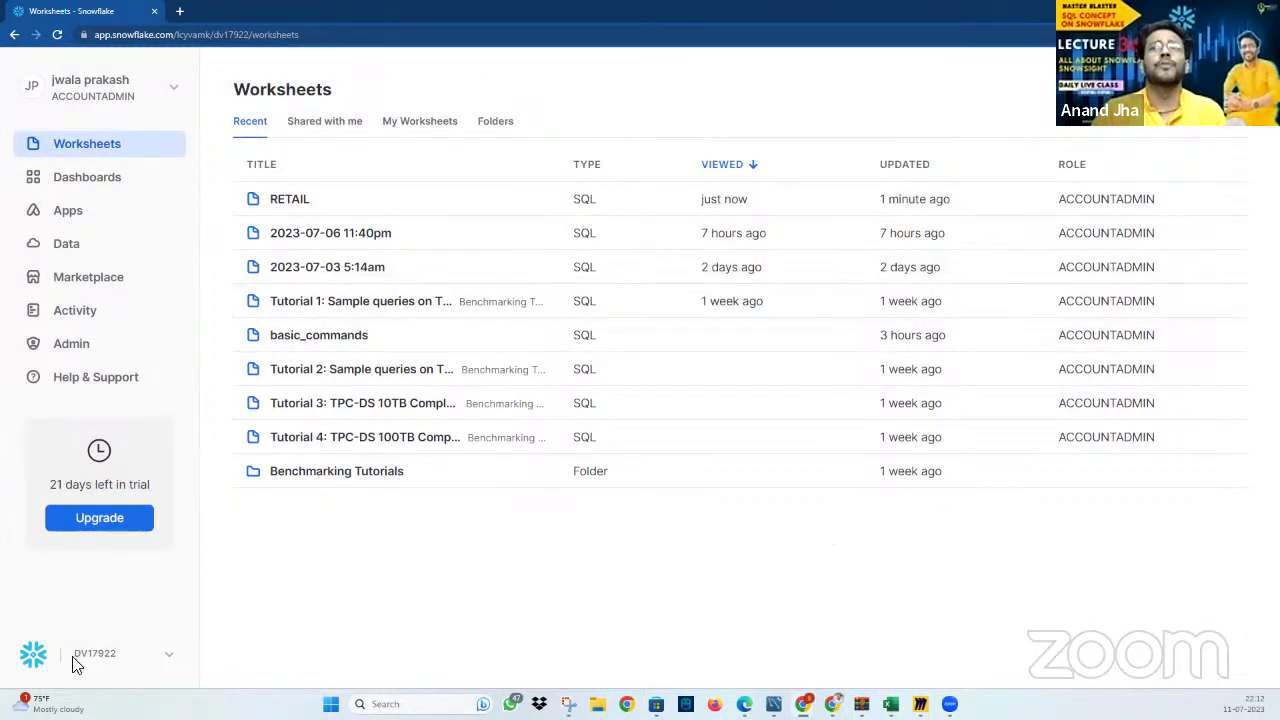
Show the switchable roles: ACCOUNTADMIN, ORGADMIN, PUBLIC, SECURITYADMIN, SYSADMIN and USERADMIN
{"action": "left_click", "coordinate": [171, 92]}
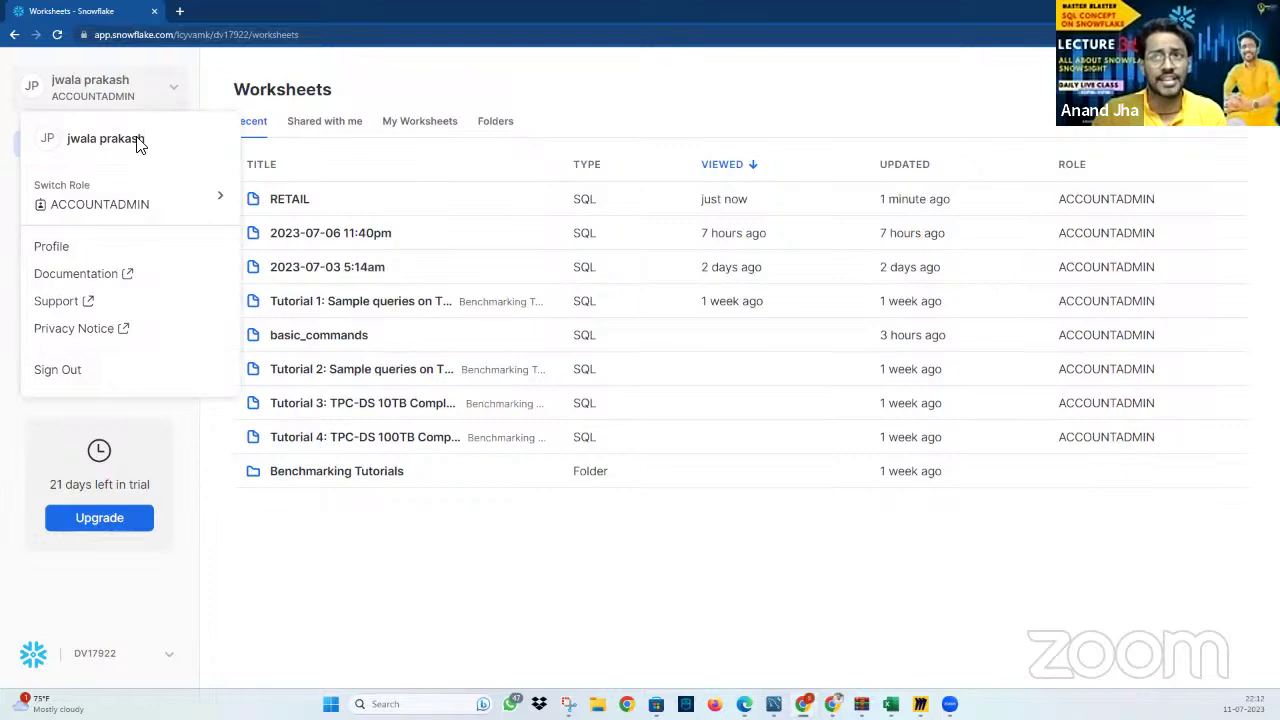
{"action": "mouse_move", "coordinate": [90, 207]}
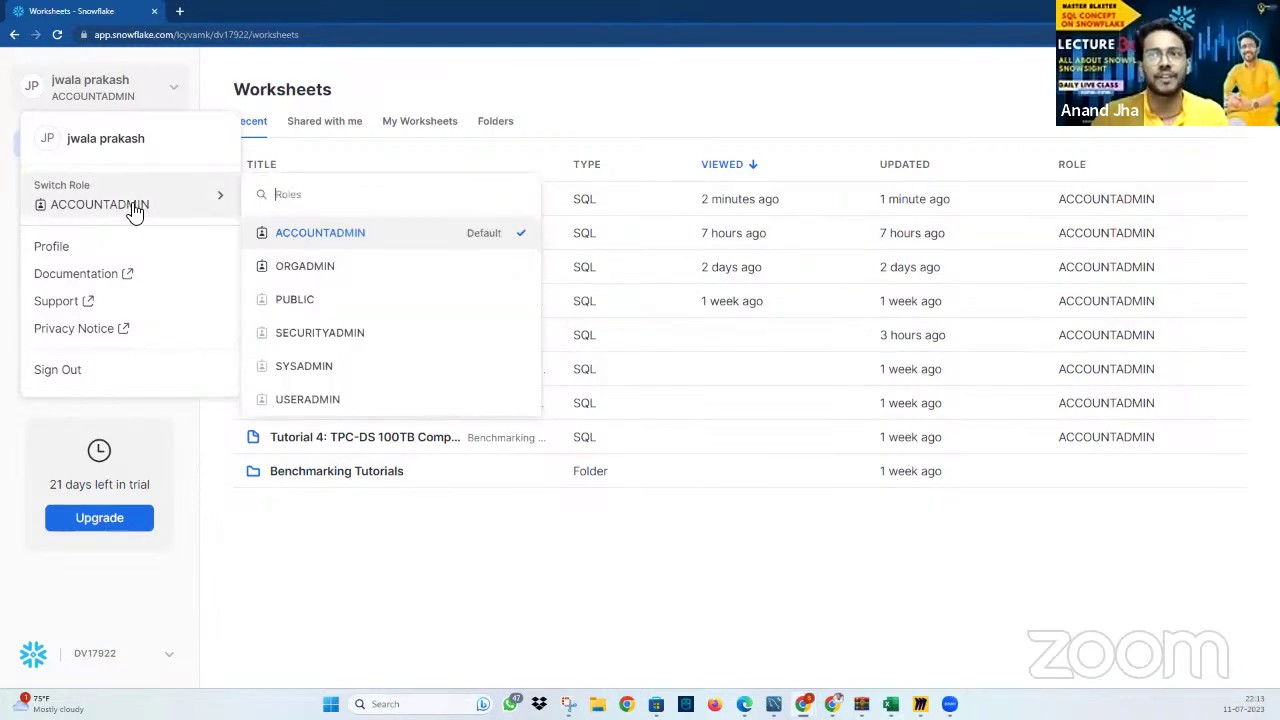
{"action": "left_click", "coordinate": [51, 246]}
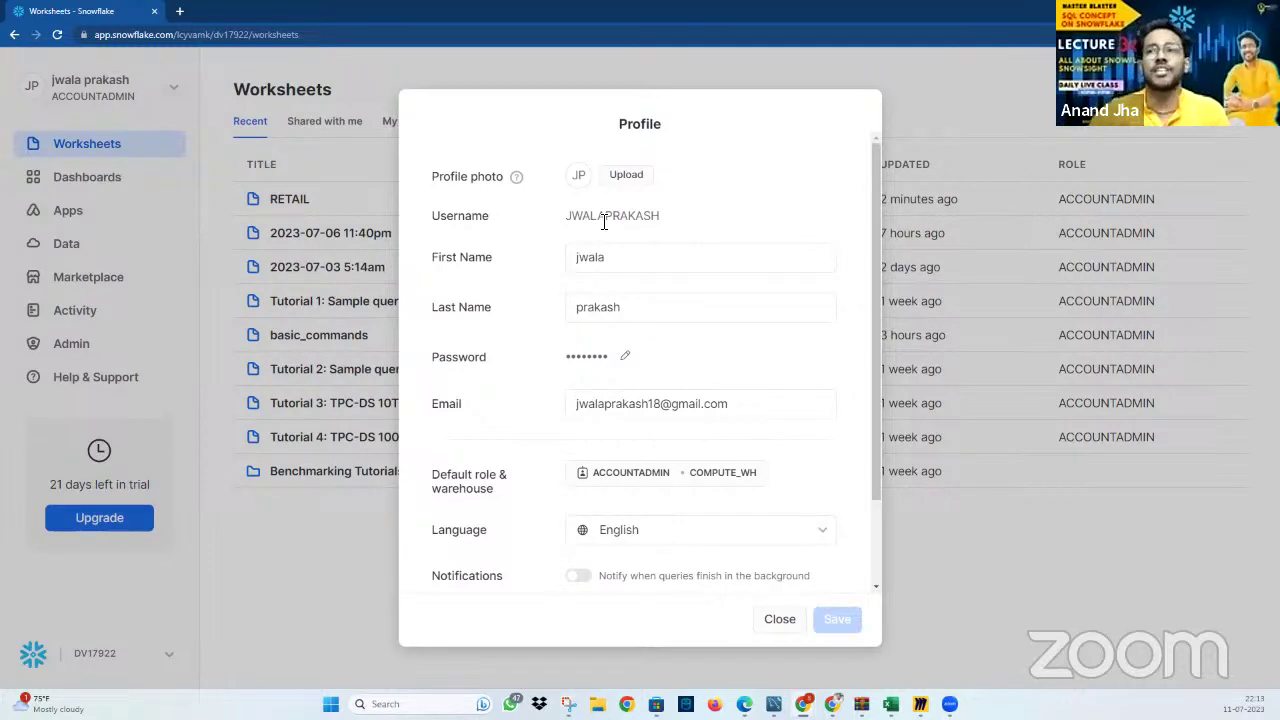
{"action": "double_click", "coordinate": [625, 217]}
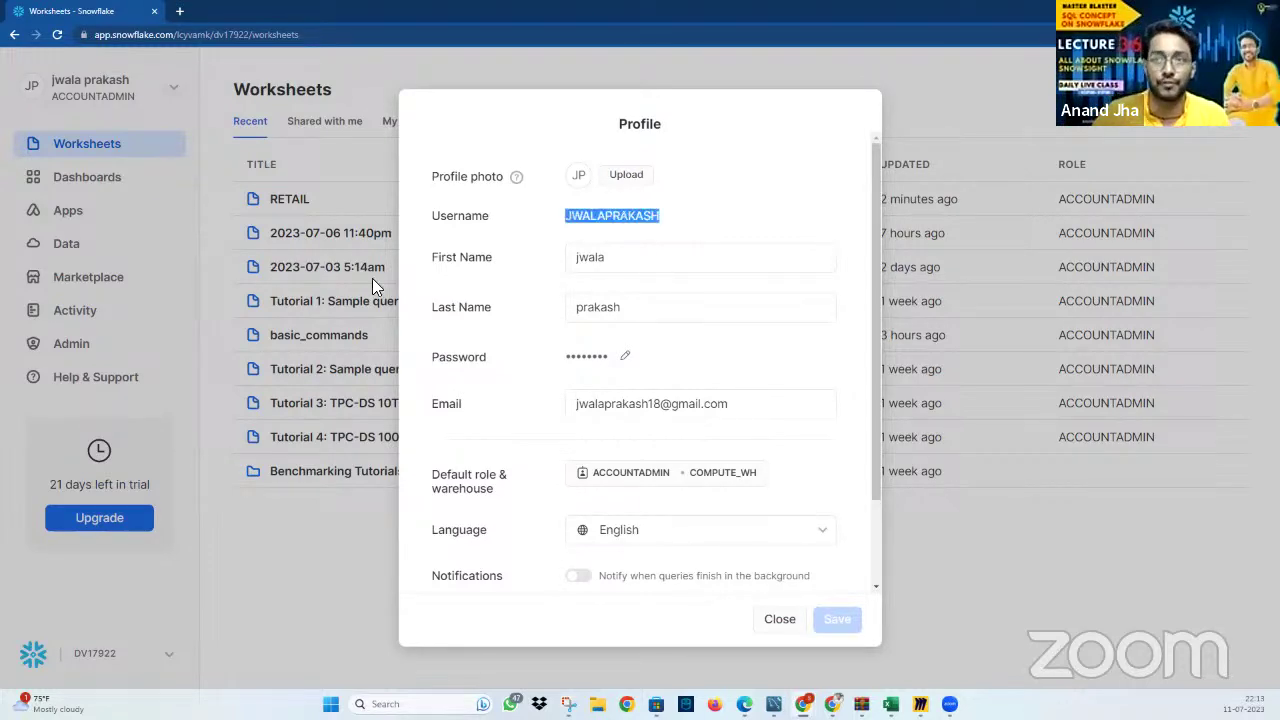
{"action": "left_click", "coordinate": [784, 624]}
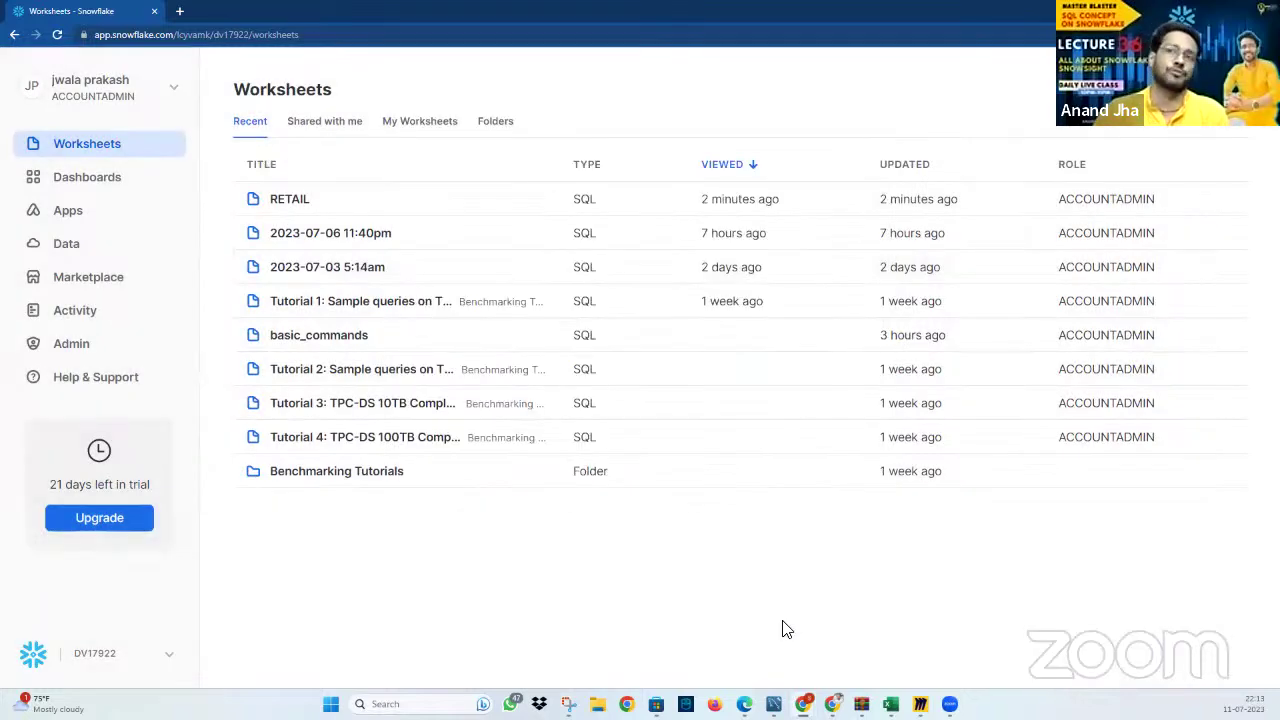
{"action": "left_click", "coordinate": [153, 101]}
In Profile, turn on background query completion notifications and begin multi-factor authentication enrollment
{"action": "mouse_move", "coordinate": [208, 204]}
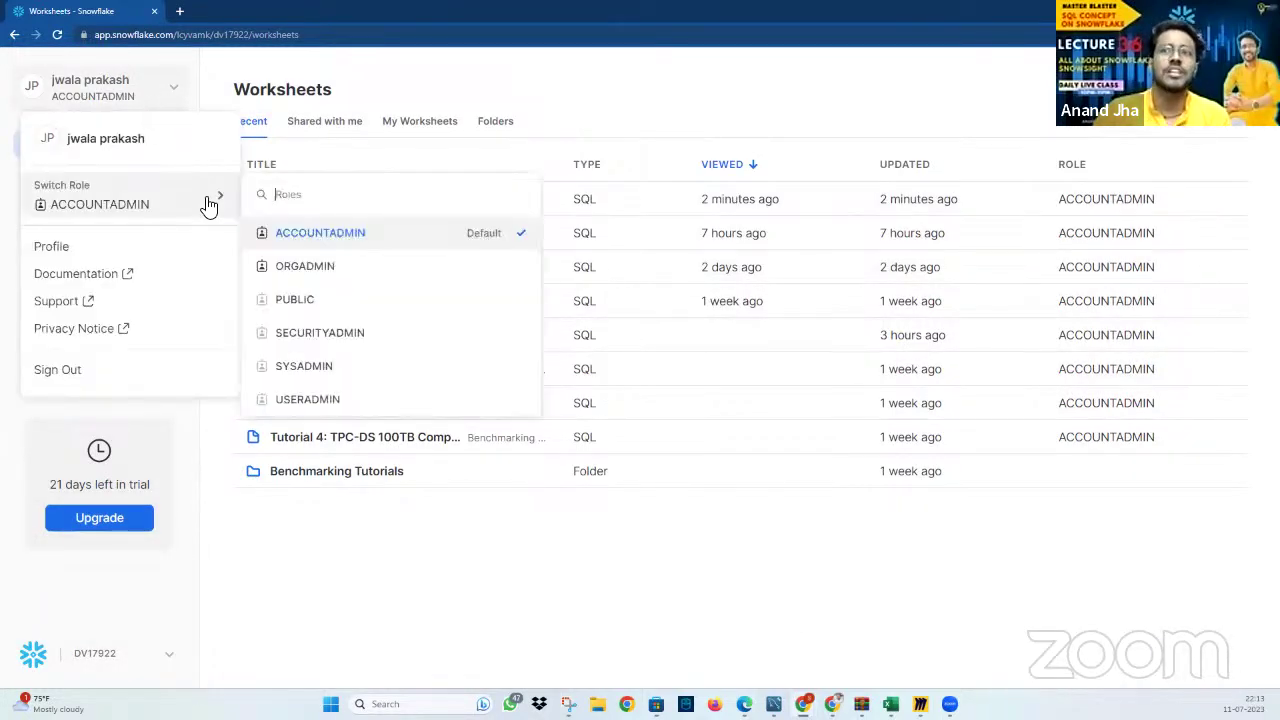
{"action": "left_click", "coordinate": [186, 245]}
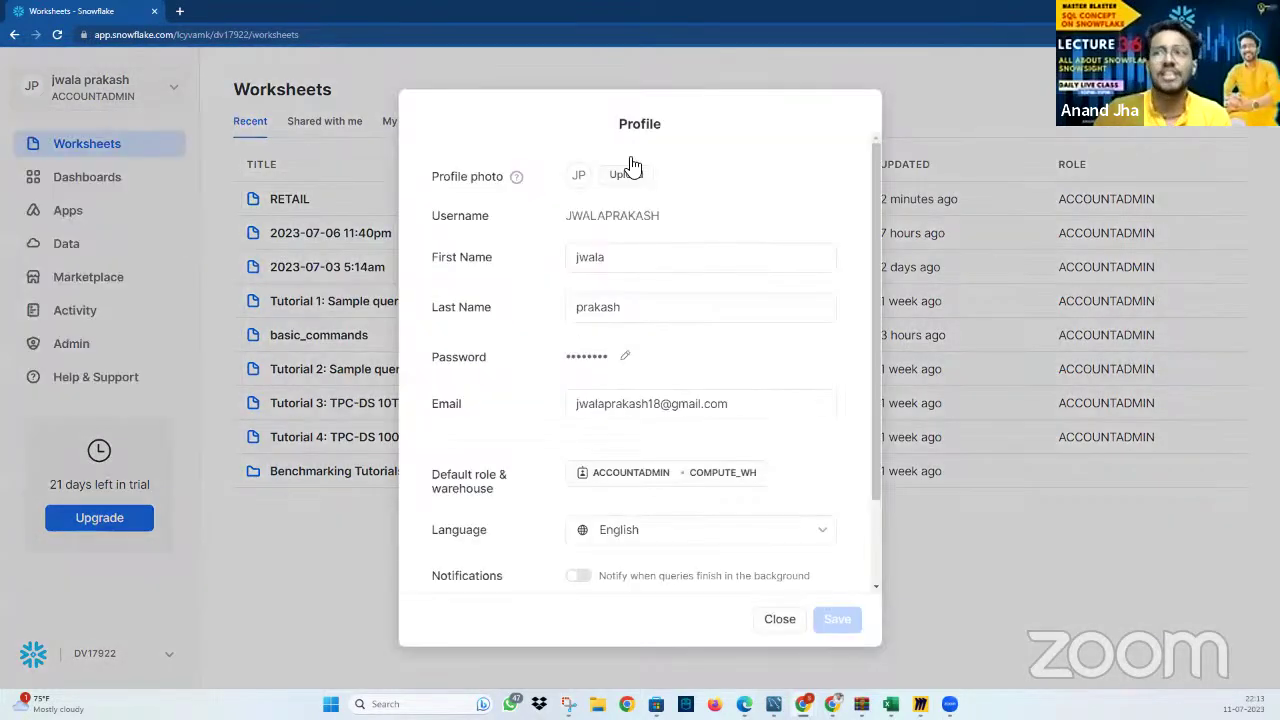
{"action": "double_click", "coordinate": [624, 217]}
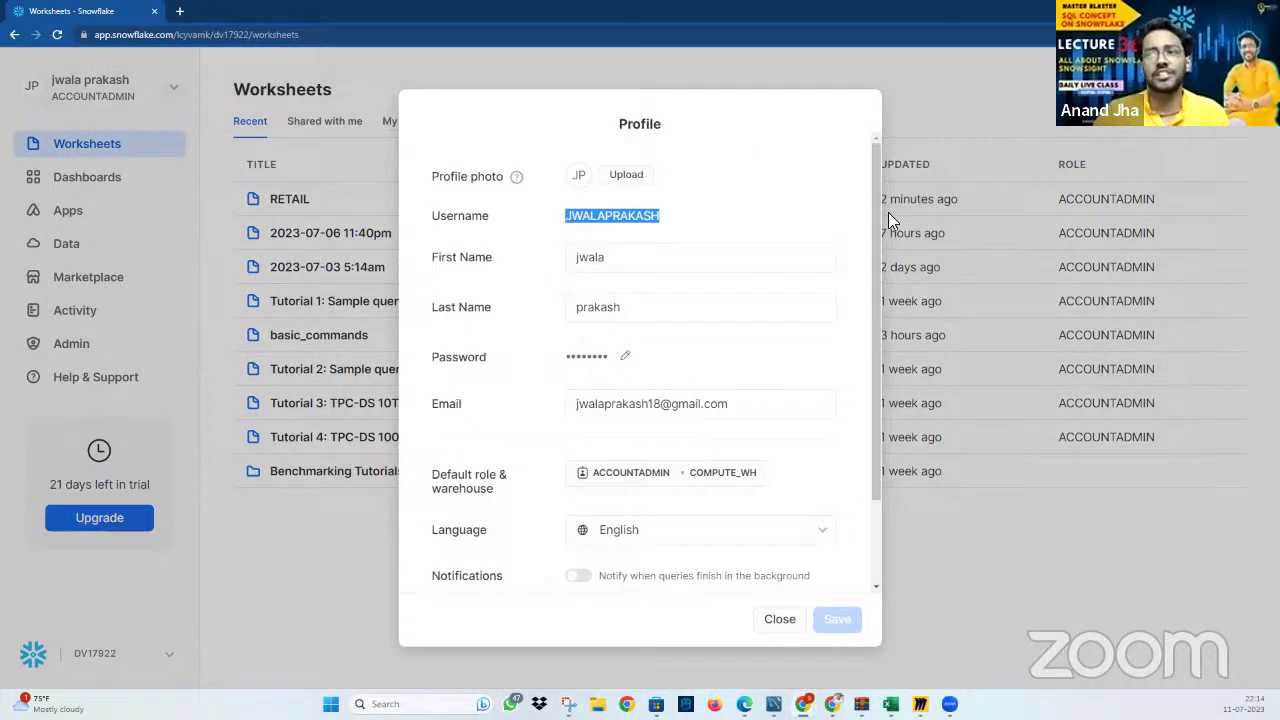
{"action": "scroll", "coordinate": [724, 366], "scroll_direction": "down", "scroll_amount": 2}
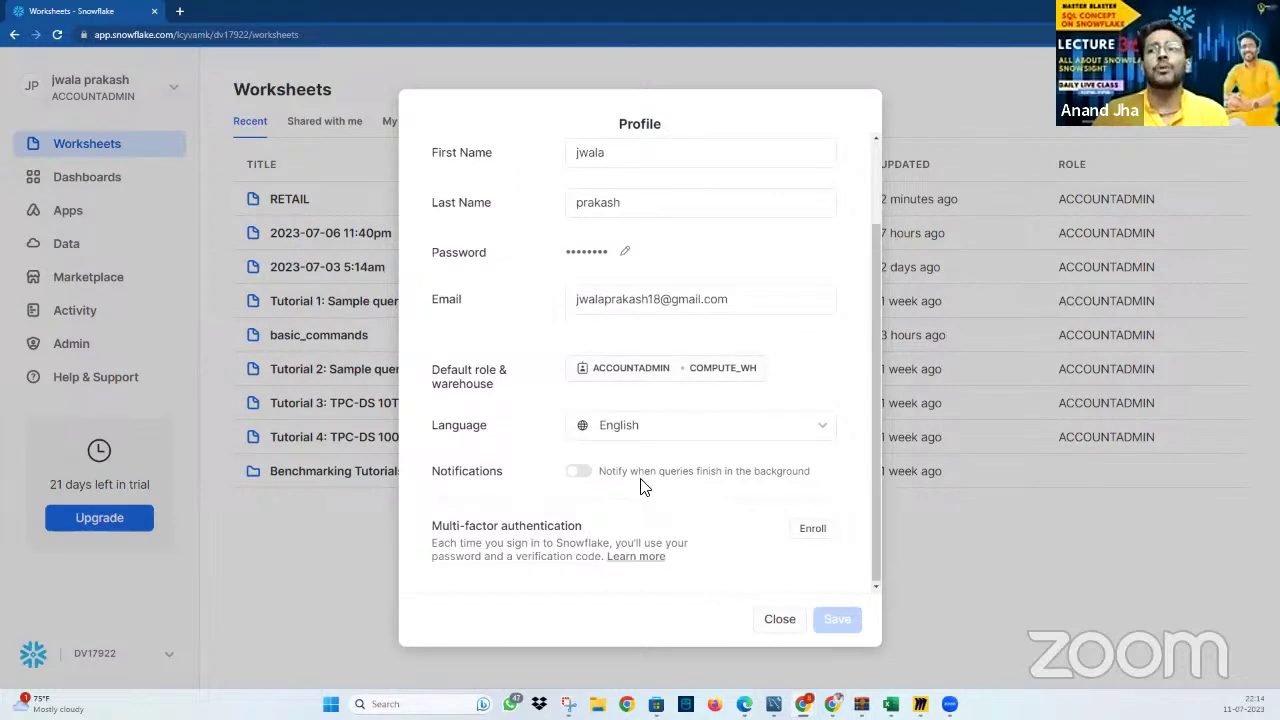
{"action": "left_click", "coordinate": [579, 471]}
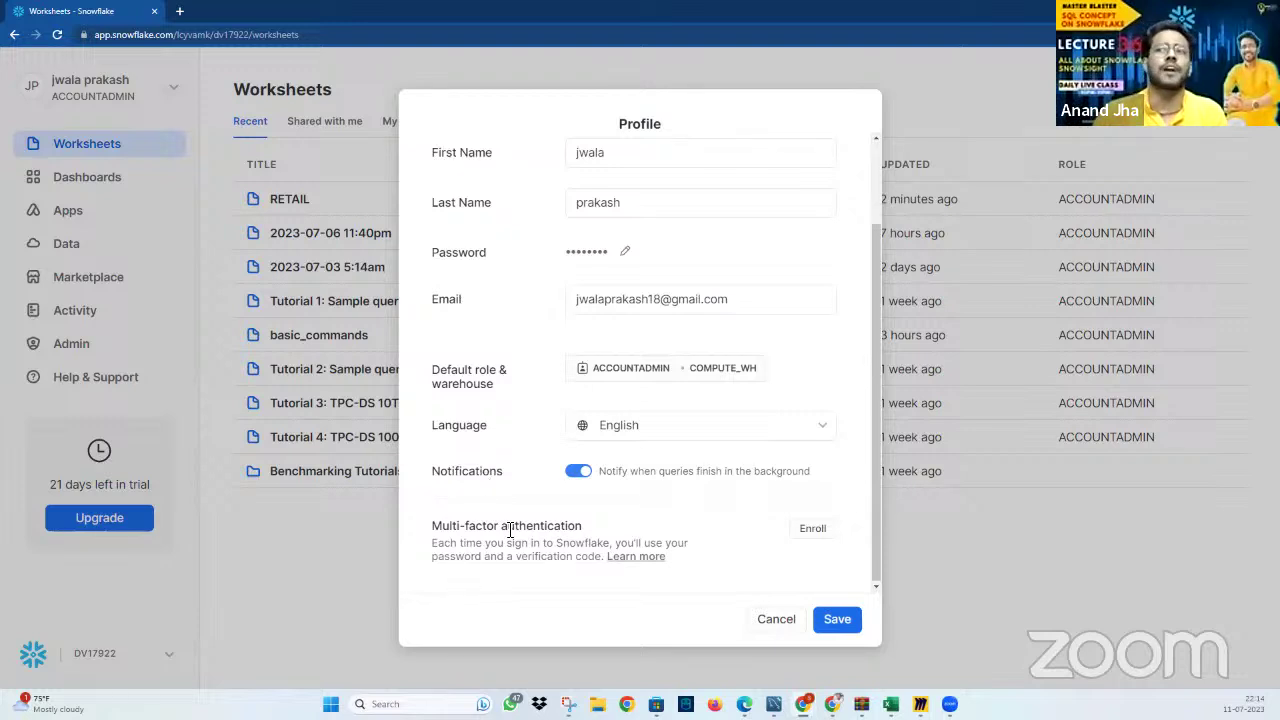
{"action": "left_click", "coordinate": [814, 532]}
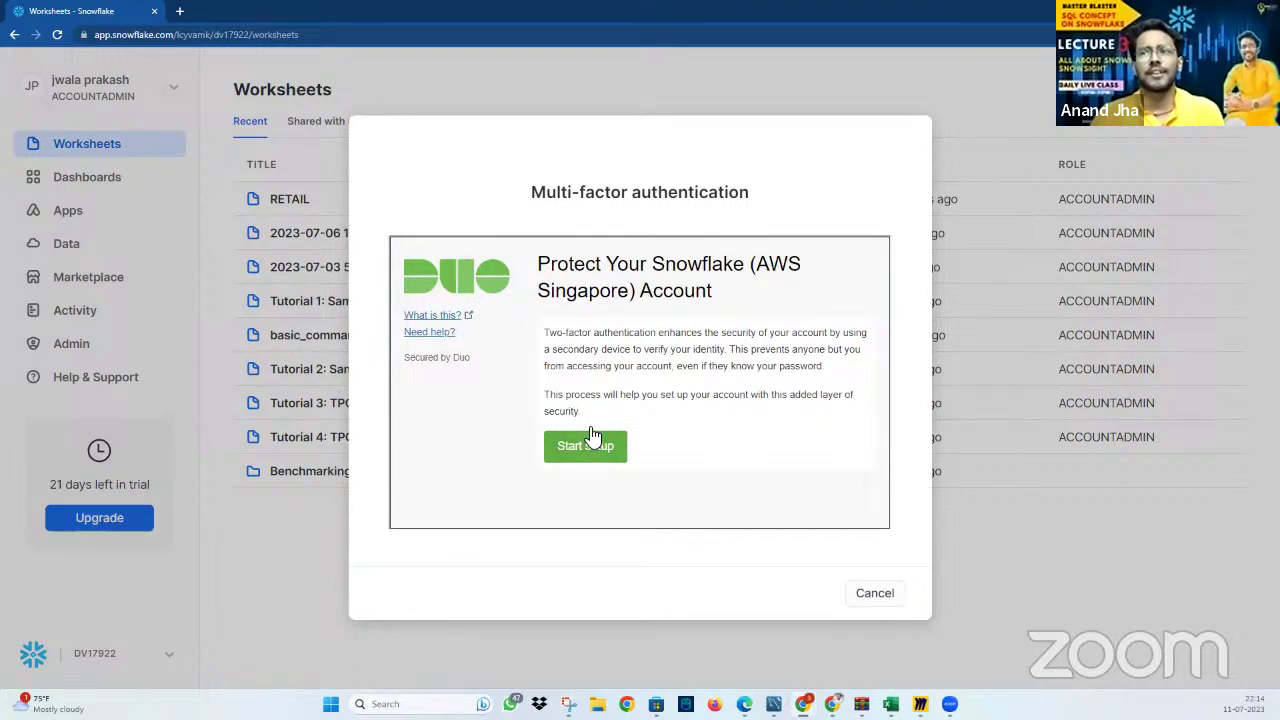
Start Duo setup with Mobile phone as the device and India as the country
{"action": "left_click", "coordinate": [590, 440]}
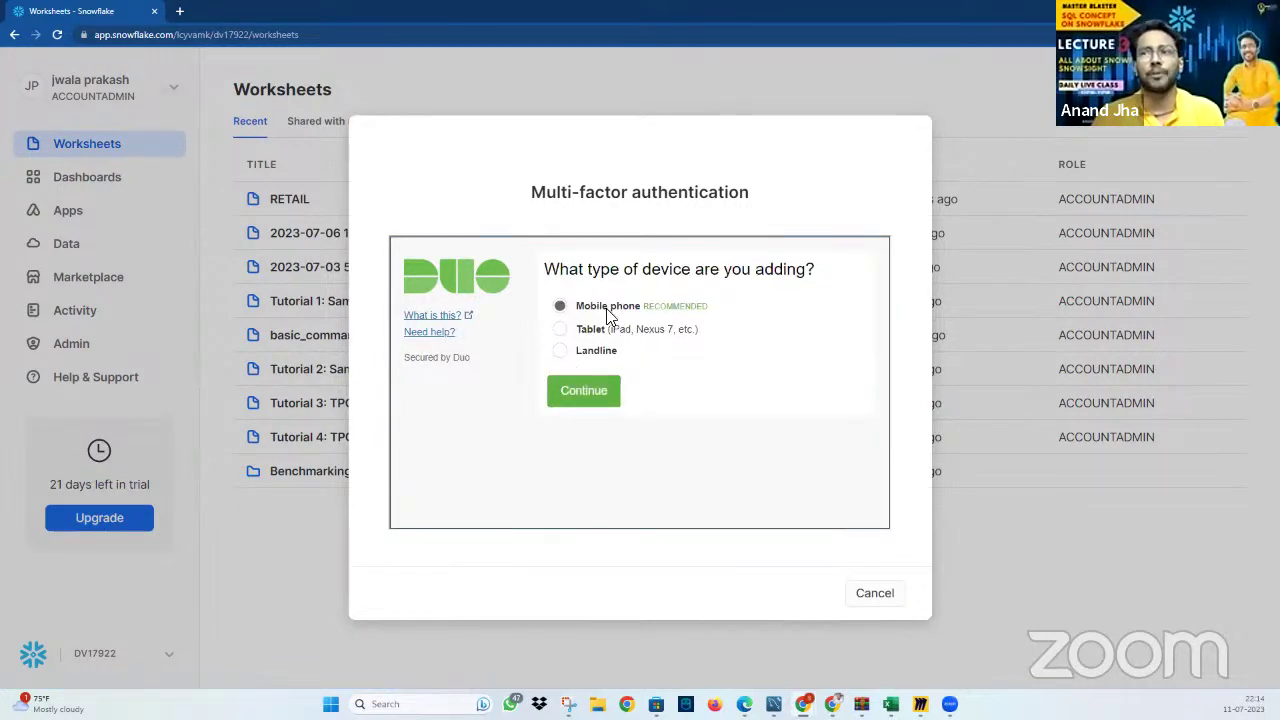
{"action": "left_click", "coordinate": [597, 395]}
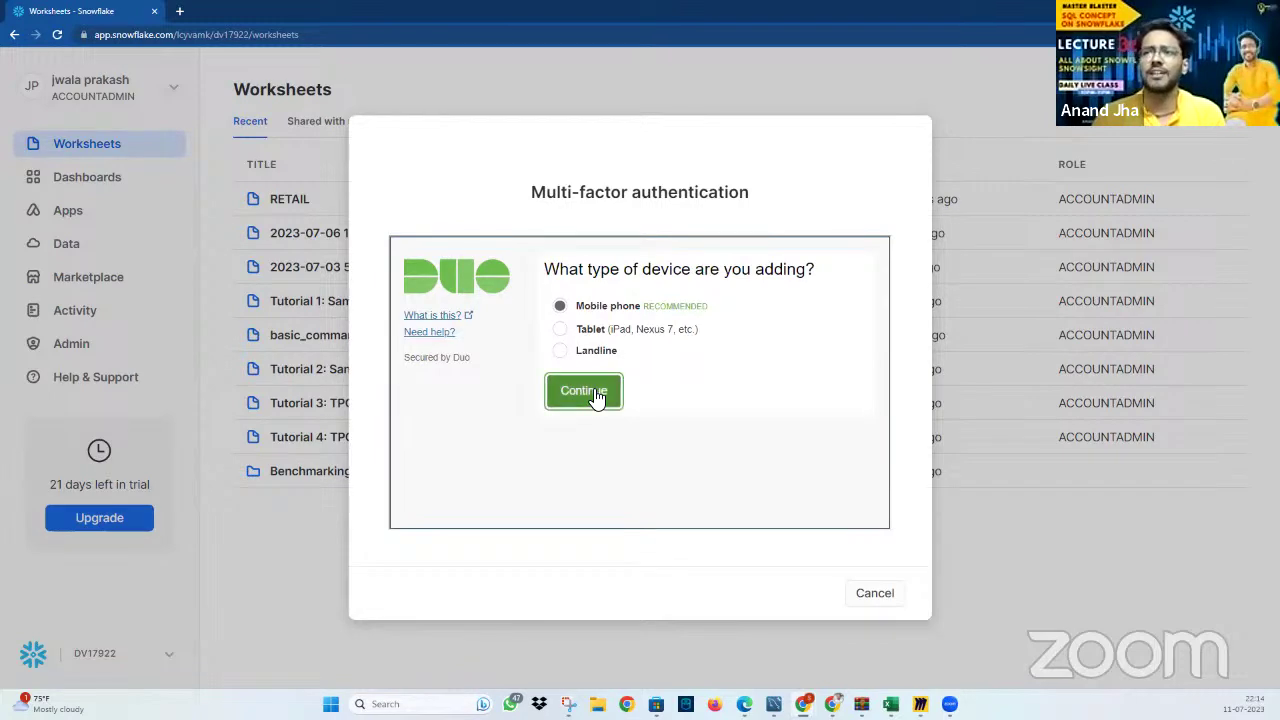
{"action": "left_click", "coordinate": [617, 316]}
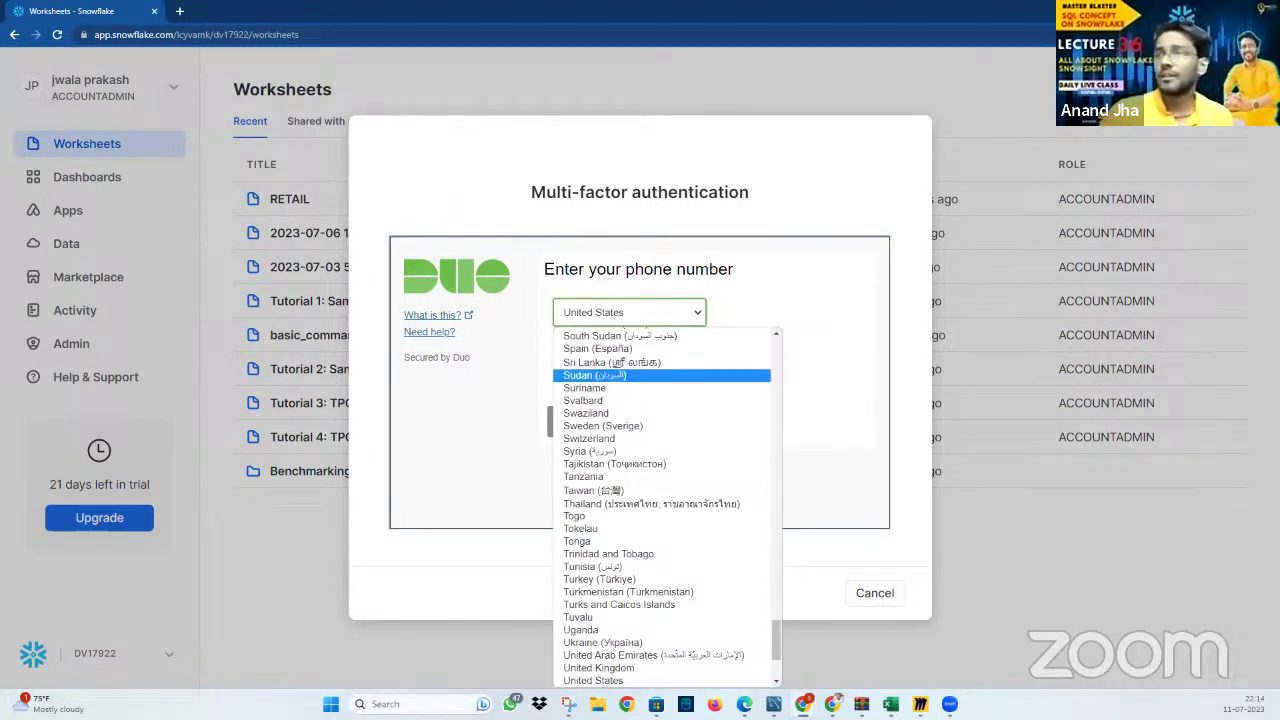
{"action": "scroll", "coordinate": [702, 522], "scroll_direction": "down", "scroll_amount": 3}
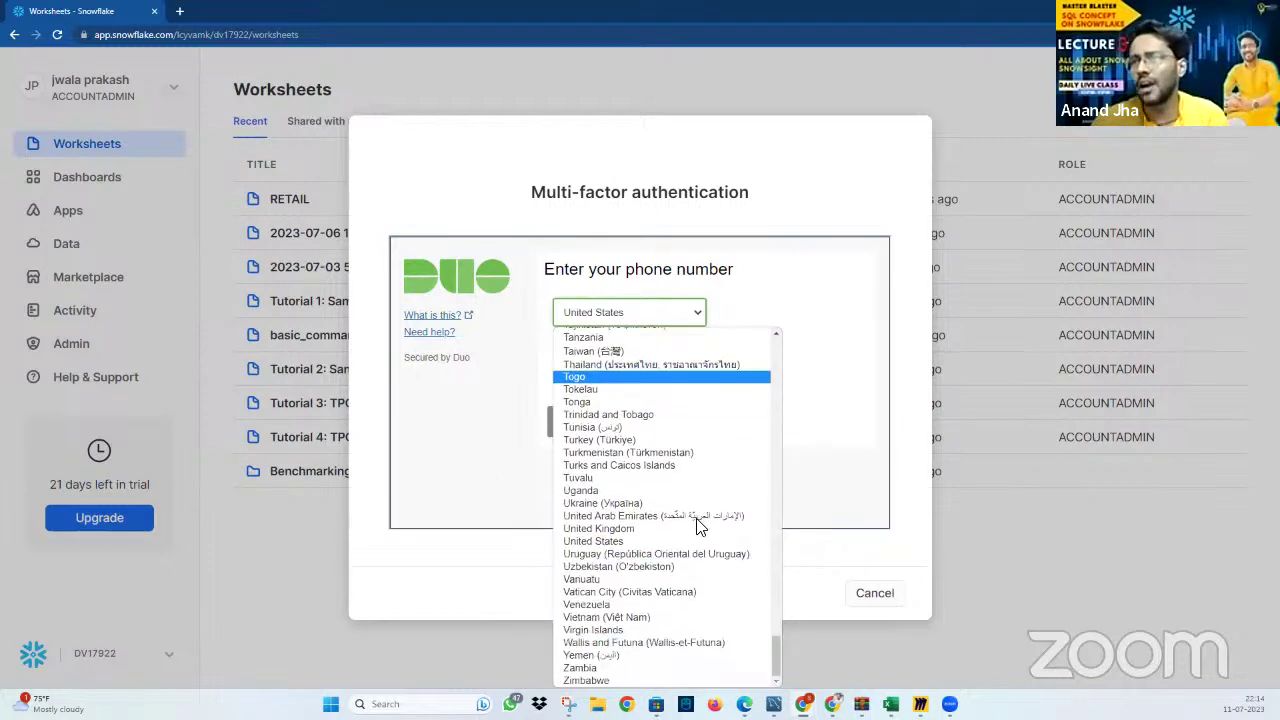
{"action": "type", "text": "in"}
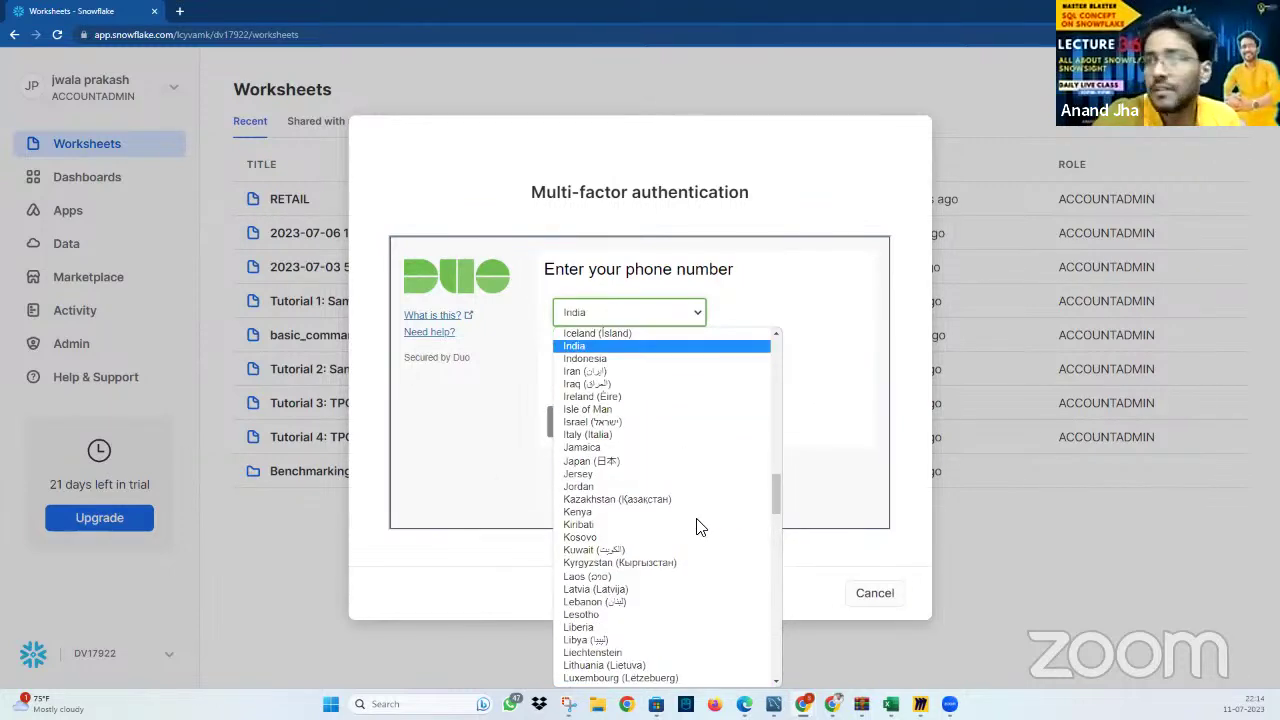
{"action": "left_click", "coordinate": [678, 348]}
Enter and confirm the mobile phone number, then choose Android as the phone type
{"action": "left_click", "coordinate": [679, 354]}
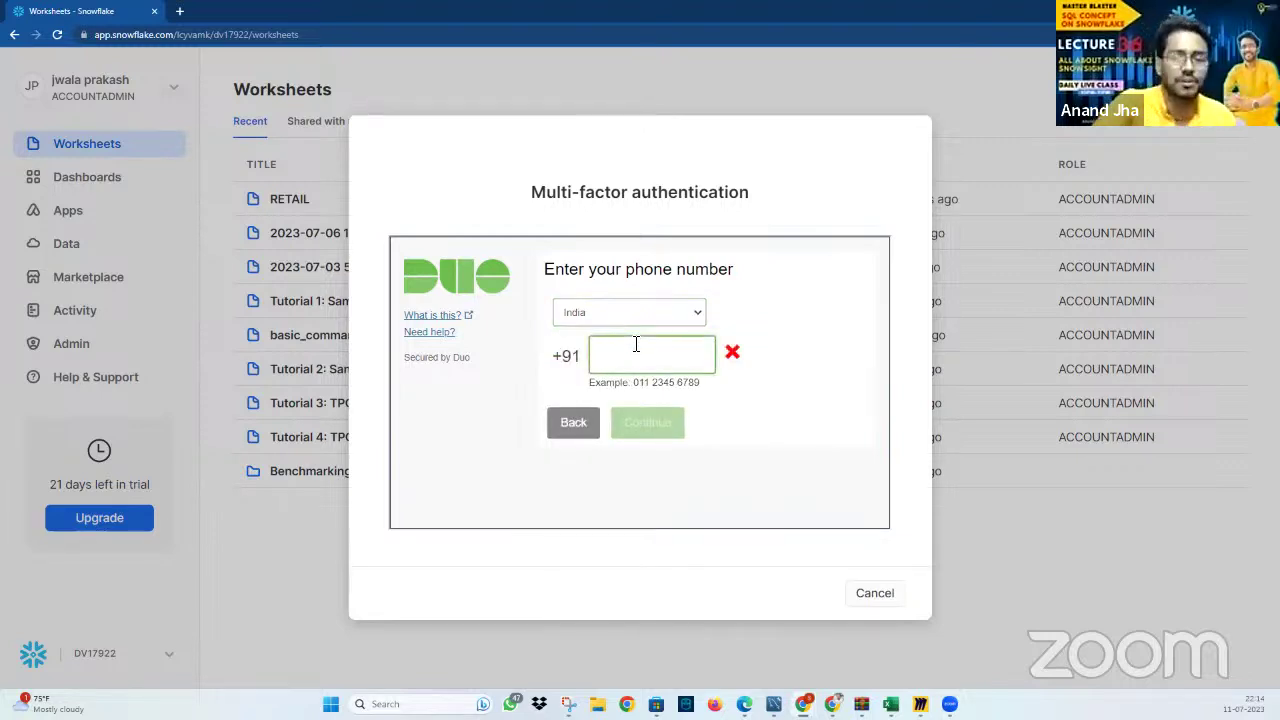
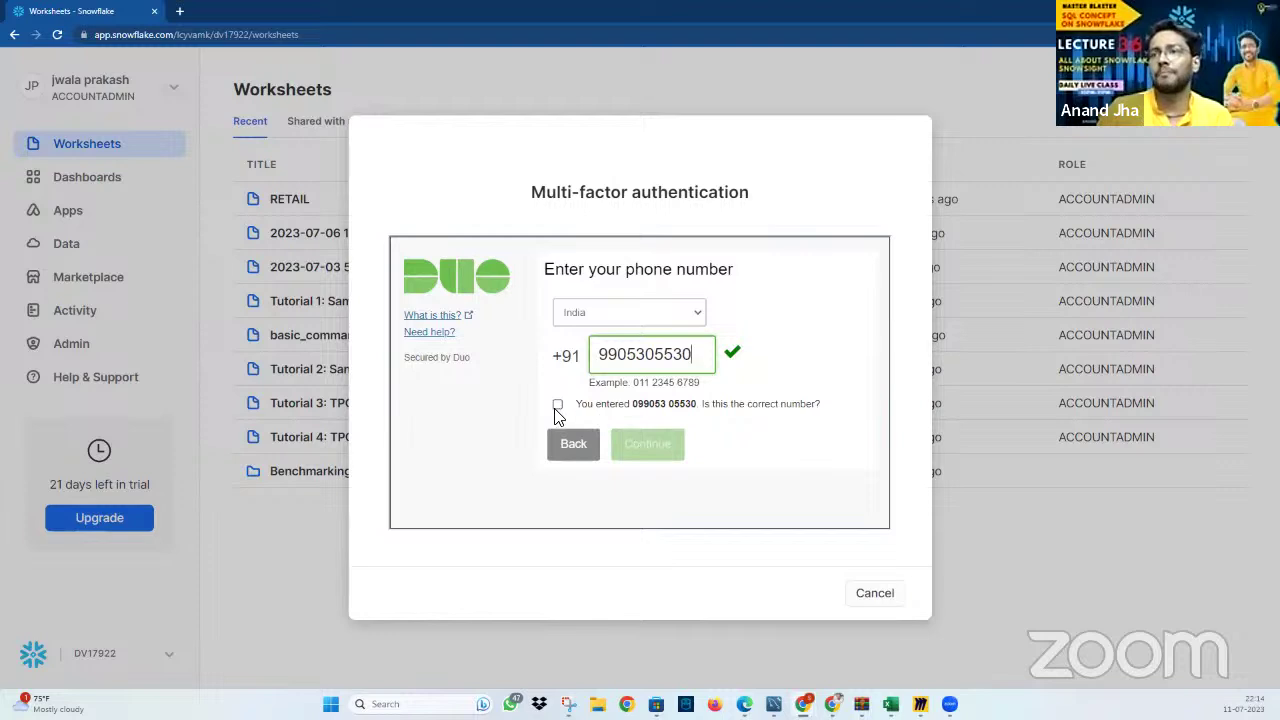
{"action": "left_click", "coordinate": [557, 404]}
{"action": "left_click", "coordinate": [652, 443]}
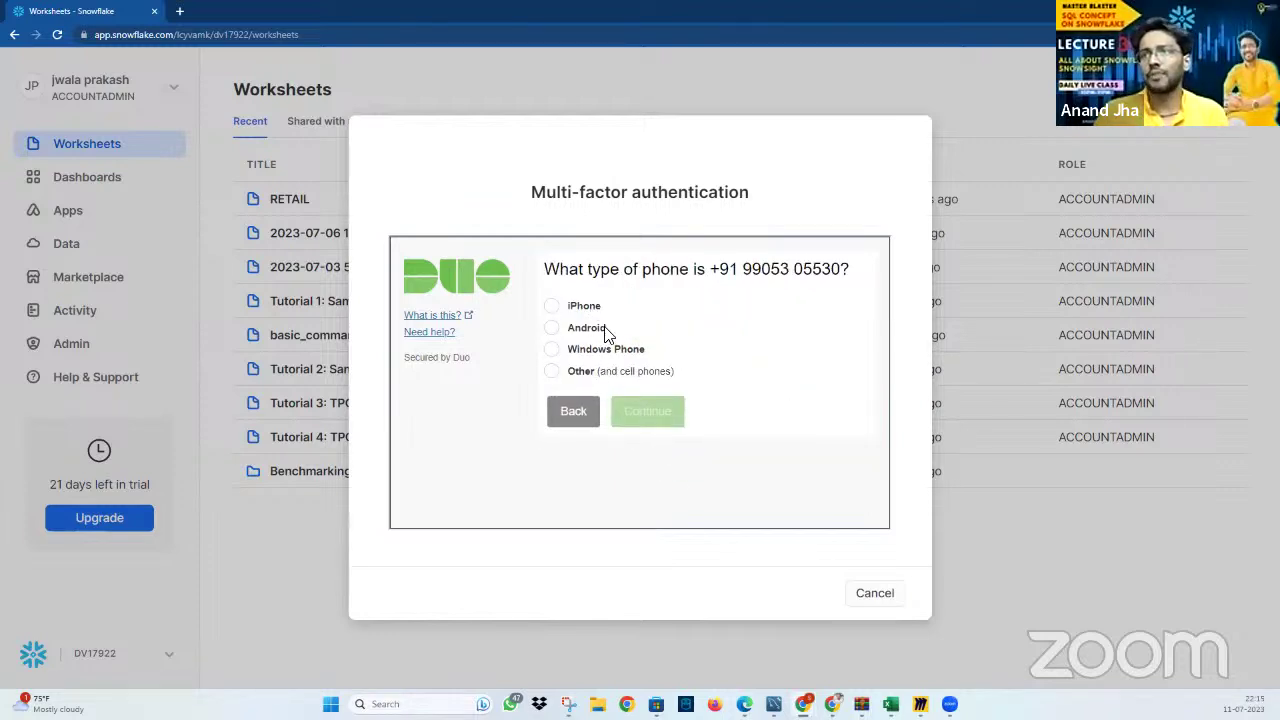
{"action": "left_click", "coordinate": [588, 332]}
{"action": "left_click", "coordinate": [657, 421]}
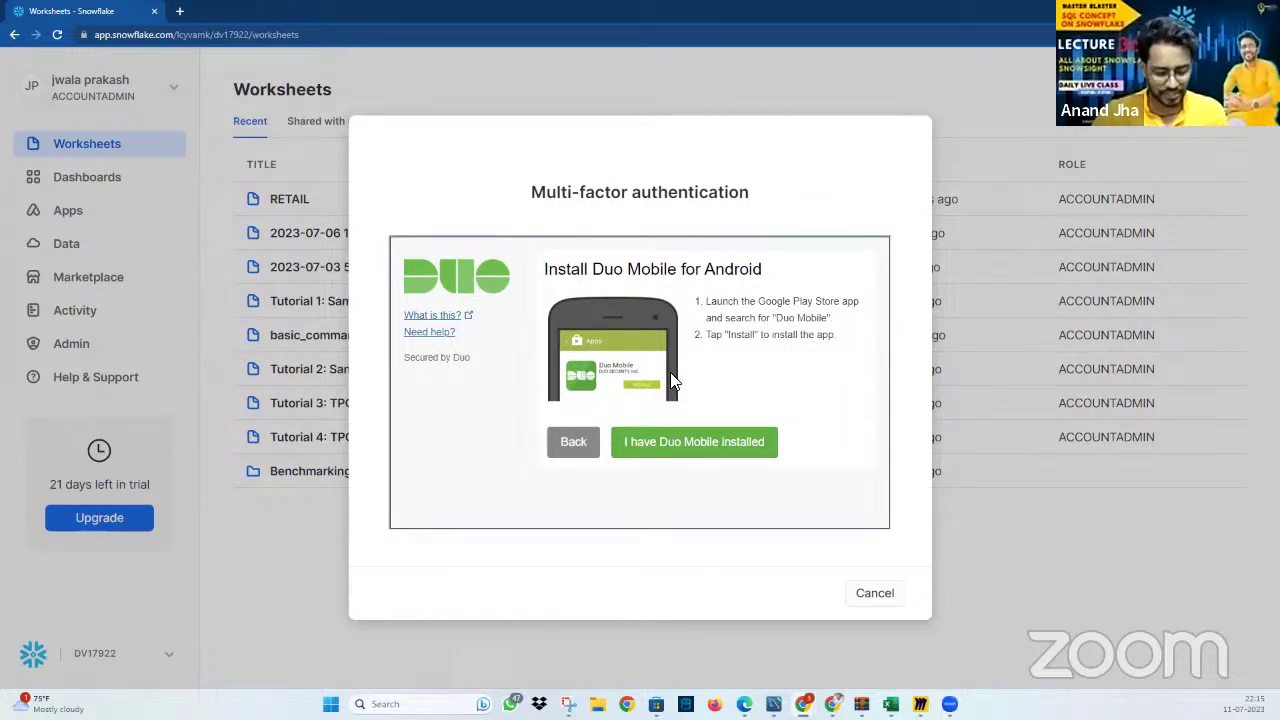
Abandon the MFA enrollment, close the profile settings, and show the worksheet more-options menu
{"action": "left_click", "coordinate": [875, 594]}
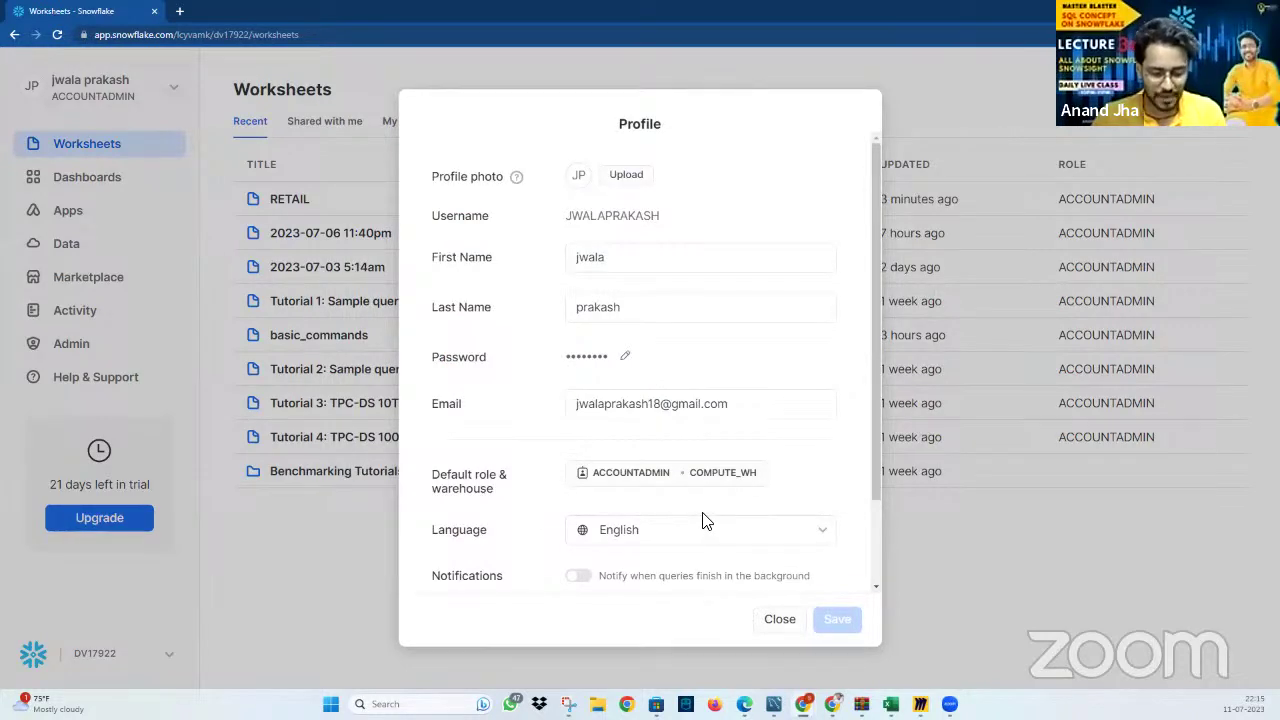
{"action": "left_click", "coordinate": [795, 623]}
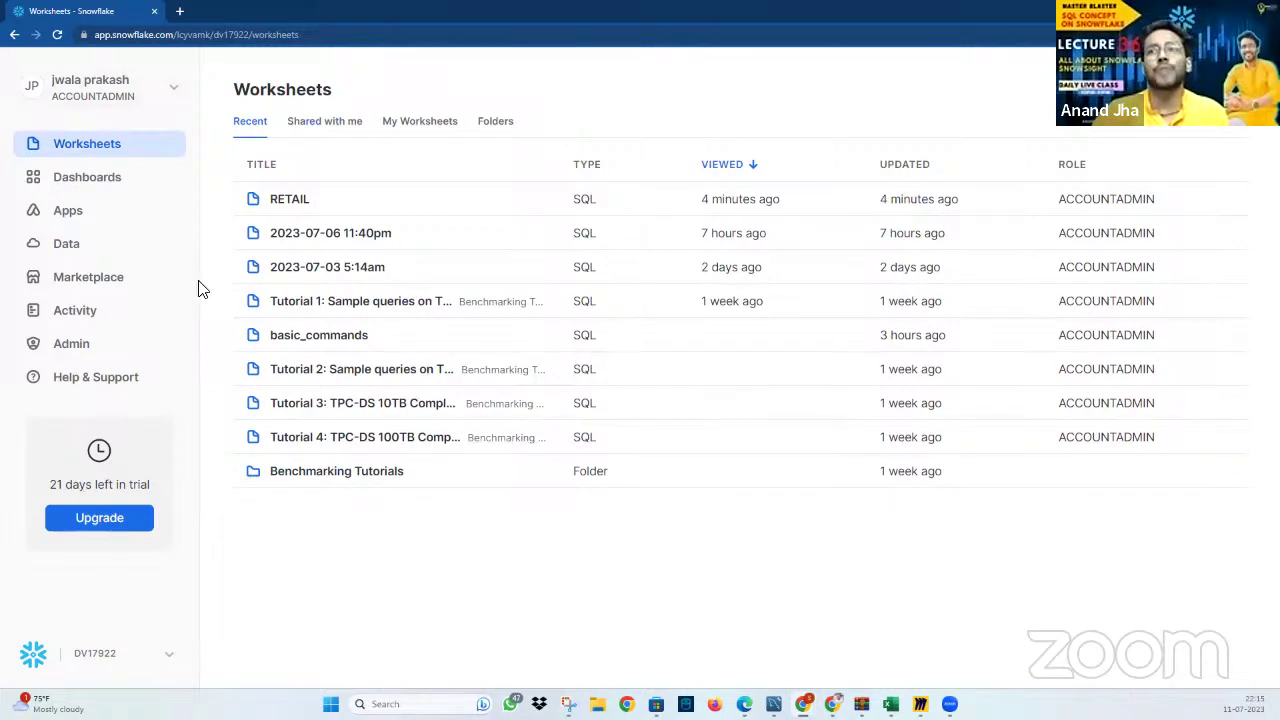
{"action": "left_click", "coordinate": [160, 95]}
{"action": "mouse_move", "coordinate": [180, 206]}
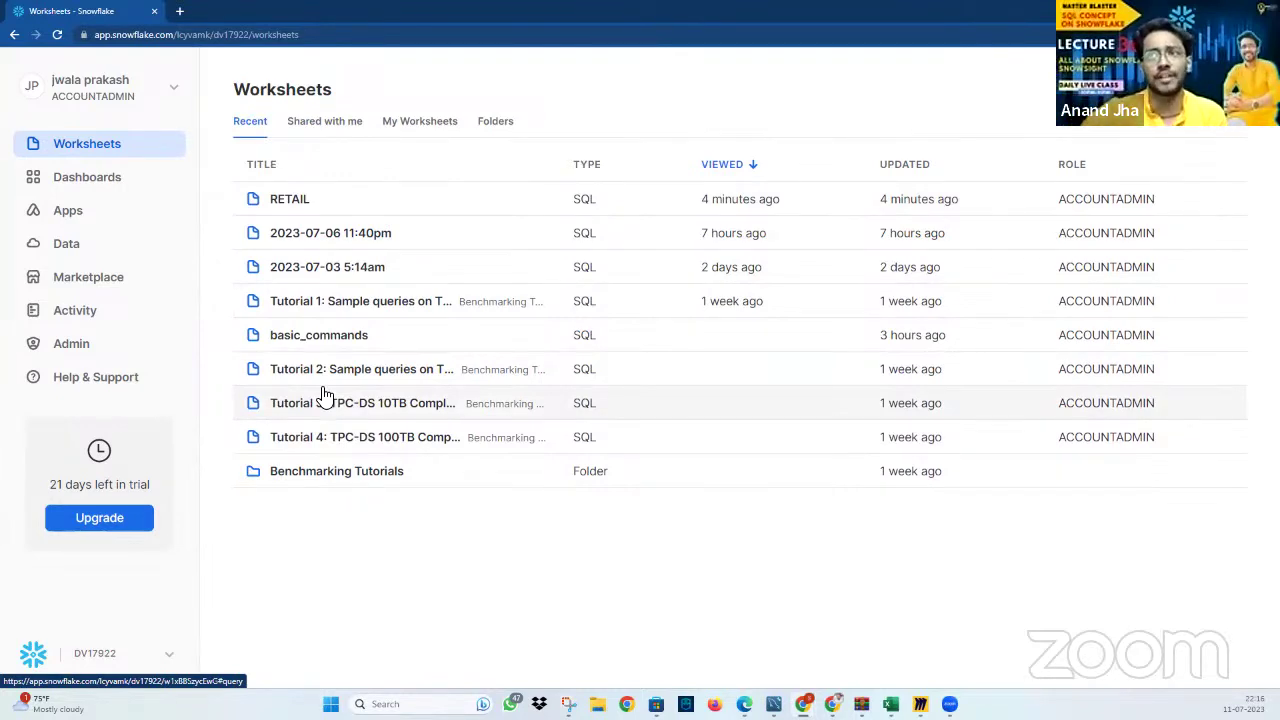
{"action": "left_click", "coordinate": [1180, 89]}
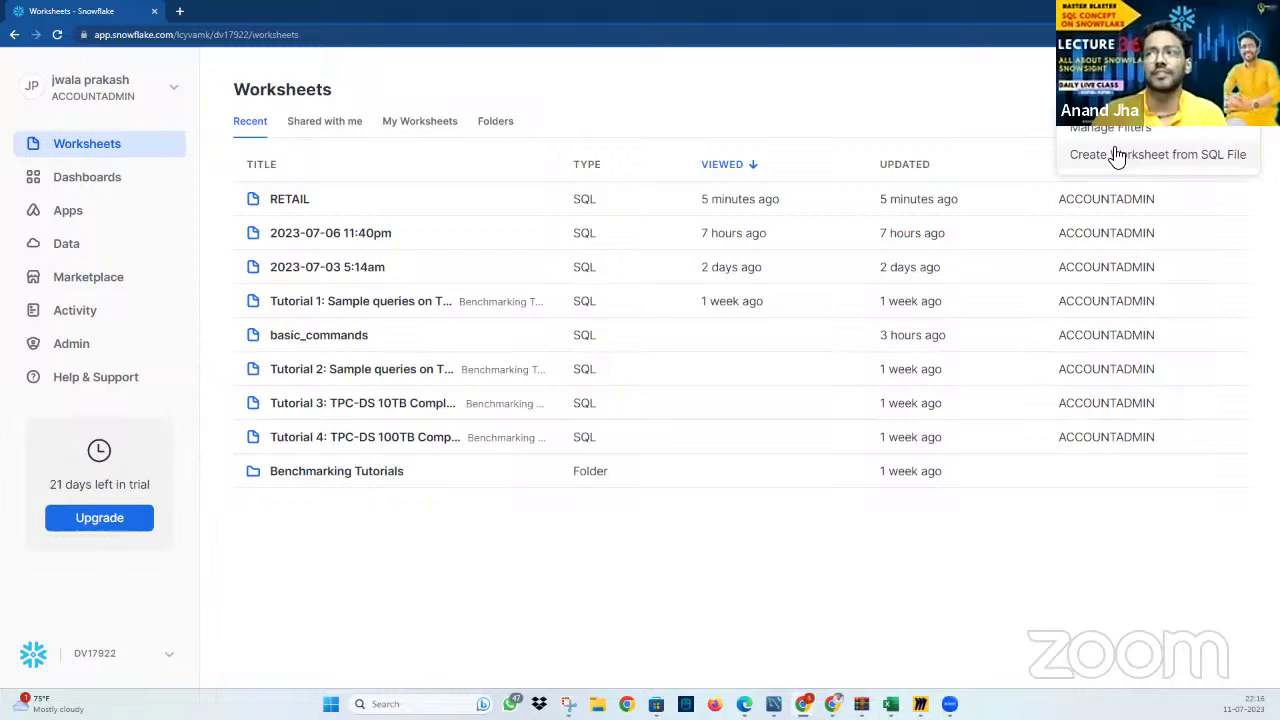
Import case_stmts from Documents > analyticswithanand-SNOWFLAKE > Lecture 7 as a new worksheet
{"action": "left_click", "coordinate": [1190, 166]}
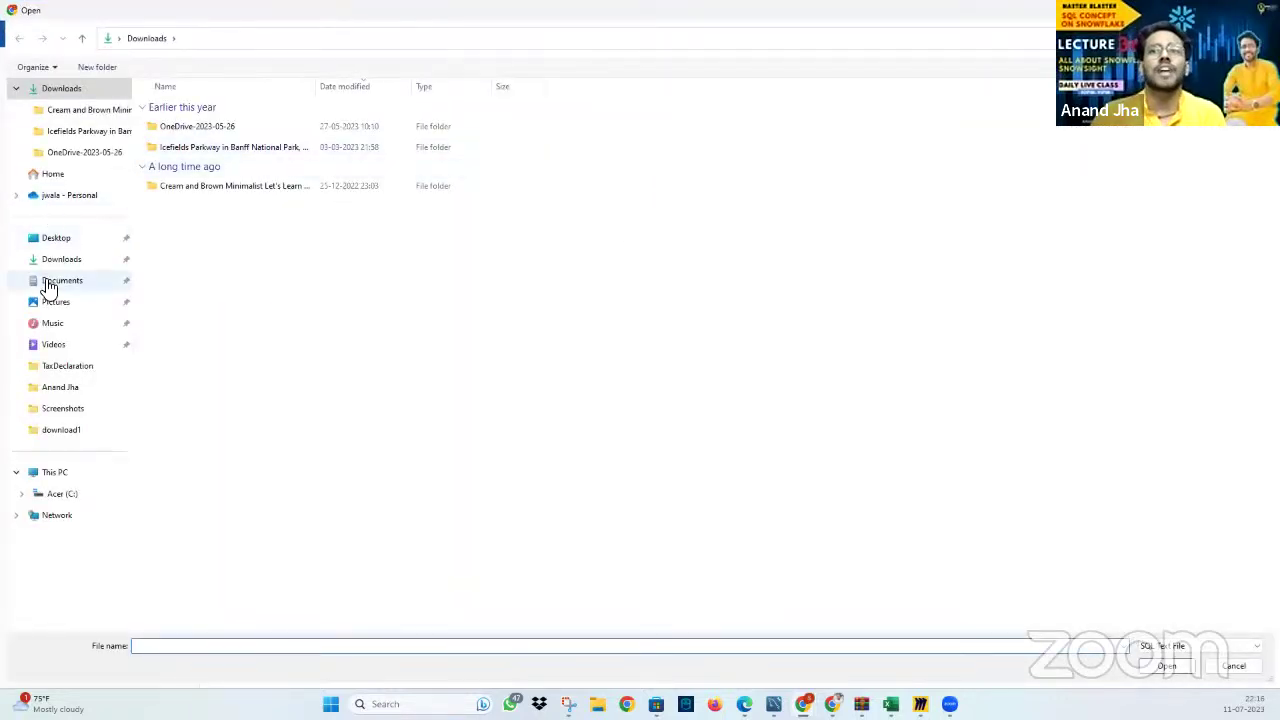
{"action": "left_click", "coordinate": [62, 288]}
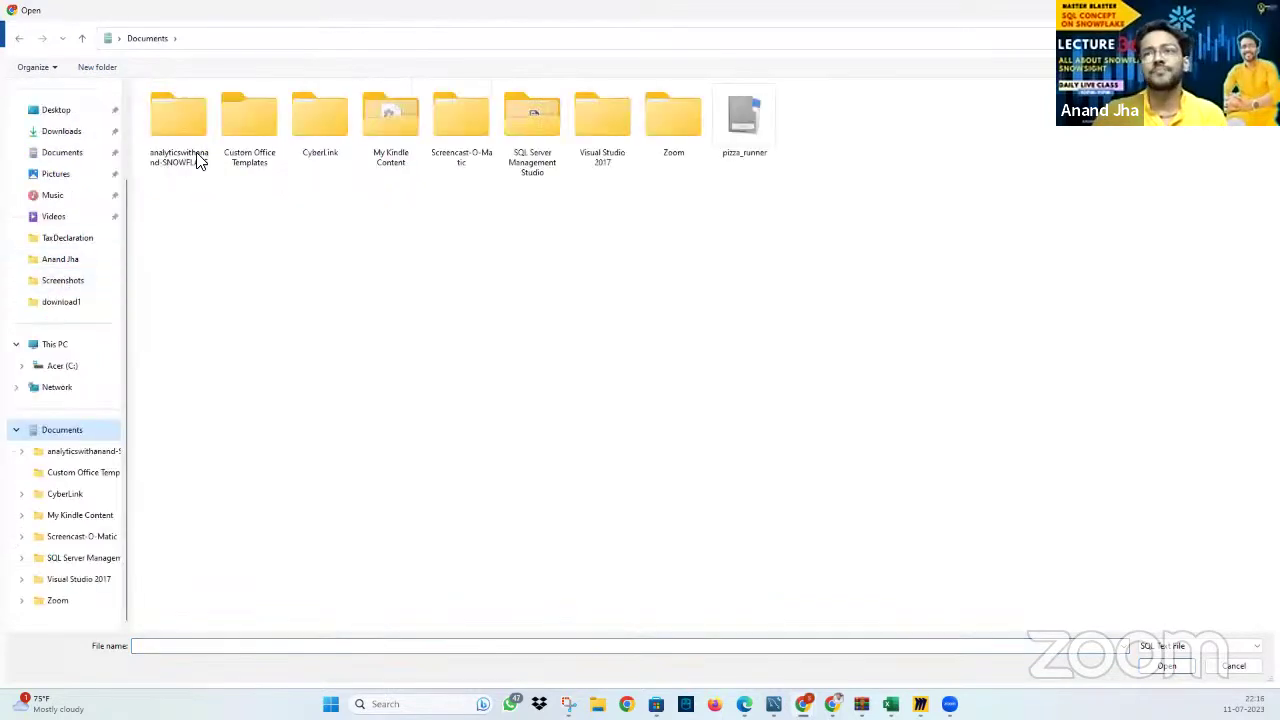
{"action": "double_click", "coordinate": [184, 128]}
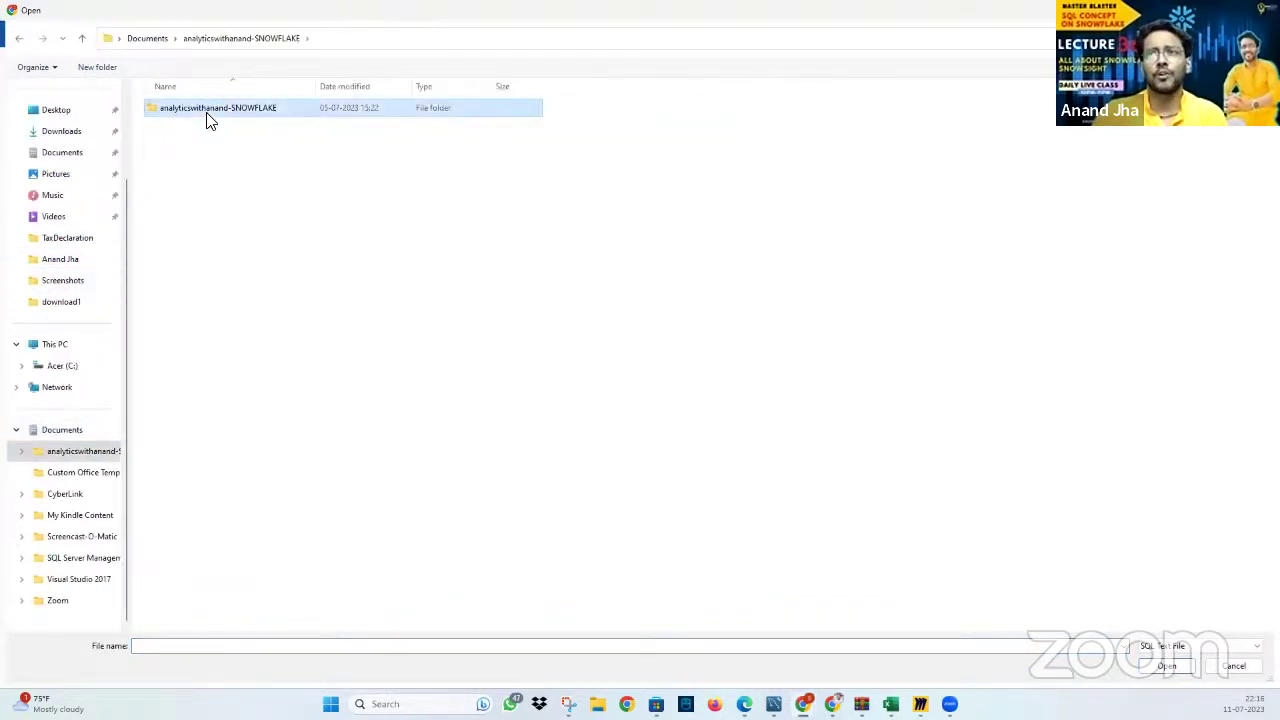
{"action": "double_click", "coordinate": [206, 112]}
{"action": "double_click", "coordinate": [233, 294]}
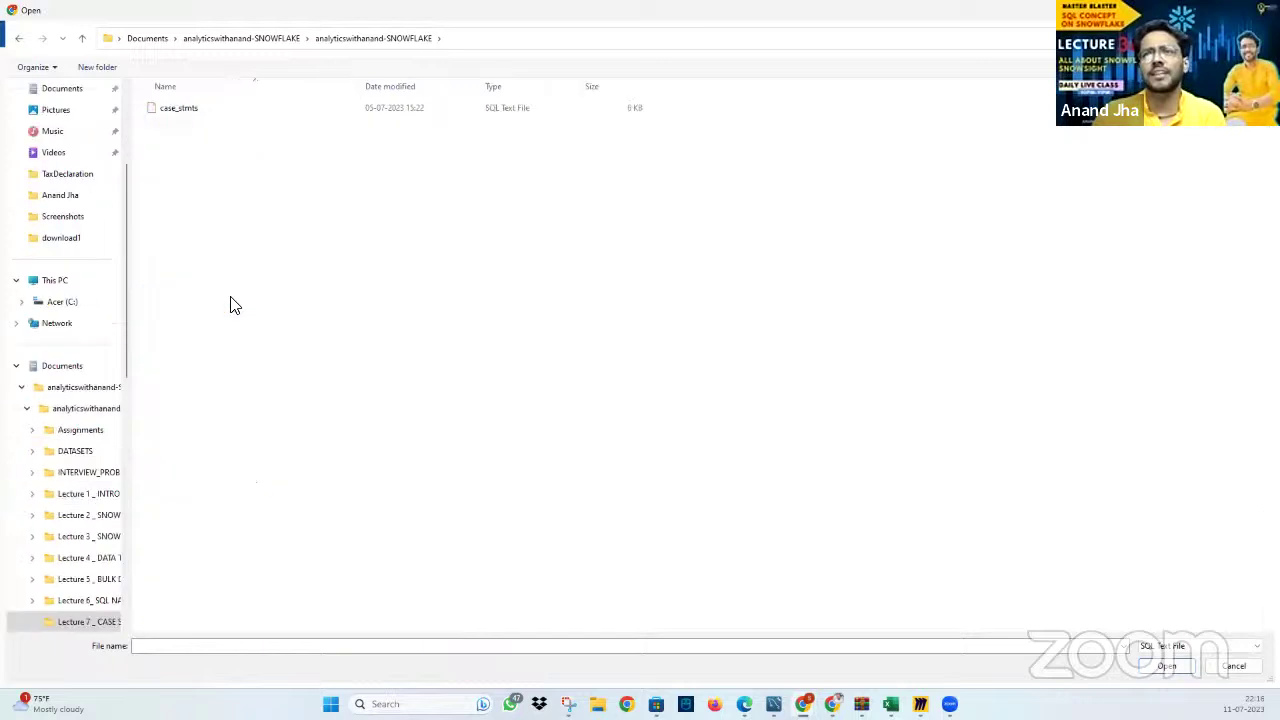
{"action": "left_click", "coordinate": [242, 116]}
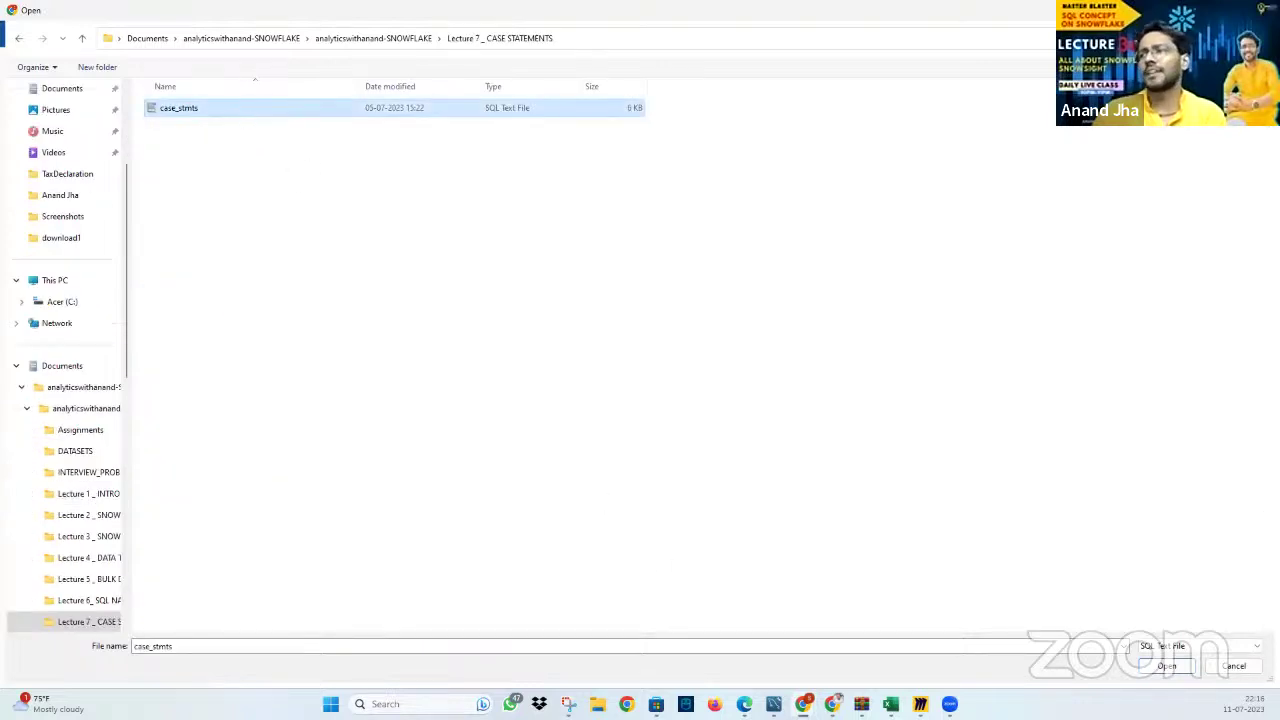
{"action": "left_click", "coordinate": [1176, 666]}
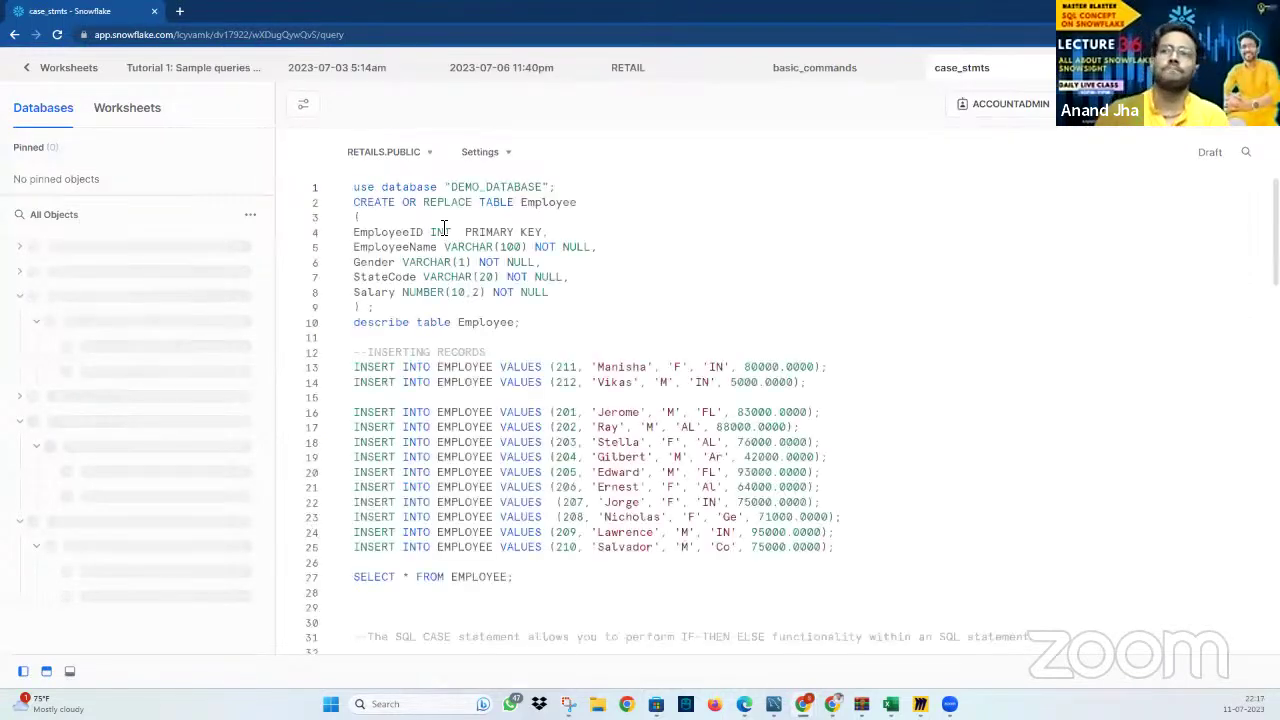
Review the case_stmts script and go back to the Worksheets list
{"action": "scroll", "coordinate": [630, 250], "scroll_direction": "down", "scroll_amount": 1}
{"action": "scroll", "coordinate": [630, 255], "scroll_direction": "down", "scroll_amount": 15}
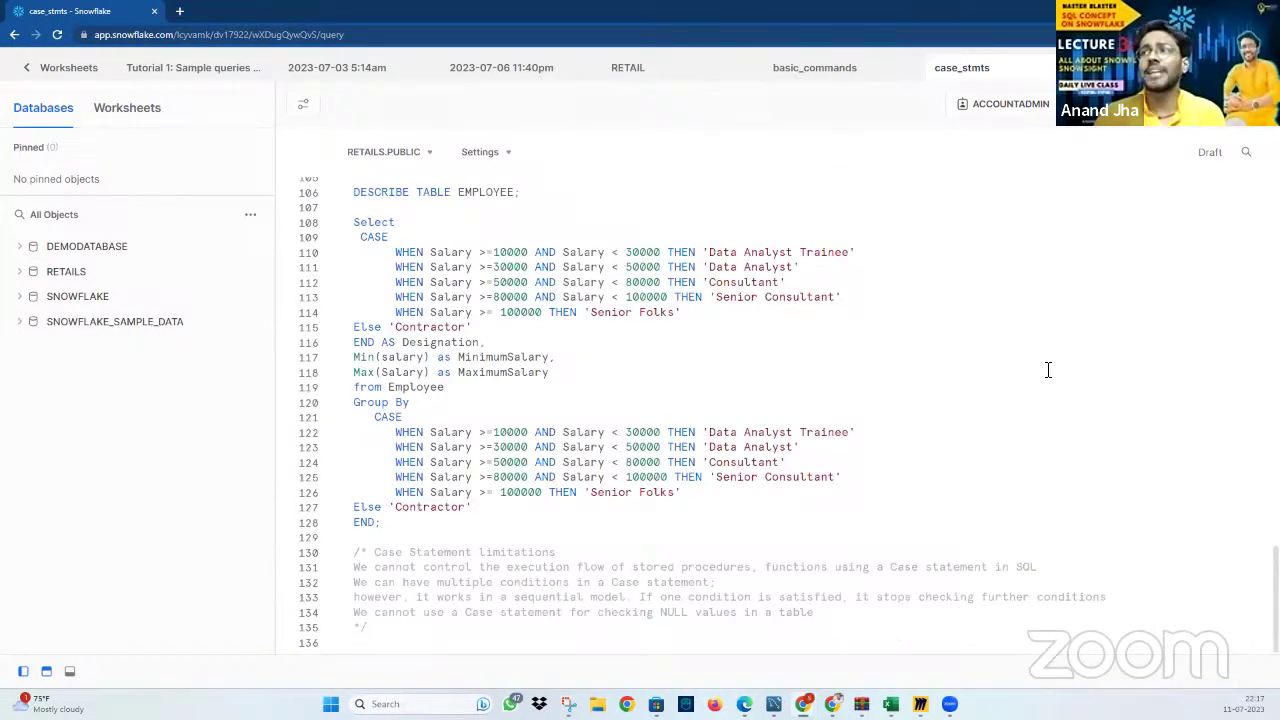
{"action": "scroll", "coordinate": [942, 467], "scroll_direction": "up", "scroll_amount": 9}
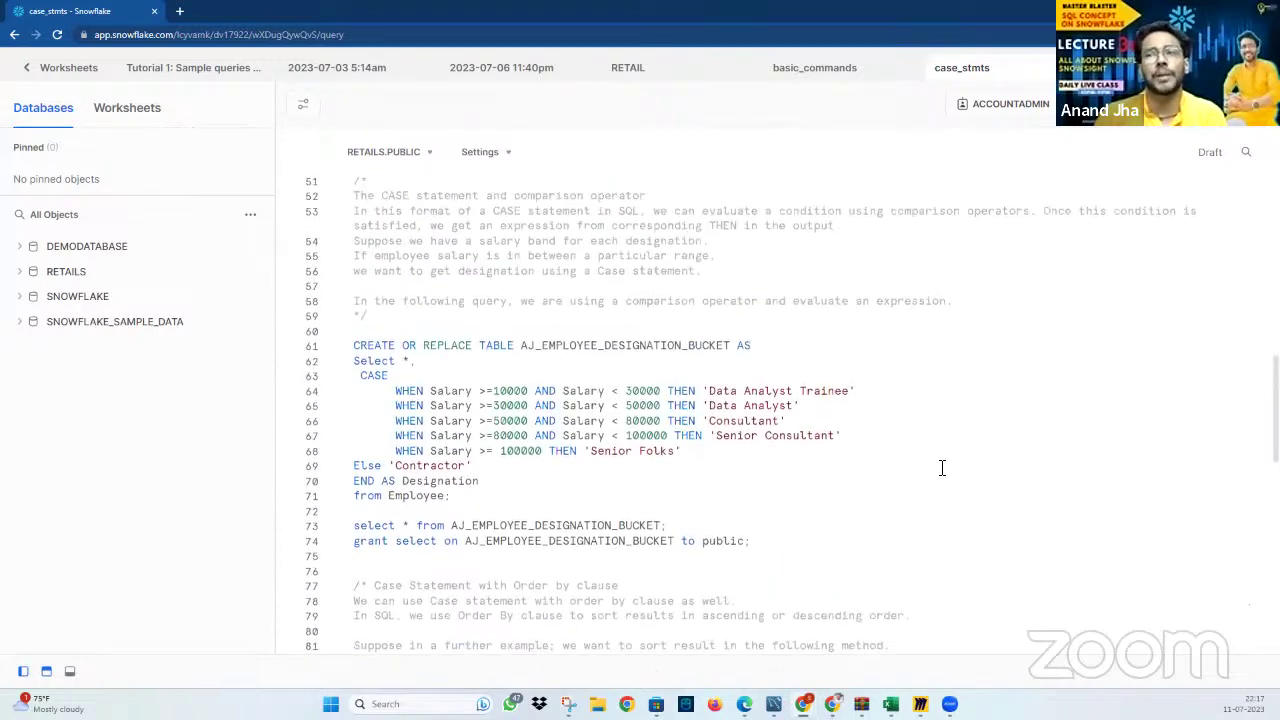
{"action": "scroll", "coordinate": [942, 467], "scroll_direction": "up", "scroll_amount": 8}
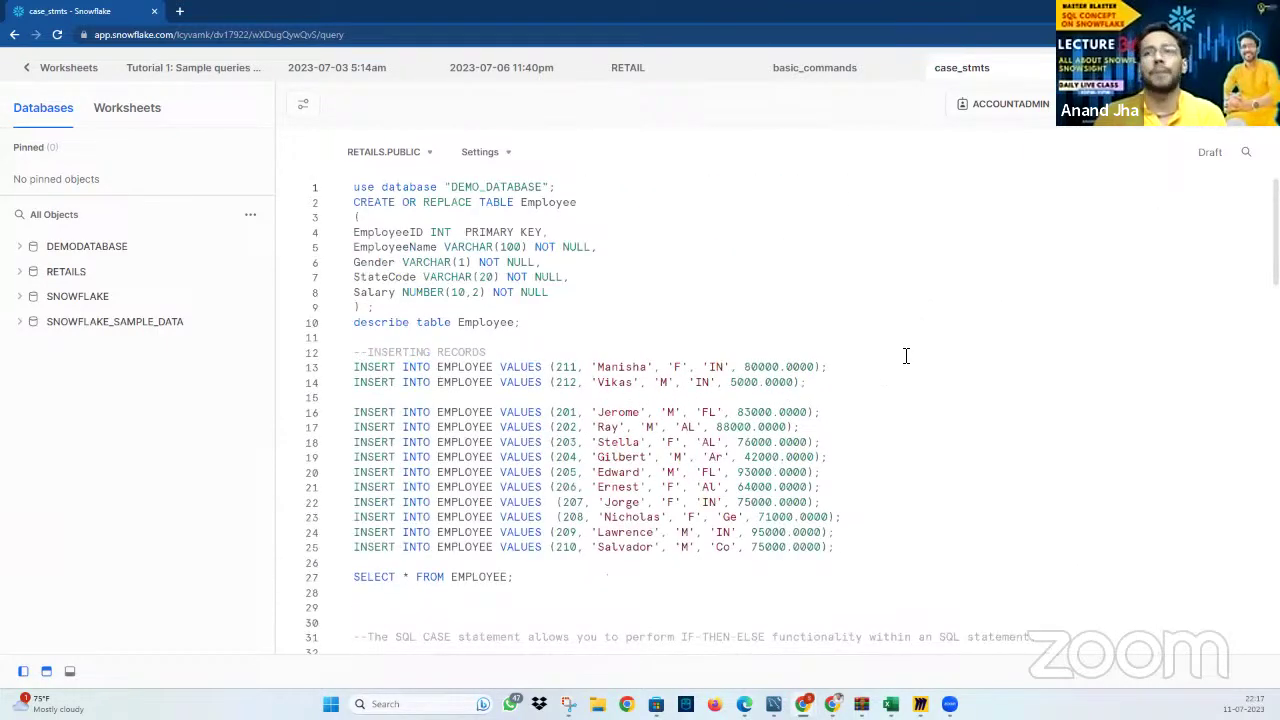
{"action": "scroll", "coordinate": [643, 315], "scroll_direction": "down", "scroll_amount": 8}
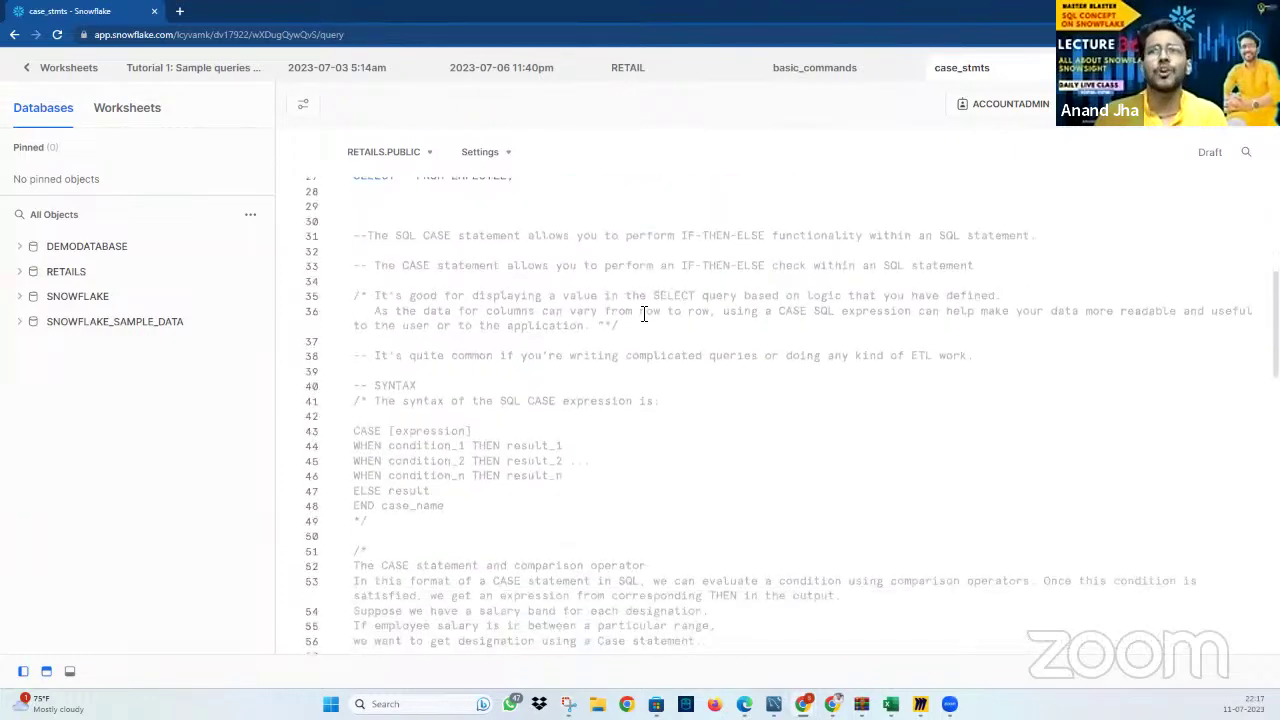
{"action": "left_click", "coordinate": [69, 72]}
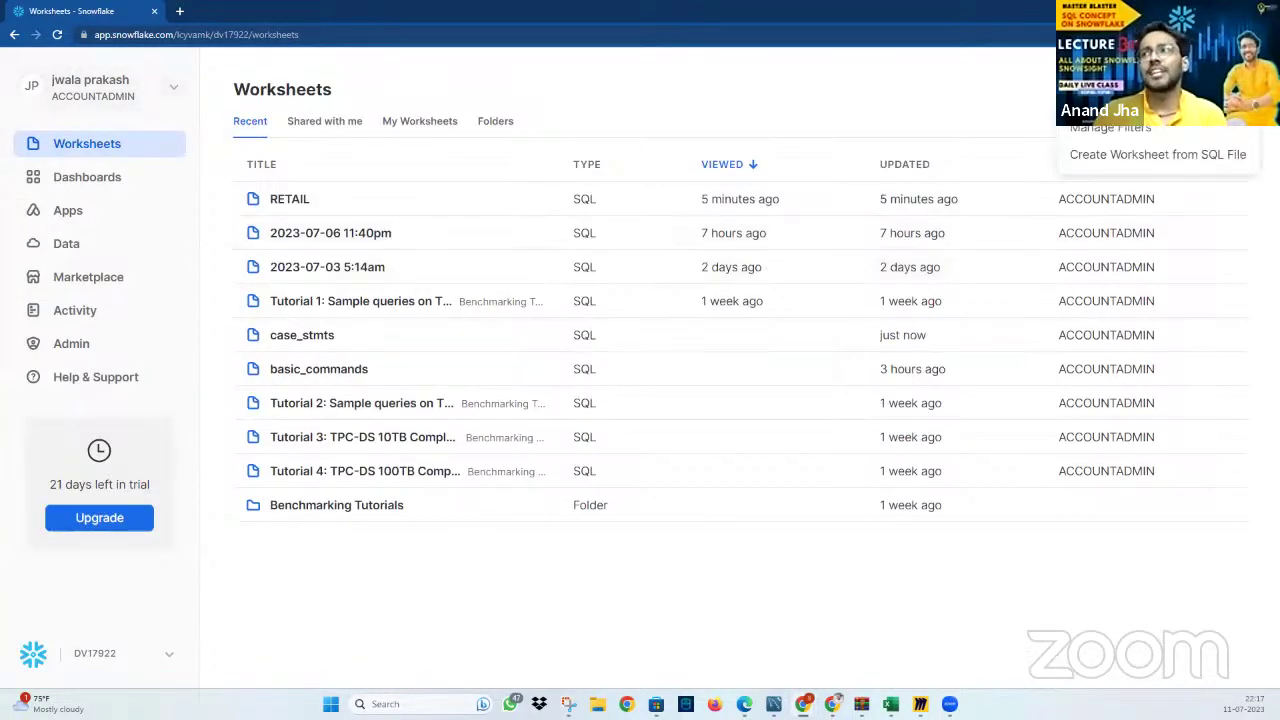
{"action": "left_click", "coordinate": [1177, 163]}
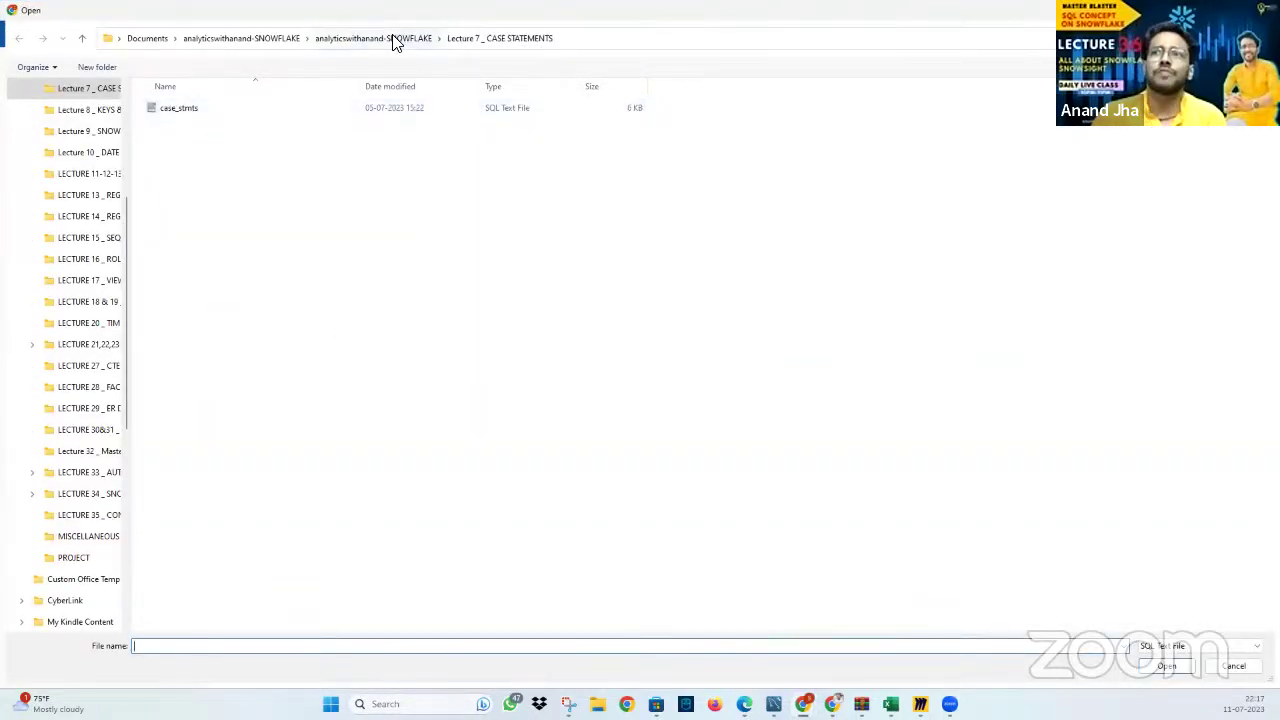
Import STRING_SNOWFLAKE from the LECTURE 11-12-13 folder as a new worksheet
{"action": "left_click", "coordinate": [392, 40]}
{"action": "double_click", "coordinate": [212, 383]}
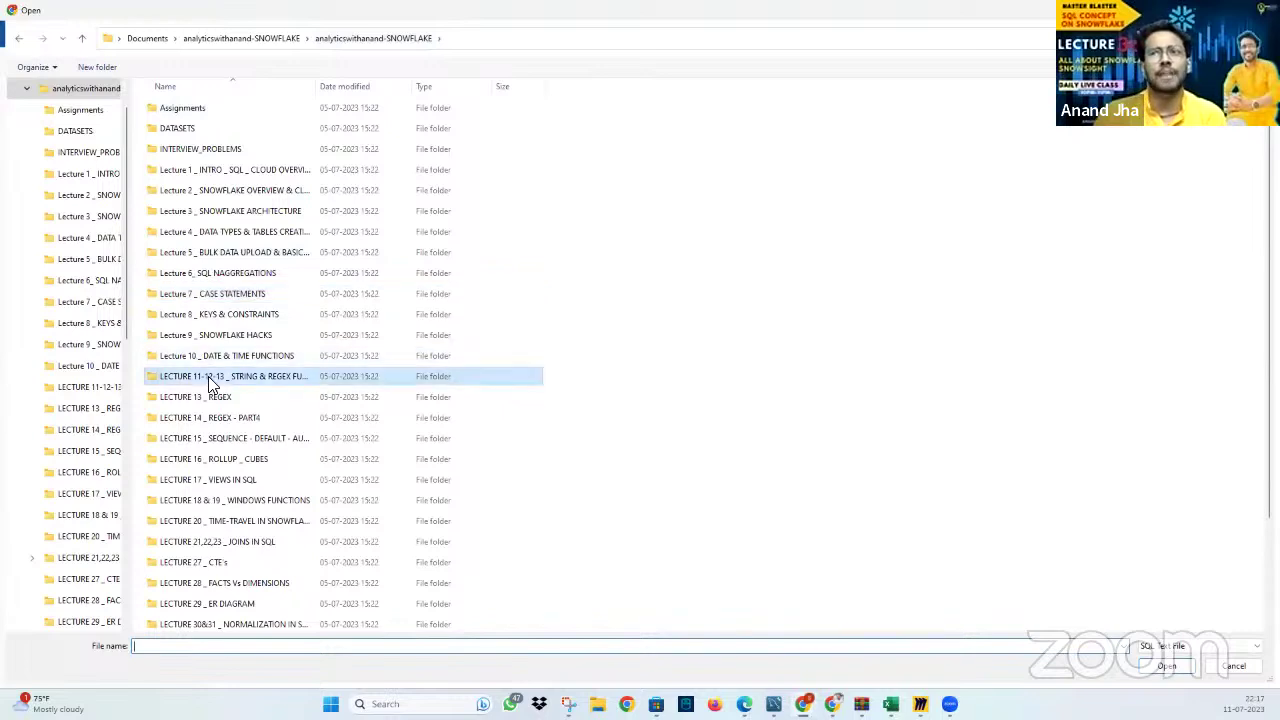
{"action": "left_click", "coordinate": [246, 107]}
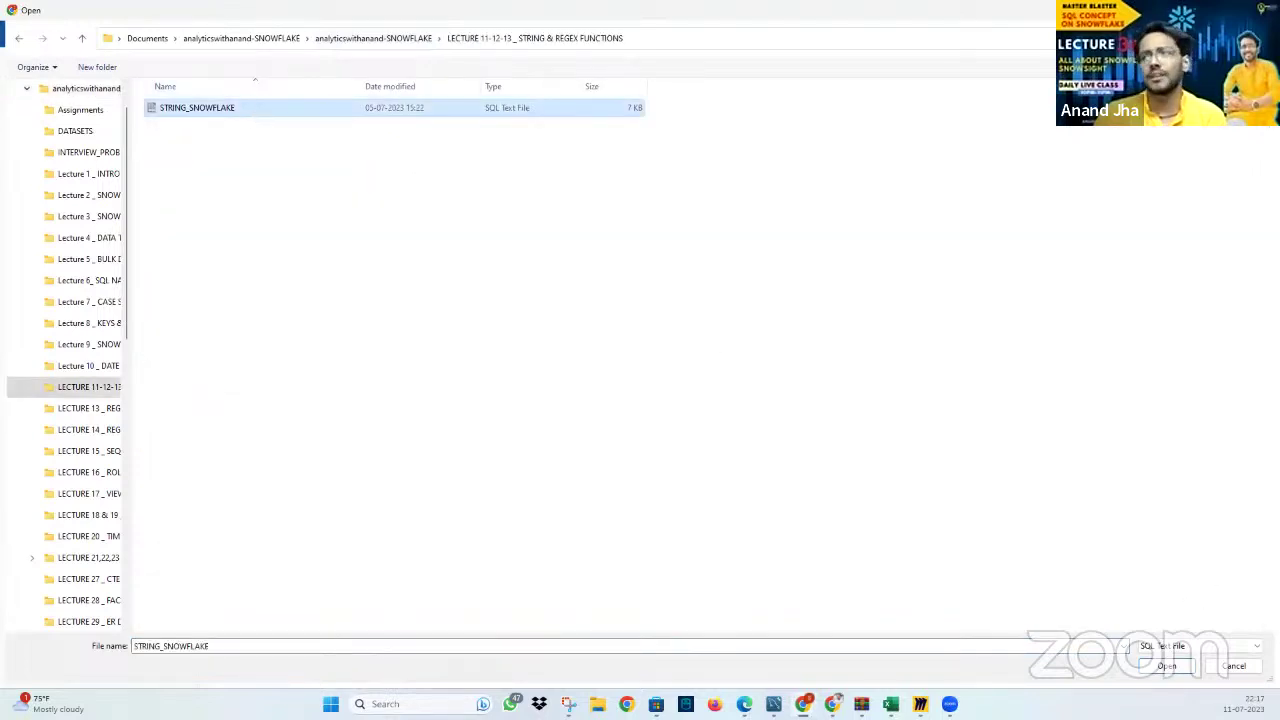
{"action": "left_click", "coordinate": [1186, 666]}
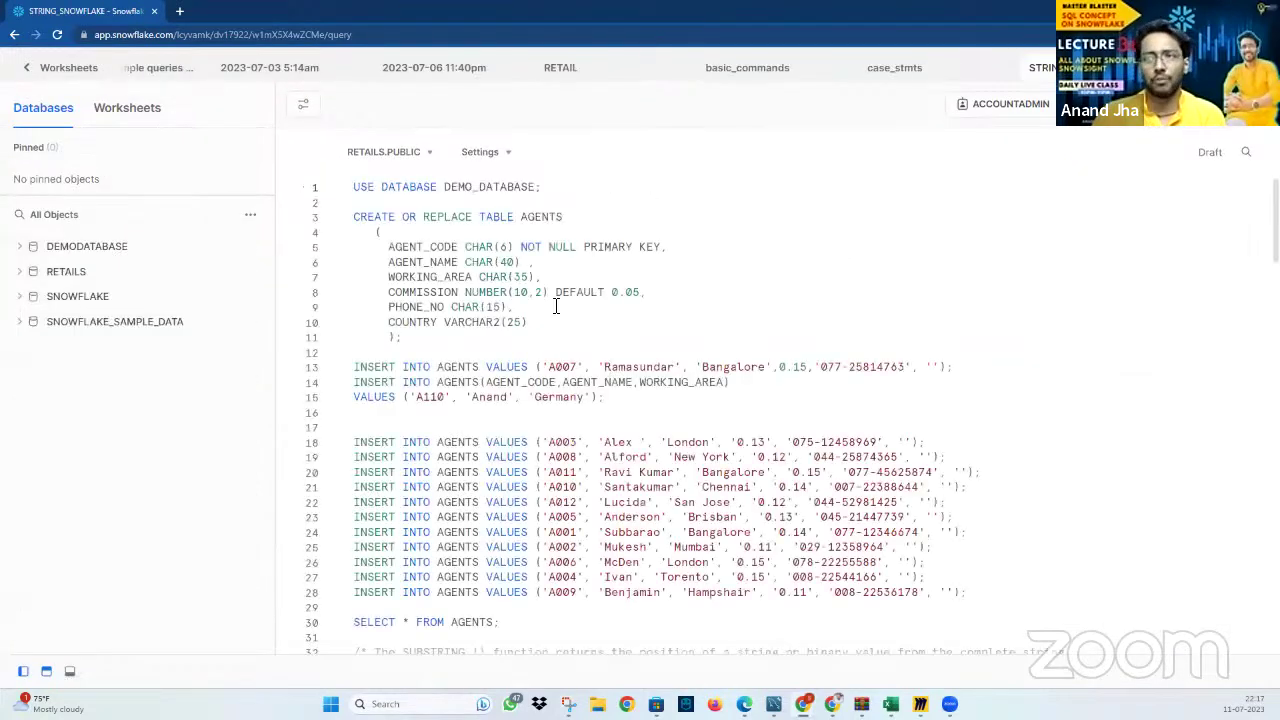
Scroll through the script and close the case_stmts worksheet tab
{"action": "scroll", "coordinate": [556, 305], "scroll_direction": "down", "scroll_amount": 4}
{"action": "scroll", "coordinate": [556, 305], "scroll_direction": "down", "scroll_amount": 10}
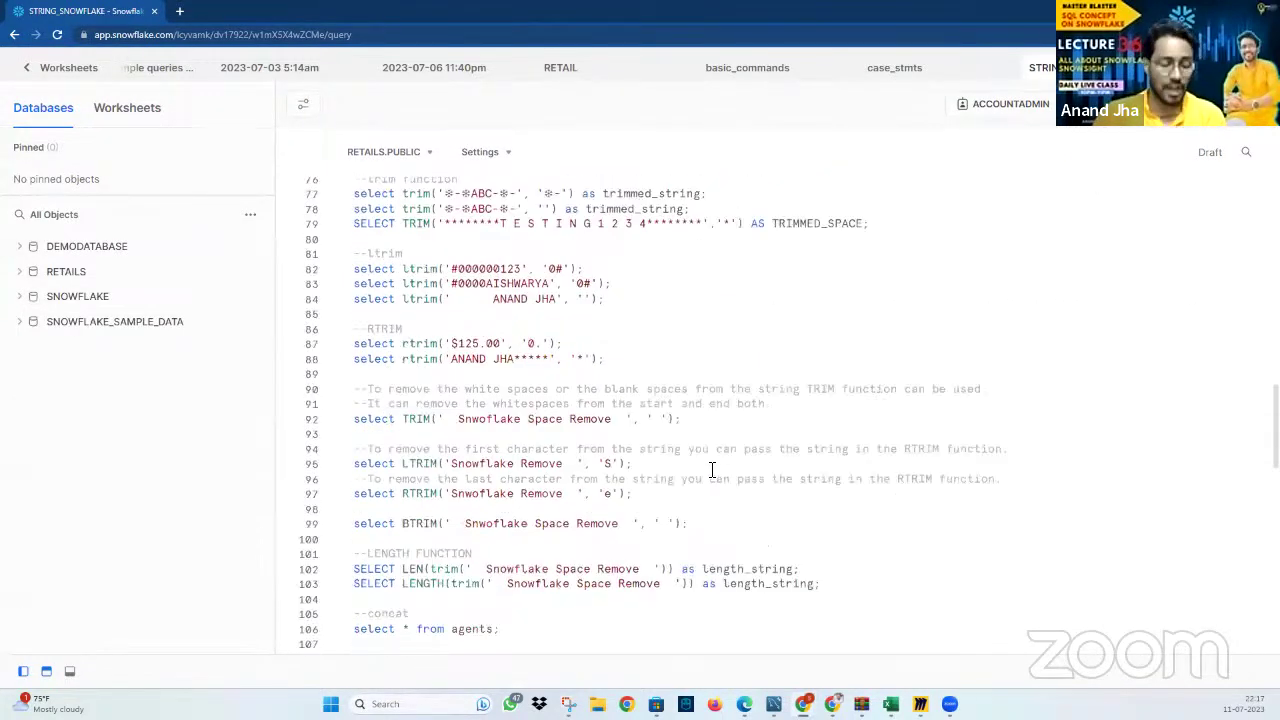
{"action": "scroll", "coordinate": [712, 469], "scroll_direction": "up", "scroll_amount": 12}
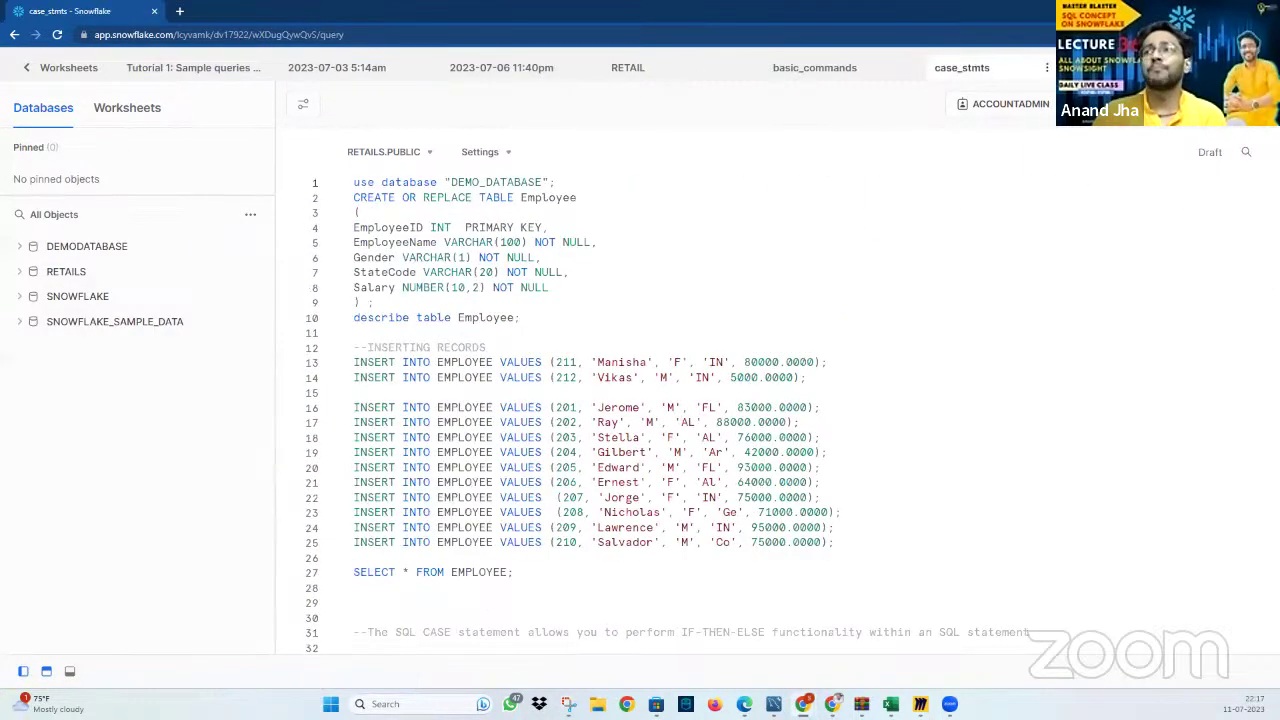
{"action": "left_click", "coordinate": [1047, 67]}
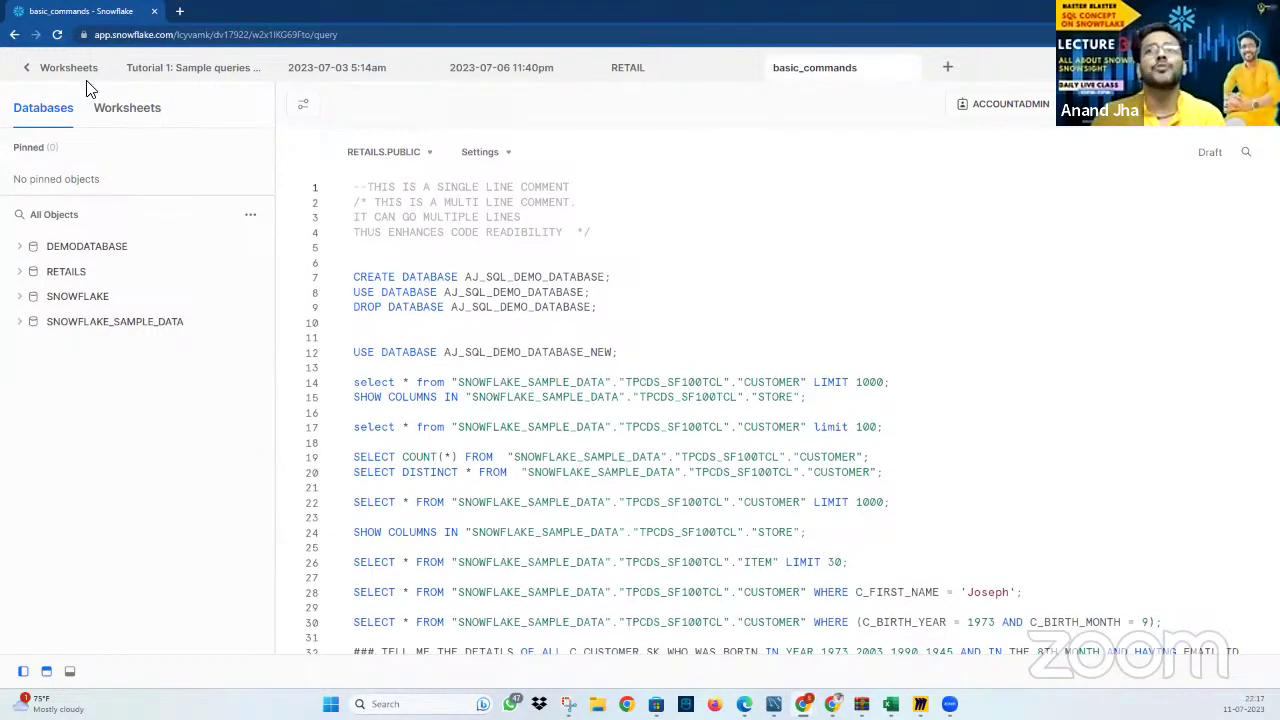
{"action": "left_click", "coordinate": [36, 68]}
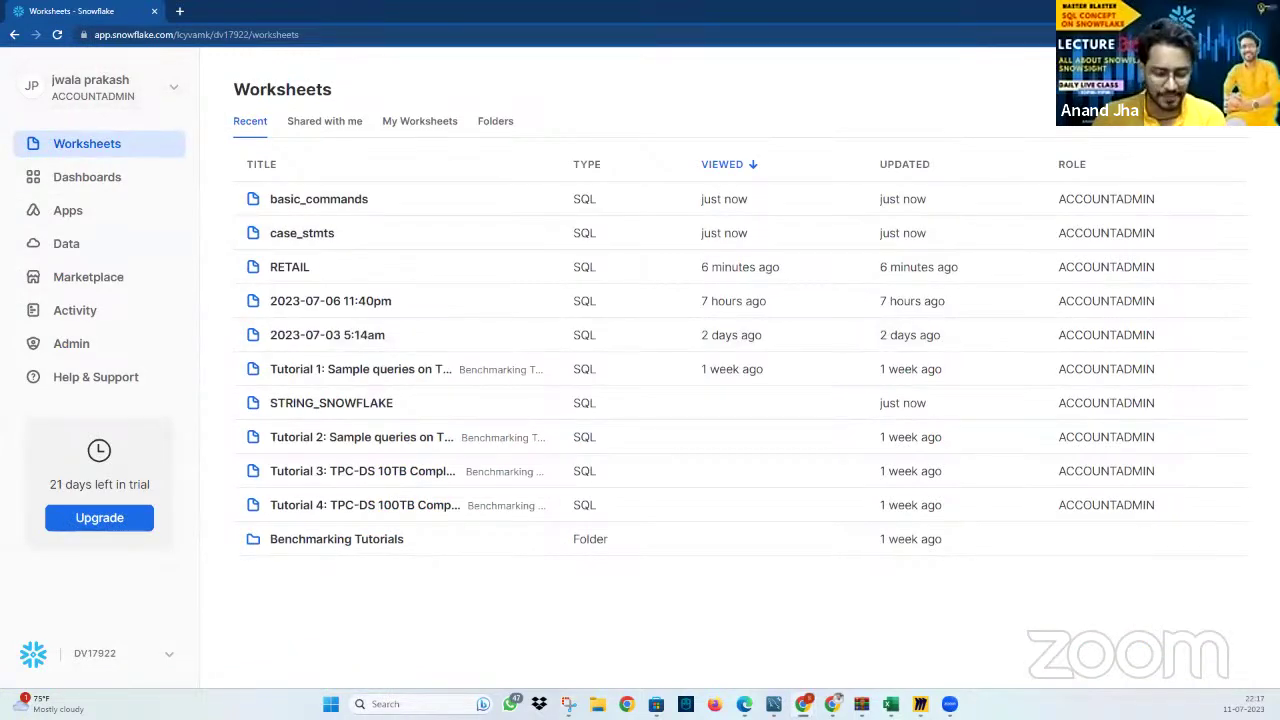
{"action": "left_click", "coordinate": [1182, 89]}
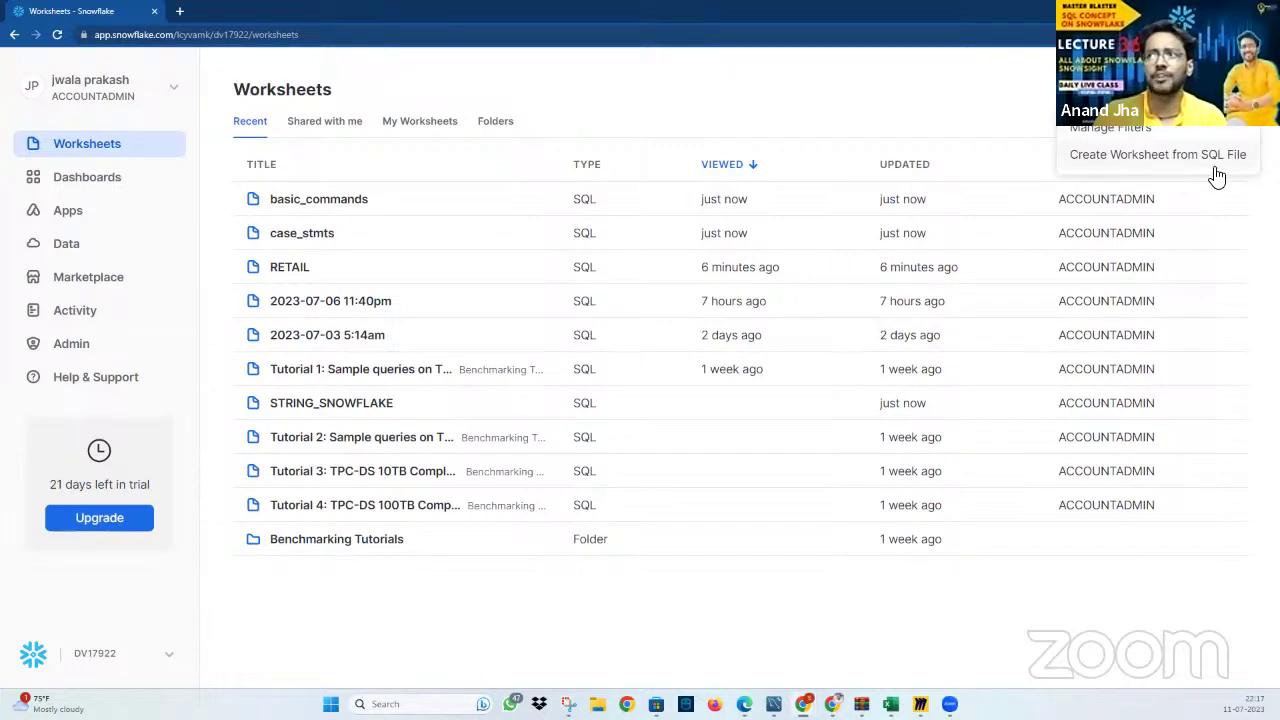
{"action": "left_click", "coordinate": [1228, 89]}
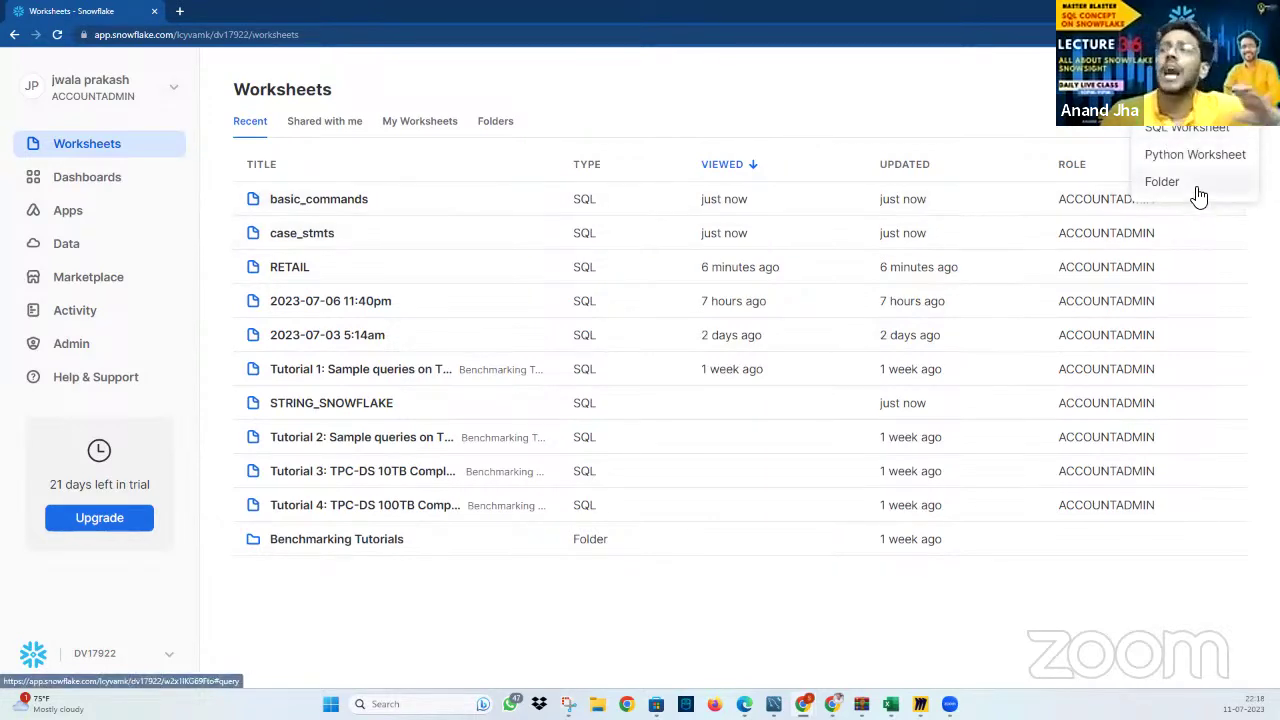
{"action": "left_click", "coordinate": [1192, 135]}
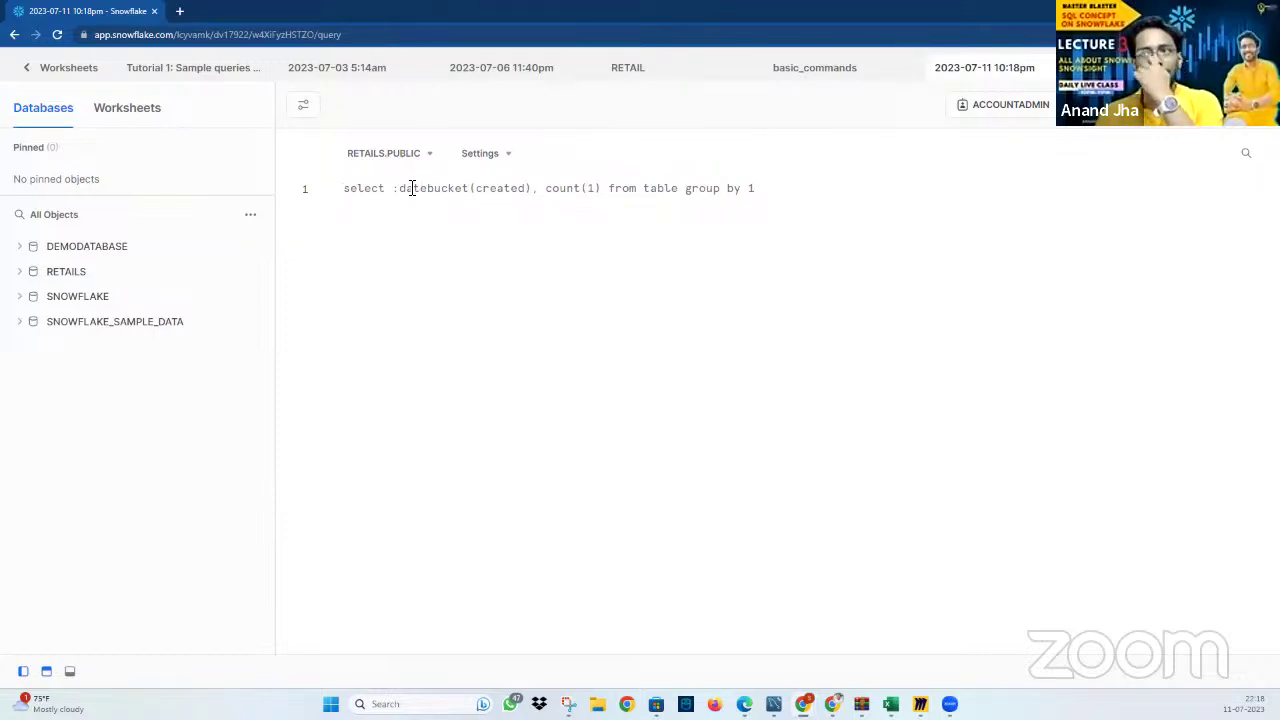
{"action": "left_click", "coordinate": [414, 158]}
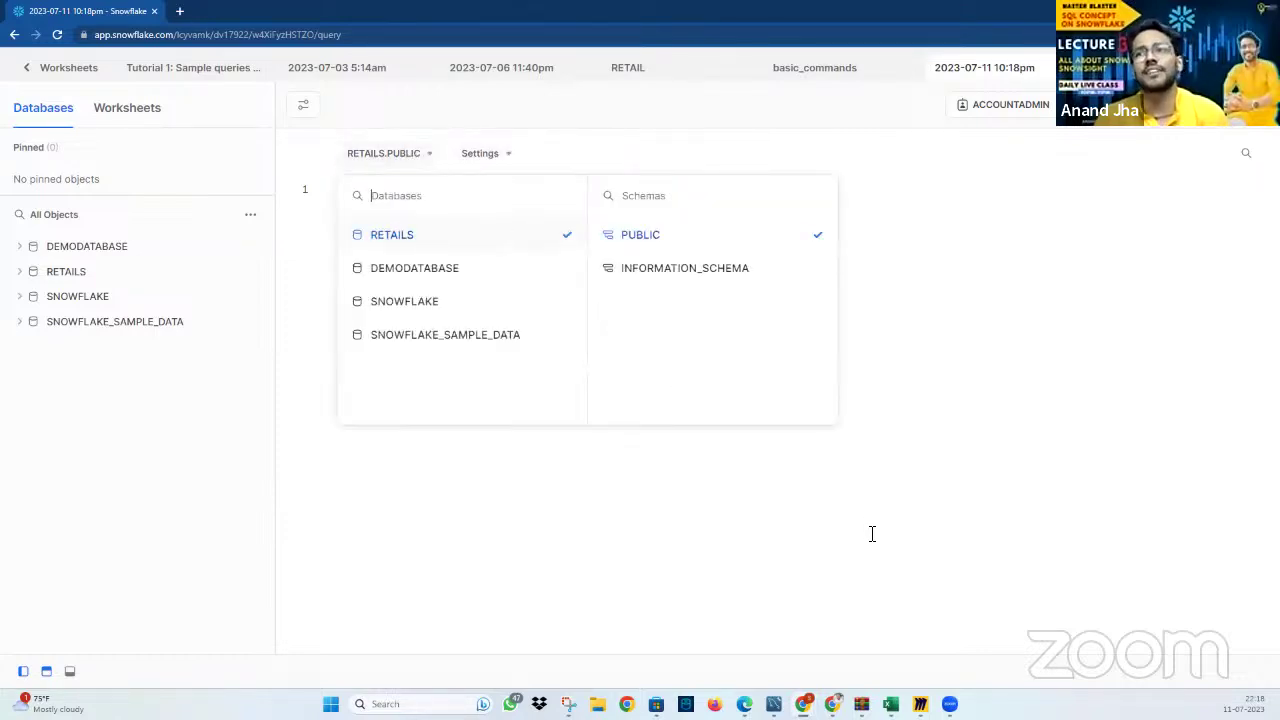
{"action": "left_click", "coordinate": [872, 534]}
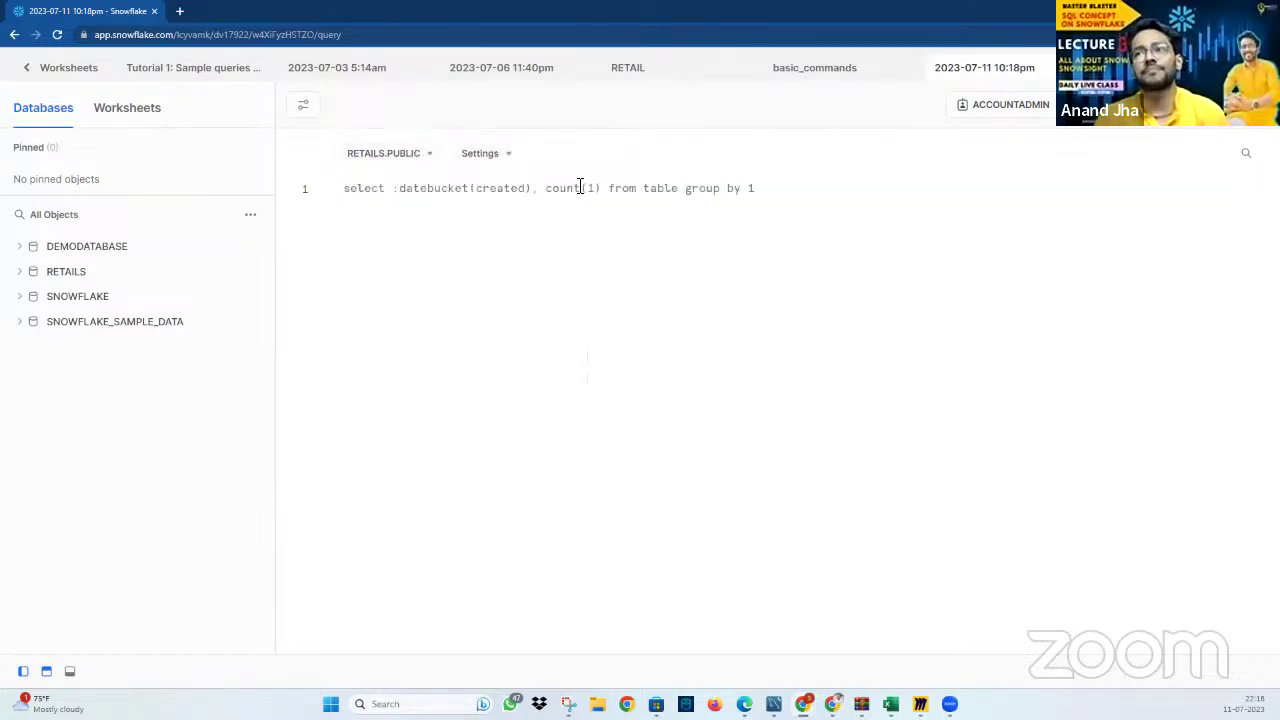
{"action": "double_click", "coordinate": [1018, 68]}
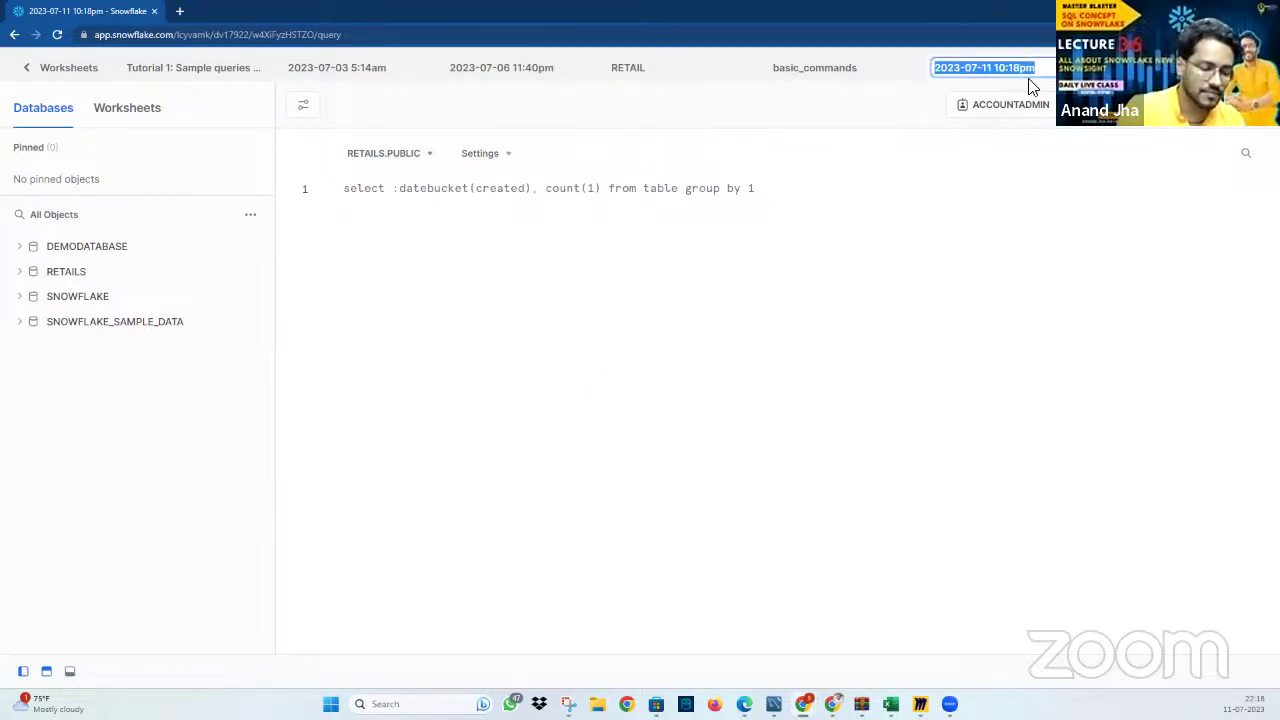
{"action": "type", "text": "testing_"}
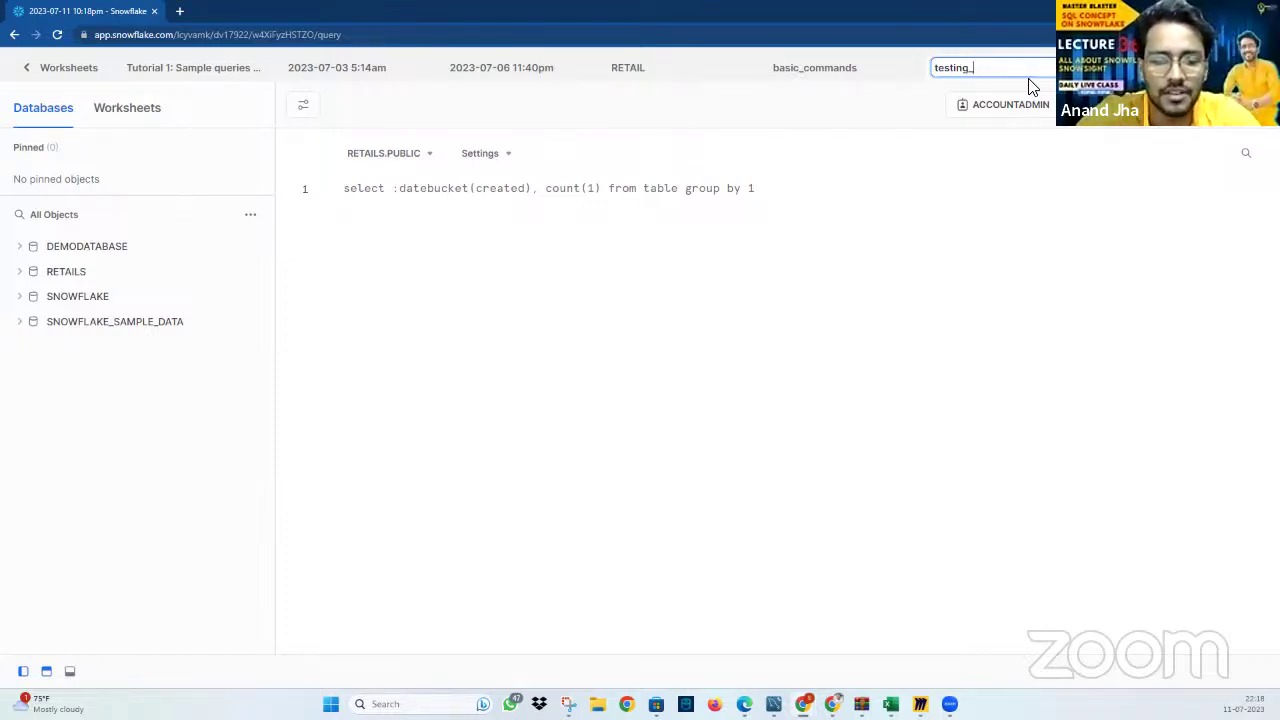
{"action": "type", "text": "workshee"}
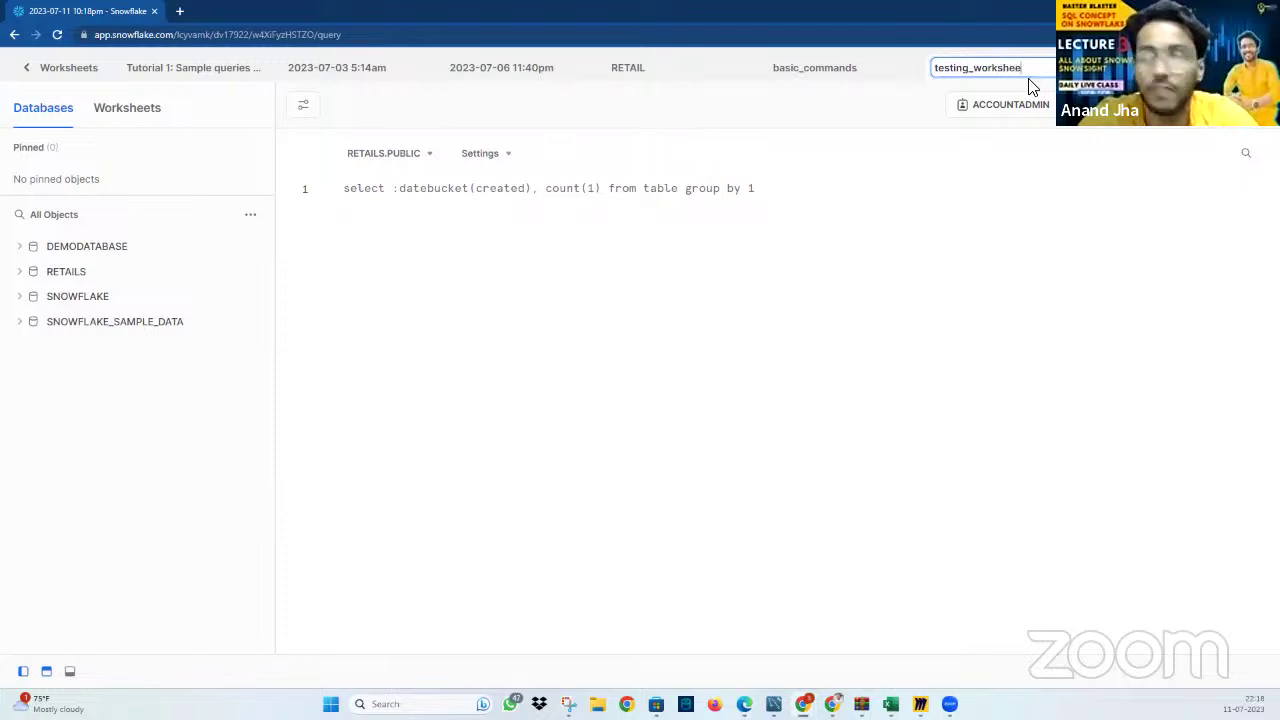
{"action": "type", "text": "t"}
{"action": "key", "text": "Return"}
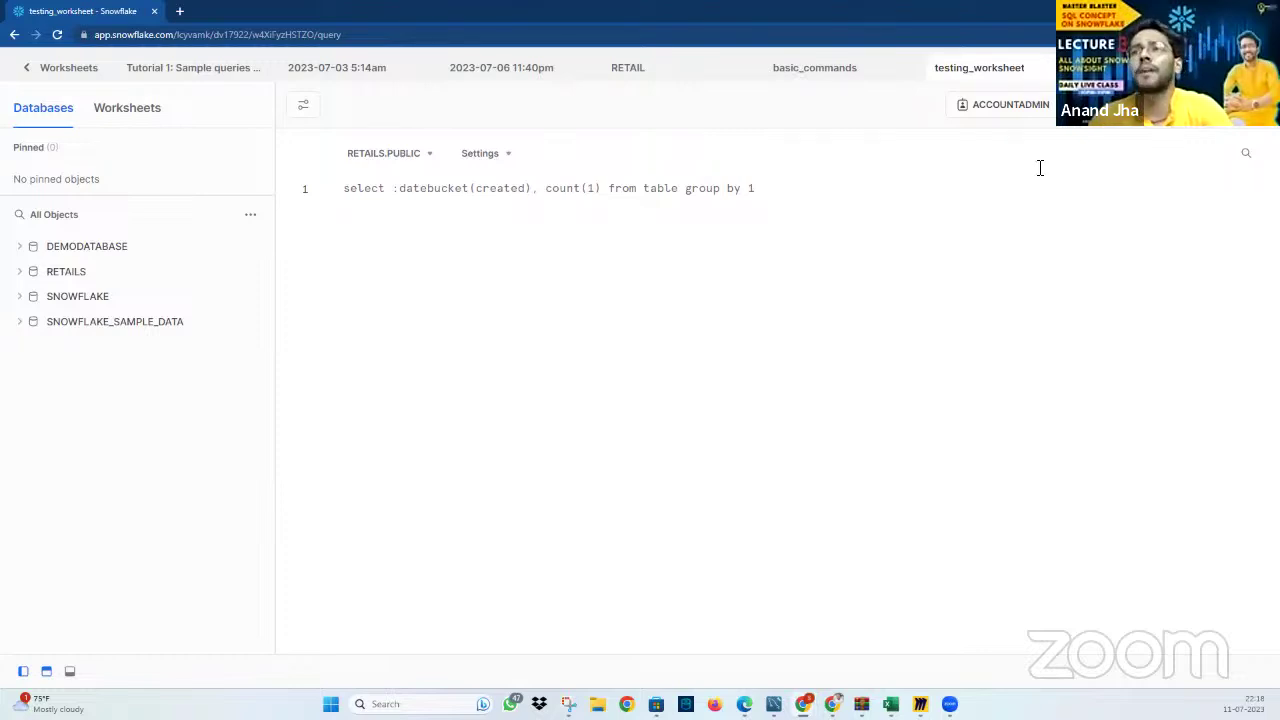
Enable Highlight Statements in the worksheet settings, then switch to the RETAIL worksheet
{"action": "left_click", "coordinate": [497, 158]}
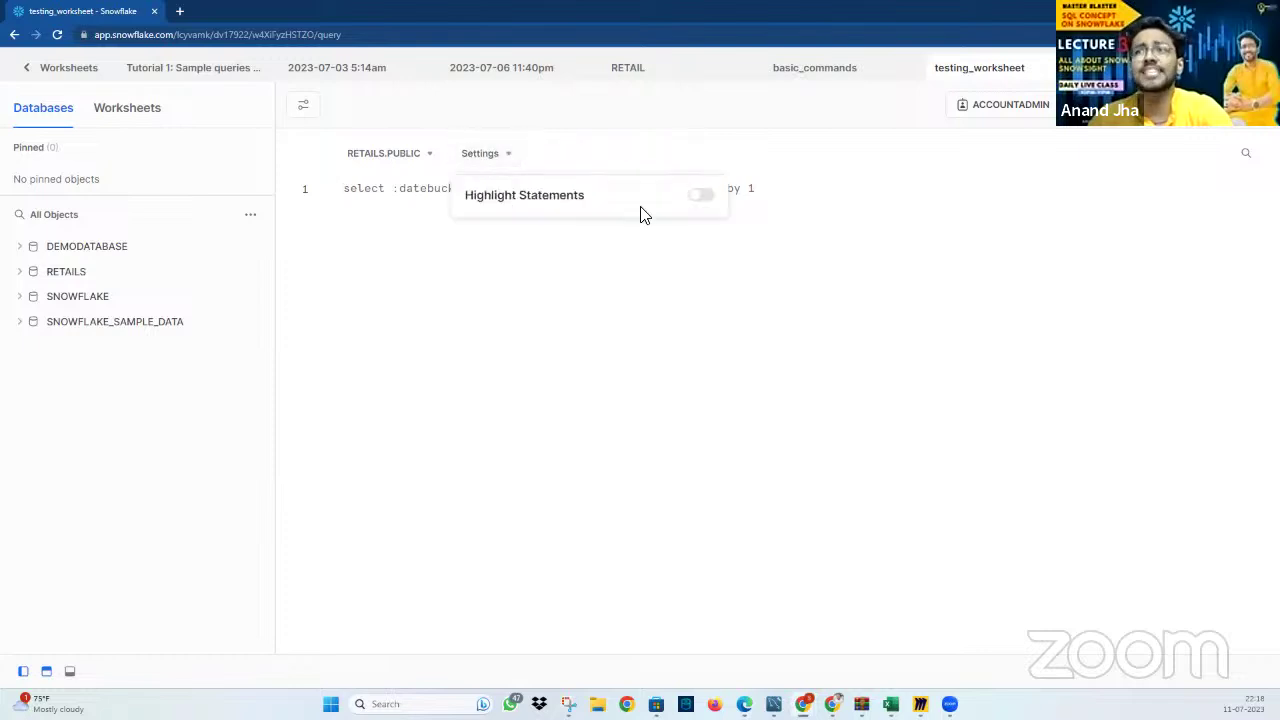
{"action": "left_click", "coordinate": [703, 197]}
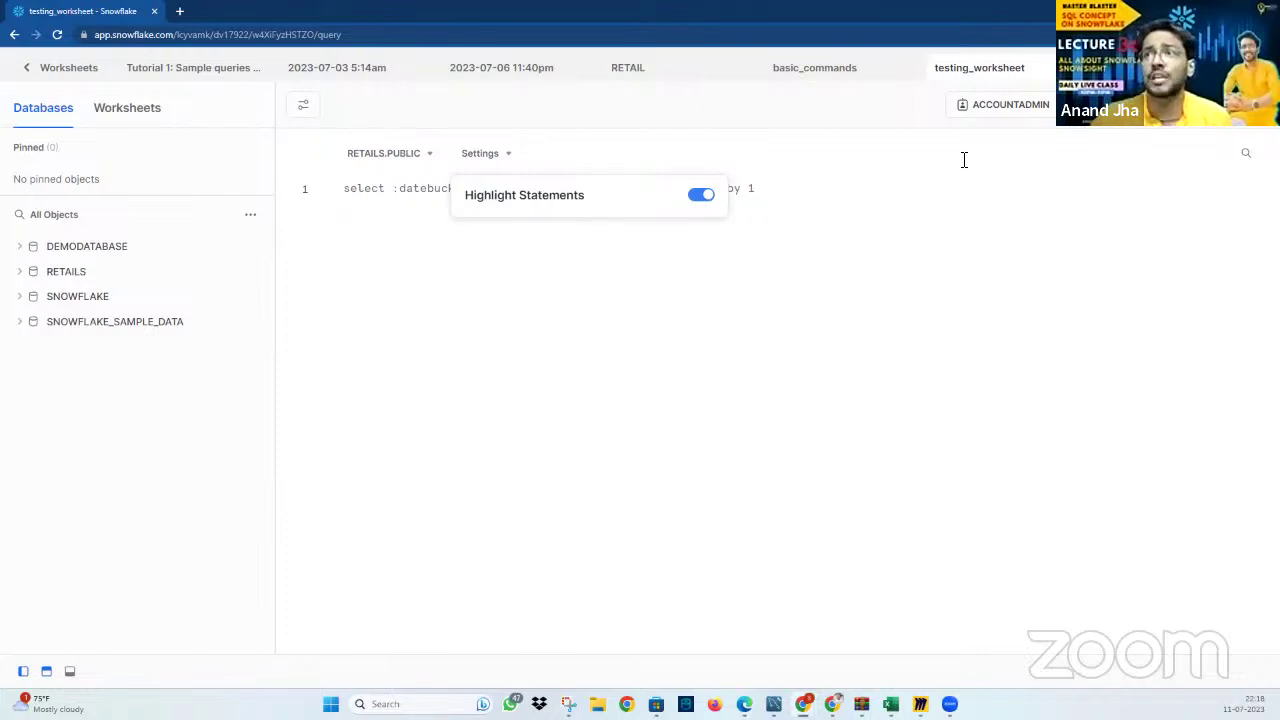
{"action": "left_click", "coordinate": [625, 70]}
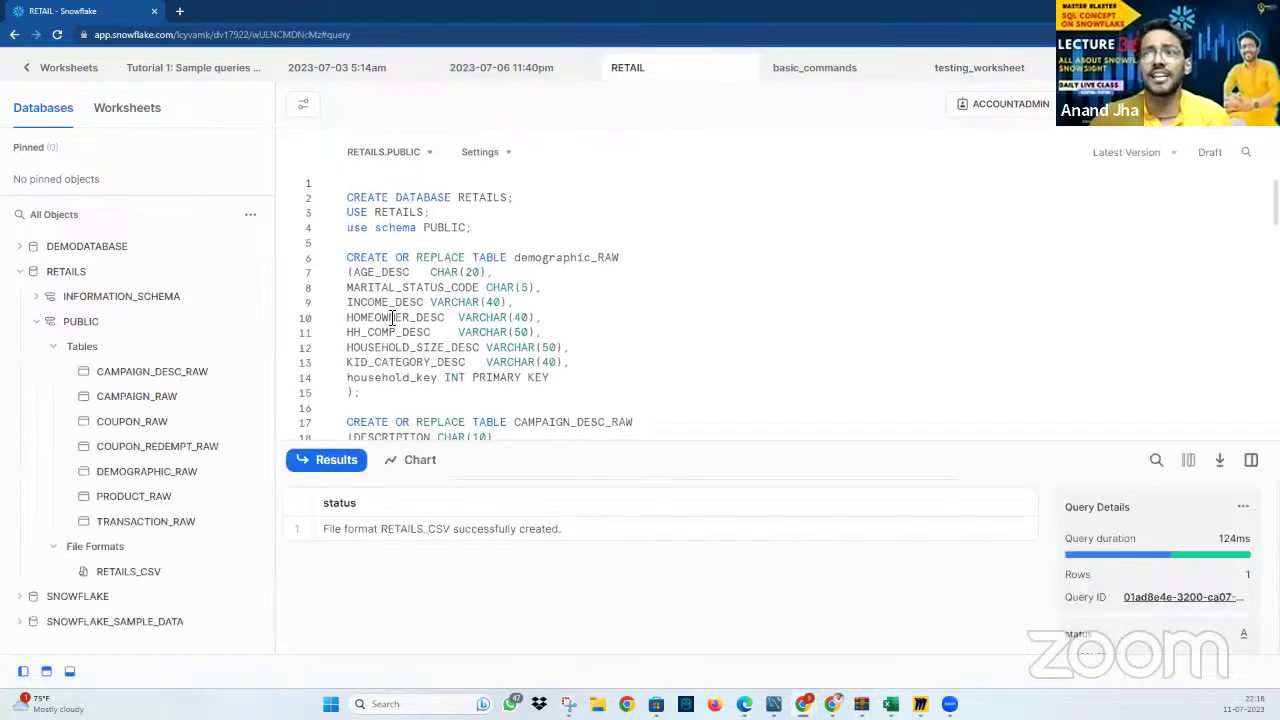
Review the RETAIL script around the demographic_RAW CREATE TABLE statement and check worksheet settings
{"action": "left_click_drag", "start_coordinate": [378, 282], "coordinate": [600, 614]}
{"action": "scroll", "coordinate": [486, 344], "scroll_direction": "up", "scroll_amount": 10}
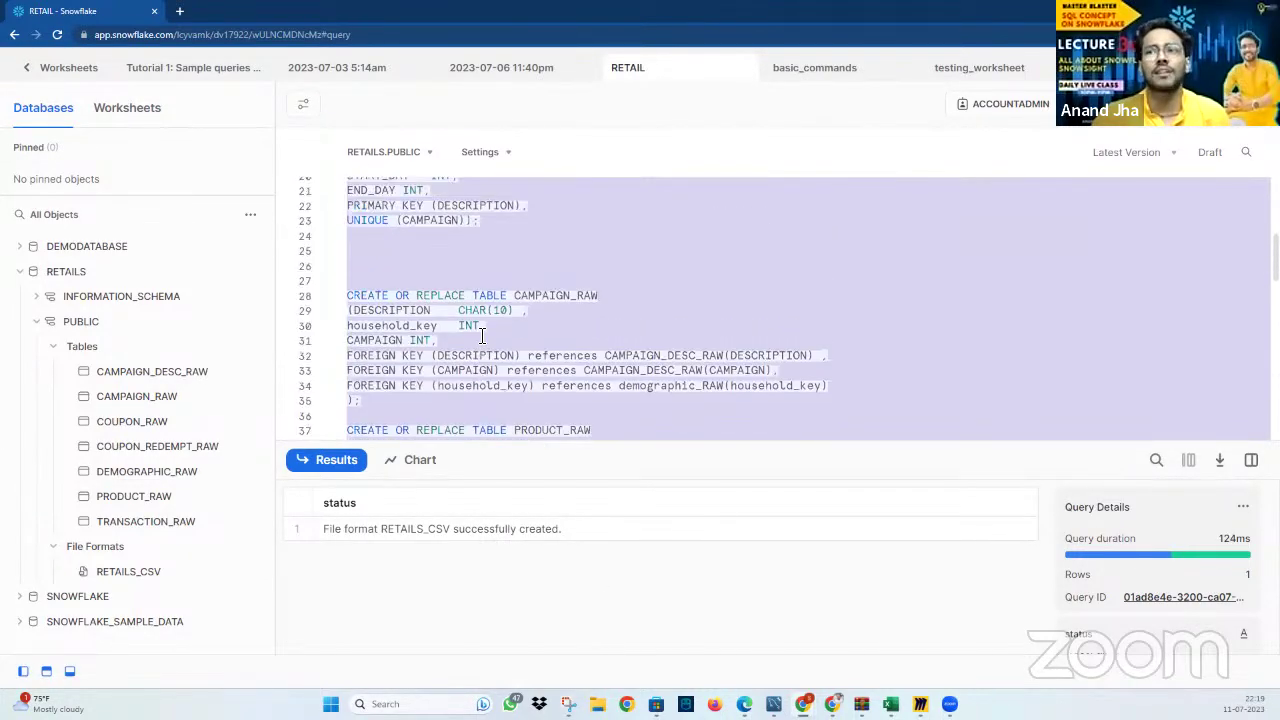
{"action": "left_click", "coordinate": [400, 401]}
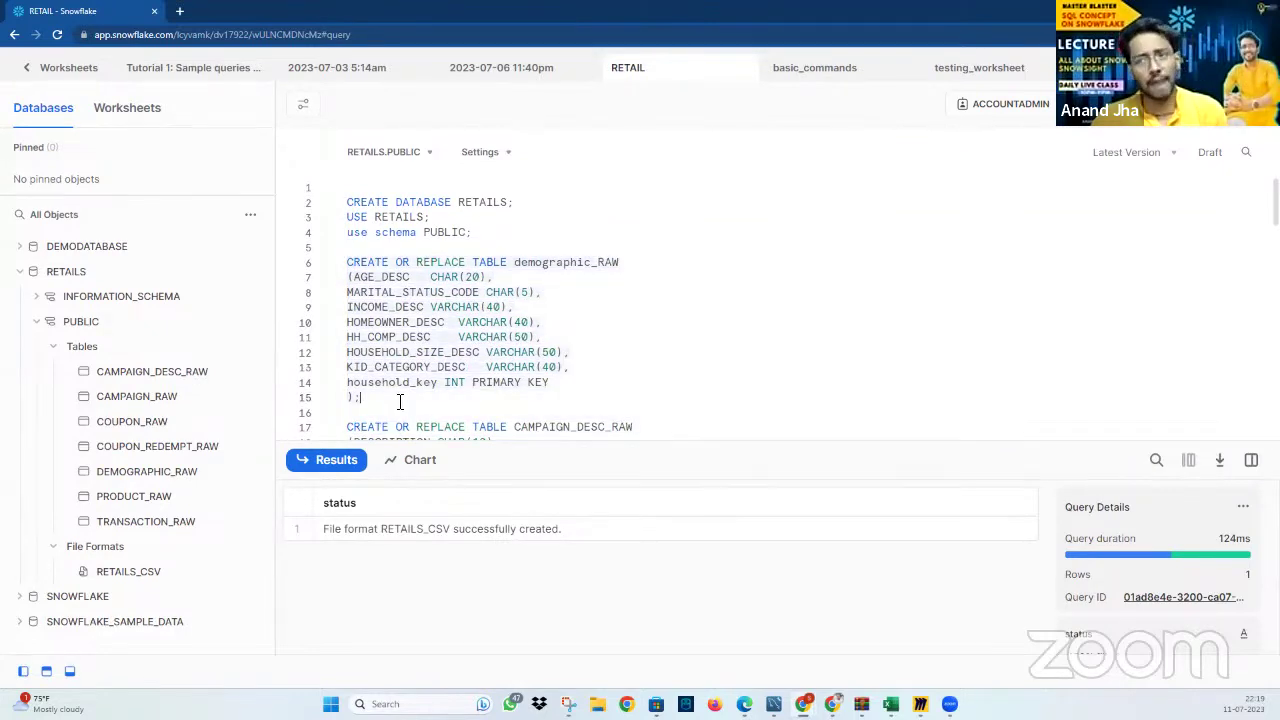
{"action": "left_click", "coordinate": [500, 153]}
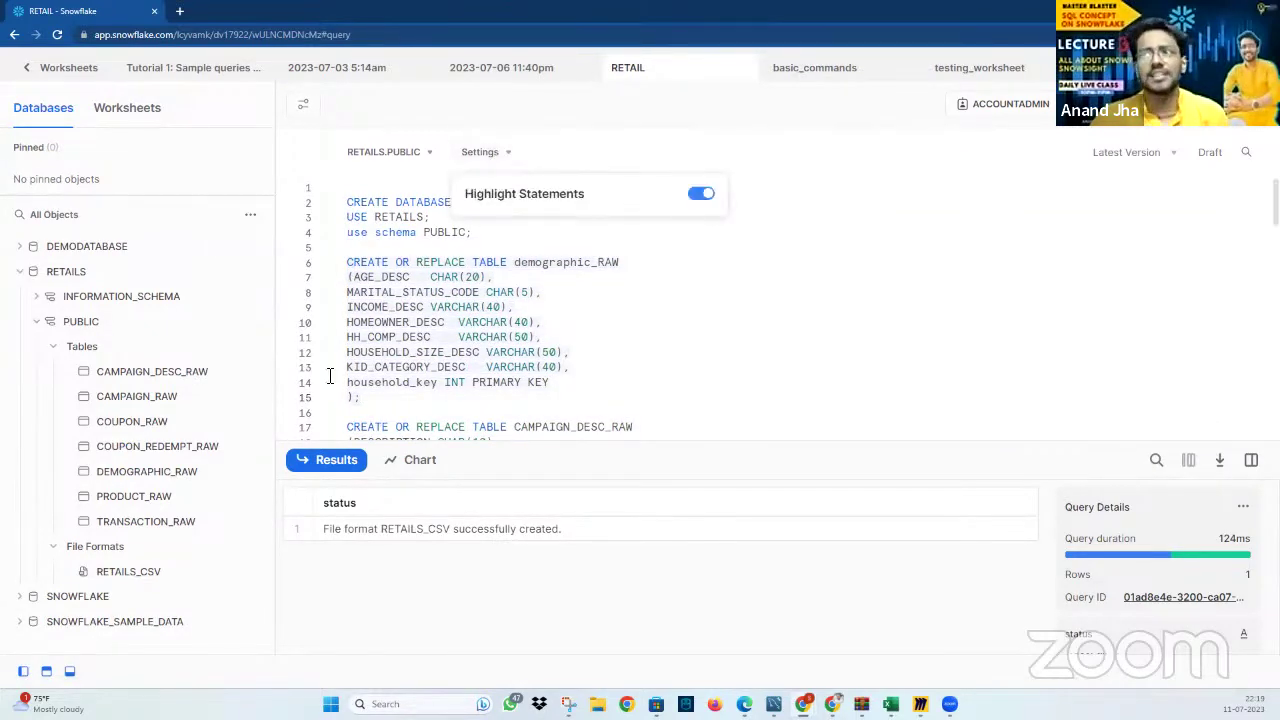
{"action": "left_click", "coordinate": [392, 398]}
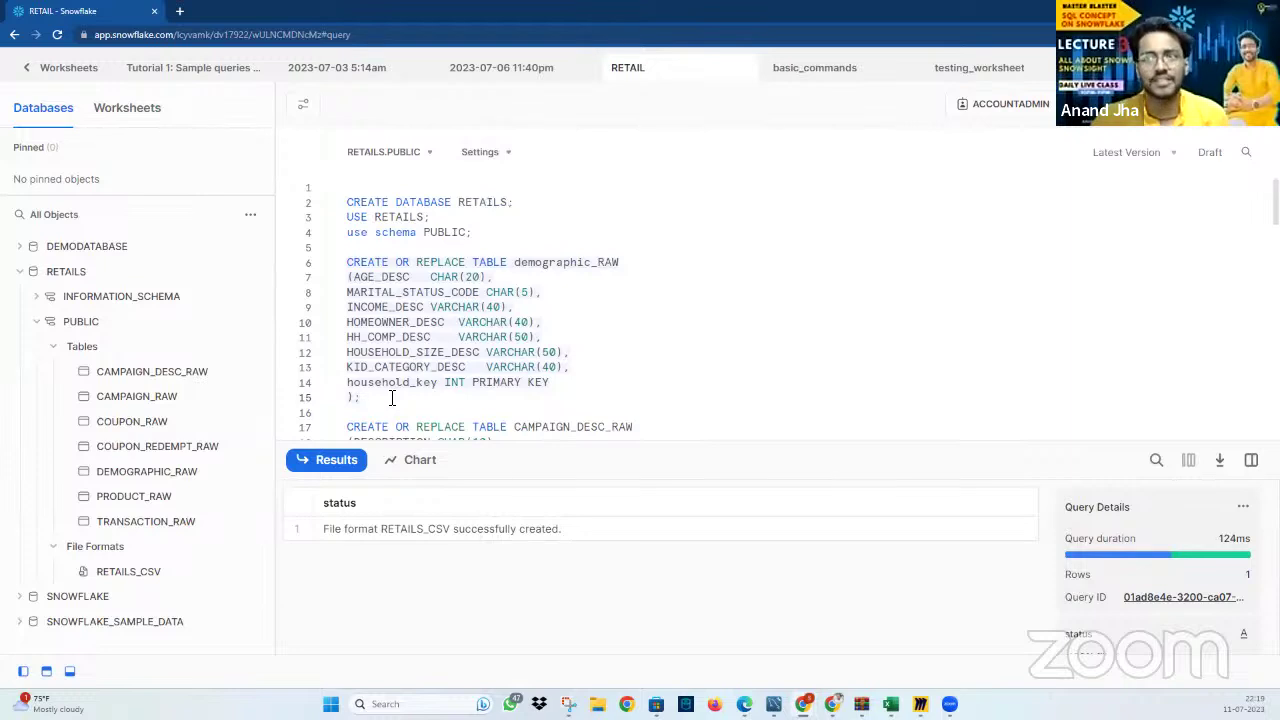
{"action": "scroll", "coordinate": [560, 350], "scroll_direction": "down", "scroll_amount": 3}
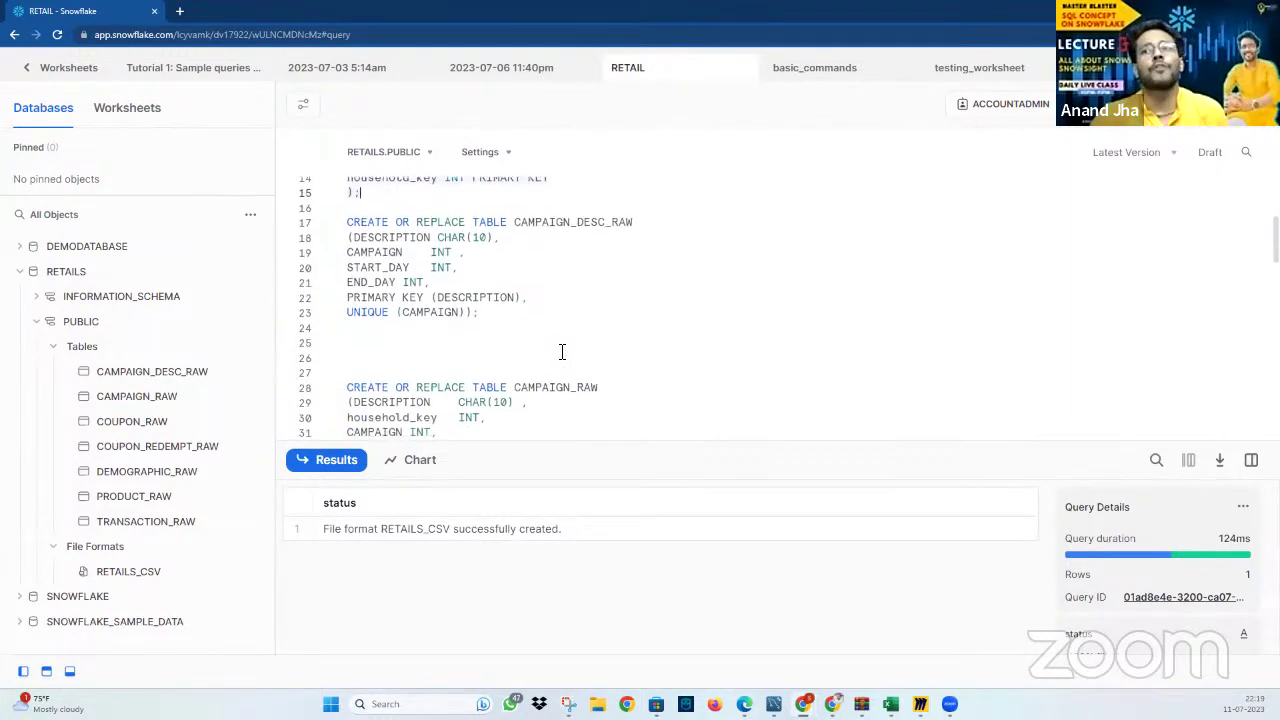
{"action": "scroll", "coordinate": [562, 352], "scroll_direction": "down", "scroll_amount": 2}
{"action": "scroll", "coordinate": [562, 352], "scroll_direction": "up", "scroll_amount": 5}
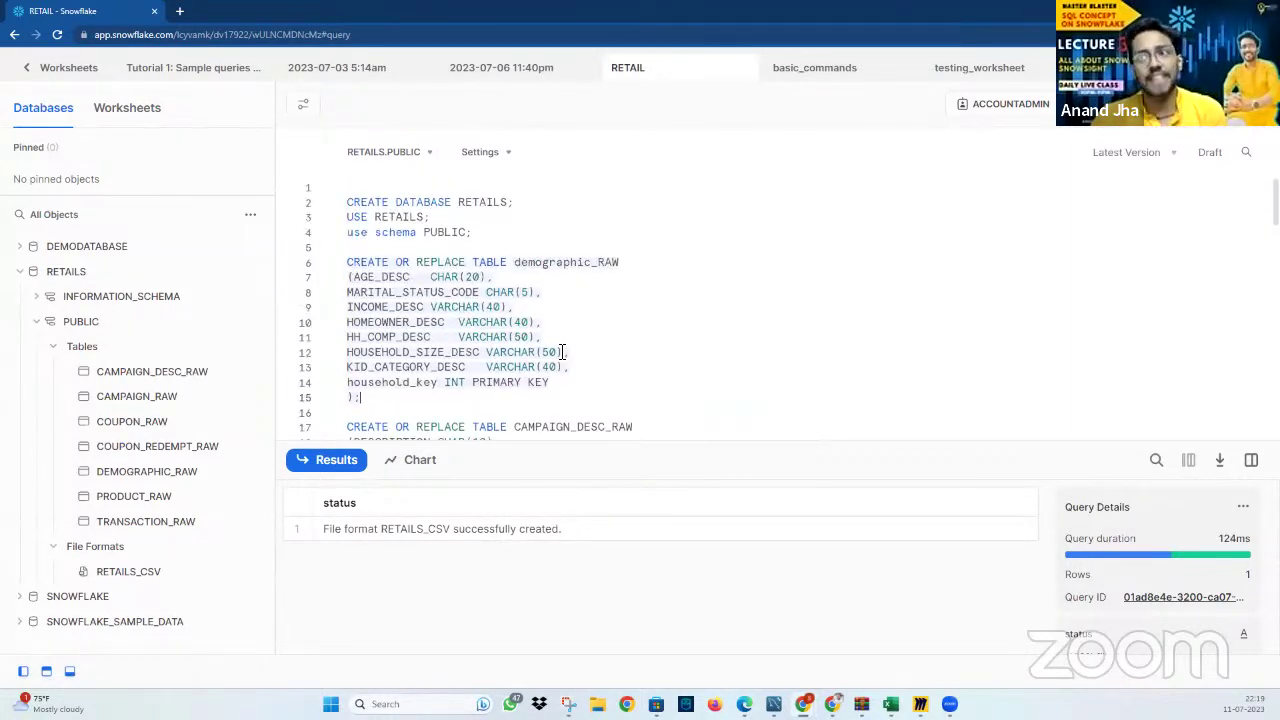
{"action": "scroll", "coordinate": [562, 352], "scroll_direction": "down", "scroll_amount": 5}
{"action": "scroll", "coordinate": [562, 352], "scroll_direction": "up", "scroll_amount": 1}
{"action": "scroll", "coordinate": [562, 352], "scroll_direction": "down", "scroll_amount": 5}
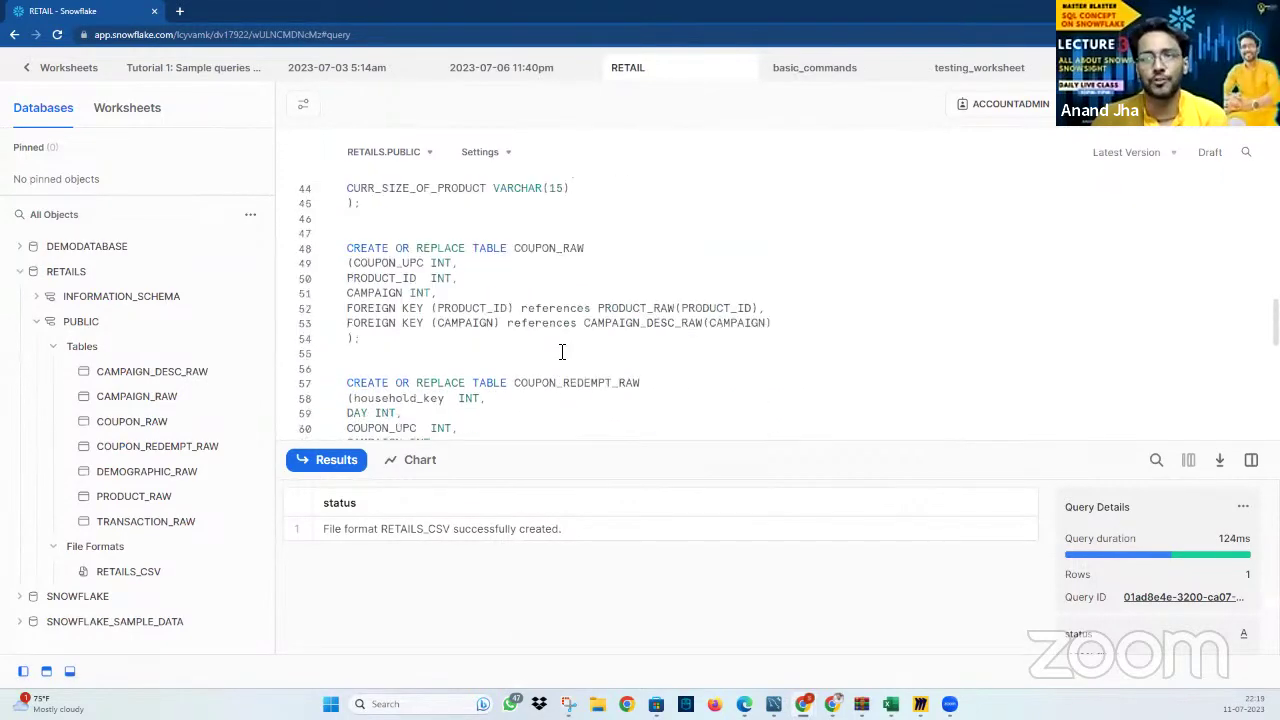
{"action": "scroll", "coordinate": [562, 352], "scroll_direction": "down", "scroll_amount": 7}
{"action": "scroll", "coordinate": [562, 352], "scroll_direction": "up", "scroll_amount": 3}
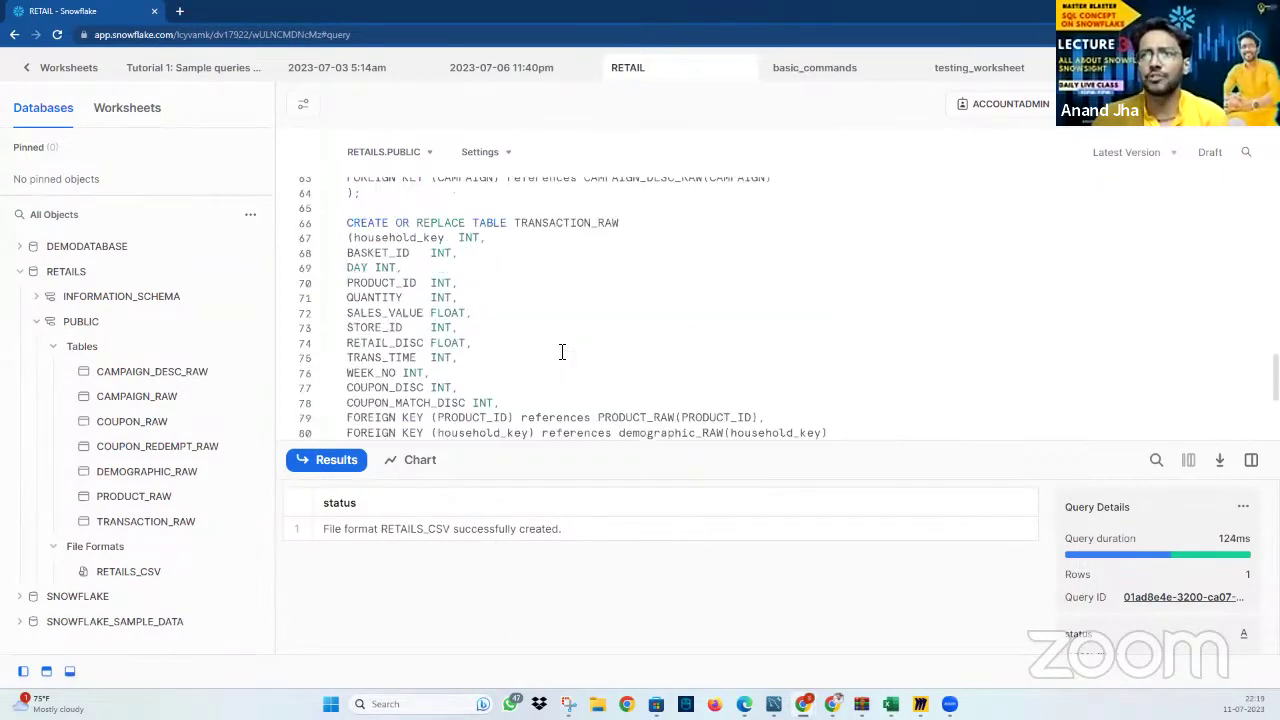
{"action": "scroll", "coordinate": [562, 352], "scroll_direction": "up", "scroll_amount": 1}
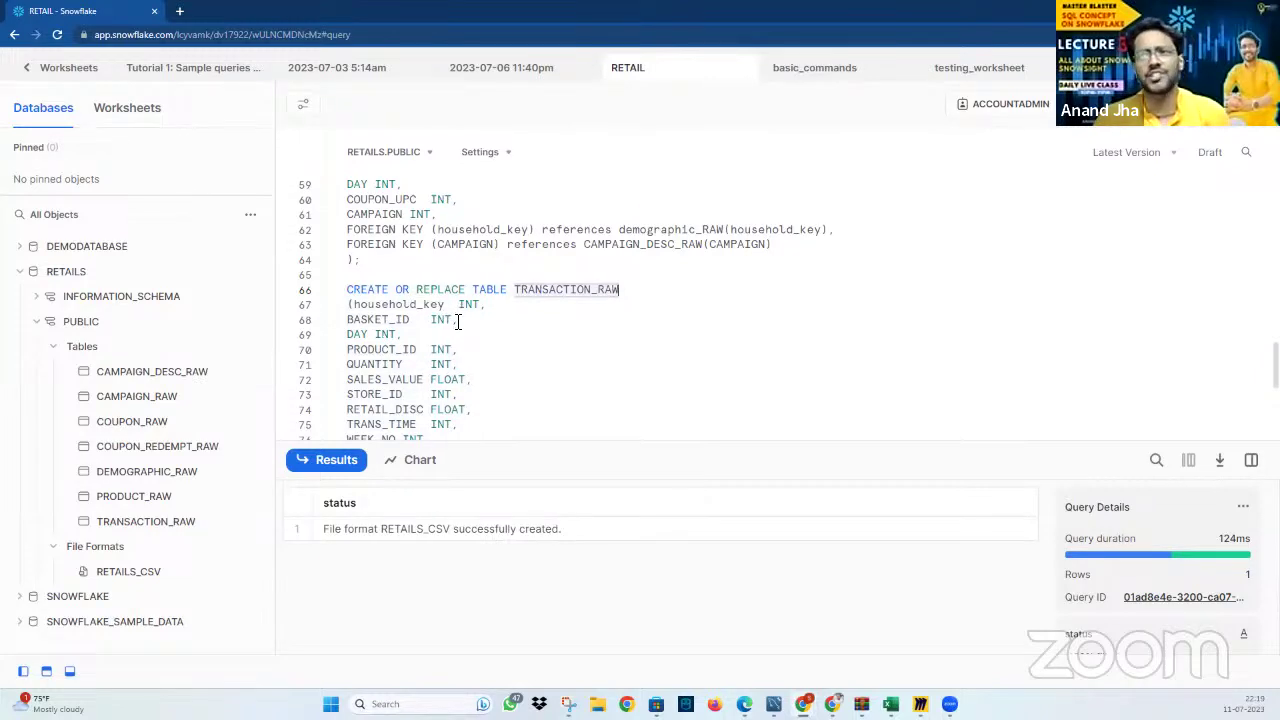
{"action": "scroll", "coordinate": [430, 315], "scroll_direction": "down", "scroll_amount": 1}
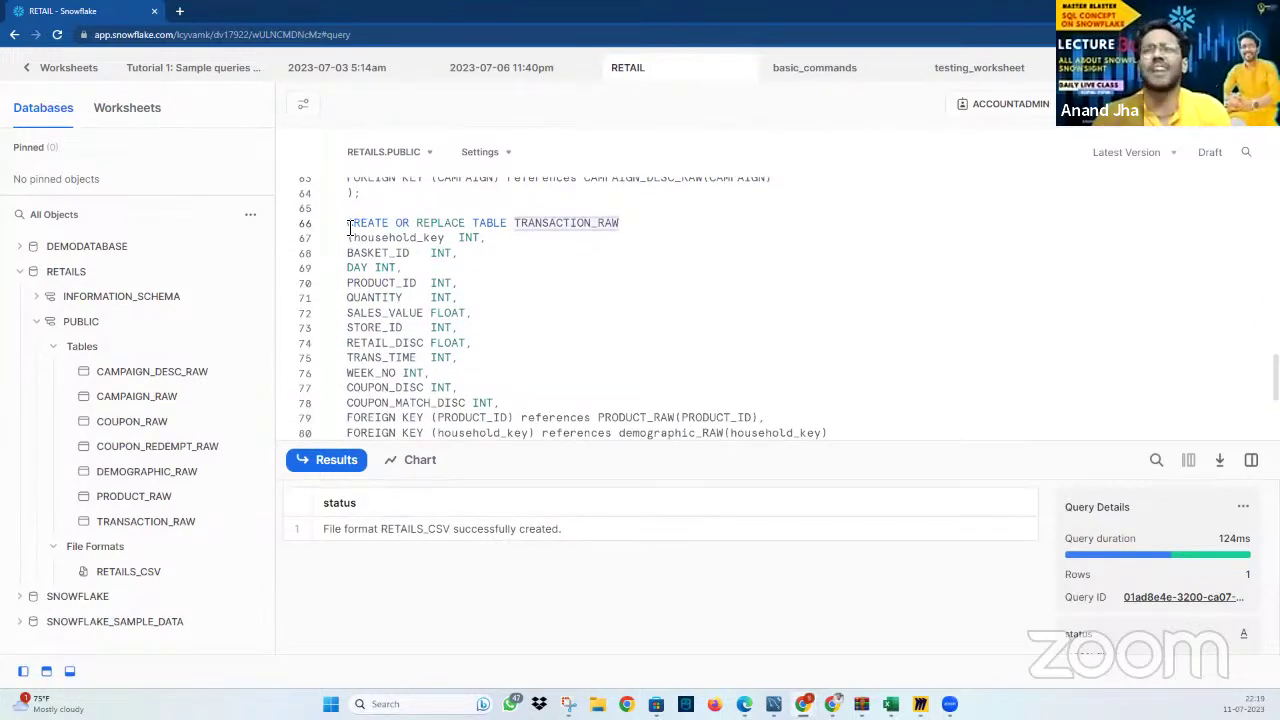
Run only the CREATE OR REPLACE TABLE demographic_RAW statement to recreate DEMOGRAPHIC_RAW
{"action": "type", "text": "("}
{"action": "scroll", "coordinate": [455, 320], "scroll_direction": "down", "scroll_amount": 1}
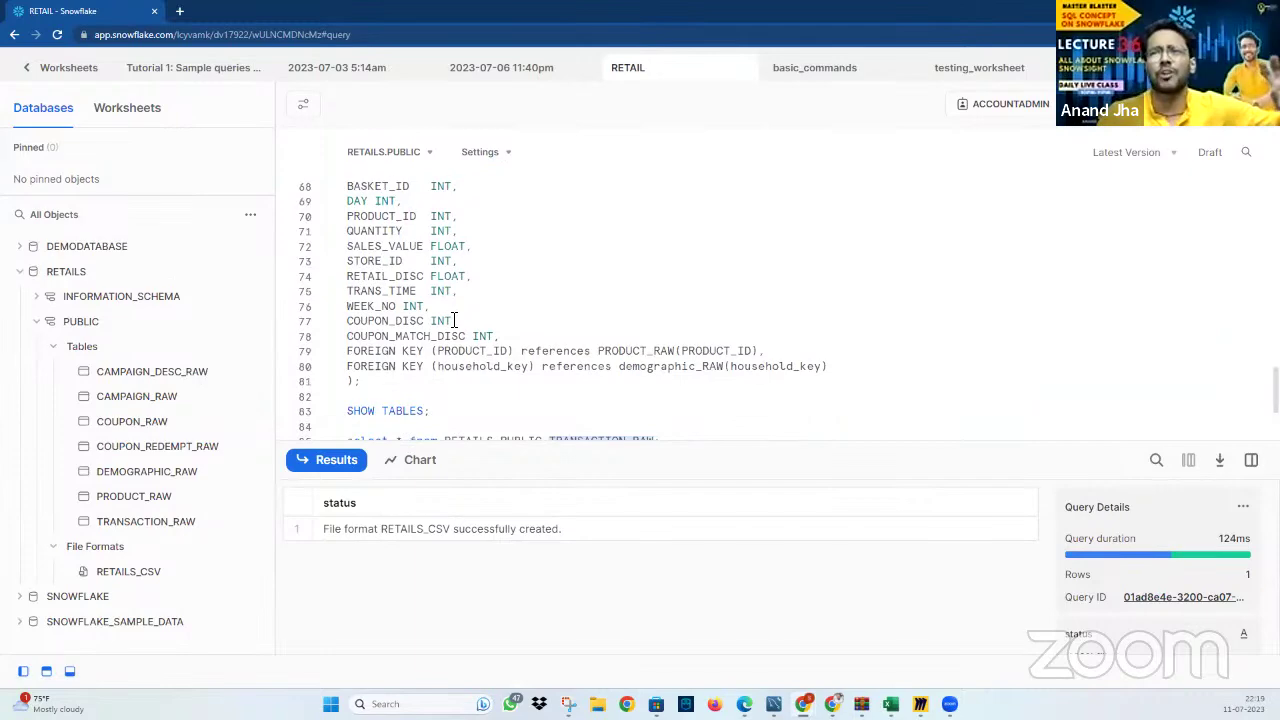
{"action": "scroll", "coordinate": [455, 318], "scroll_direction": "up", "scroll_amount": 5}
{"action": "scroll", "coordinate": [460, 318], "scroll_direction": "down", "scroll_amount": 1}
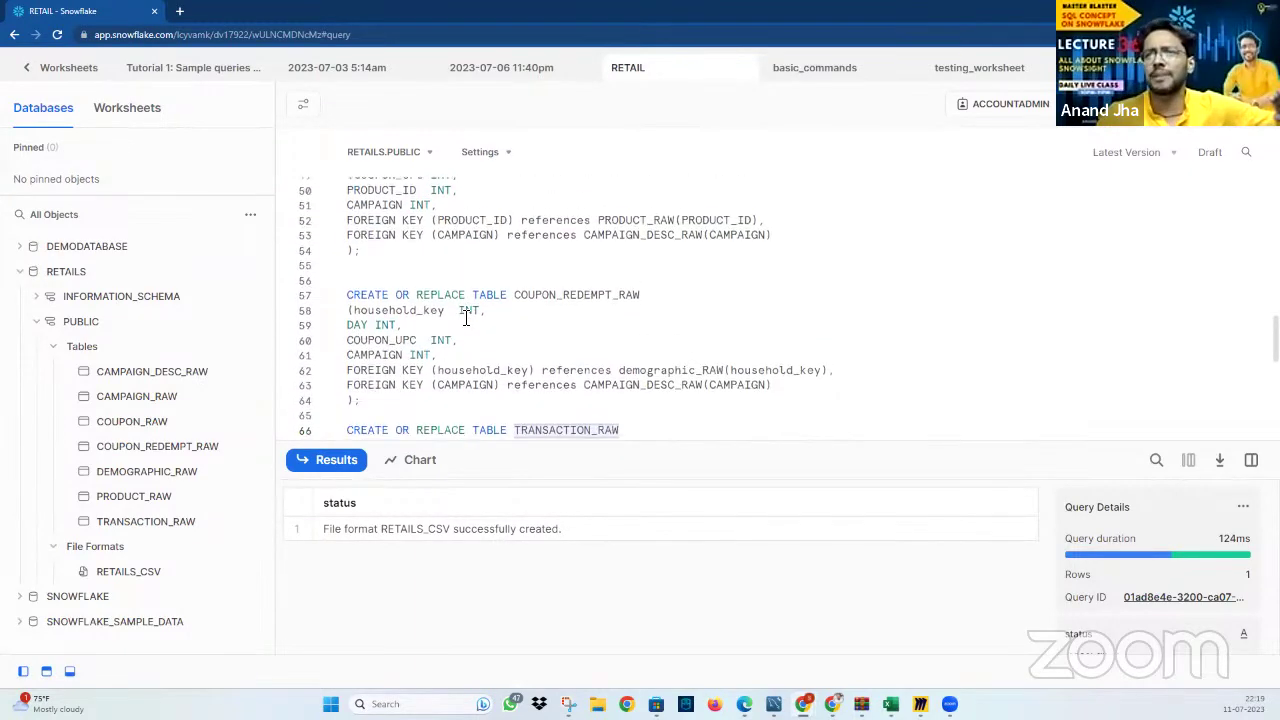
{"action": "scroll", "coordinate": [465, 318], "scroll_direction": "up", "scroll_amount": 3}
{"action": "scroll", "coordinate": [465, 318], "scroll_direction": "up", "scroll_amount": 8}
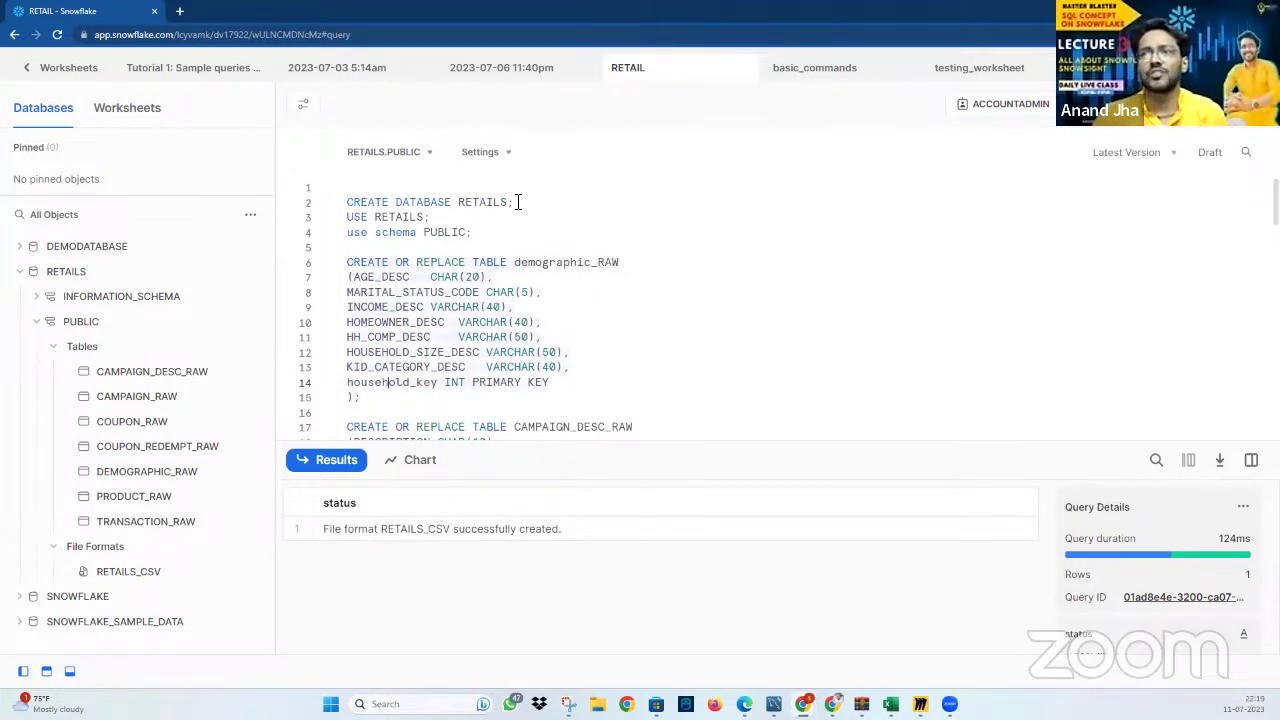
{"action": "left_click", "coordinate": [514, 162]}
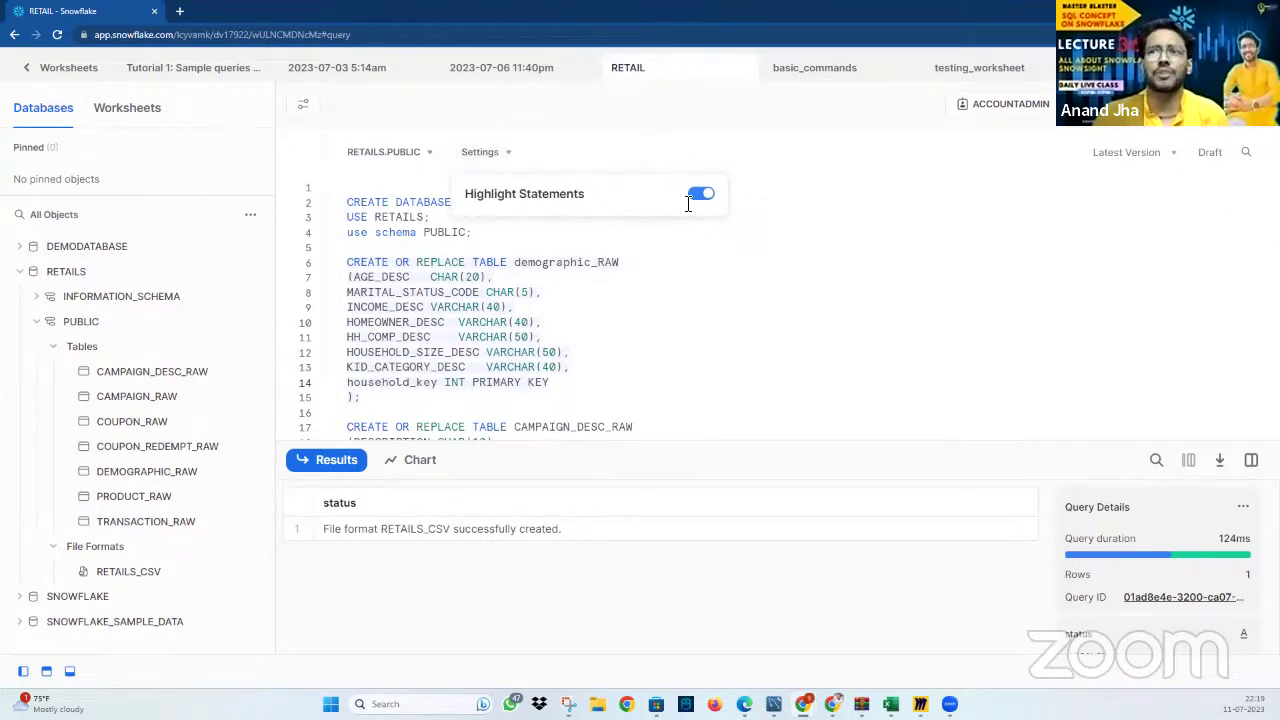
{"action": "left_click", "coordinate": [384, 402]}
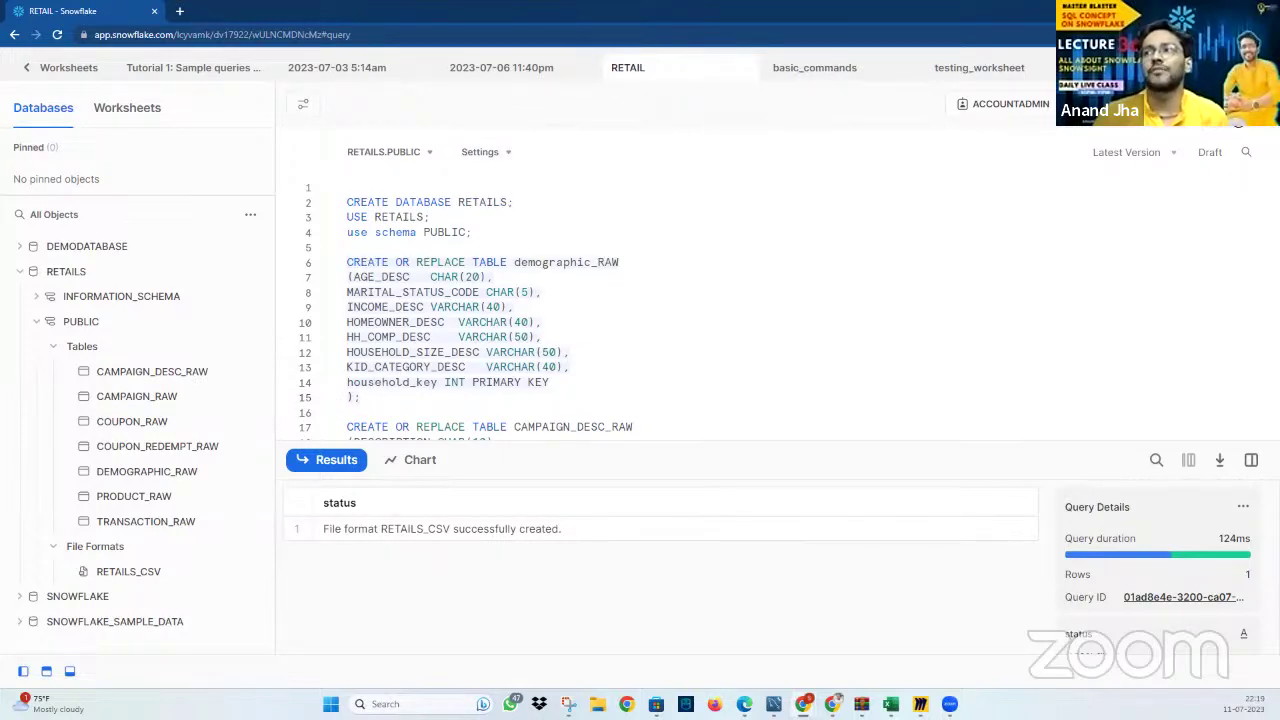
{"action": "key", "text": "ctrl+Return"}
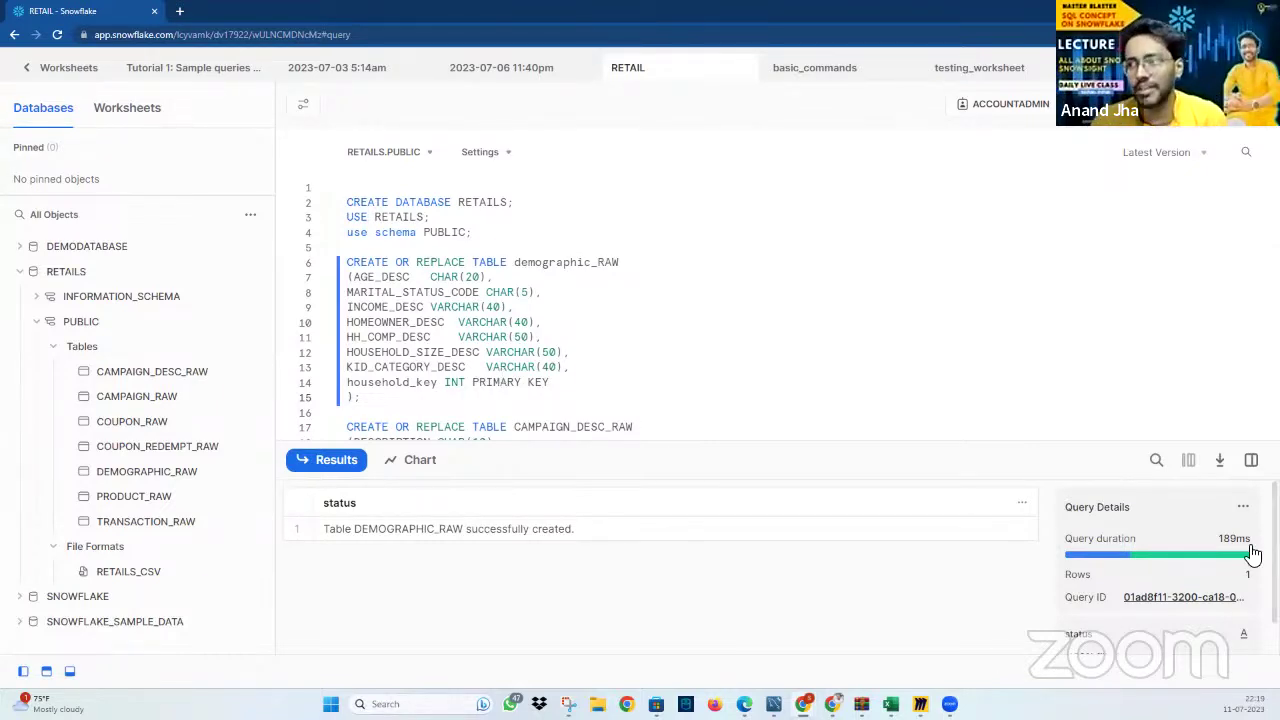
Review the RETAIL worksheet's statements and settings, then return to the Worksheets list
{"action": "scroll", "coordinate": [1235, 608], "scroll_direction": "down", "scroll_amount": 1}
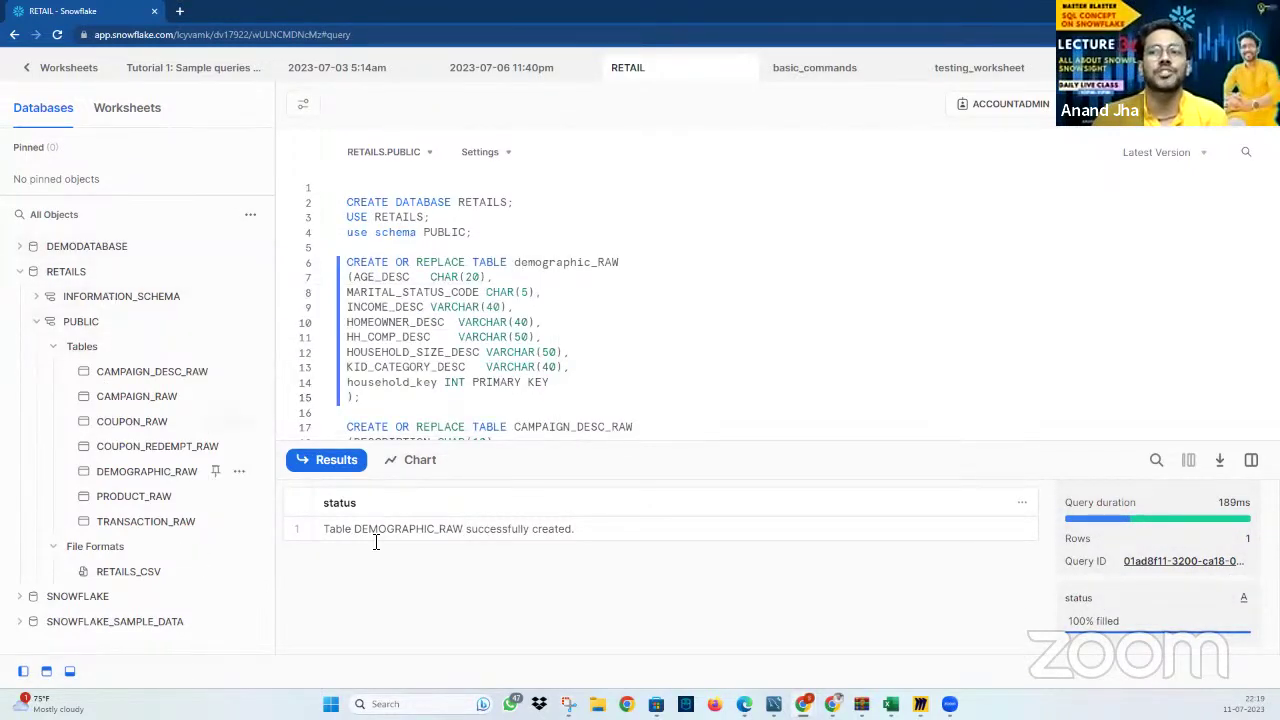
{"action": "left_click", "coordinate": [511, 309]}
{"action": "left_click", "coordinate": [534, 319]}
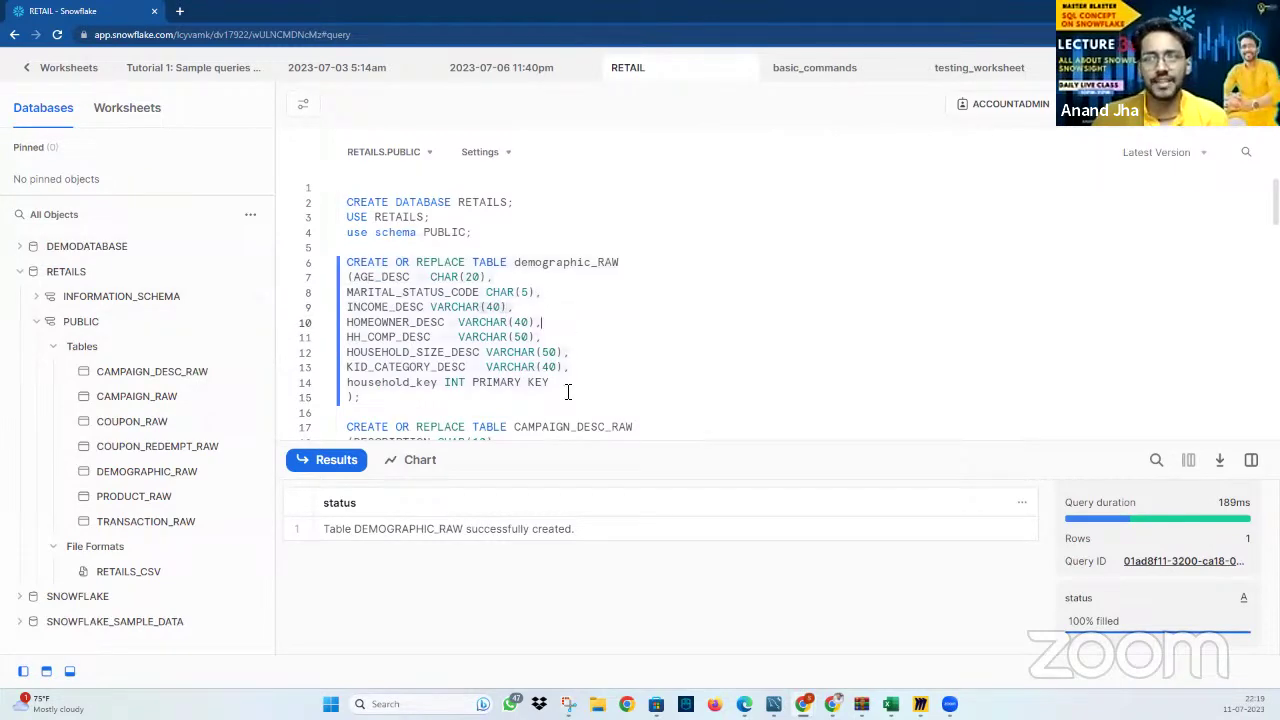
{"action": "left_click", "coordinate": [510, 158]}
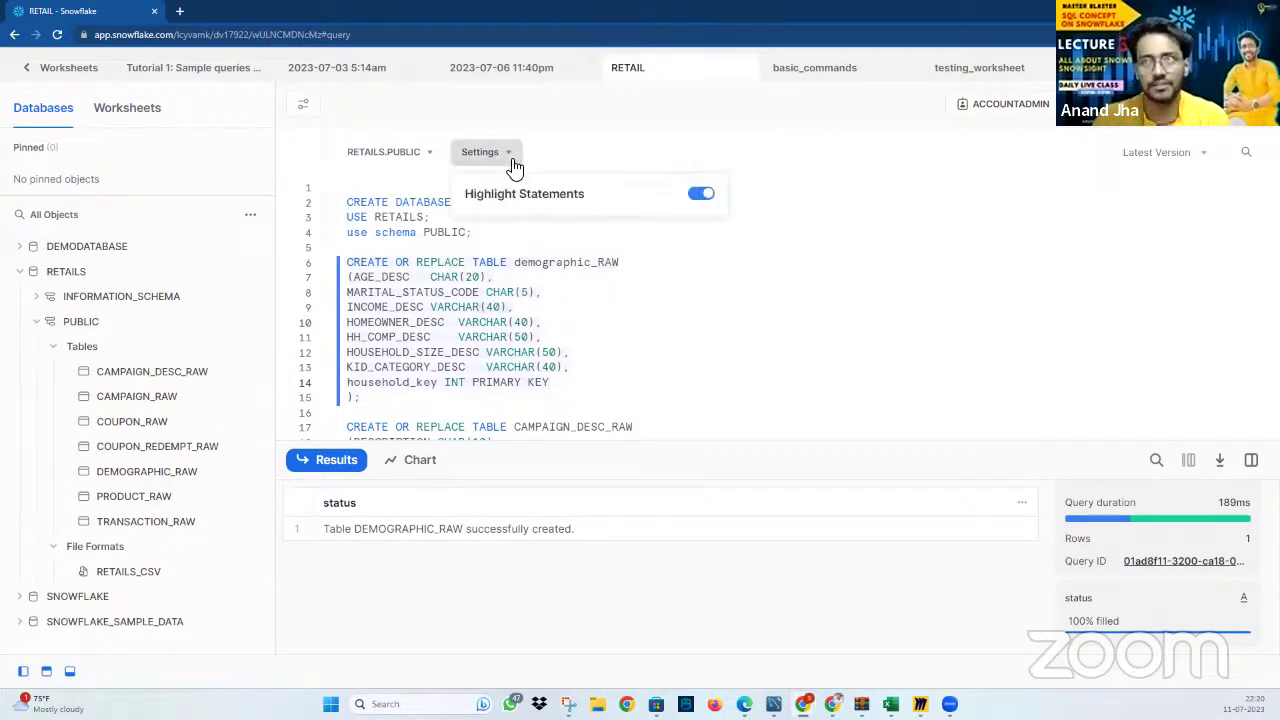
{"action": "left_click", "coordinate": [636, 381]}
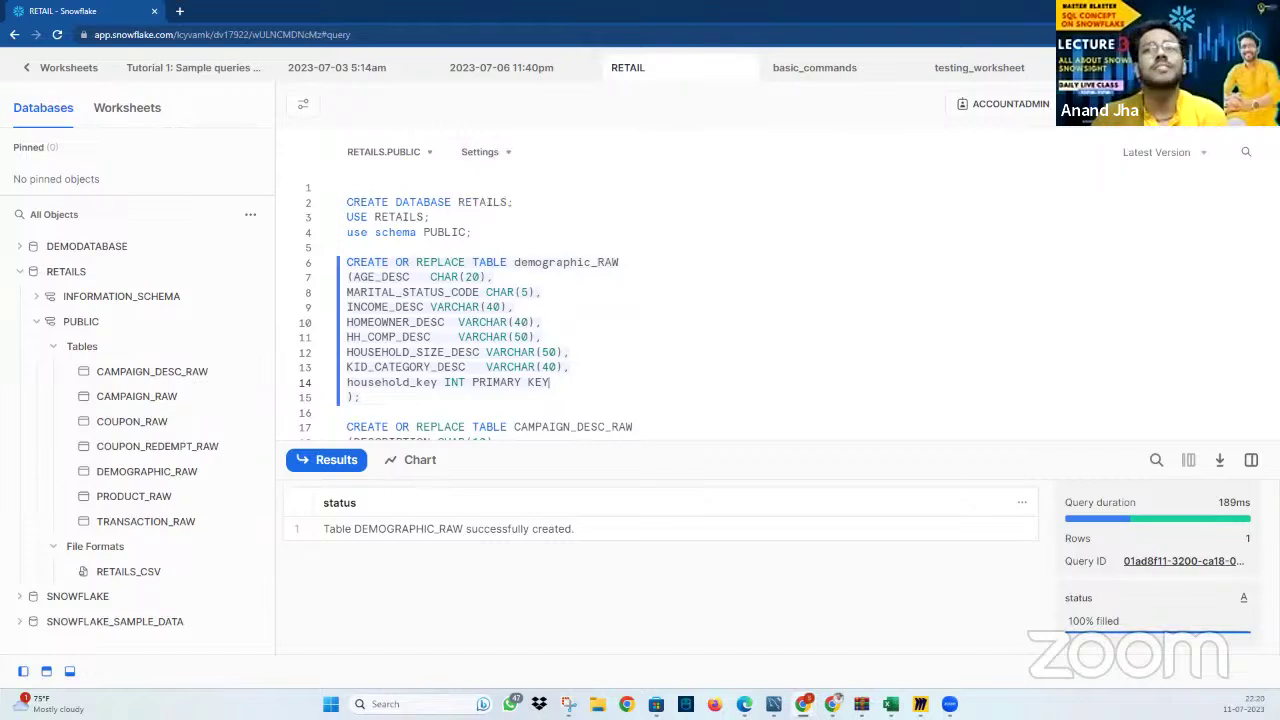
{"action": "left_click", "coordinate": [31, 70]}
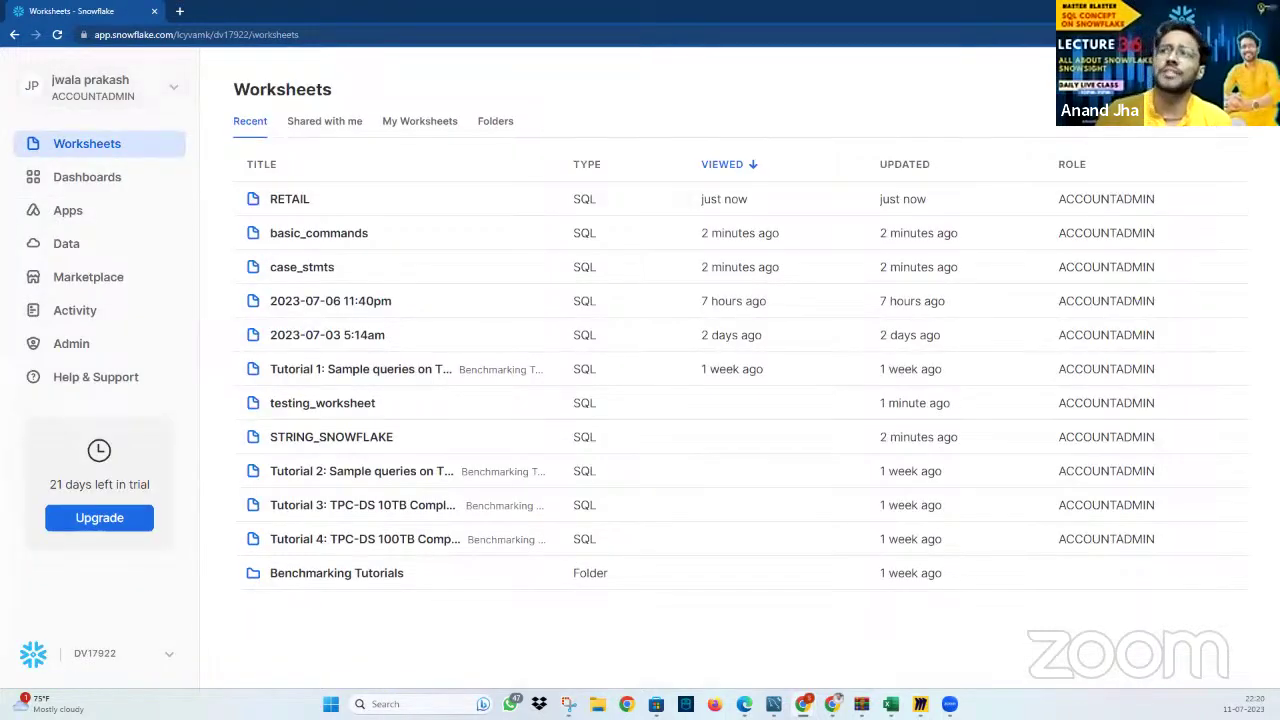
Create a new Python worksheet and select its sample Snowpark starter code to review it
{"action": "left_click", "coordinate": [1218, 89]}
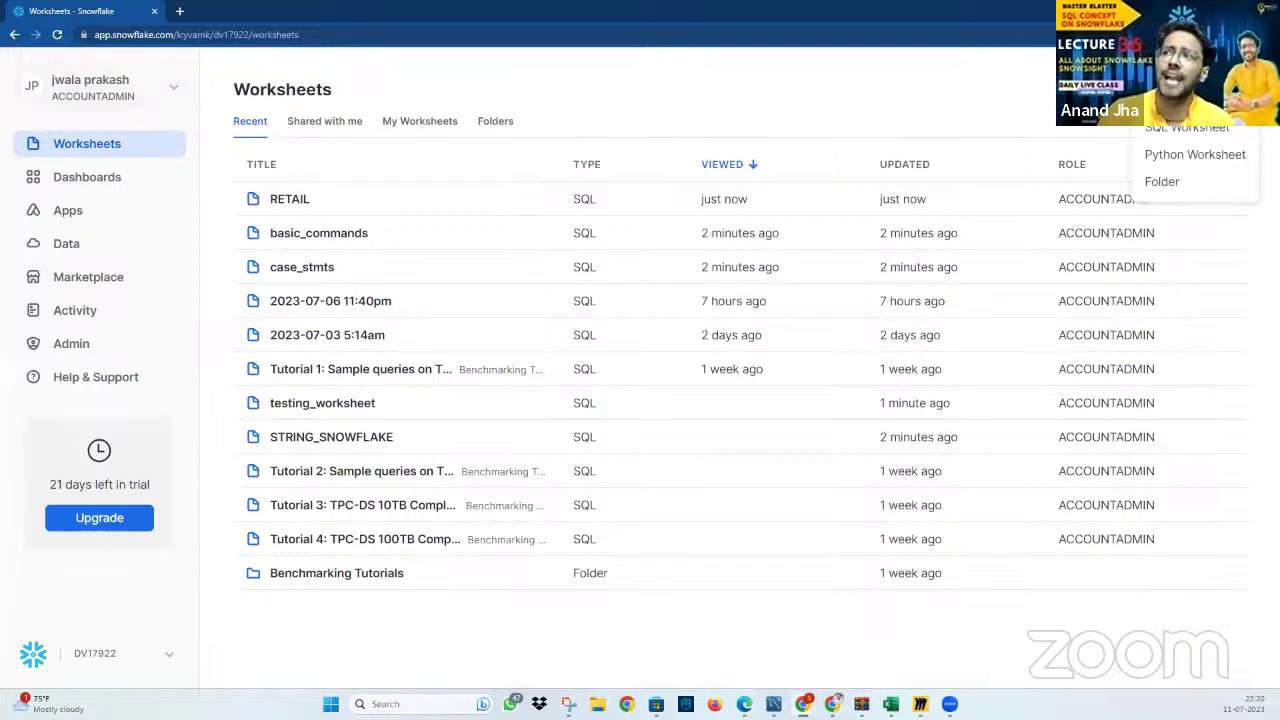
{"action": "left_click", "coordinate": [1195, 155]}
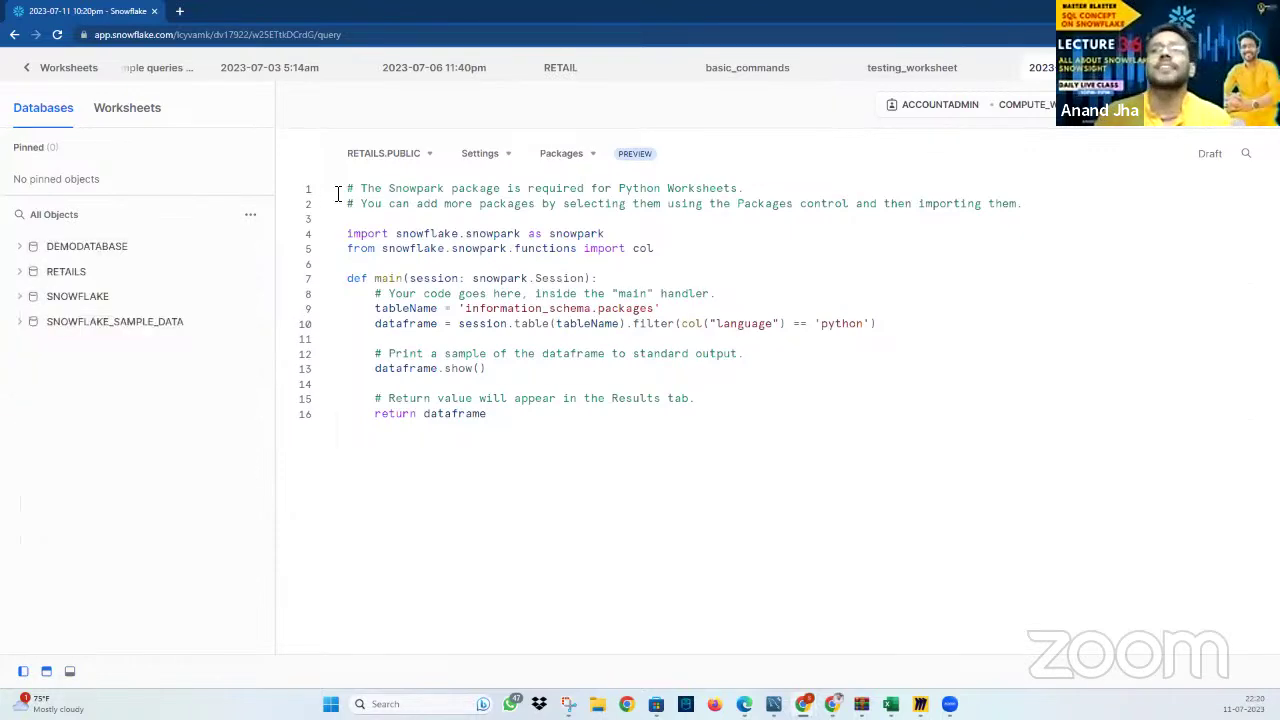
{"action": "left_click_drag", "start_coordinate": [488, 414], "coordinate": [353, 177]}
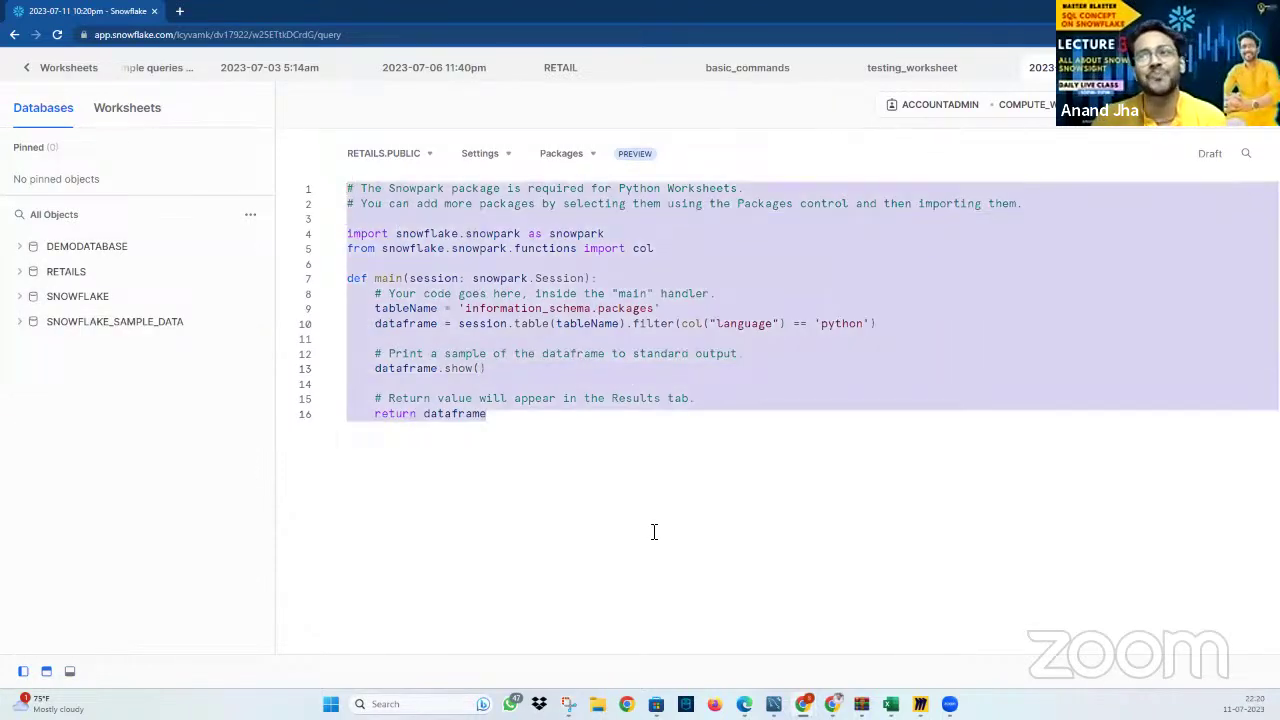
{"action": "left_click", "coordinate": [624, 450]}
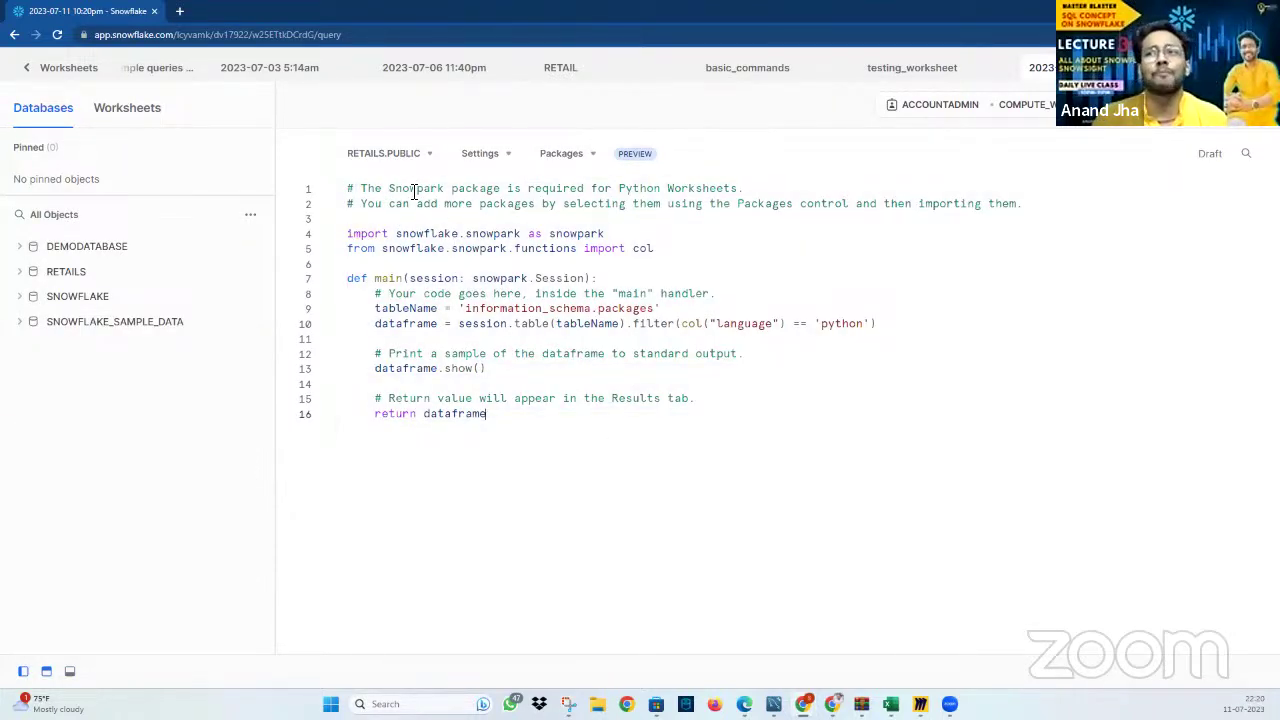
{"action": "left_click_drag", "start_coordinate": [389, 190], "coordinate": [776, 192]}
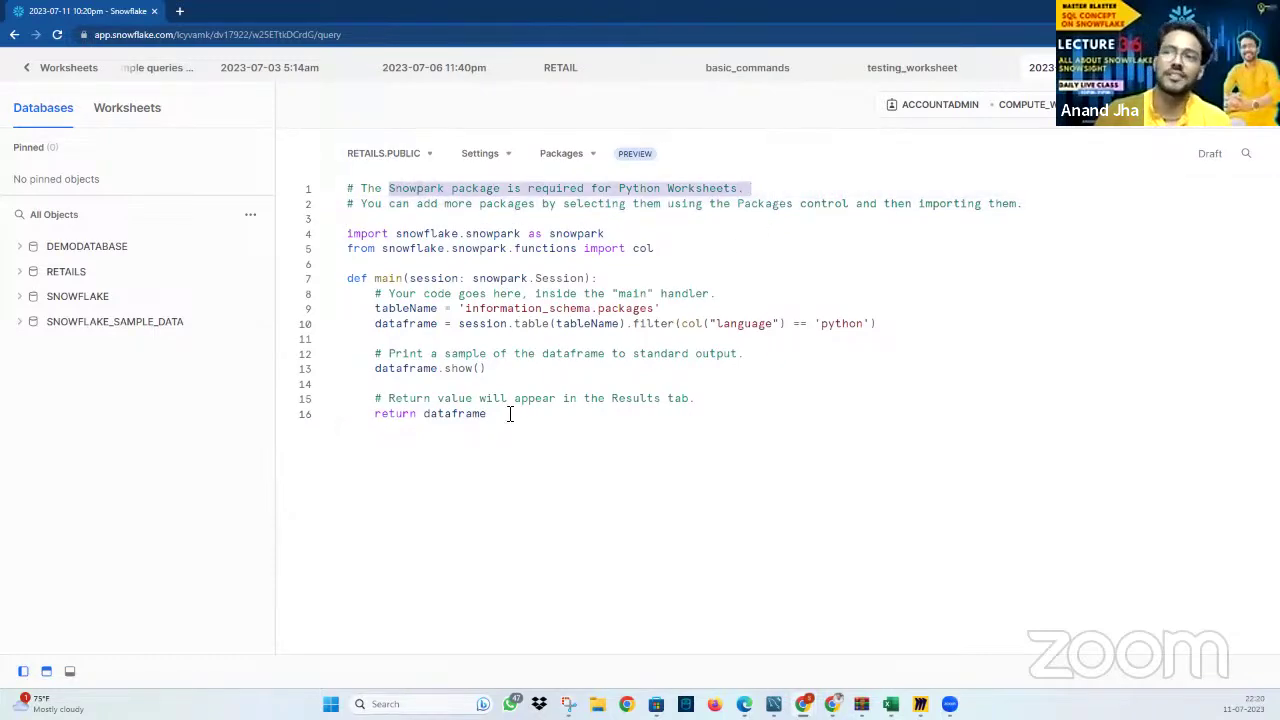
{"action": "left_click_drag", "start_coordinate": [510, 414], "coordinate": [347, 190]}
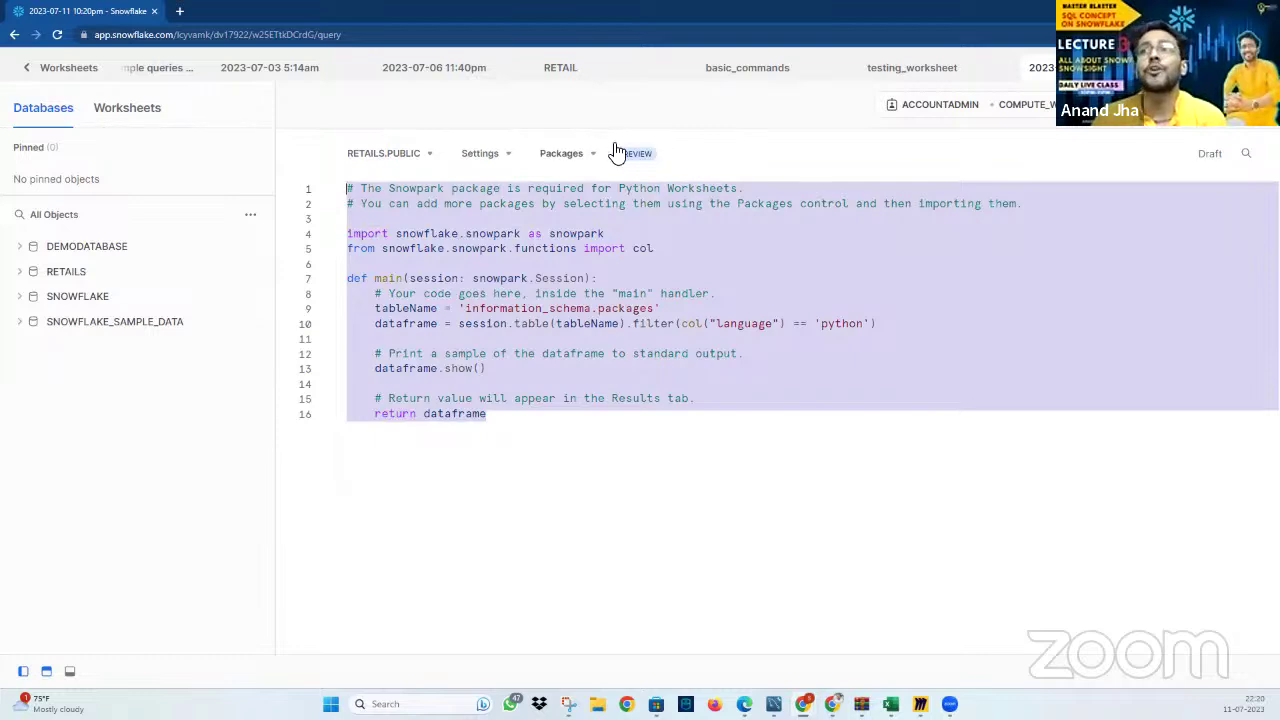
Close the Python worksheet, keep testing_worksheet's name unchanged, and show its actions menu
{"action": "left_click", "coordinate": [1040, 67]}
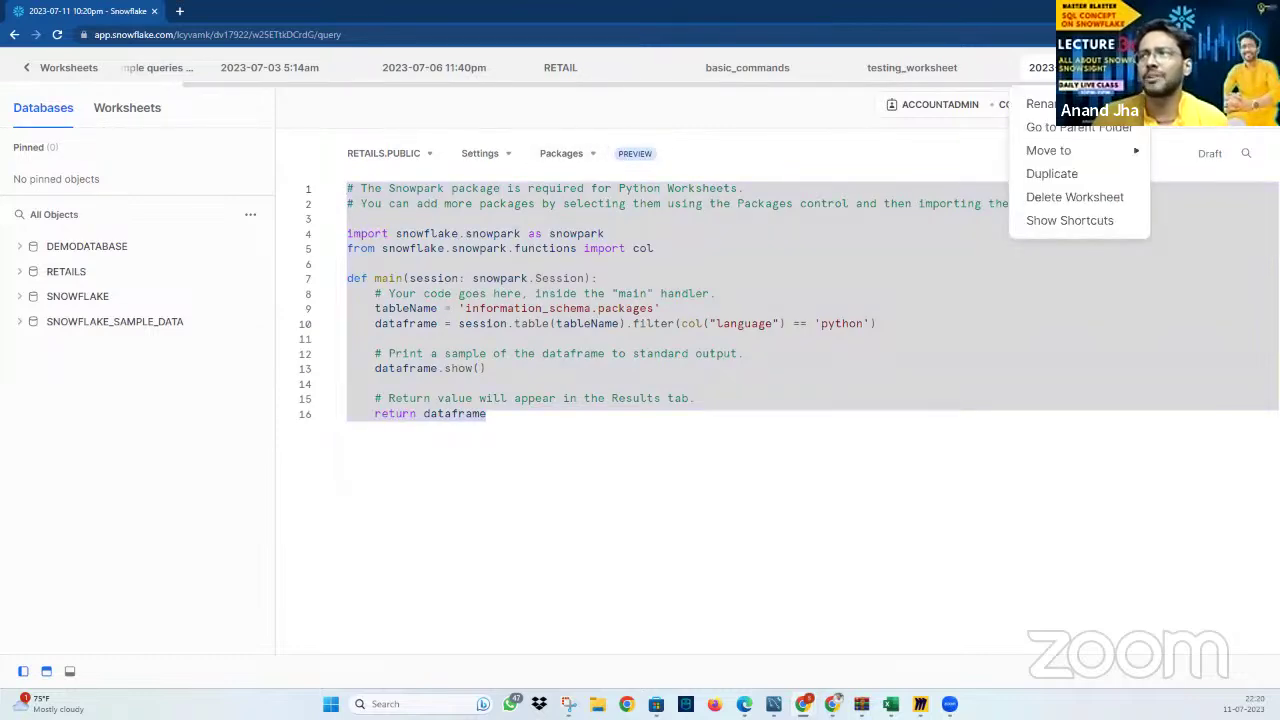
{"action": "left_click", "coordinate": [1074, 197]}
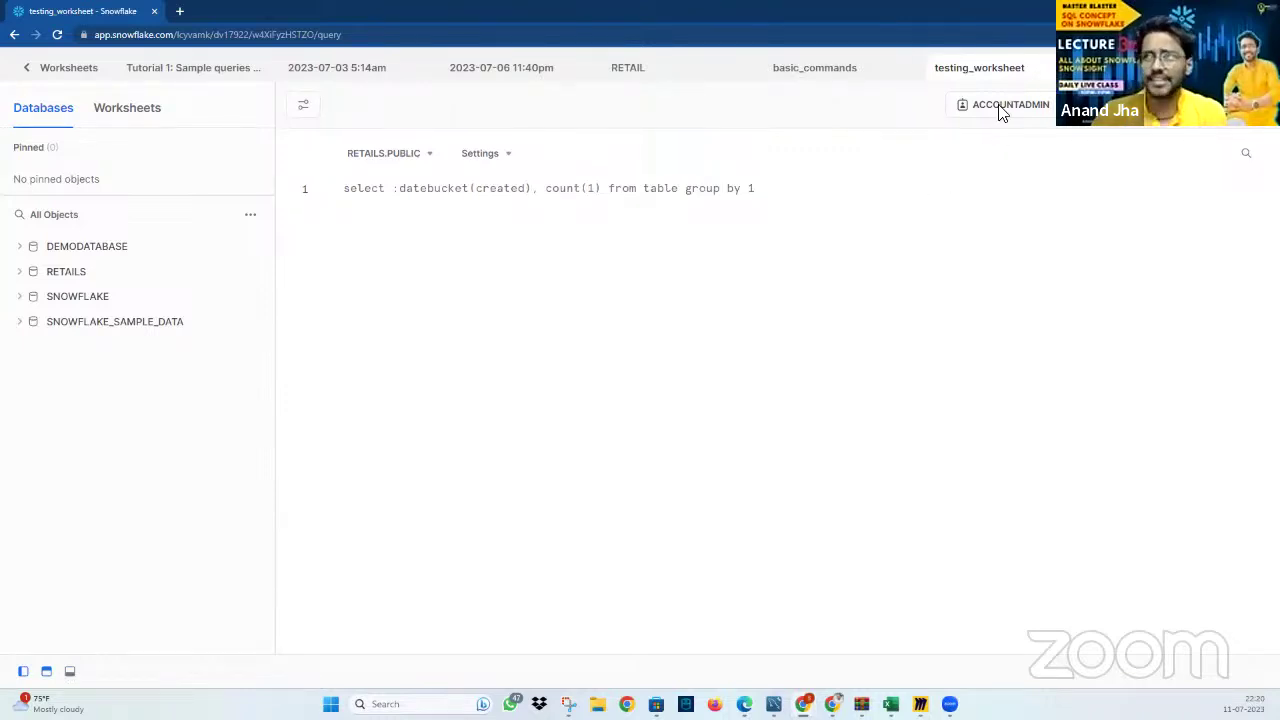
{"action": "double_click", "coordinate": [1016, 70]}
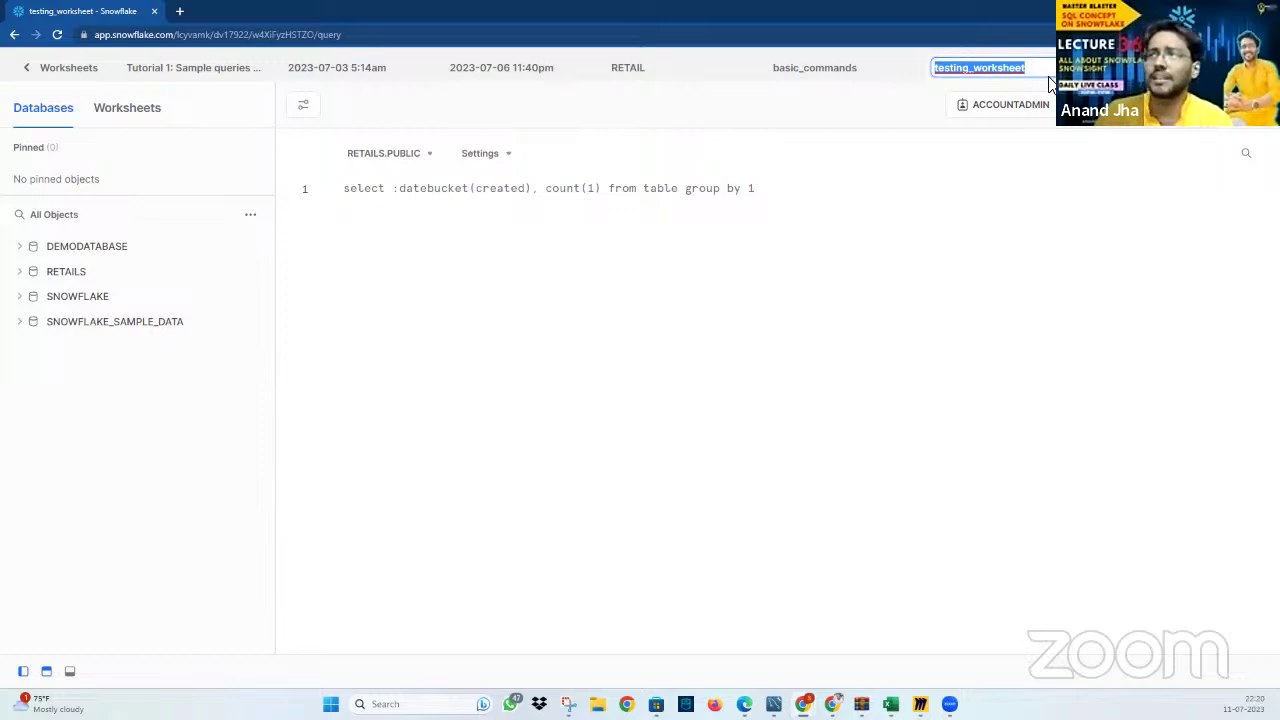
{"action": "left_click", "coordinate": [1056, 163]}
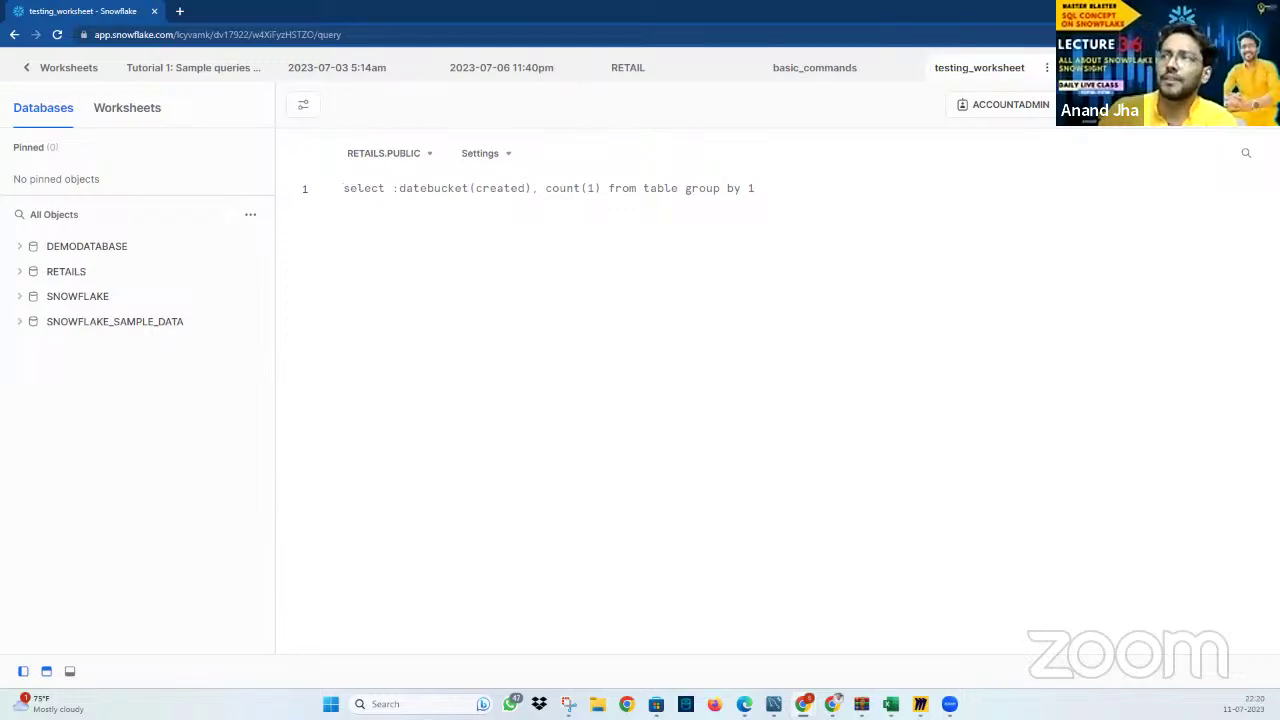
{"action": "left_click", "coordinate": [1047, 67]}
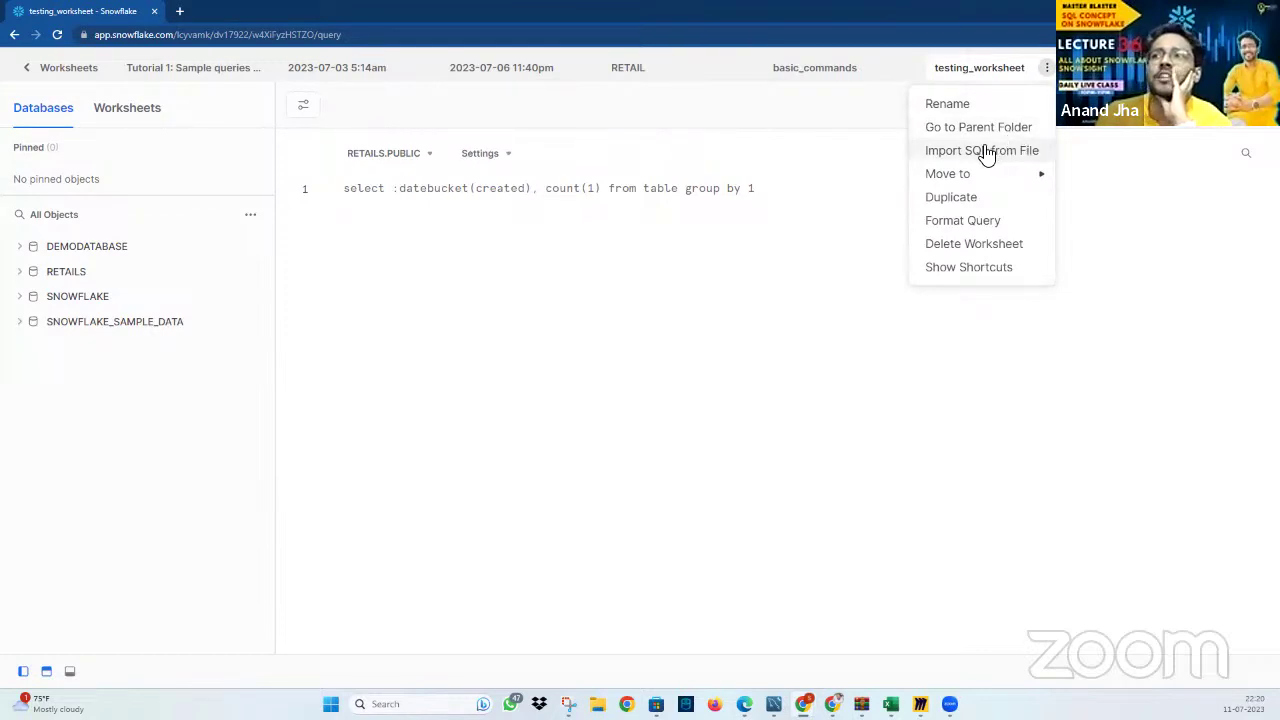
{"action": "mouse_move", "coordinate": [985, 178]}
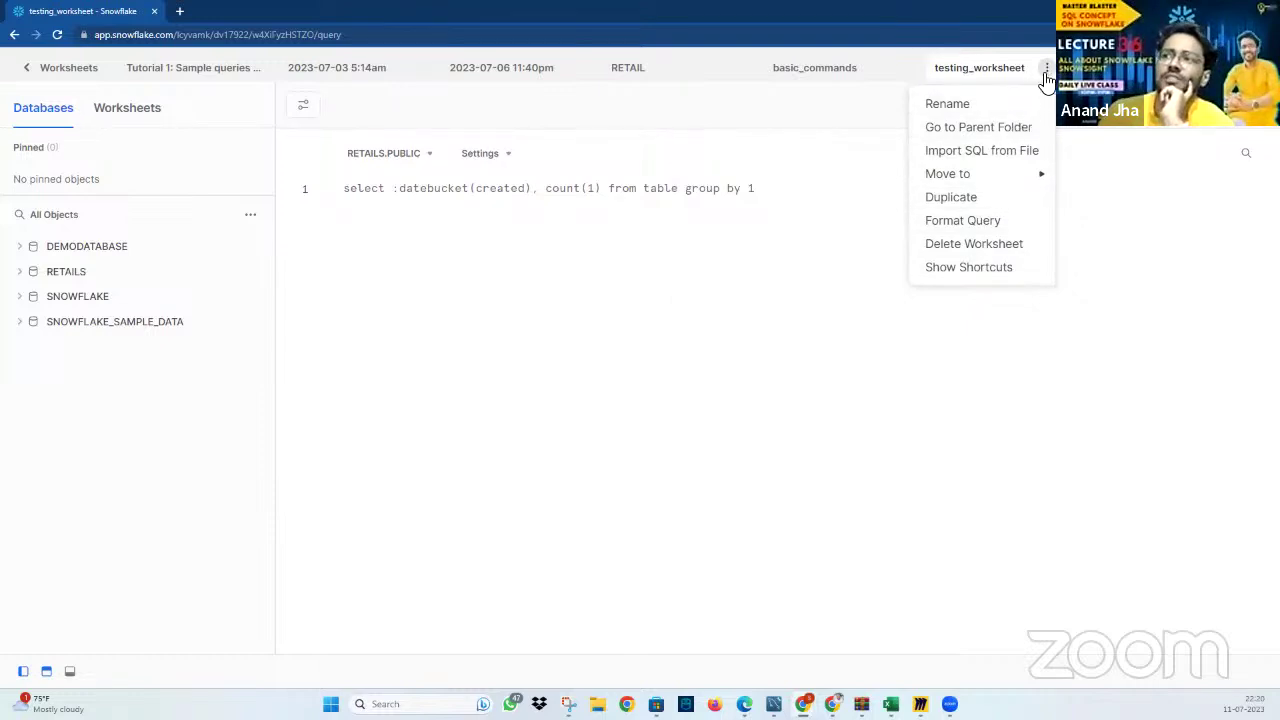
Permanently delete testing_worksheet and go back to the Worksheets list
{"action": "left_click", "coordinate": [998, 246]}
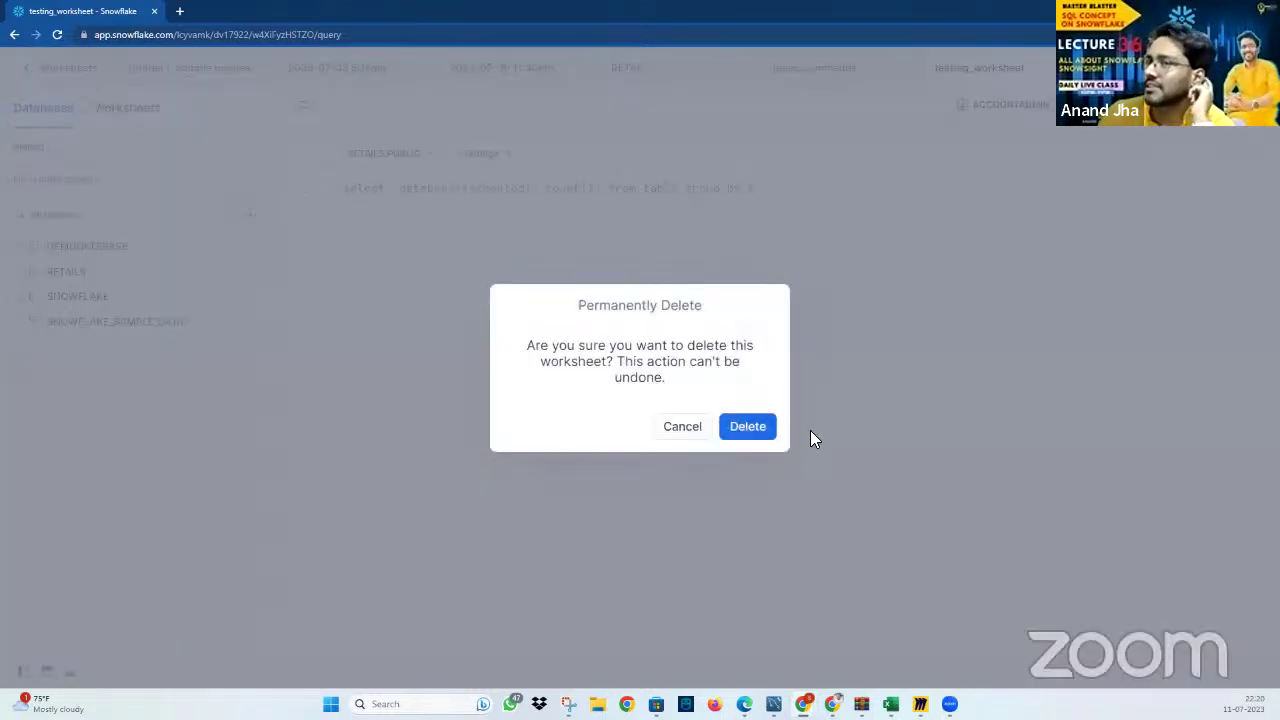
{"action": "left_click", "coordinate": [750, 428]}
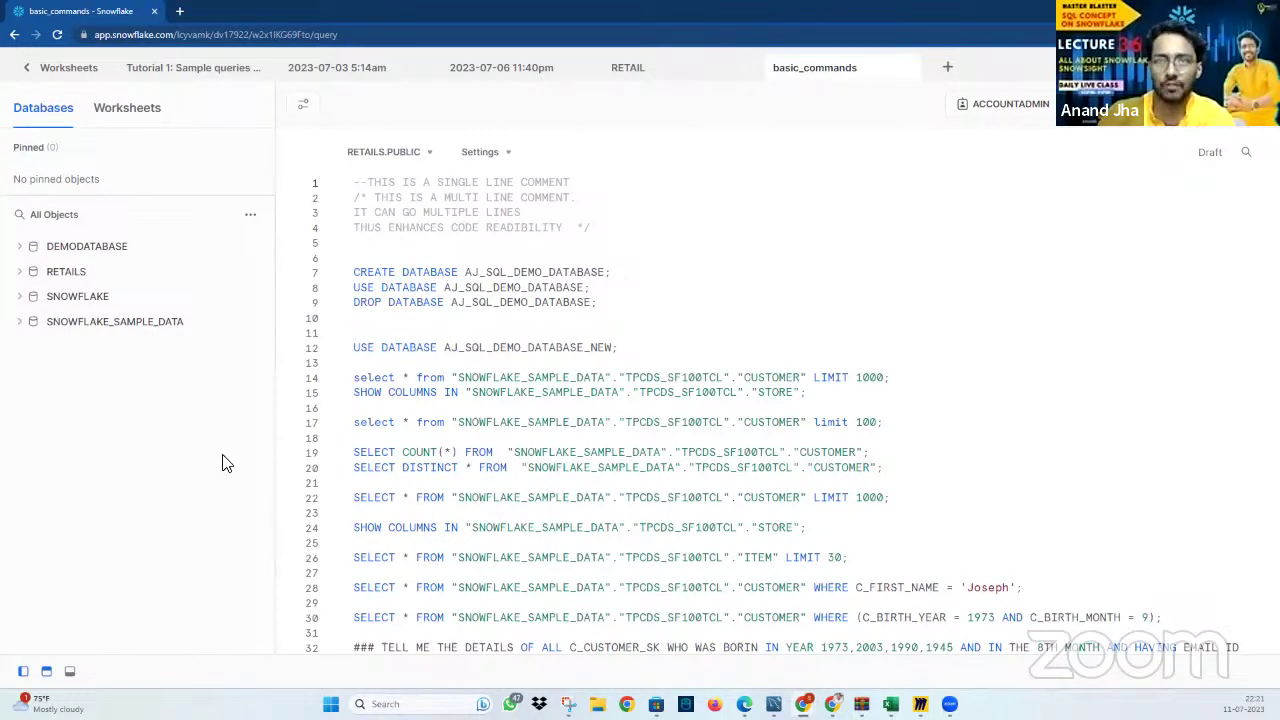
{"action": "left_click", "coordinate": [33, 72]}
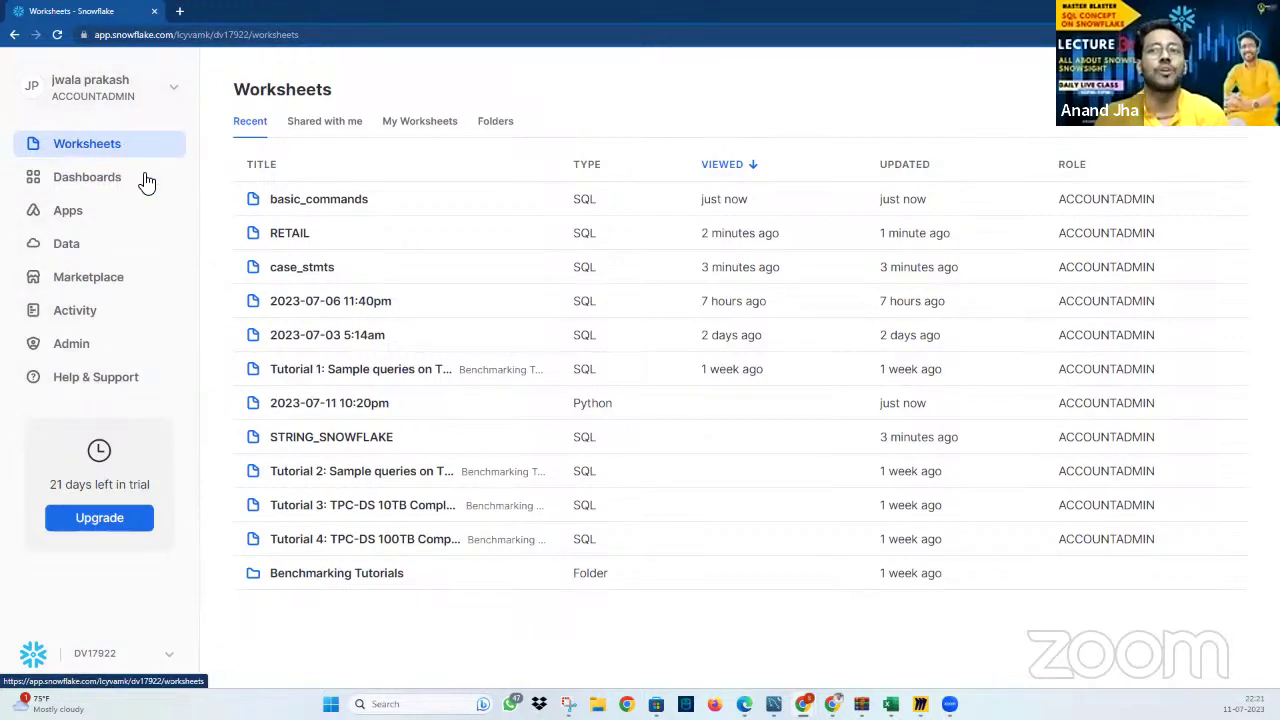
Open the Databases page and expand all four databases, then collapse SNOWFLAKE and SNOWFLAKE_SAMPLE_DATA
{"action": "left_click", "coordinate": [87, 252]}
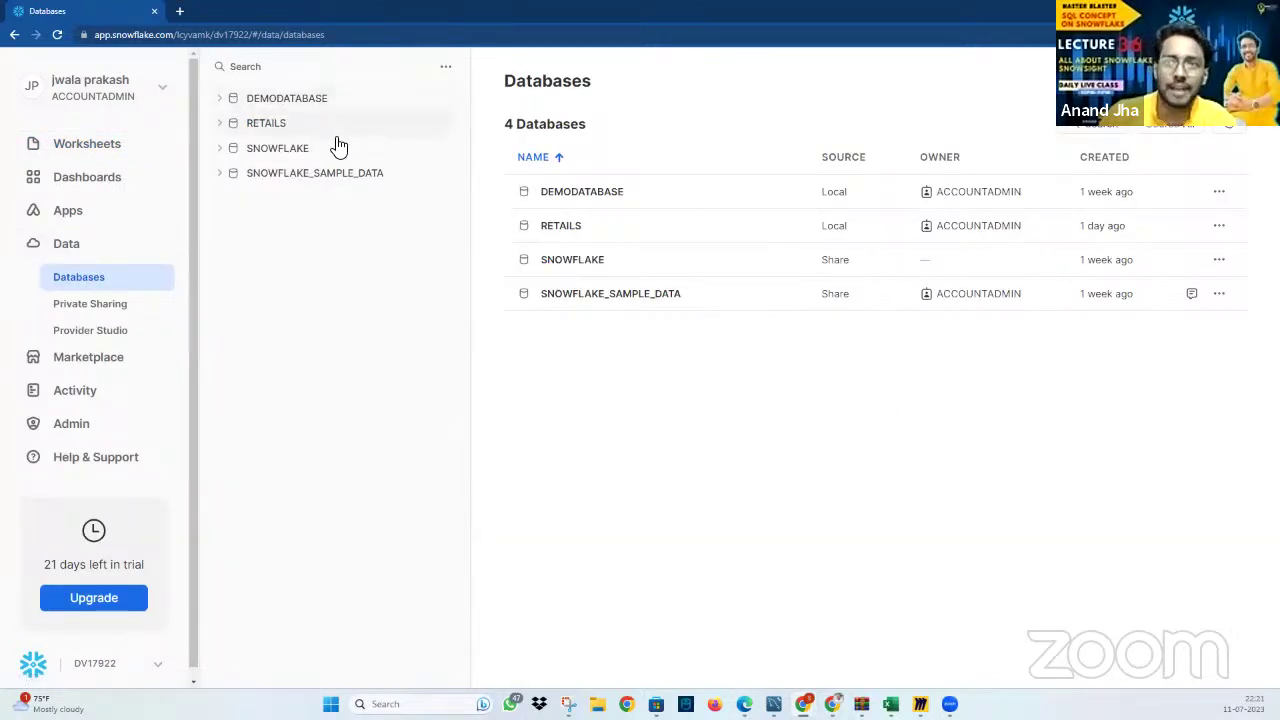
{"action": "left_click", "coordinate": [220, 100]}
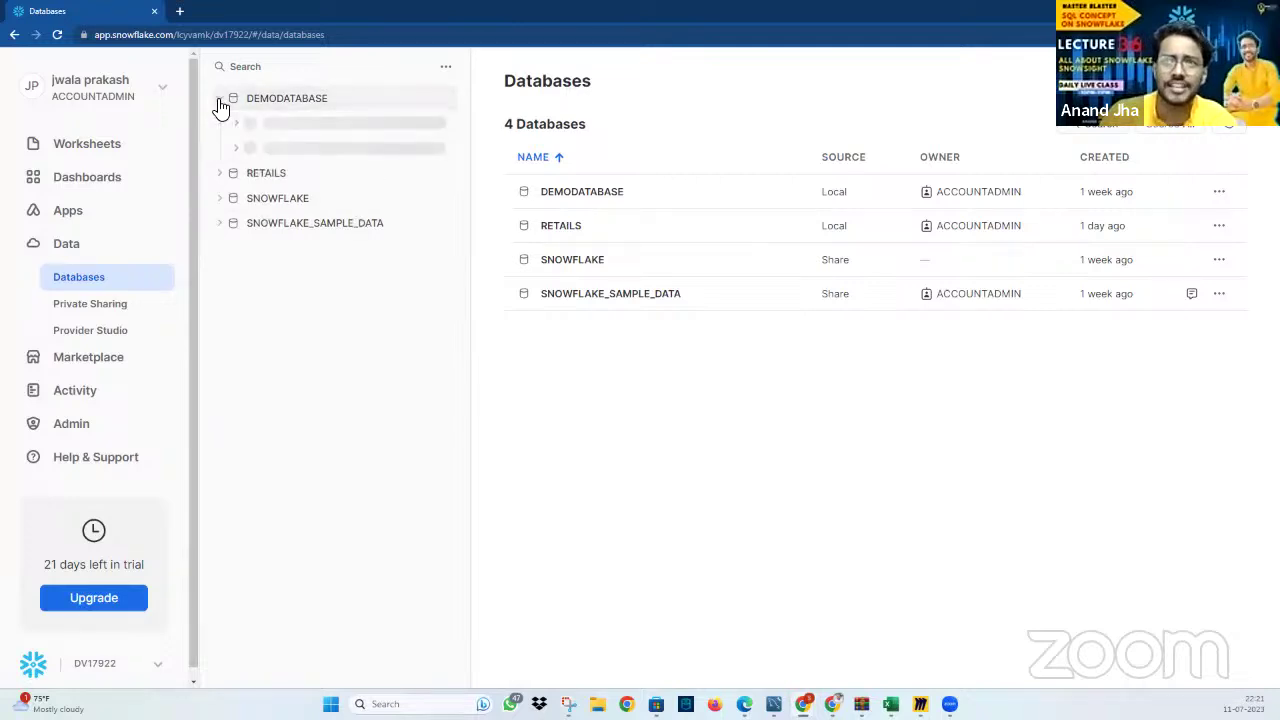
{"action": "left_click", "coordinate": [222, 176]}
{"action": "left_click", "coordinate": [222, 251]}
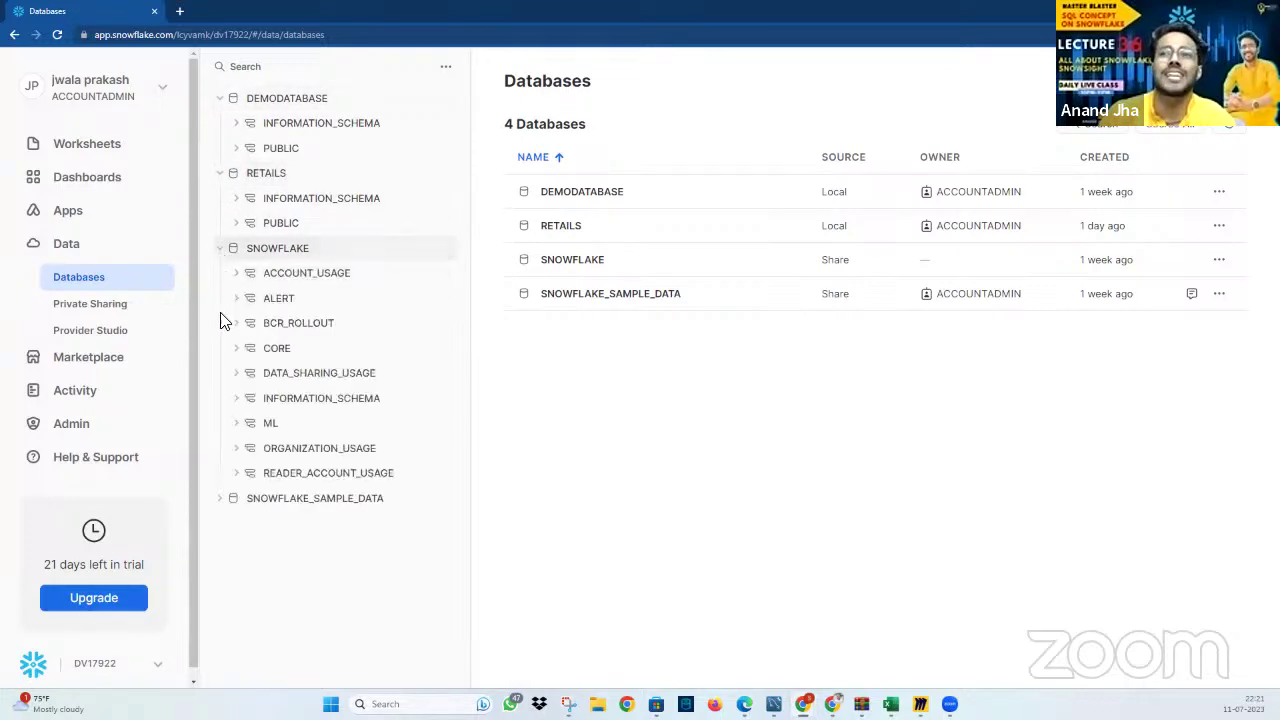
{"action": "left_click", "coordinate": [226, 504]}
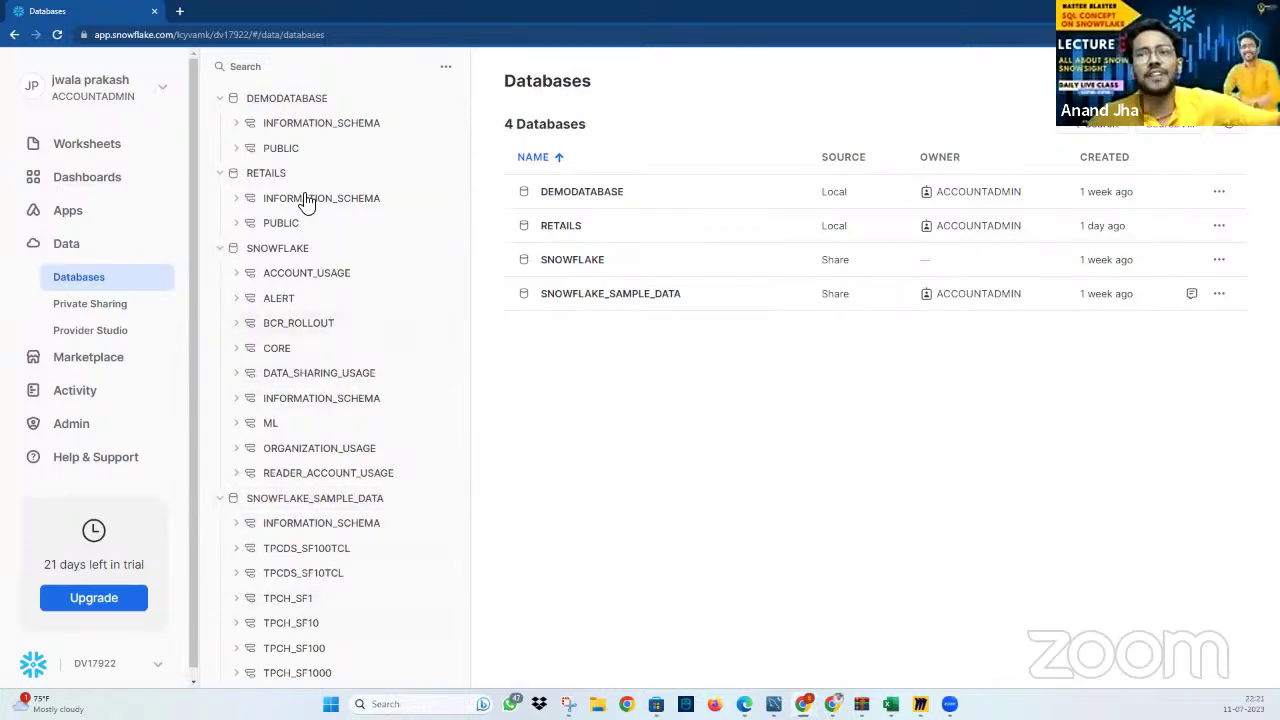
{"action": "left_click", "coordinate": [220, 249]}
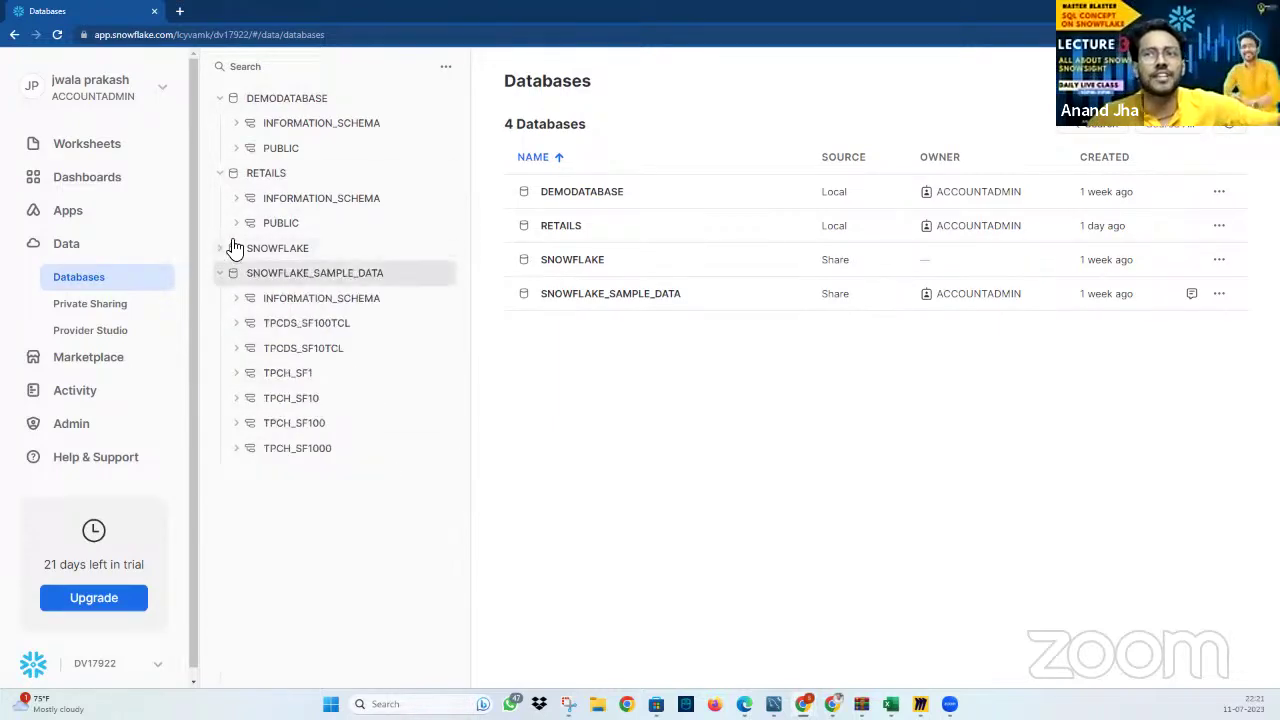
{"action": "left_click", "coordinate": [241, 226]}
Show RETAILS PUBLIC's tables and file formats, and DEMODATABASE PUBLIC's tables, stages, file formats and pipes
{"action": "left_click", "coordinate": [252, 249]}
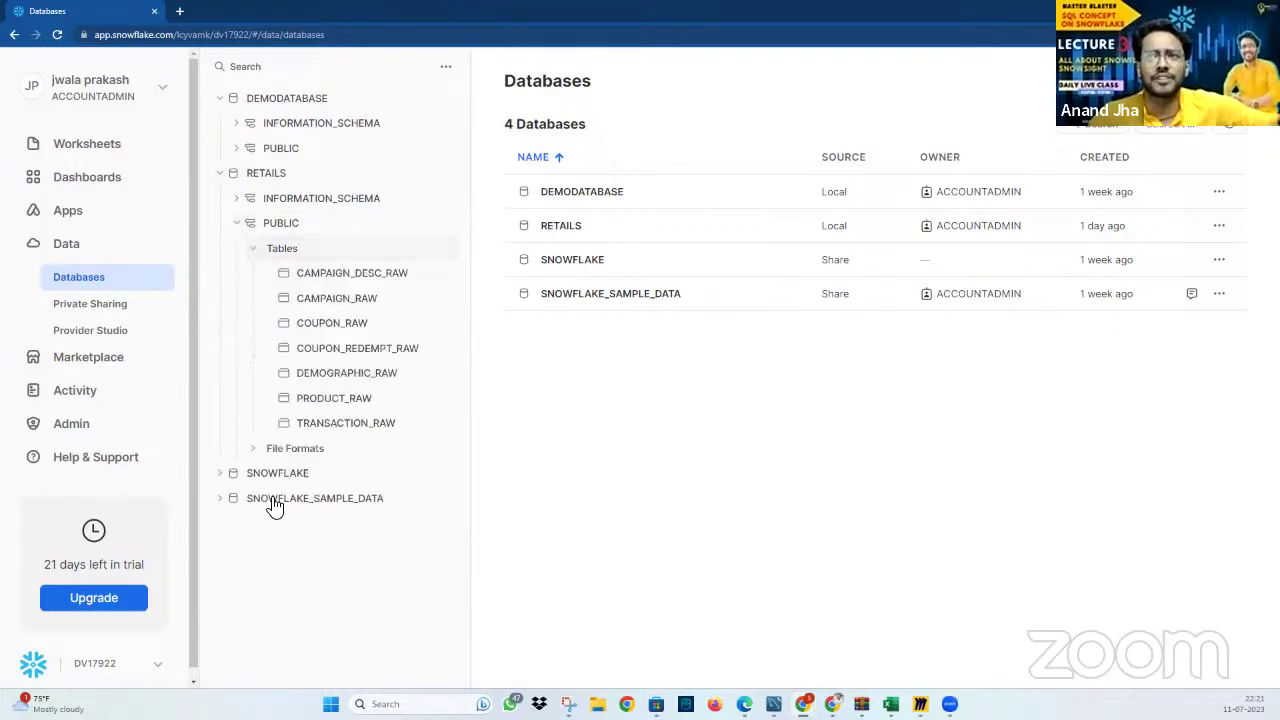
{"action": "left_click", "coordinate": [252, 449]}
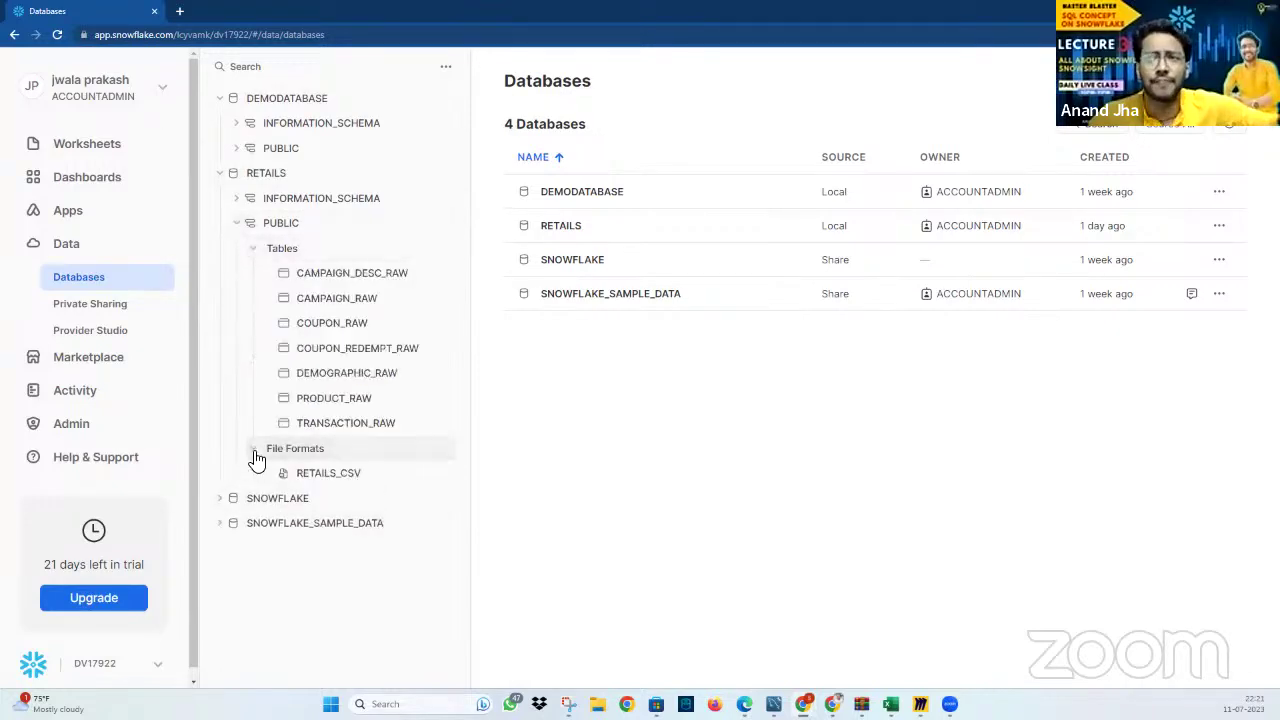
{"action": "left_click", "coordinate": [238, 124]}
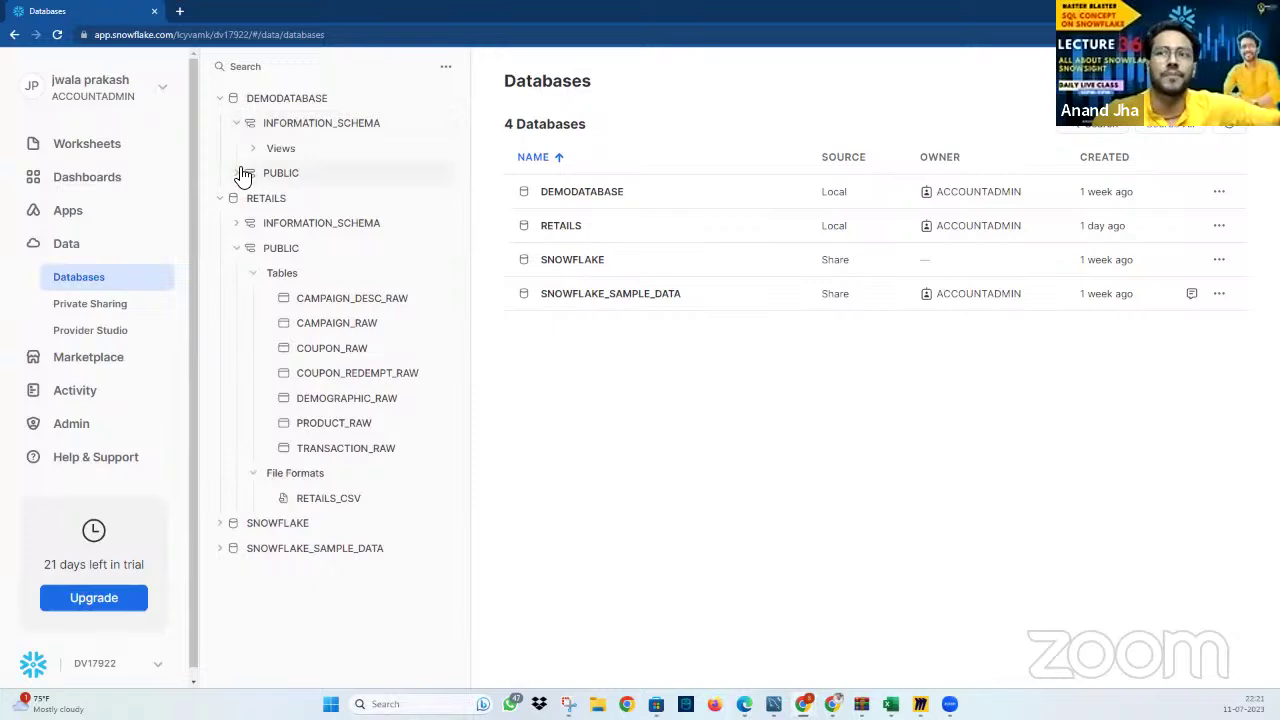
{"action": "left_click", "coordinate": [241, 174]}
{"action": "left_click", "coordinate": [254, 200]}
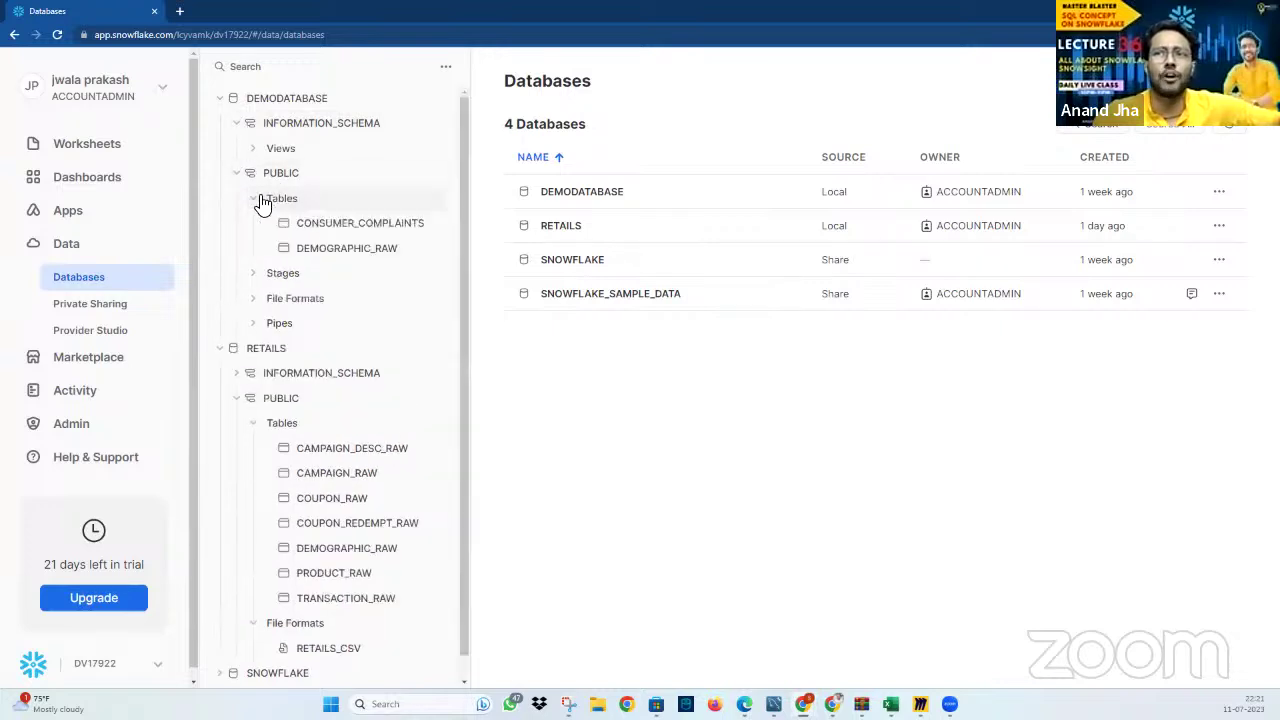
{"action": "left_click", "coordinate": [254, 278]}
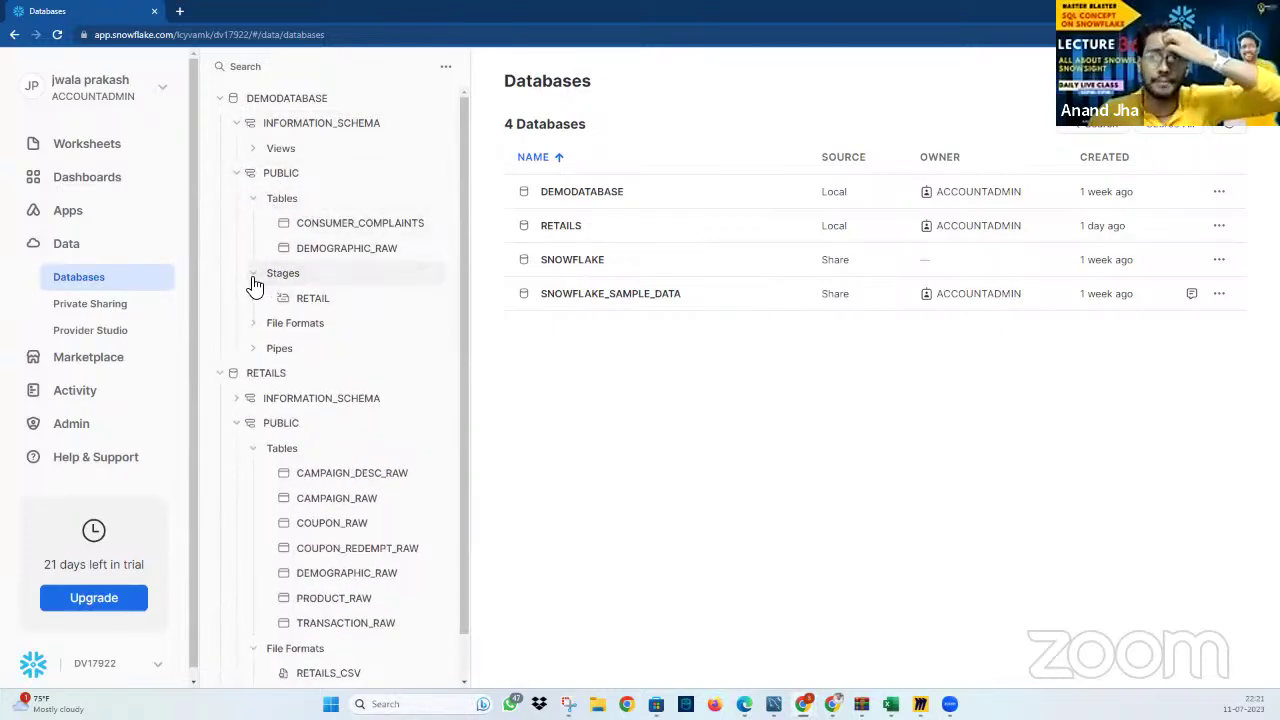
{"action": "left_click", "coordinate": [258, 324]}
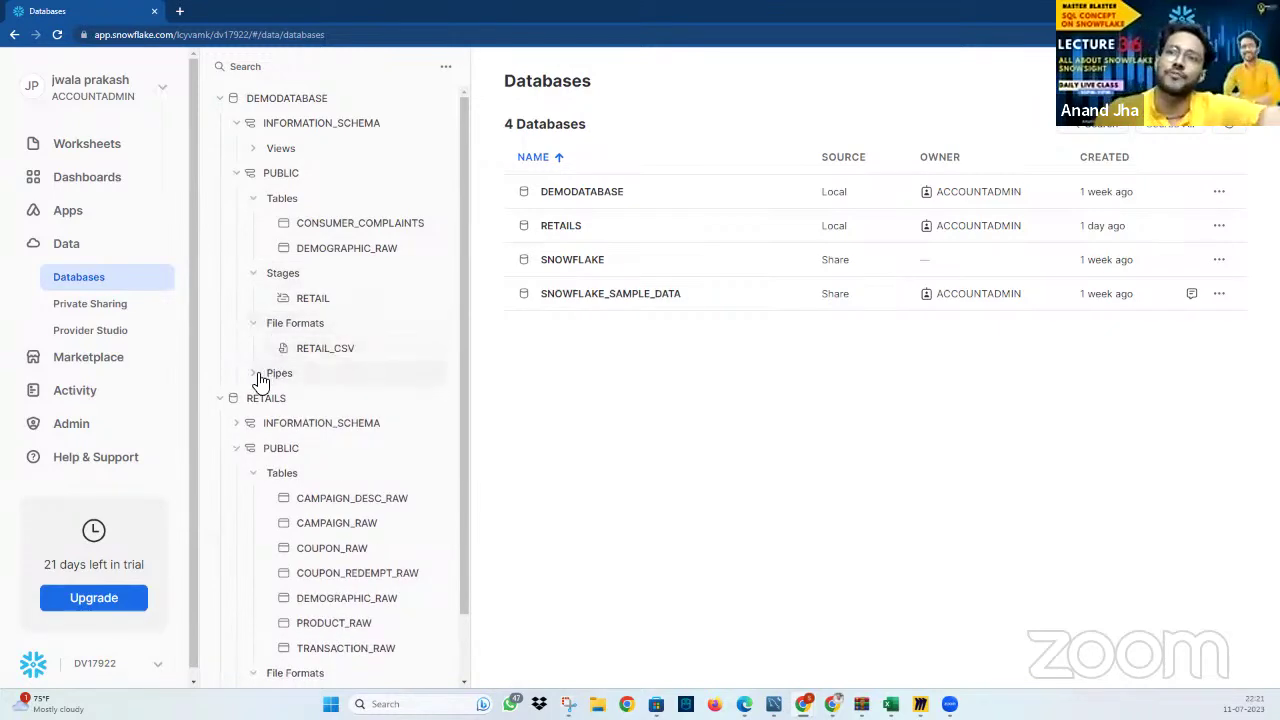
{"action": "left_click", "coordinate": [257, 376]}
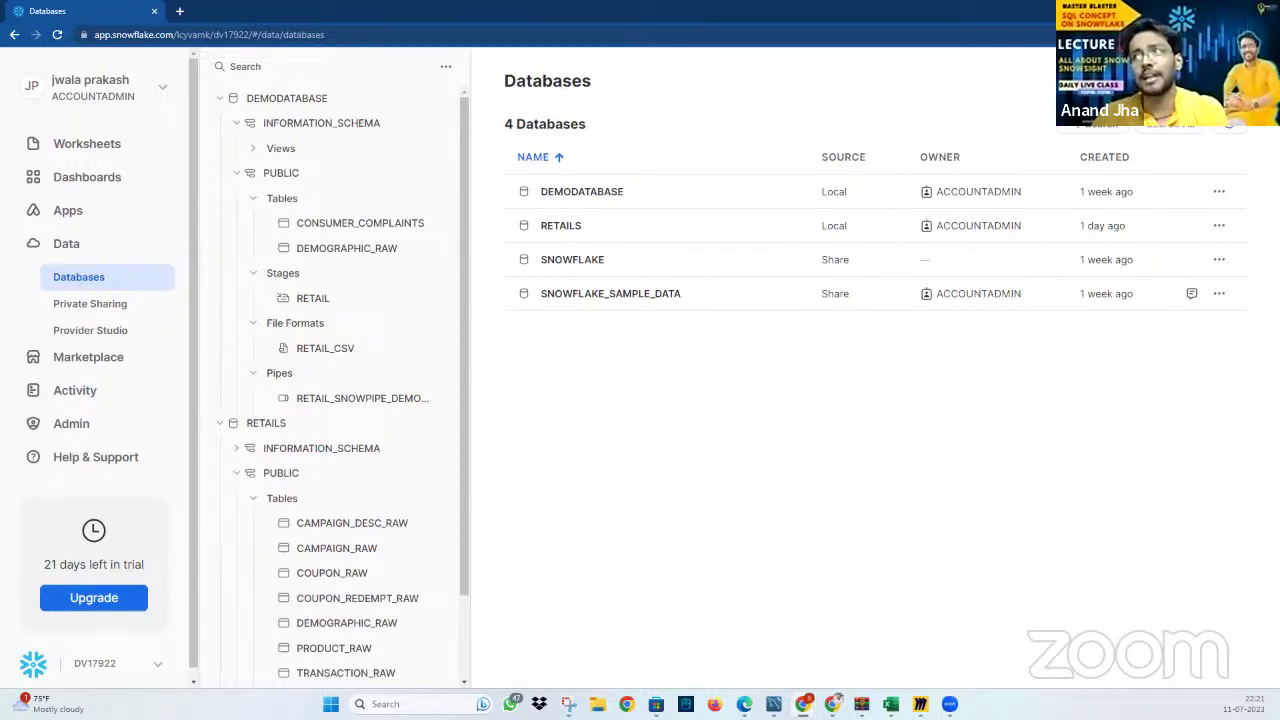
Create a database named new_database with a comment describing it as the new database
{"action": "left_click", "coordinate": [1200, 124]}
{"action": "left_click", "coordinate": [544, 212]}
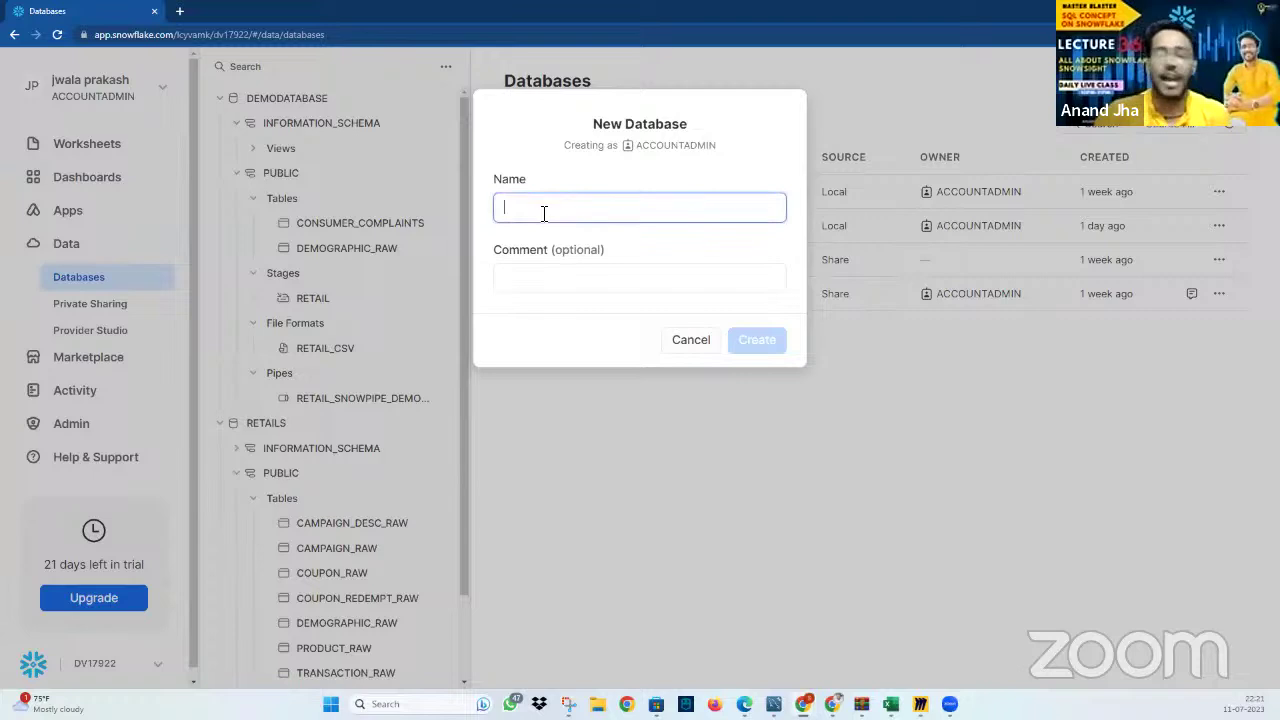
{"action": "type", "text": "new_database"}
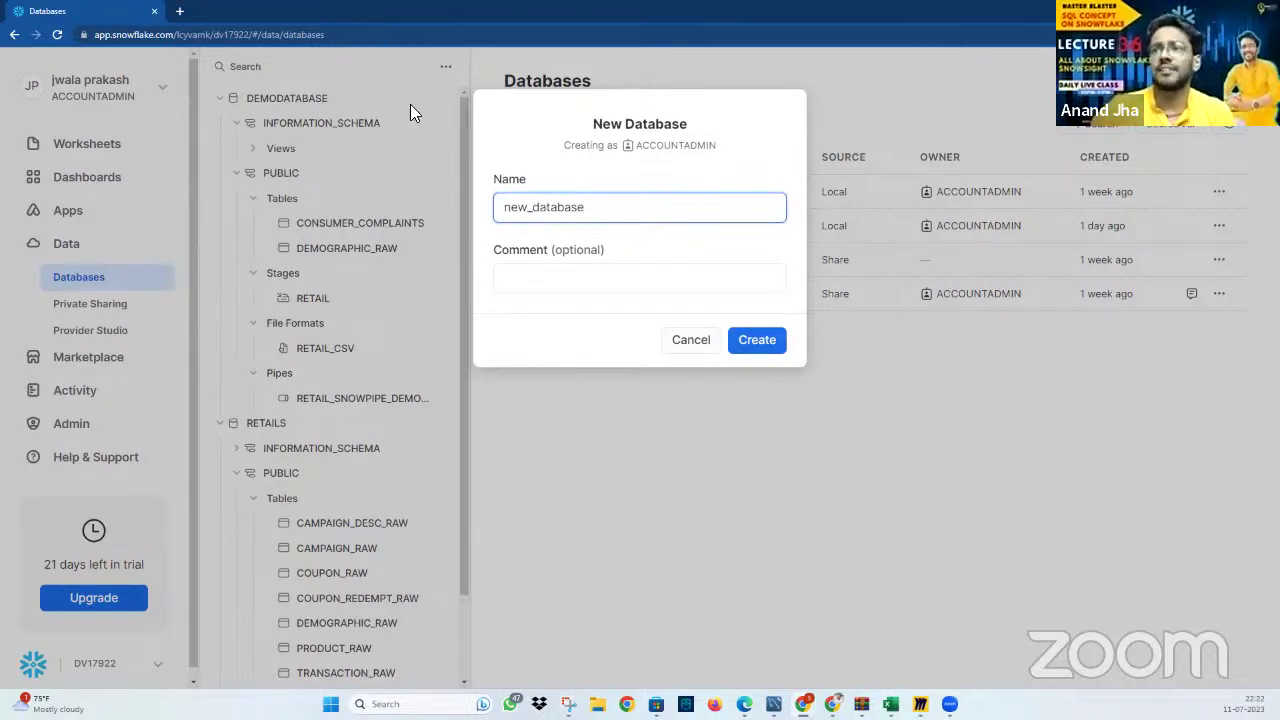
{"action": "left_click", "coordinate": [634, 272]}
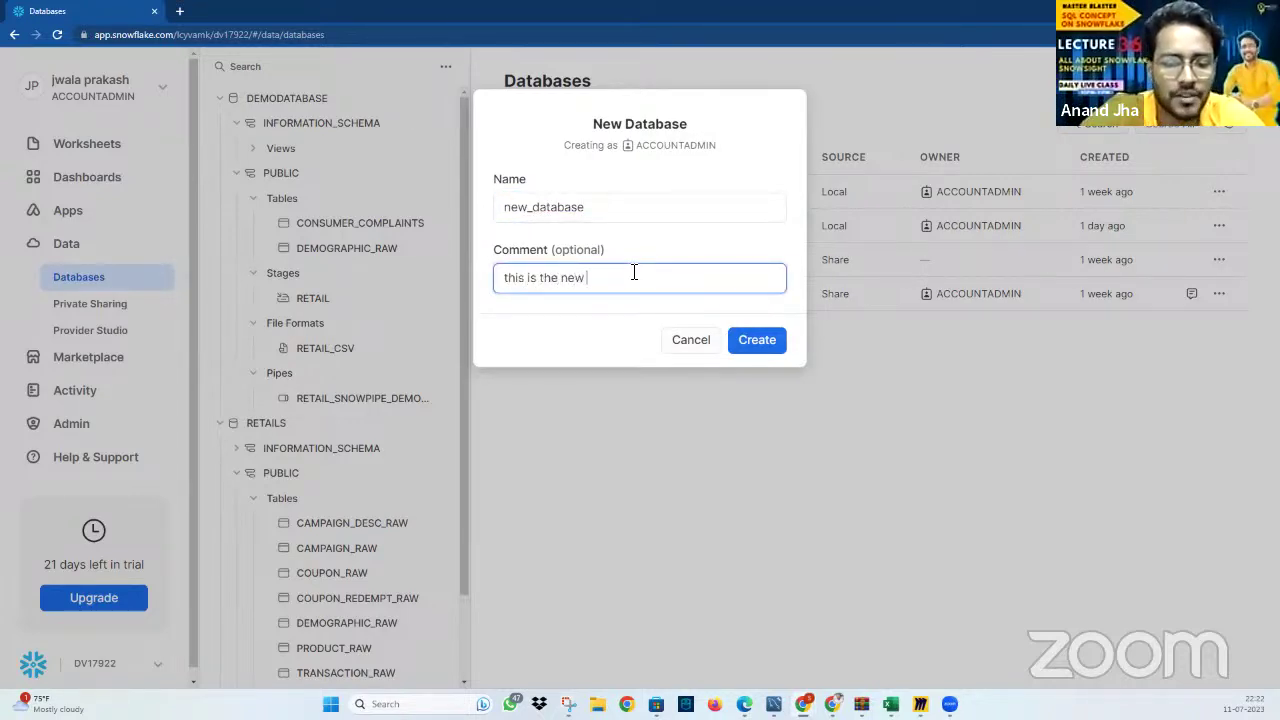
{"action": "type", "text": "this is the new database"}
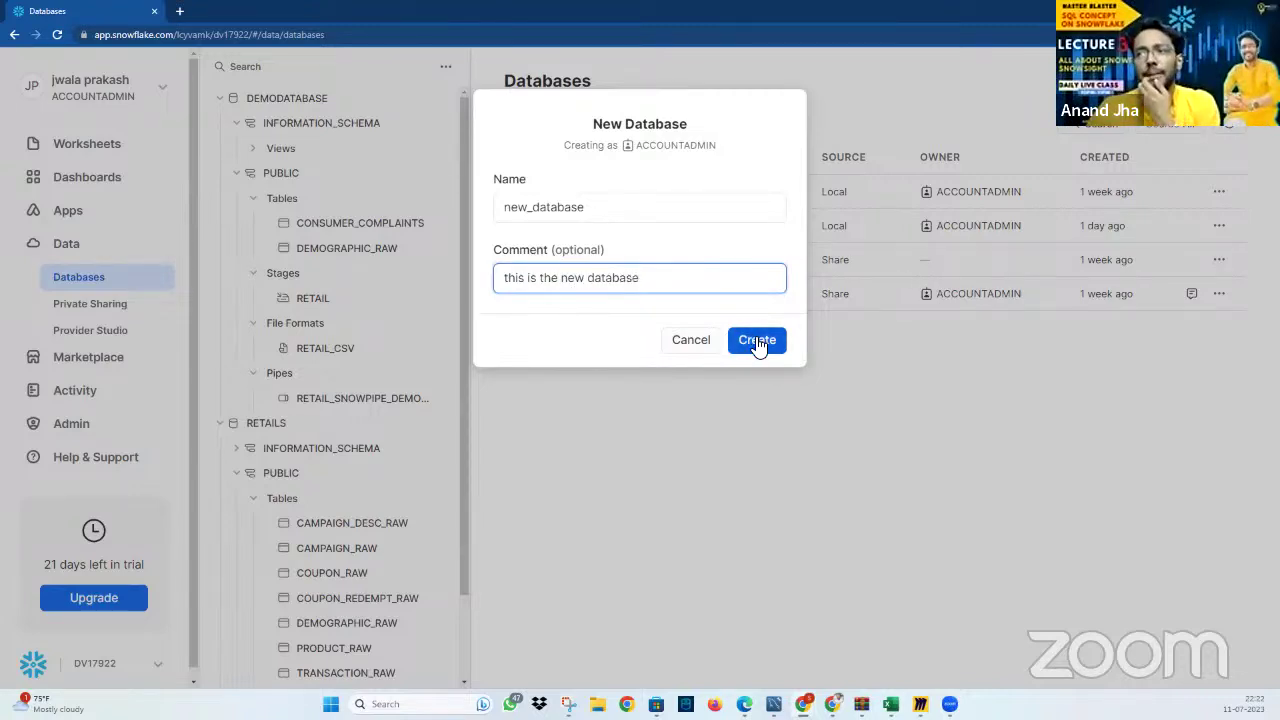
{"action": "left_click", "coordinate": [754, 338]}
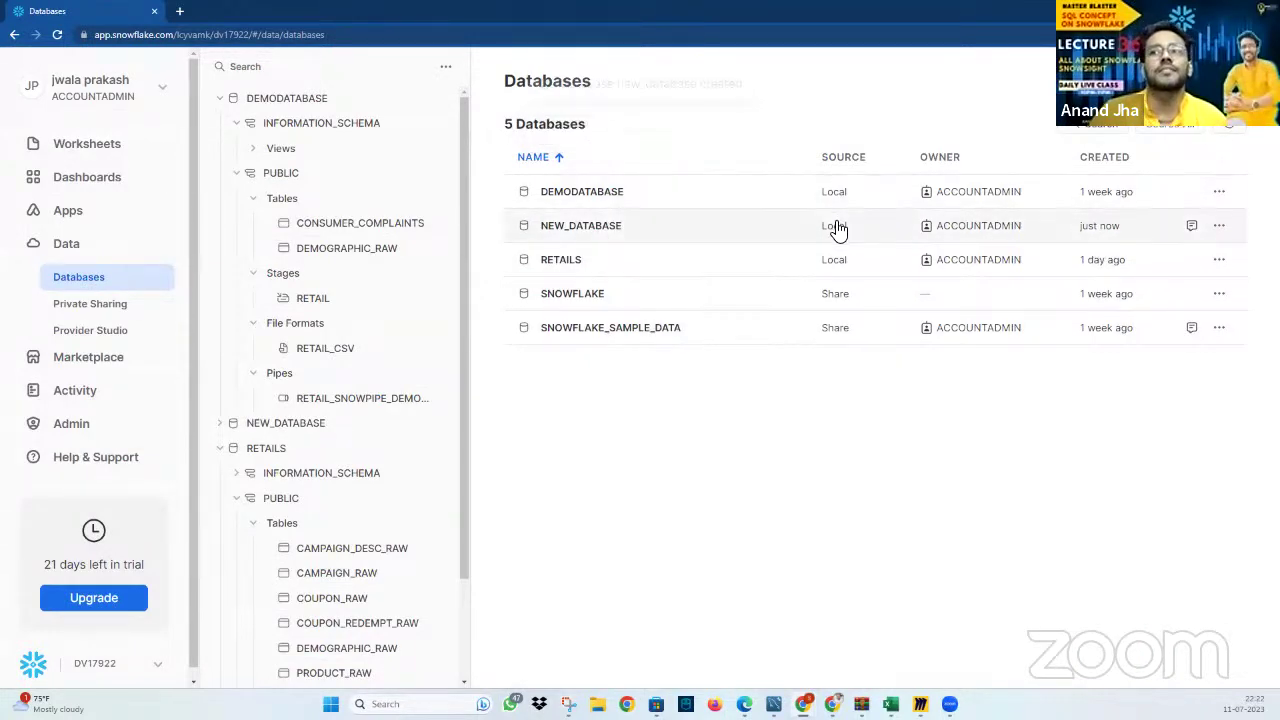
Review the RETAILS database details and the tables and file formats of its PUBLIC schema
{"action": "left_click", "coordinate": [566, 262]}
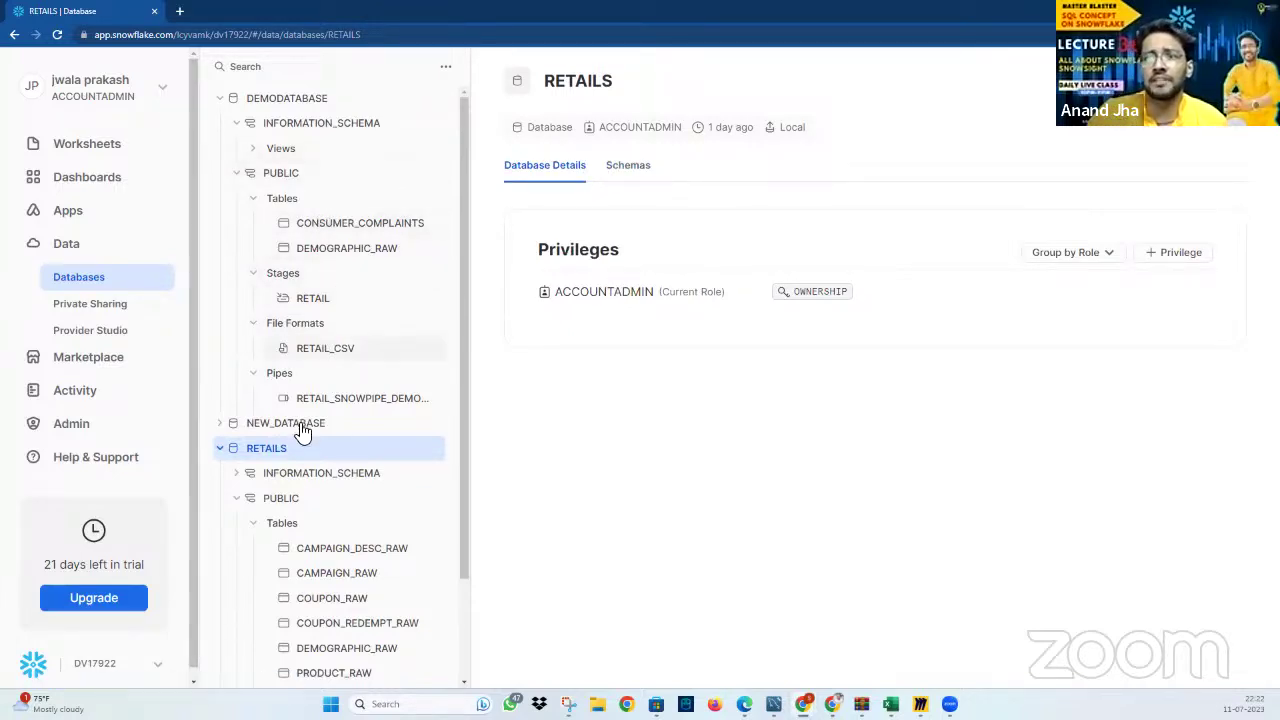
{"action": "left_click", "coordinate": [415, 455]}
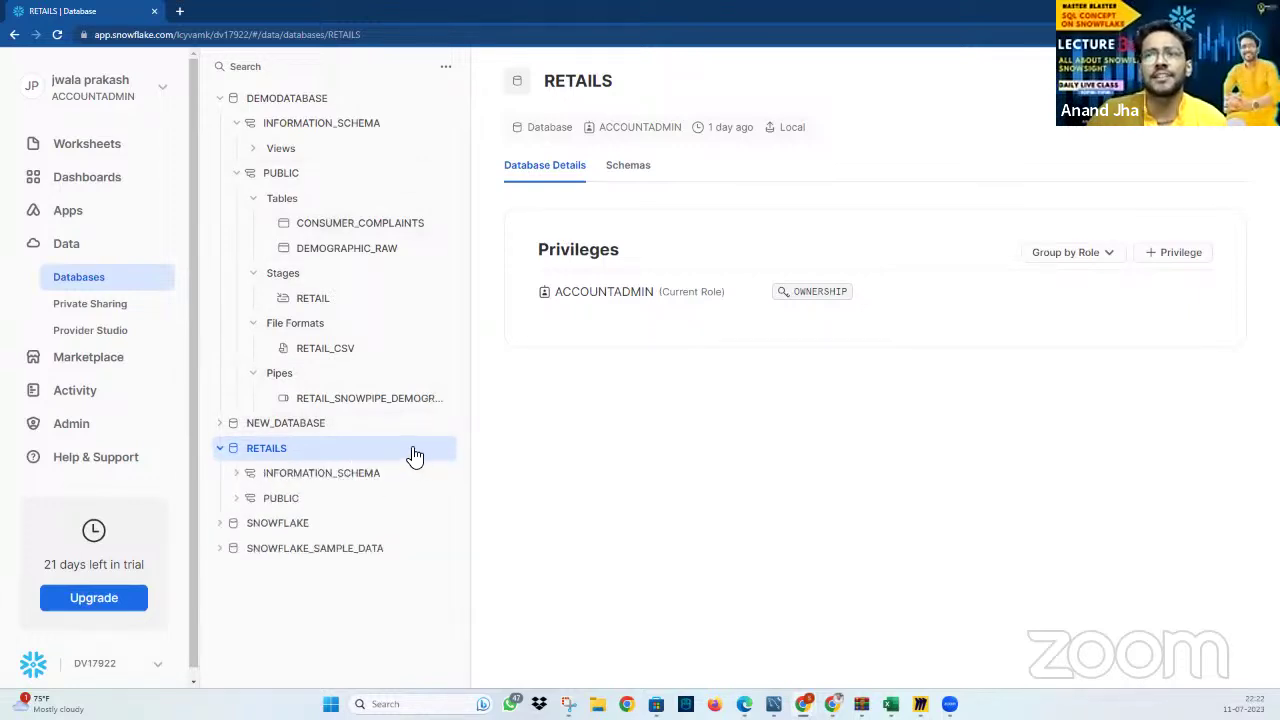
{"action": "left_click", "coordinate": [239, 499]}
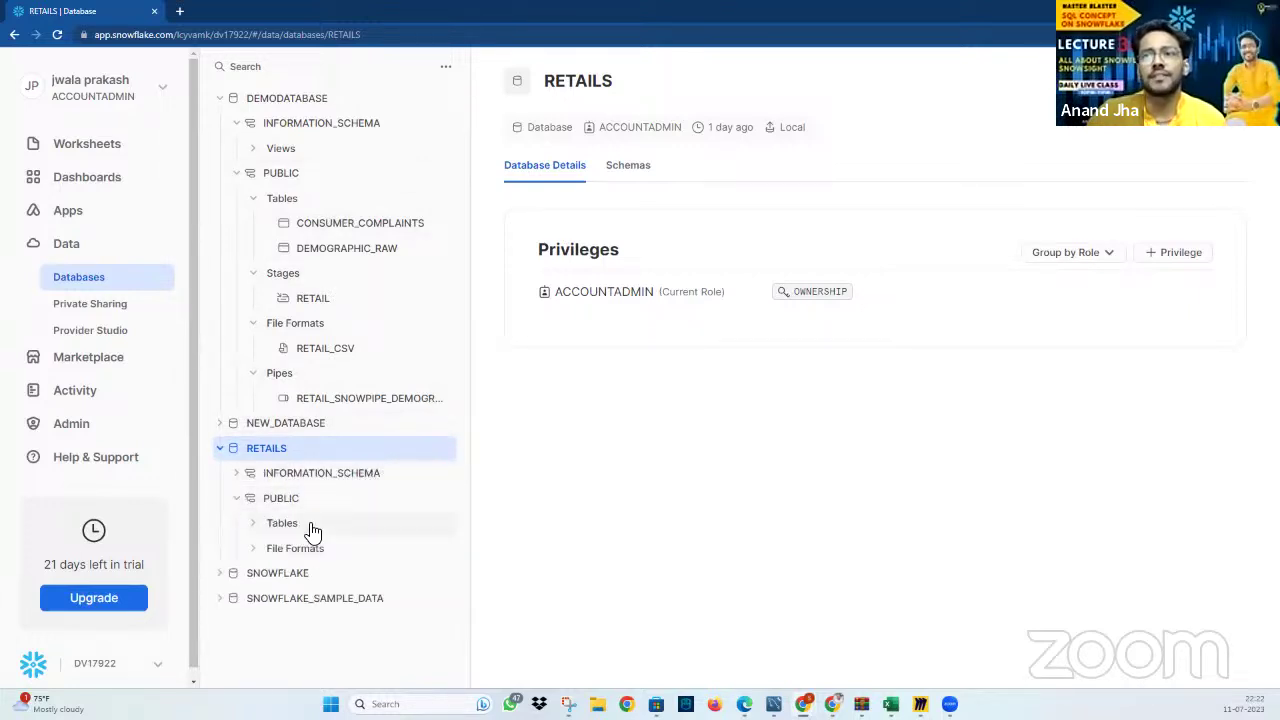
{"action": "left_click", "coordinate": [258, 525]}
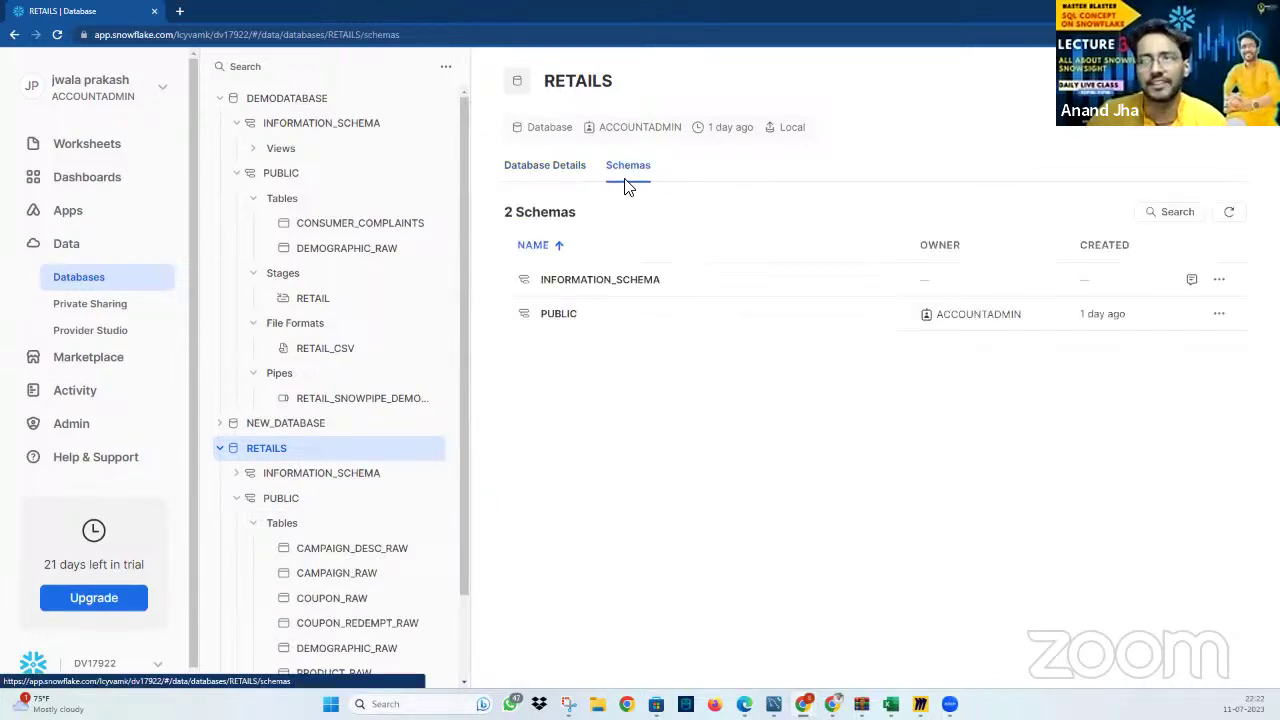
{"action": "left_click", "coordinate": [531, 318]}
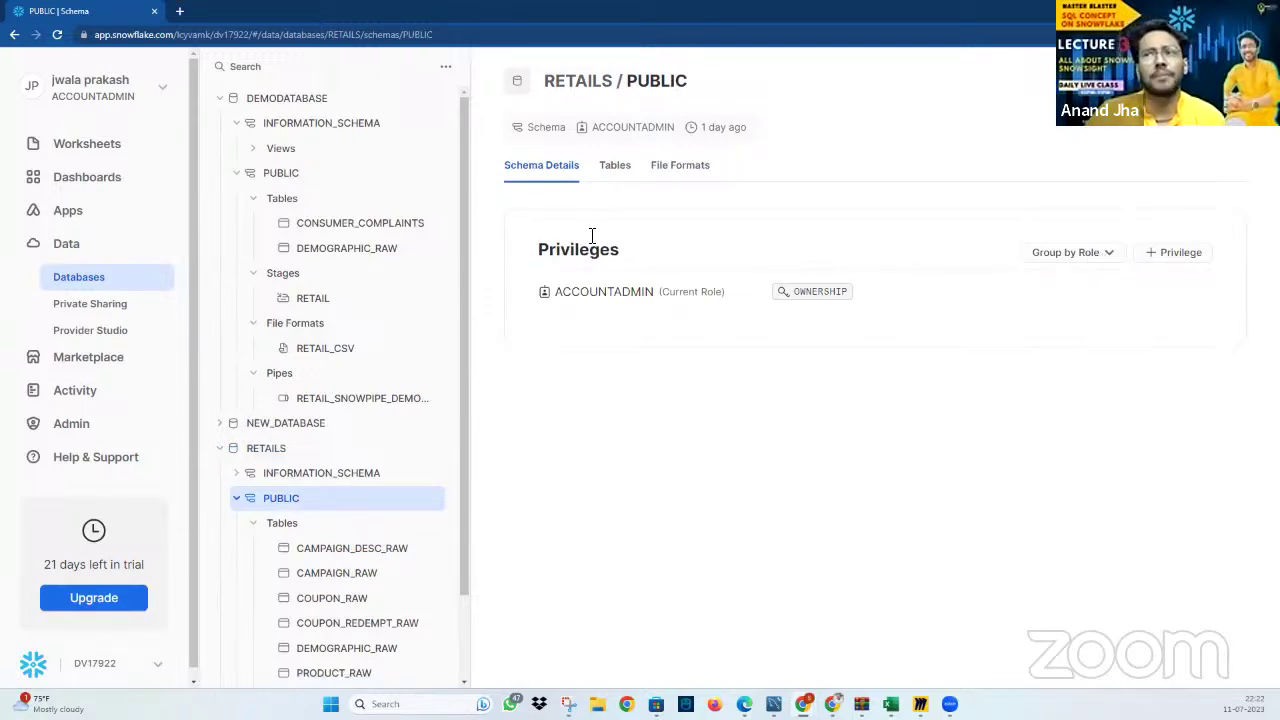
{"action": "left_click", "coordinate": [617, 170]}
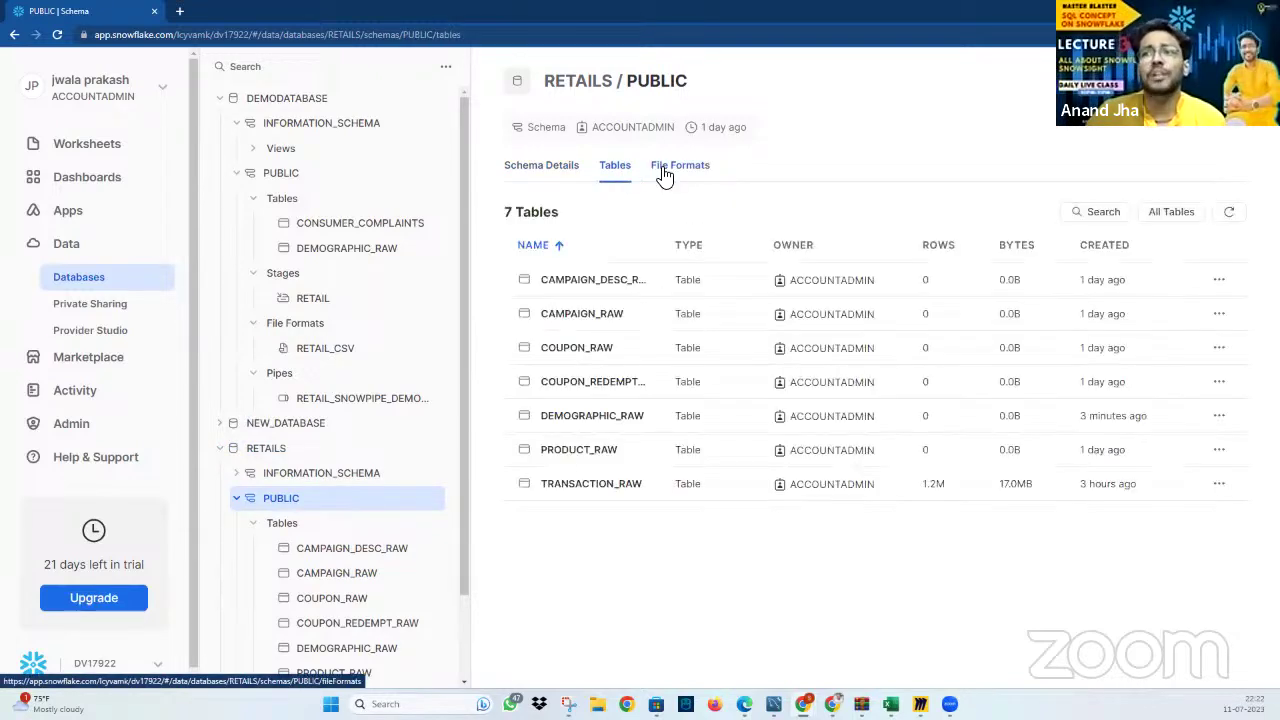
{"action": "left_click", "coordinate": [663, 176]}
{"action": "left_click", "coordinate": [623, 176]}
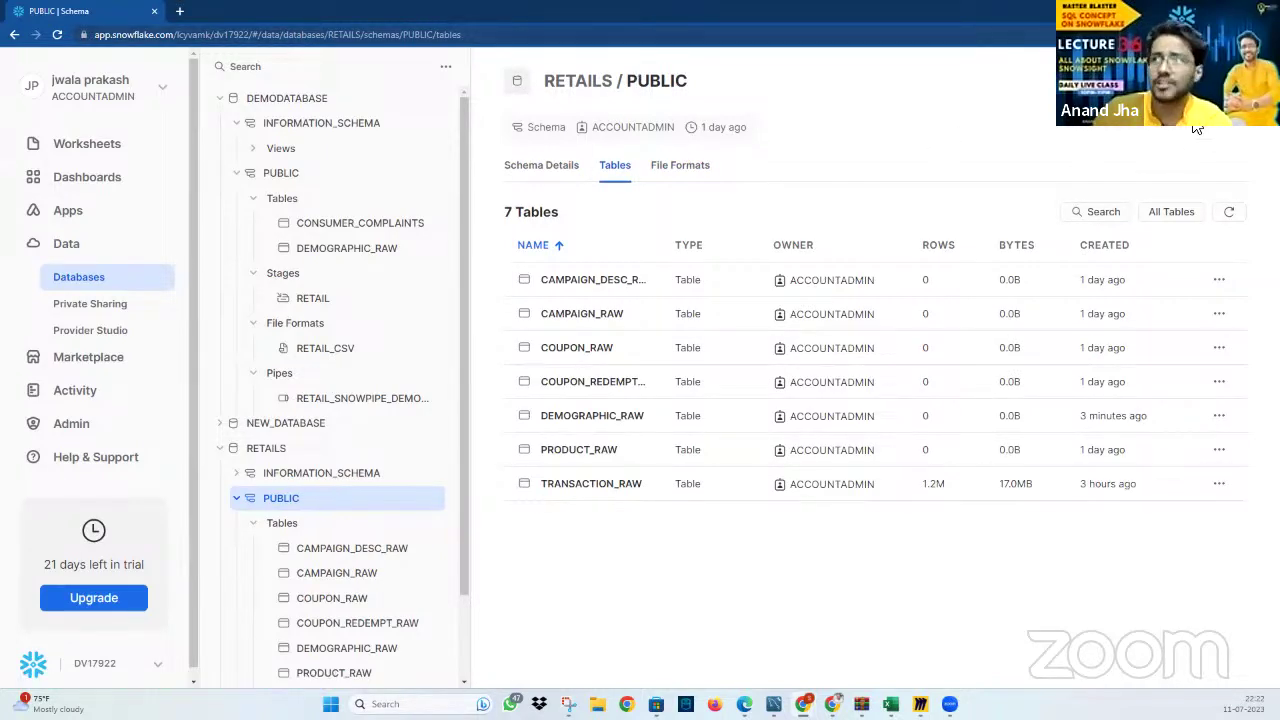
Browse the Create menu's object types, then open NEW_DATABASE's details page
{"action": "left_click", "coordinate": [1212, 80]}
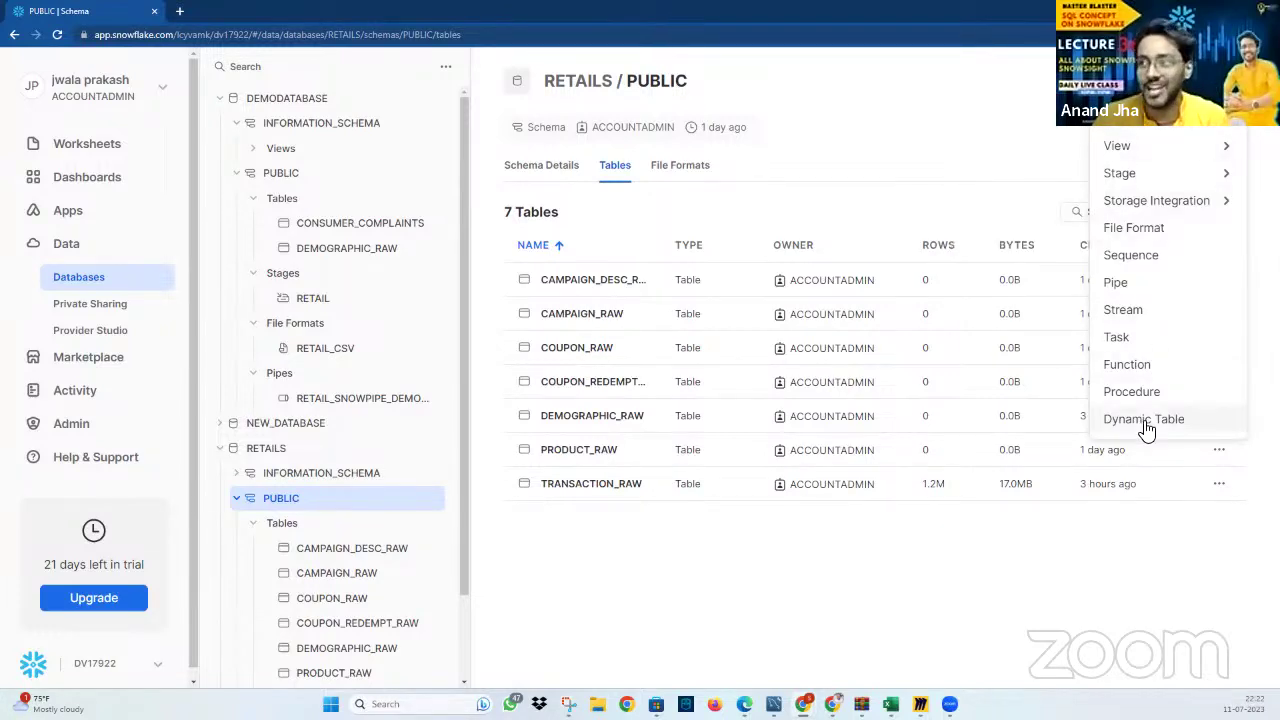
{"action": "mouse_move", "coordinate": [1152, 132]}
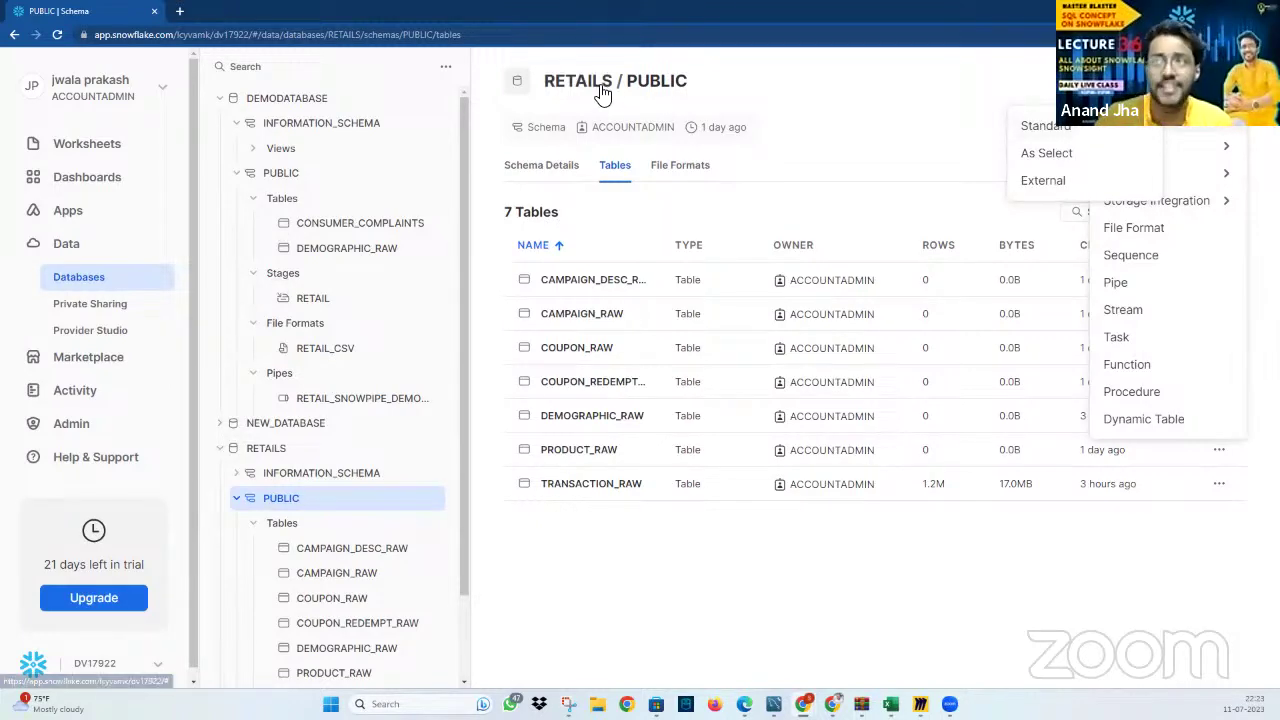
{"action": "left_click", "coordinate": [310, 426]}
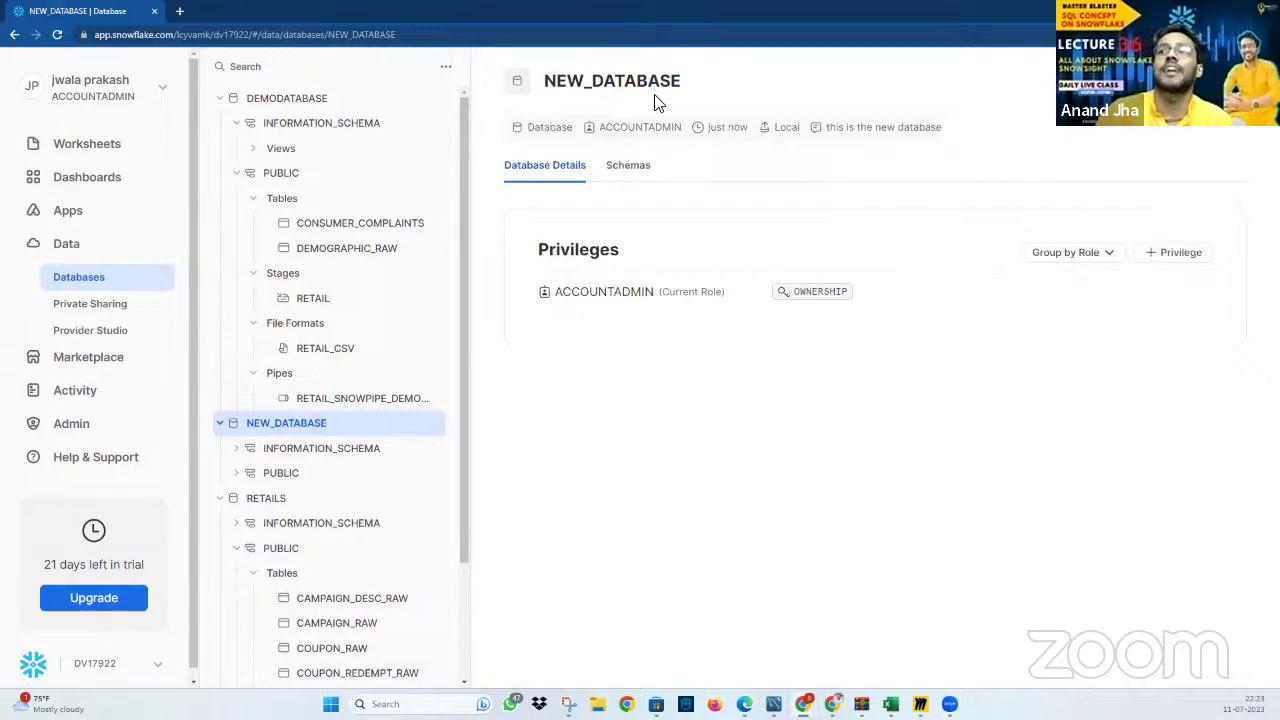
Open NEW_DATABASE's empty PUBLIC schema and browse the Create menu's object submenus
{"action": "left_click", "coordinate": [285, 473]}
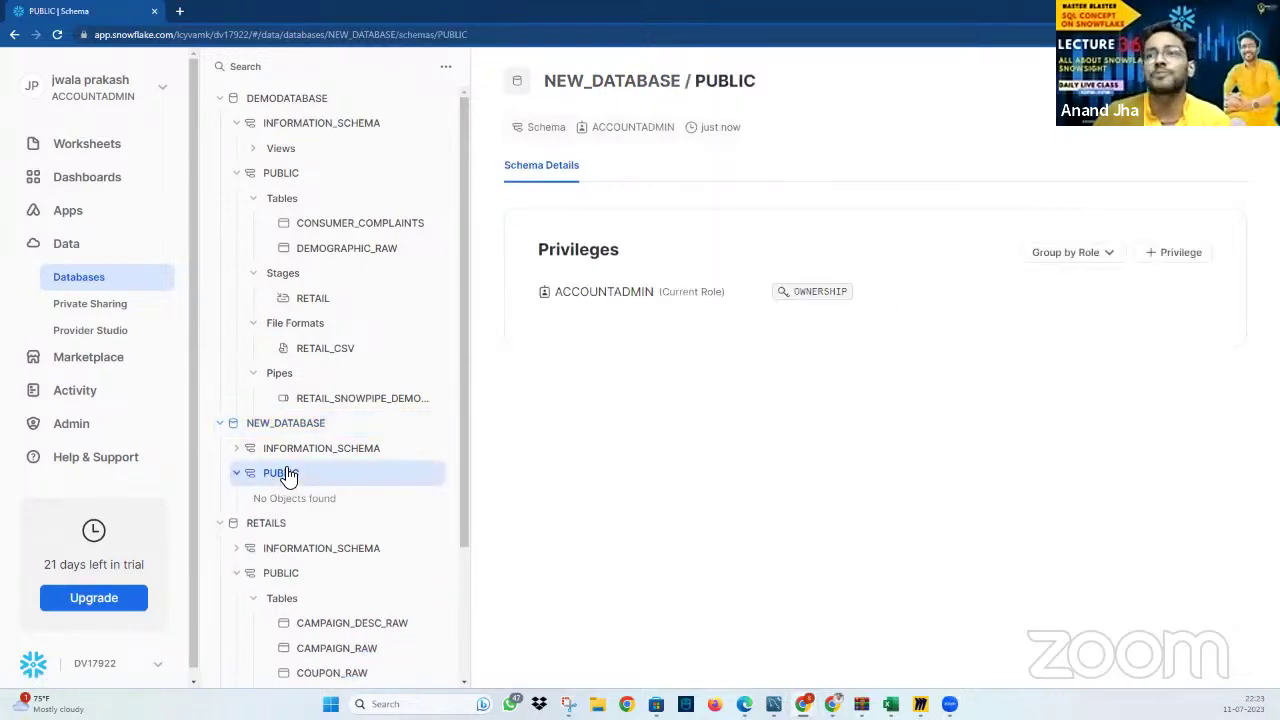
{"action": "left_click", "coordinate": [1210, 80]}
{"action": "mouse_move", "coordinate": [1180, 127]}
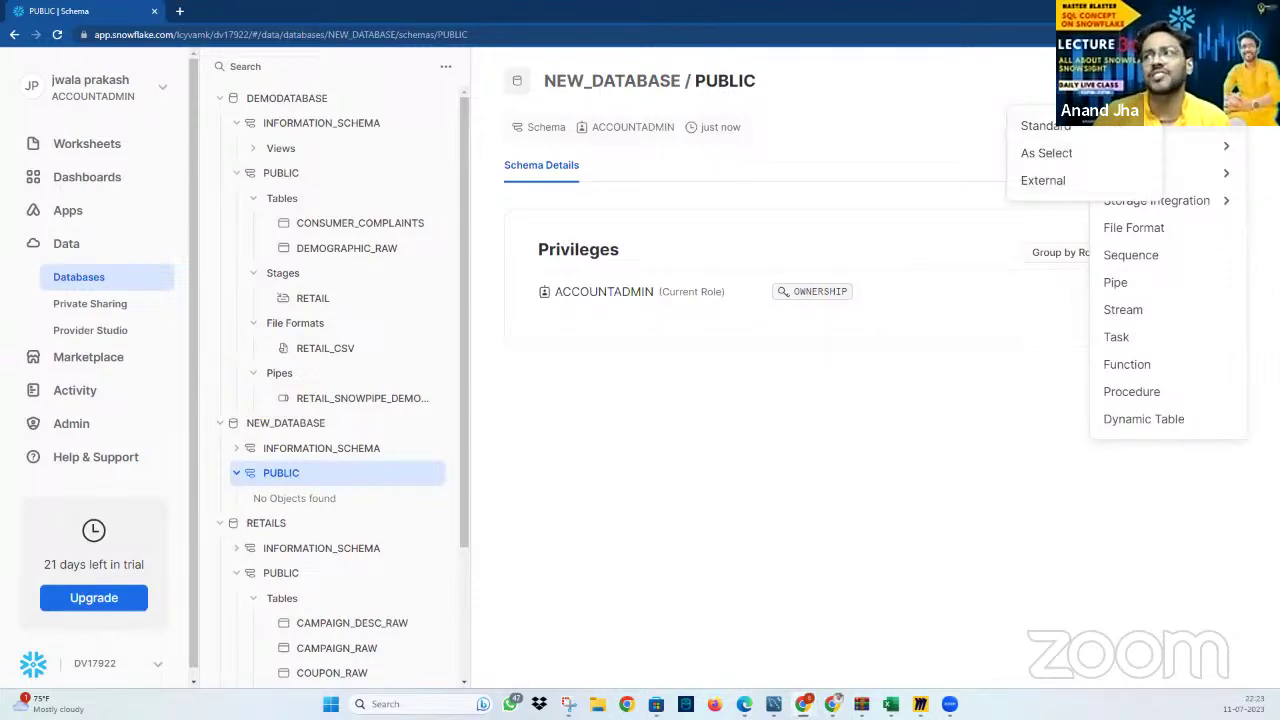
{"action": "mouse_move", "coordinate": [1203, 153]}
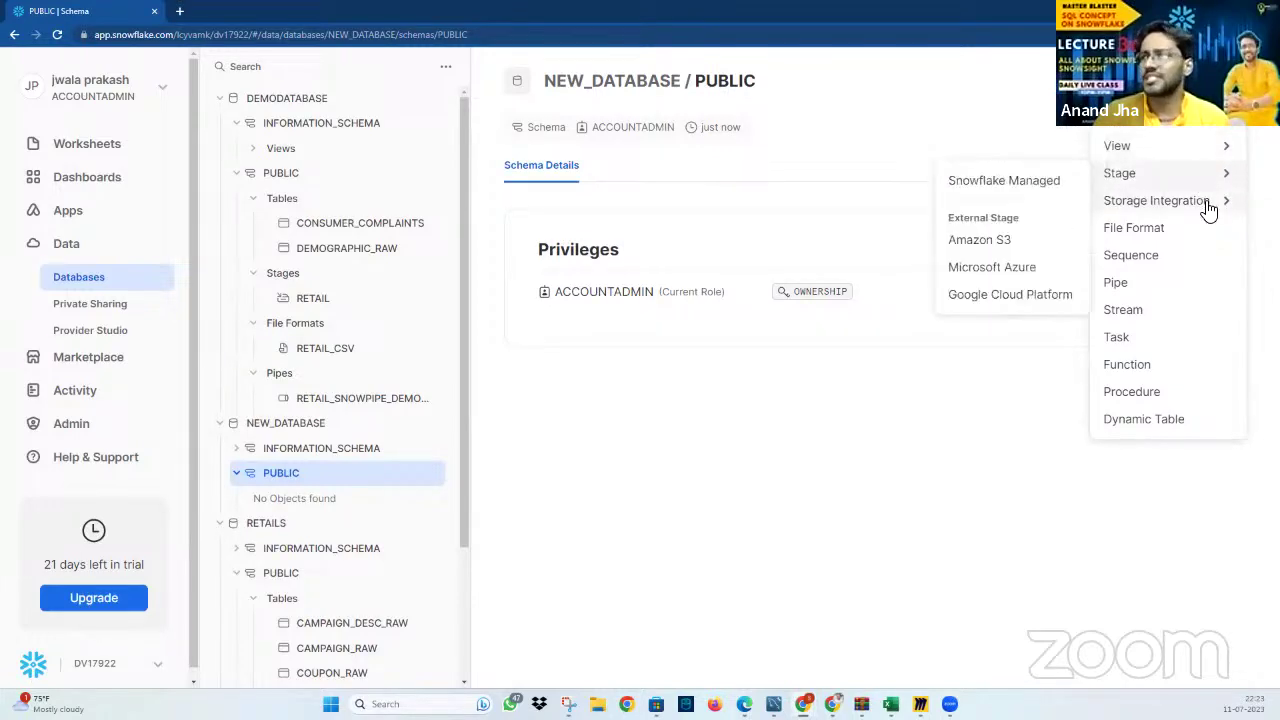
{"action": "mouse_move", "coordinate": [1209, 208]}
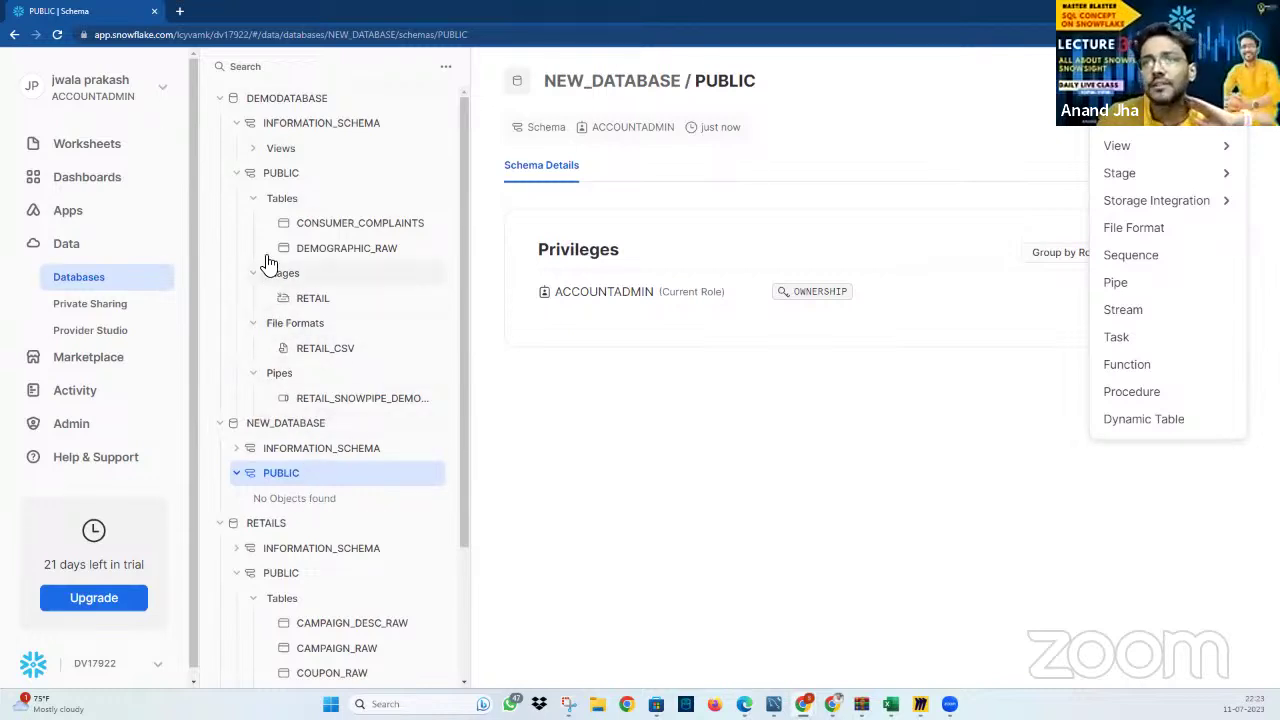
{"action": "scroll", "coordinate": [437, 260], "scroll_direction": "down", "scroll_amount": 2}
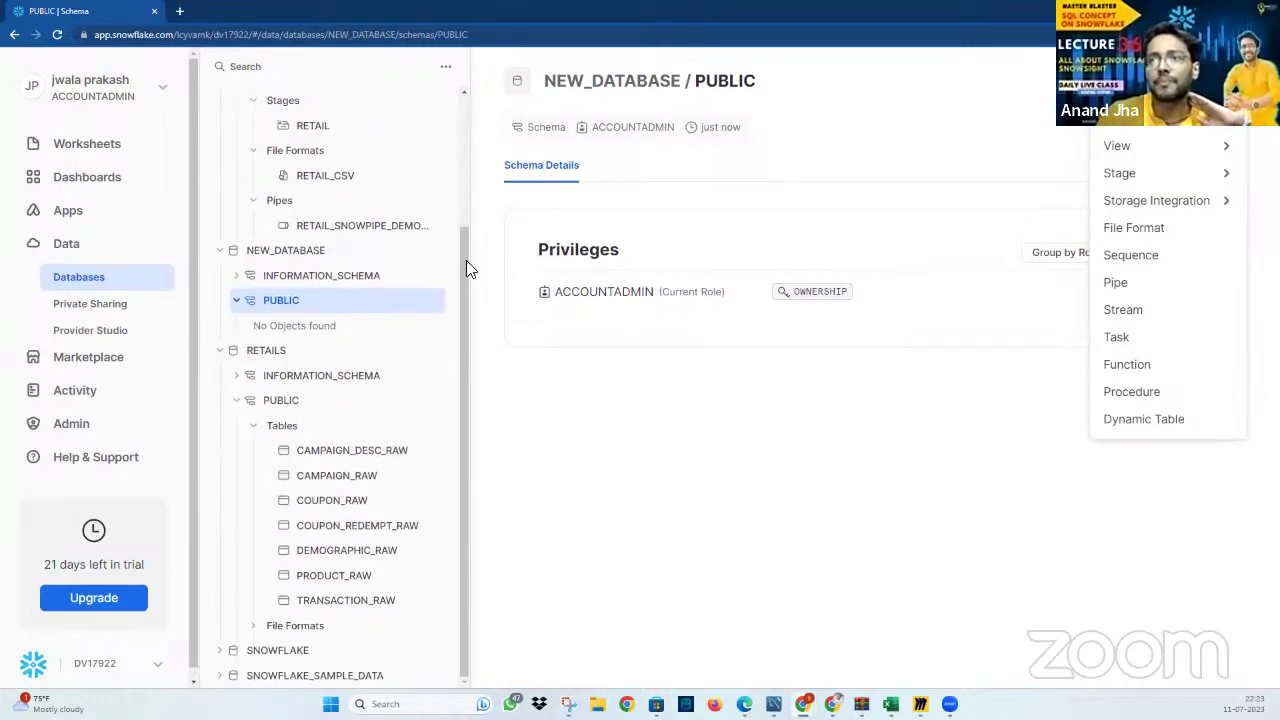
Open RETAILS's details, re-expand RETAILS > PUBLIC > Tables to list seven tables, and open TRANSACTION_RAW
{"action": "left_click", "coordinate": [279, 352]}
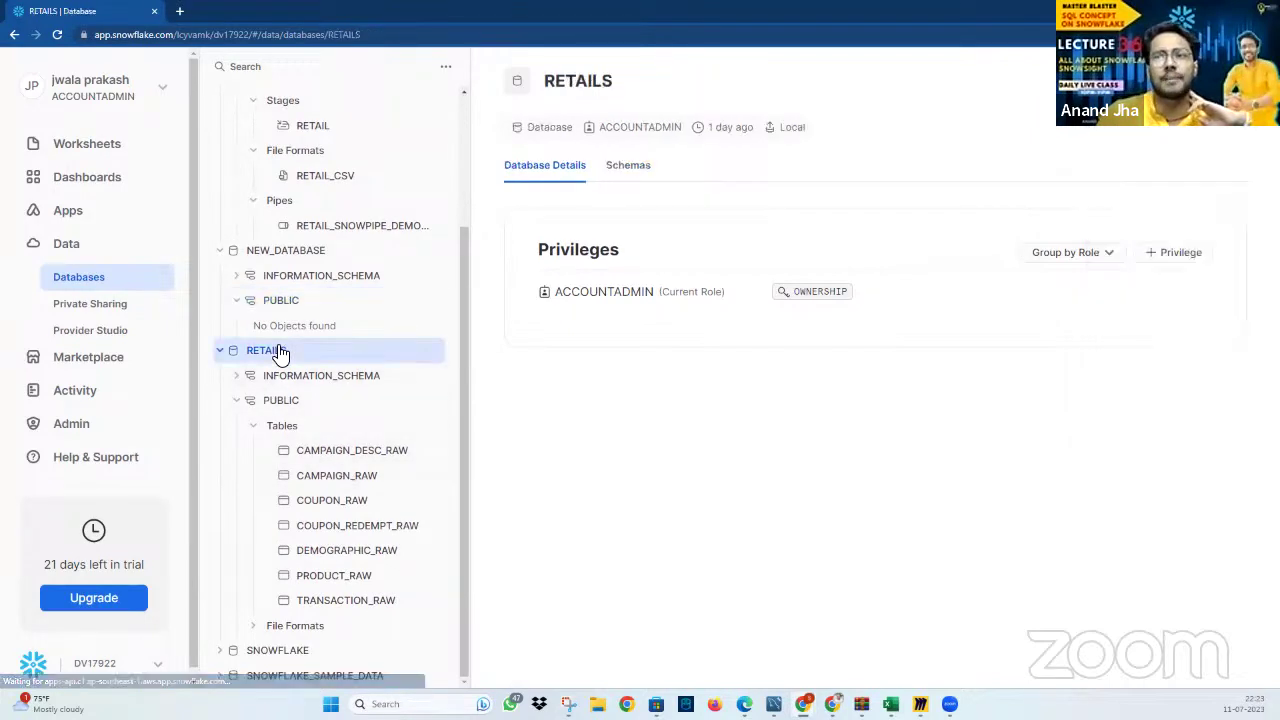
{"action": "left_click", "coordinate": [285, 432]}
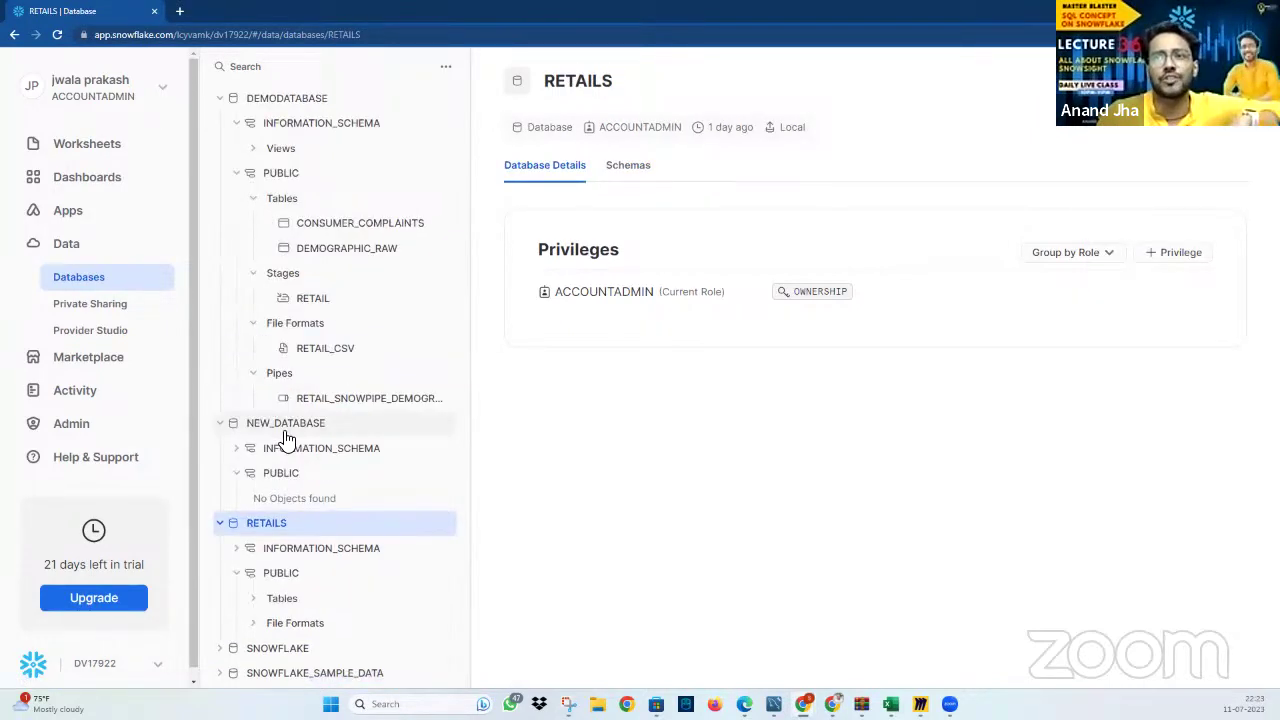
{"action": "left_click", "coordinate": [221, 523]}
{"action": "left_click", "coordinate": [221, 523]}
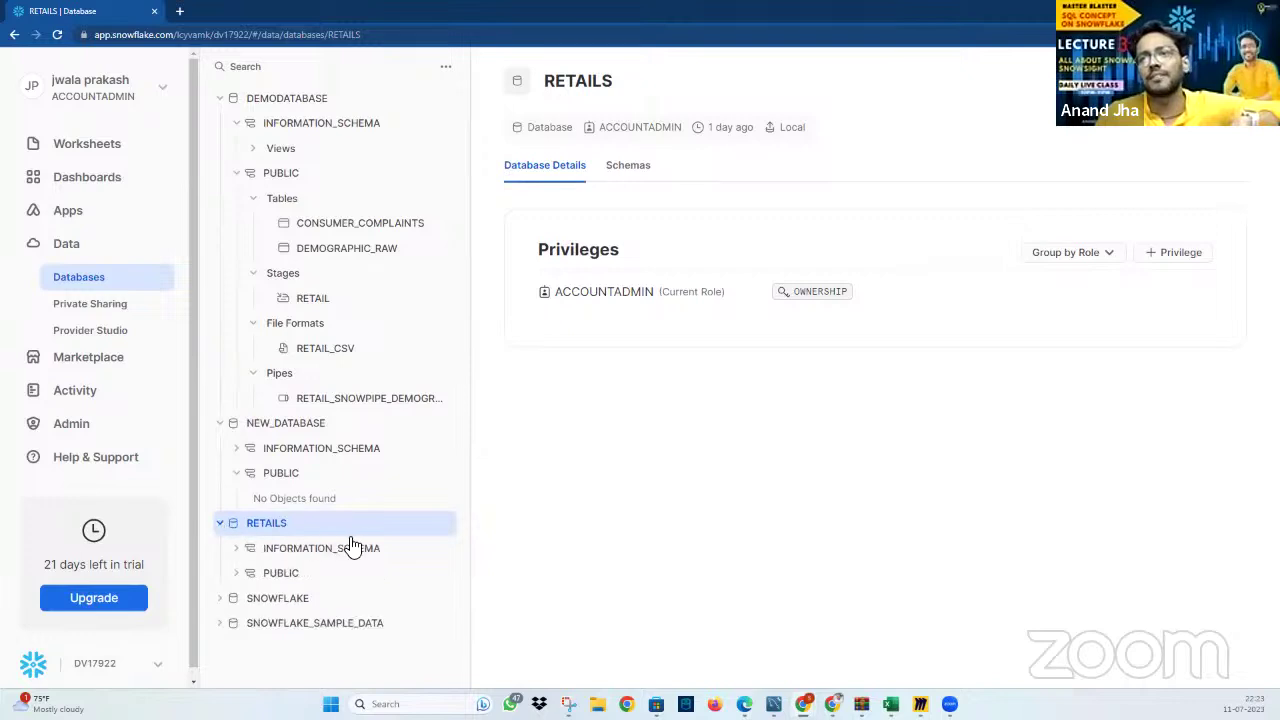
{"action": "left_click", "coordinate": [240, 573]}
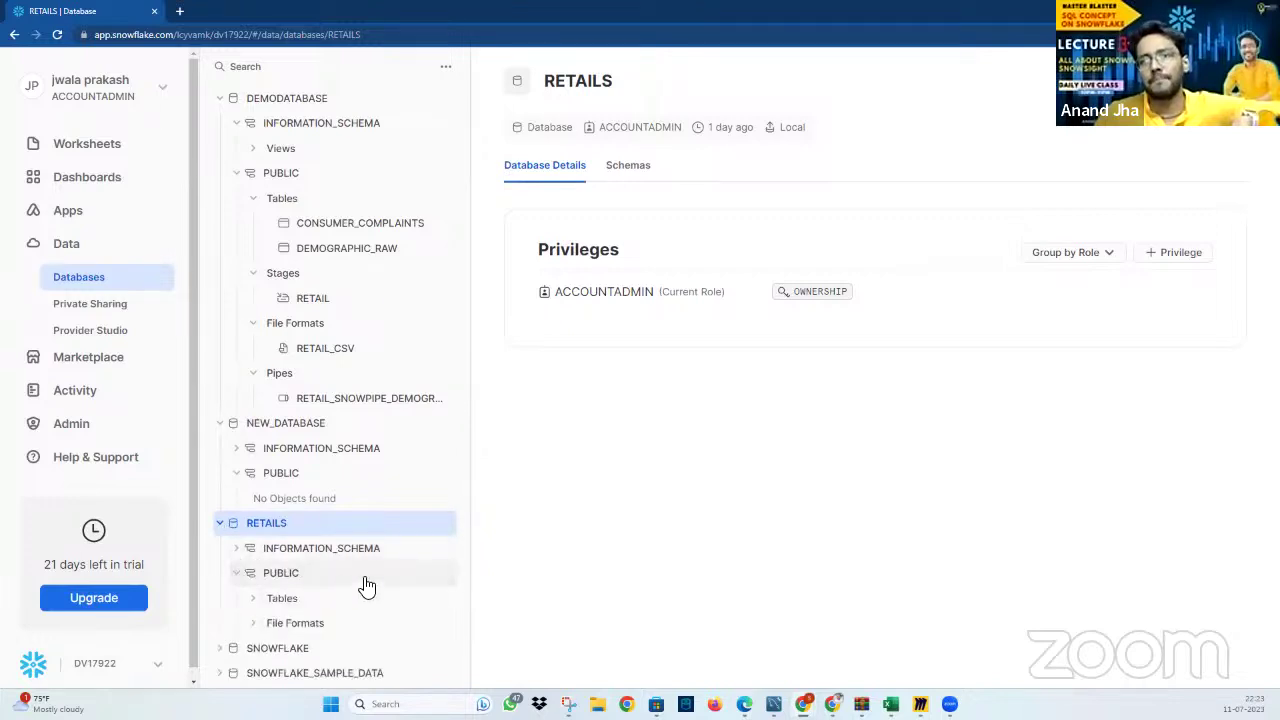
{"action": "left_click", "coordinate": [257, 598]}
{"action": "scroll", "coordinate": [380, 600], "scroll_direction": "down", "scroll_amount": 2}
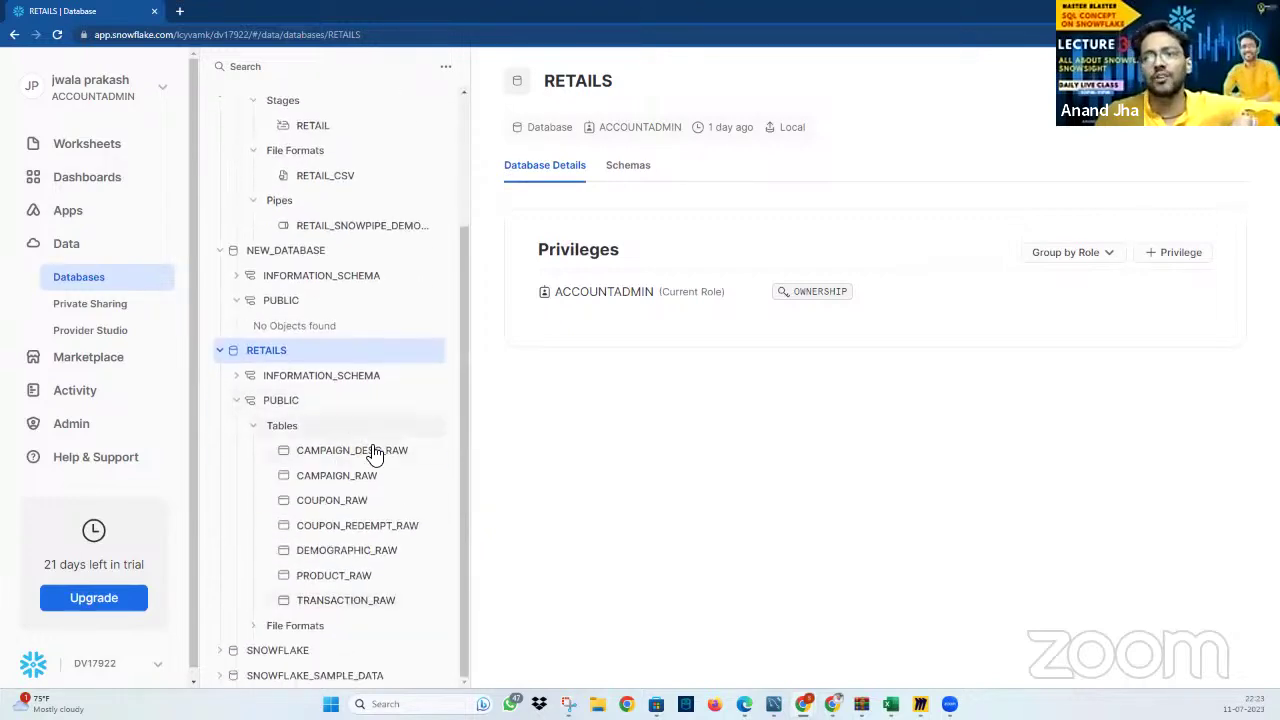
{"action": "left_click", "coordinate": [375, 452]}
{"action": "left_click", "coordinate": [371, 602]}
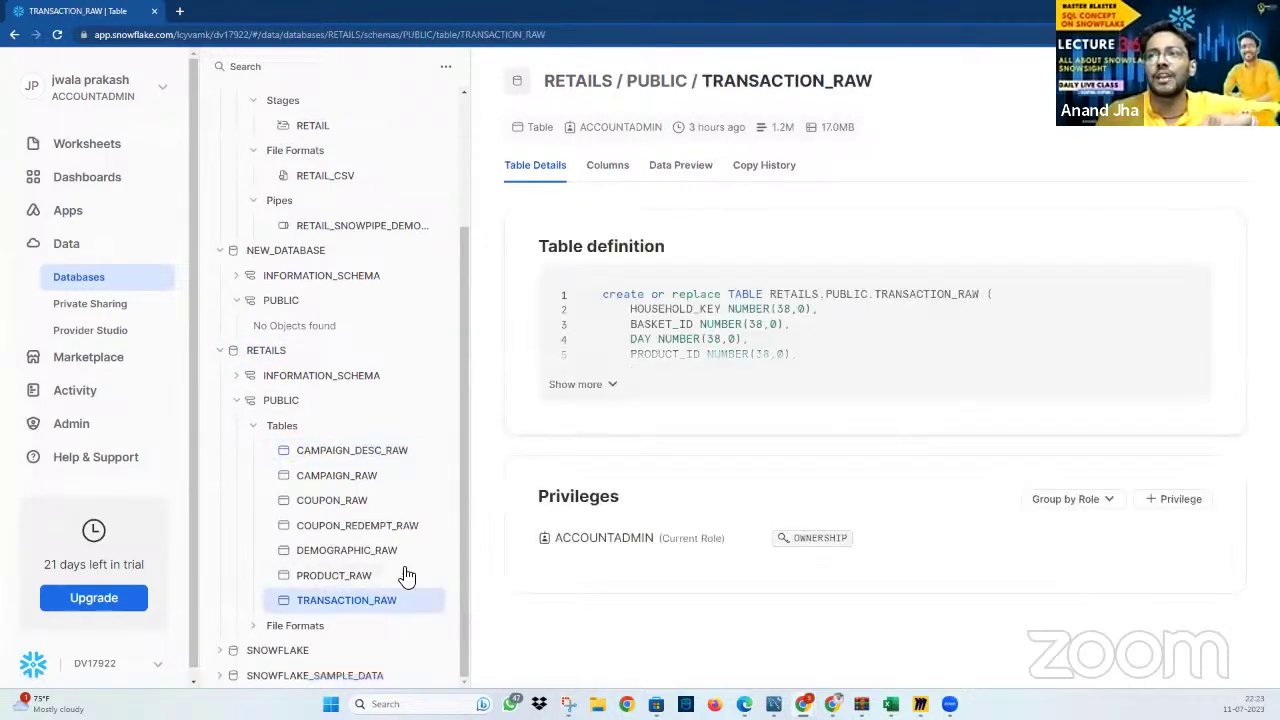
{"action": "left_click", "coordinate": [606, 168]}
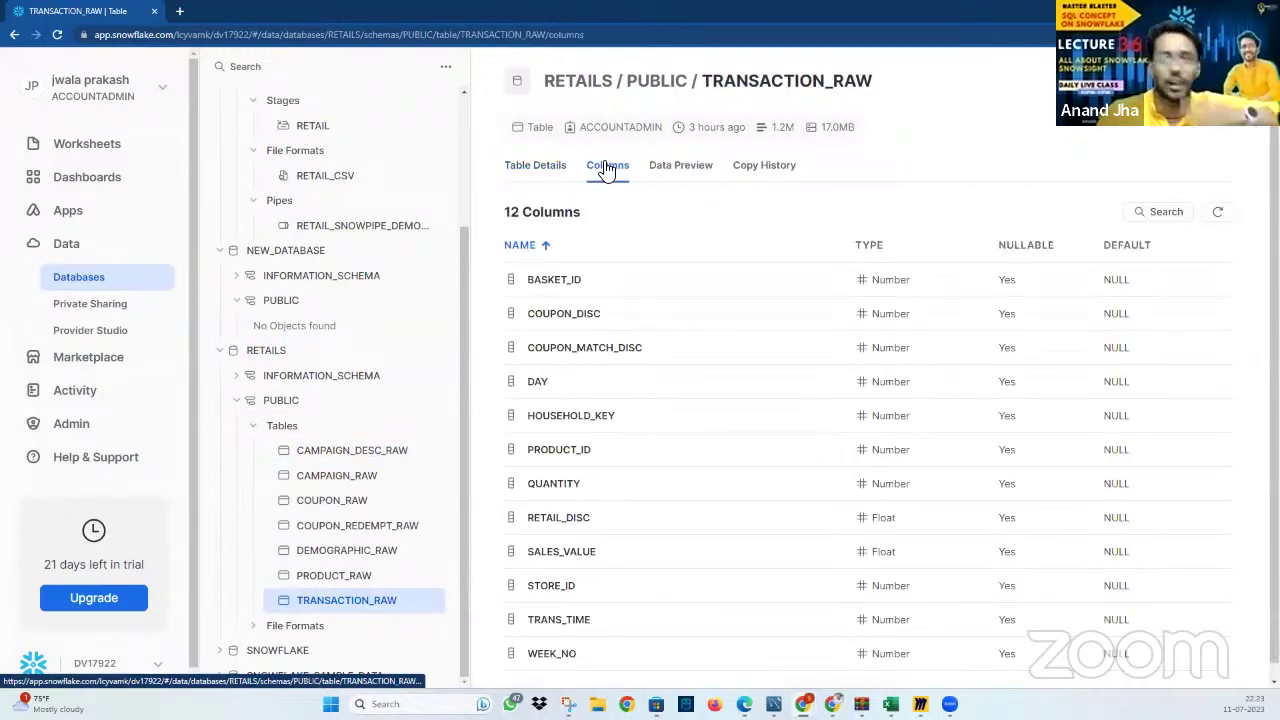
{"action": "scroll", "coordinate": [857, 449], "scroll_direction": "down", "scroll_amount": 1}
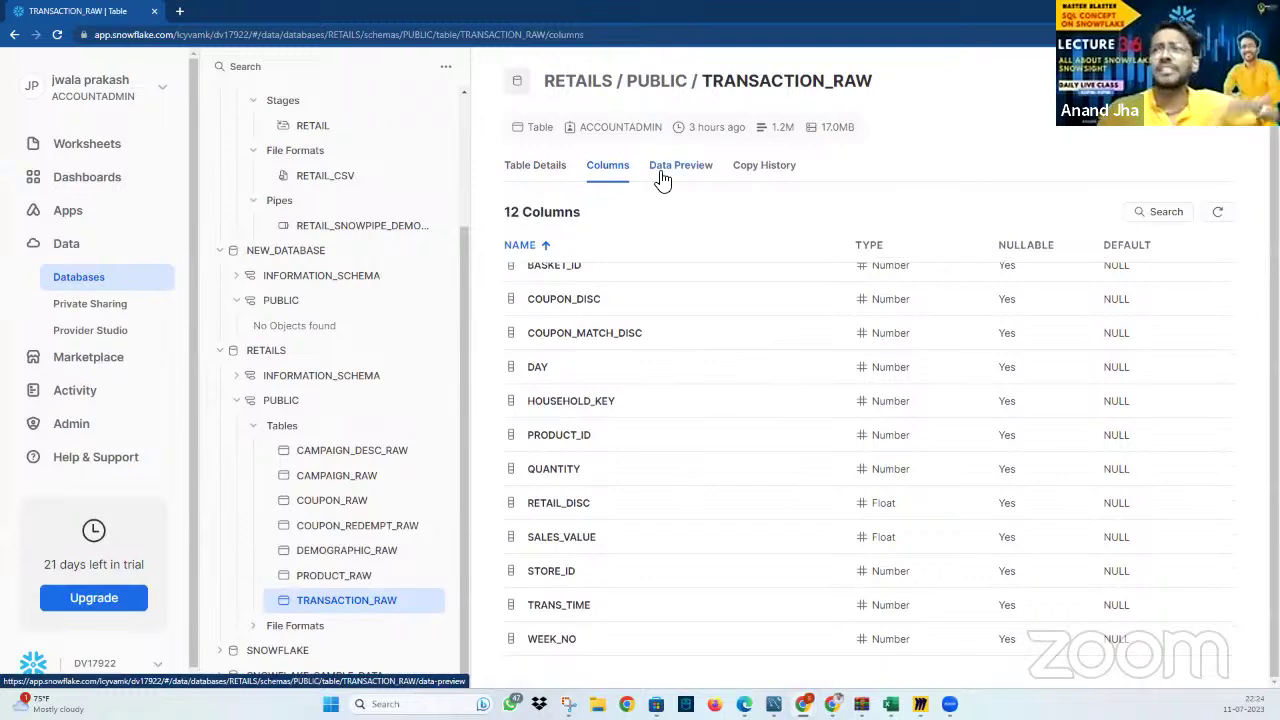
{"action": "left_click", "coordinate": [662, 172]}
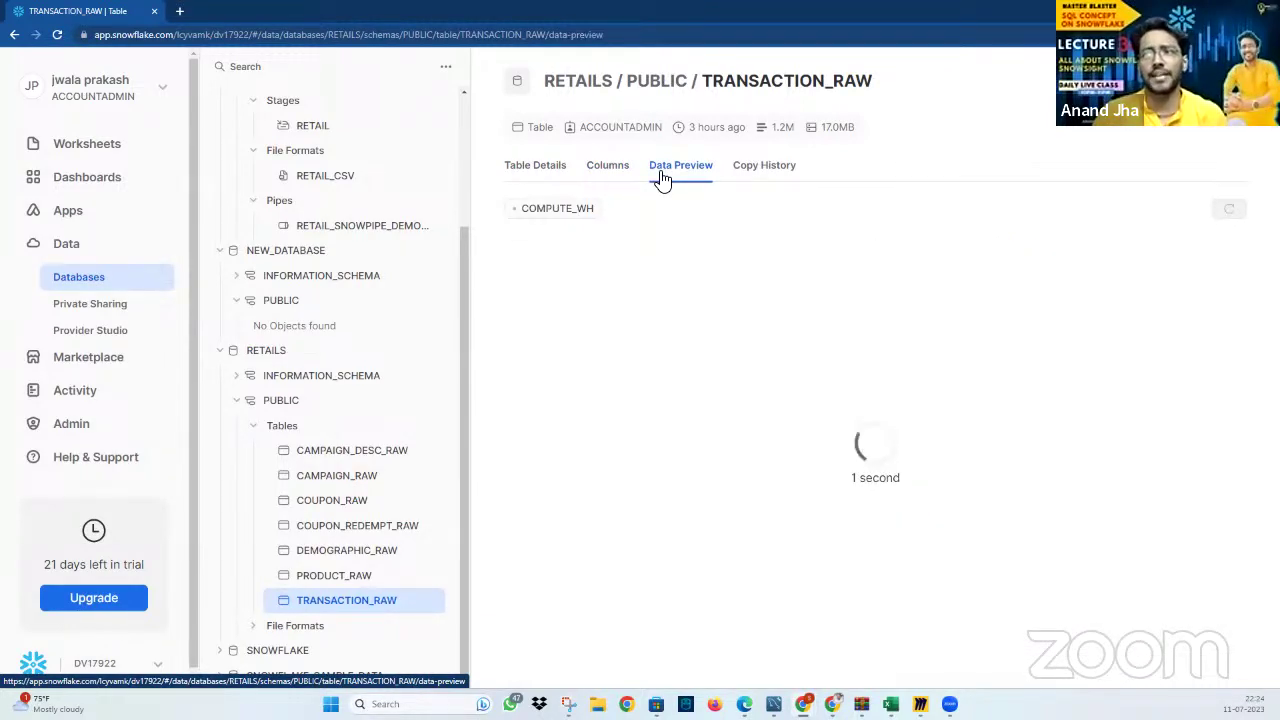
{"action": "scroll", "coordinate": [1179, 370], "scroll_direction": "down", "scroll_amount": 4}
{"action": "scroll", "coordinate": [1229, 309], "scroll_direction": "up", "scroll_amount": 5}
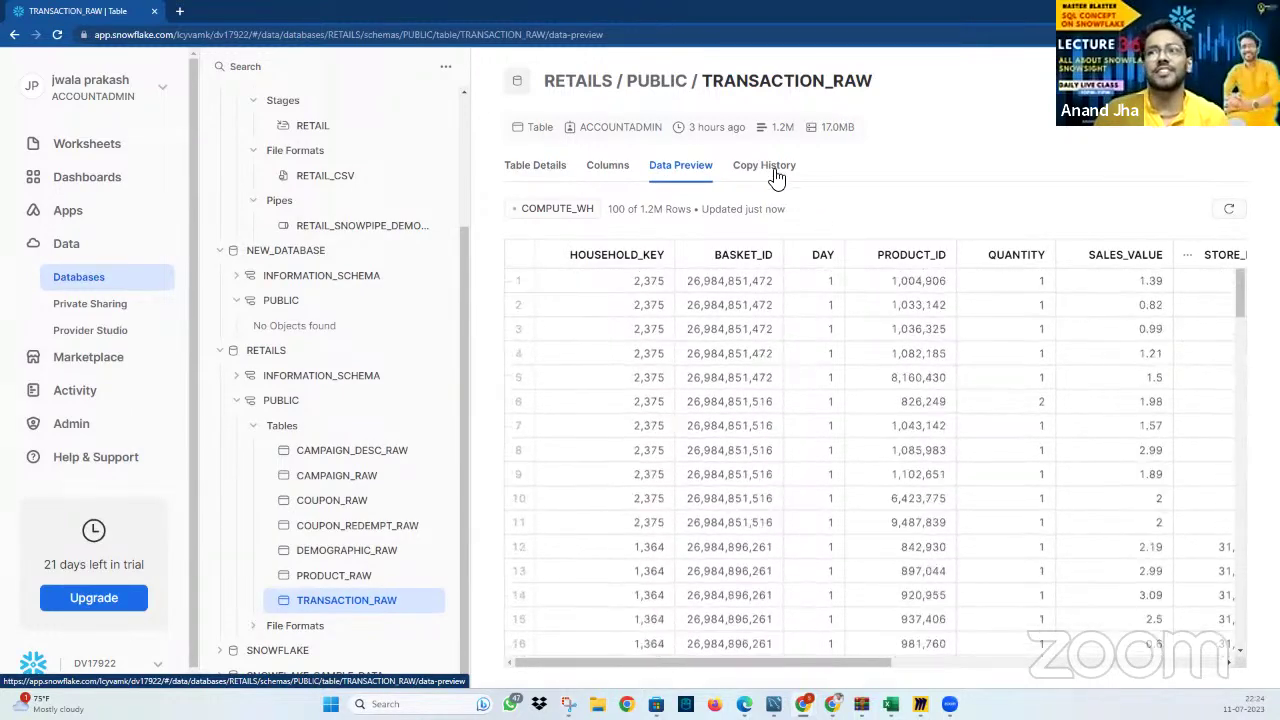
{"action": "left_click", "coordinate": [768, 168]}
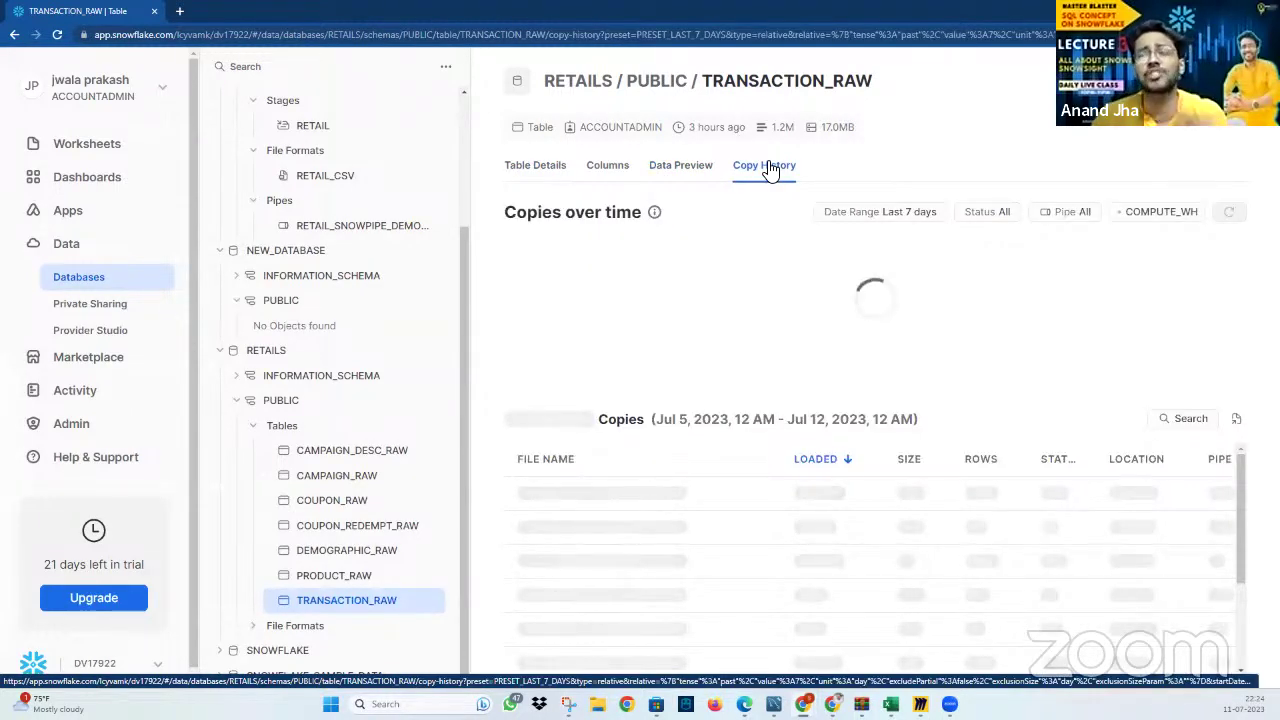
{"action": "left_click", "coordinate": [683, 180]}
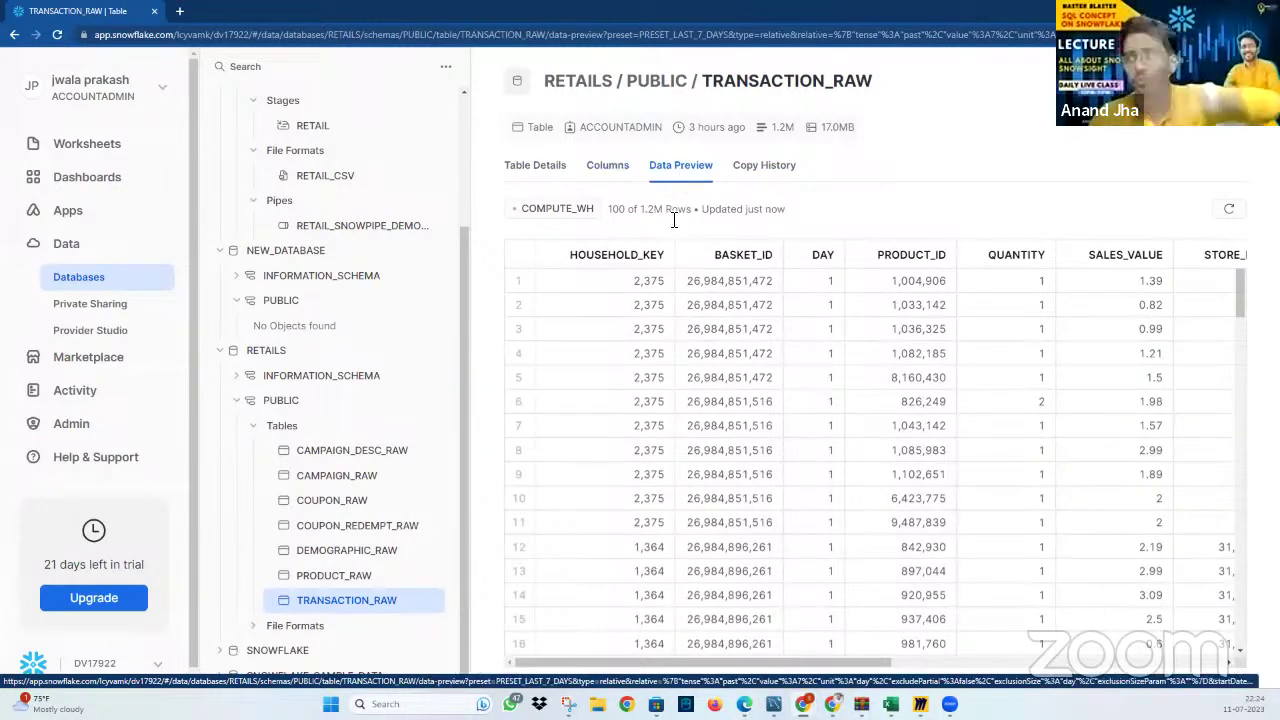
{"action": "left_click", "coordinate": [604, 165]}
{"action": "left_click", "coordinate": [540, 164]}
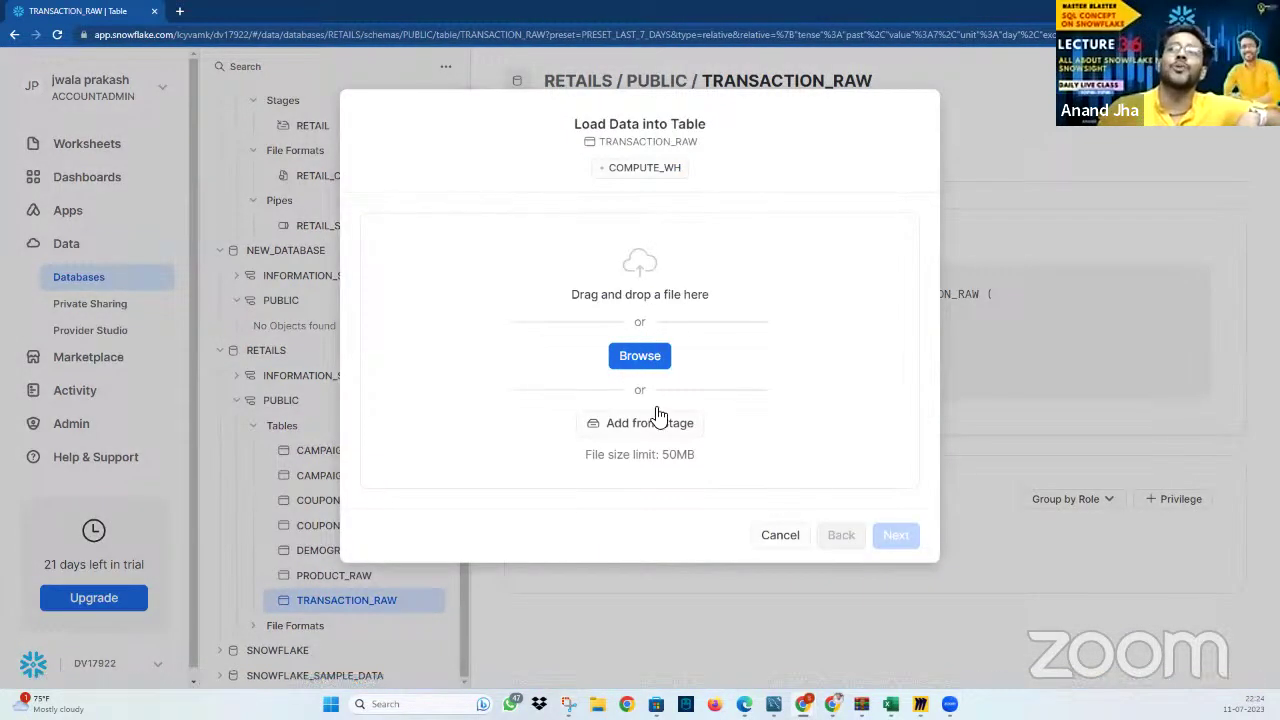
Dismiss Load Data and the table actions list, then open TRANSACTION_RAW's definition in a new worksheet
{"action": "left_click", "coordinate": [788, 537]}
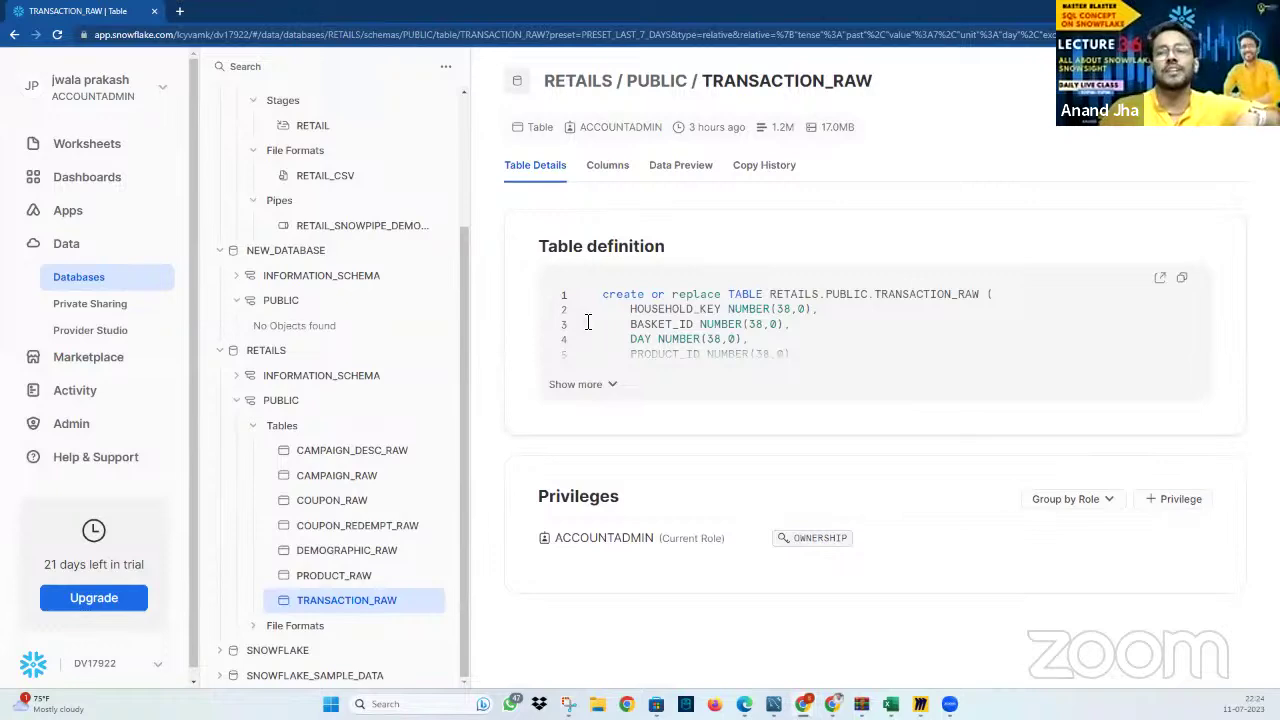
{"action": "left_click", "coordinate": [1145, 80]}
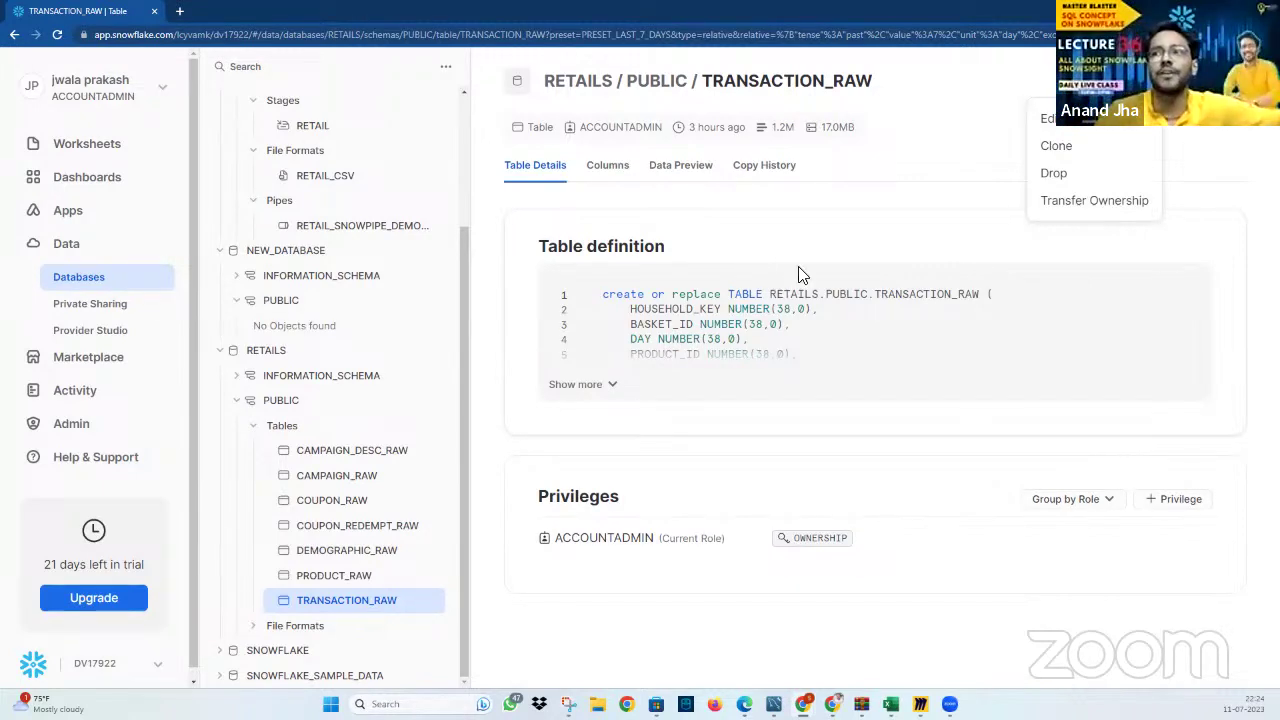
{"action": "left_click", "coordinate": [851, 343]}
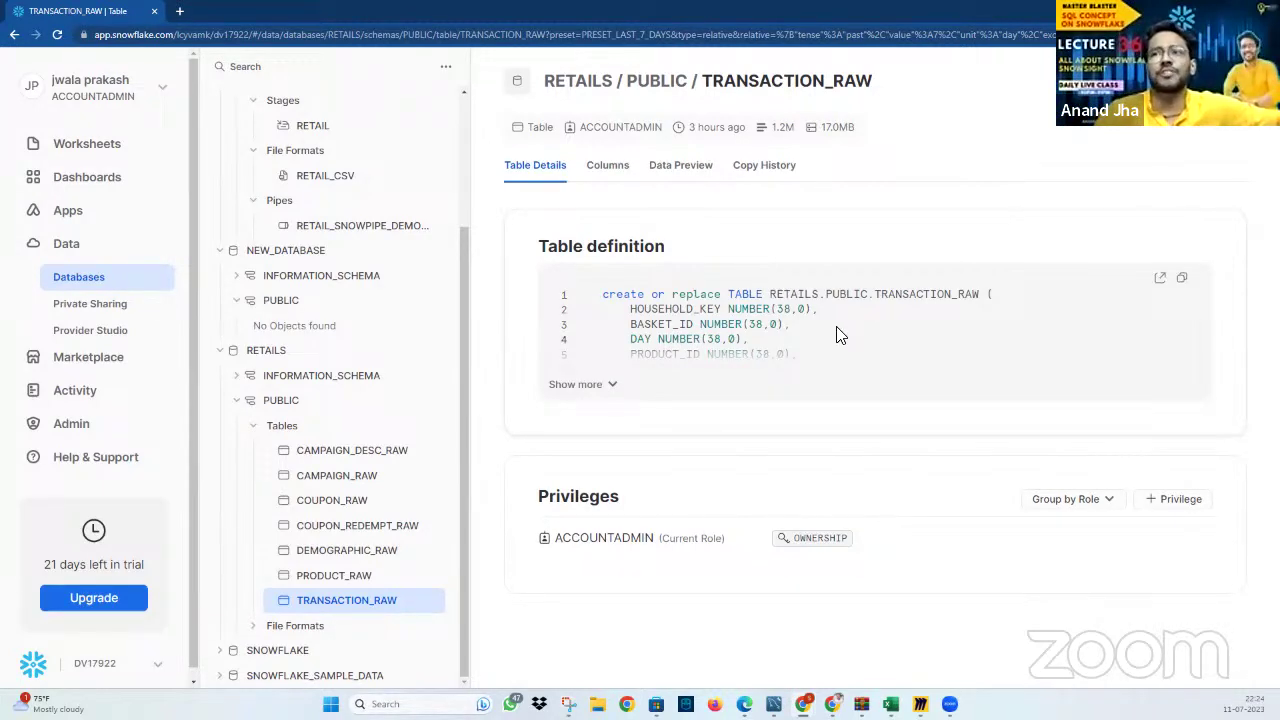
{"action": "left_click", "coordinate": [1159, 282]}
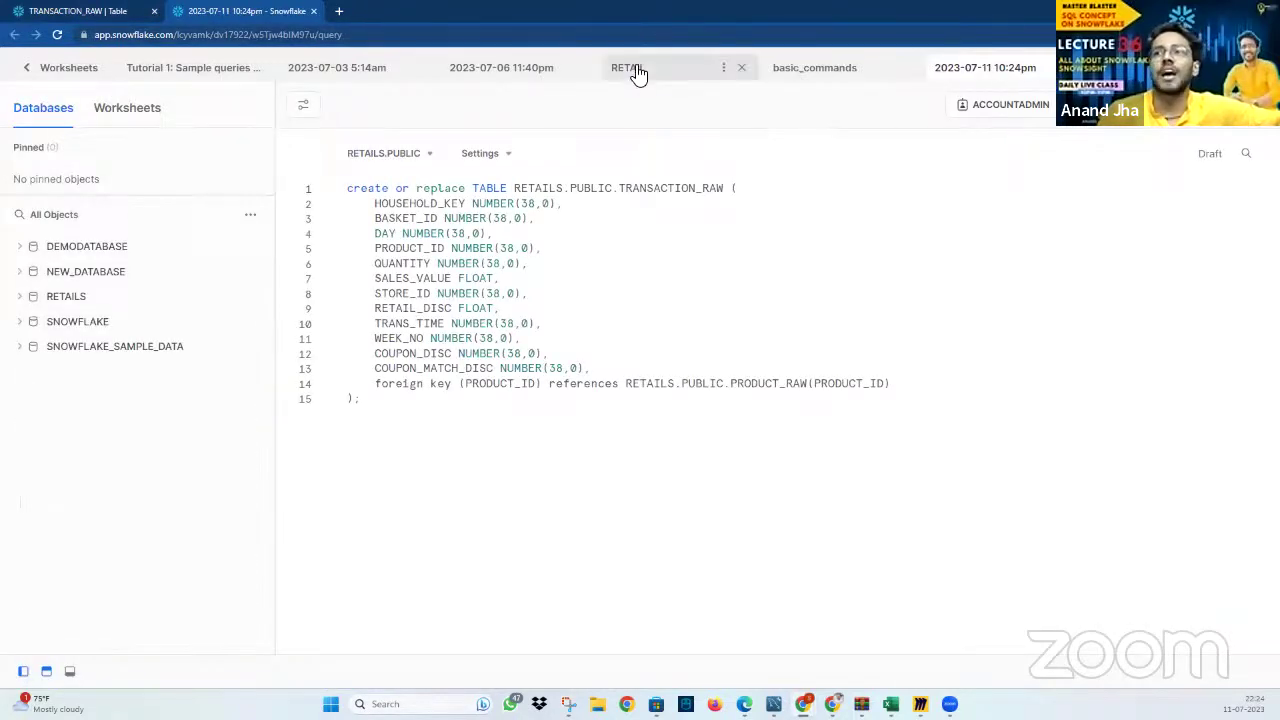
Switch to the RETAIL worksheet and check that its context is the RETAILS database and PUBLIC schema
{"action": "left_click", "coordinate": [637, 70]}
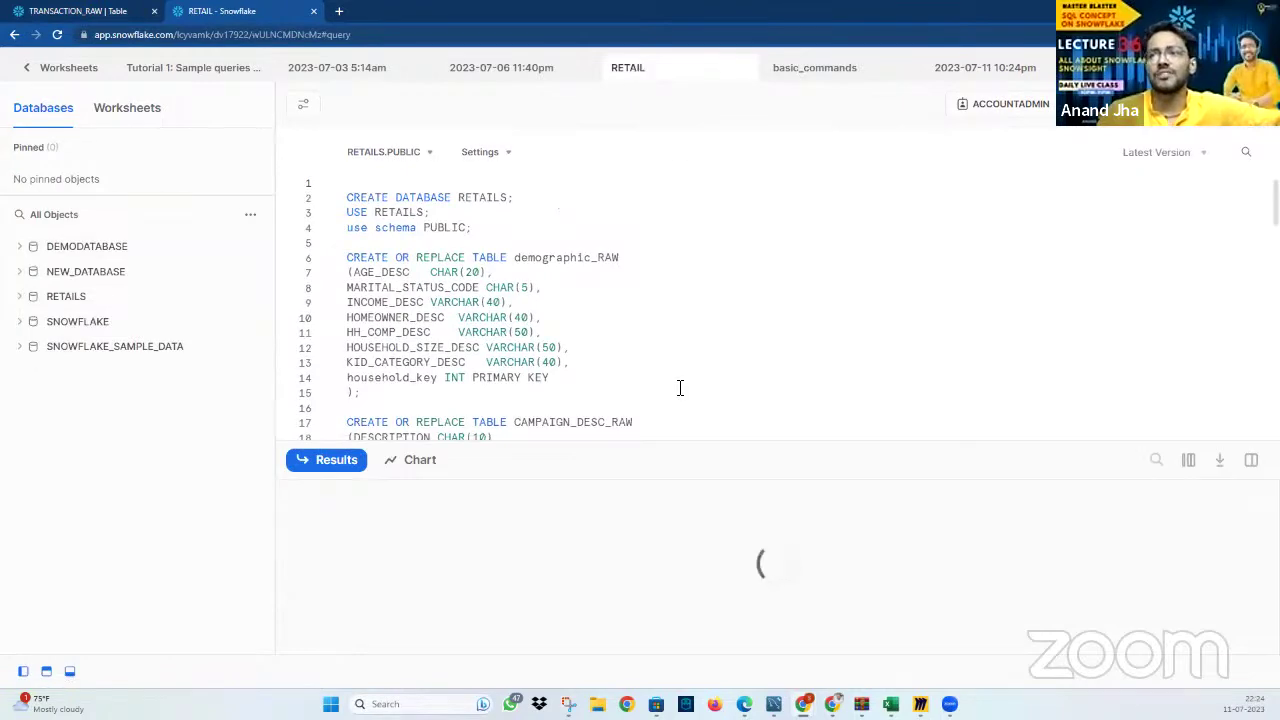
{"action": "scroll", "coordinate": [603, 280], "scroll_direction": "down", "scroll_amount": 10}
{"action": "scroll", "coordinate": [603, 284], "scroll_direction": "down", "scroll_amount": 5}
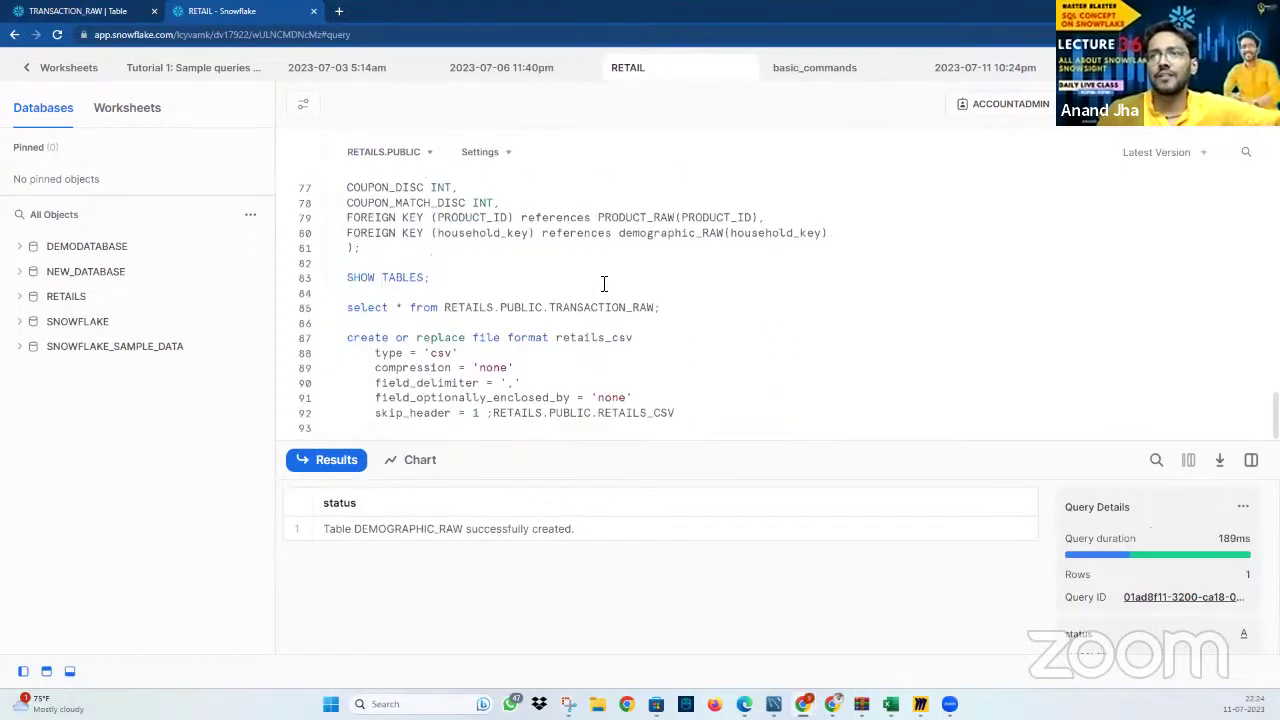
{"action": "scroll", "coordinate": [625, 307], "scroll_direction": "up", "scroll_amount": 4}
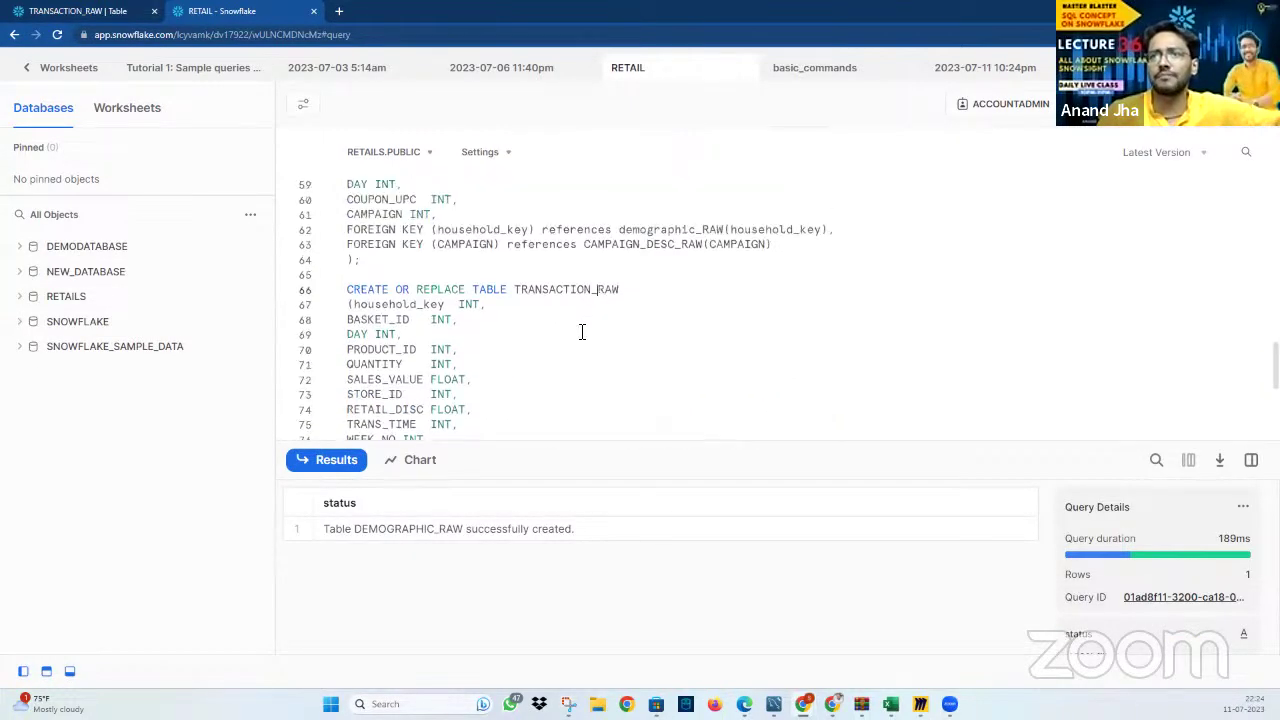
{"action": "scroll", "coordinate": [583, 340], "scroll_direction": "down", "scroll_amount": 3}
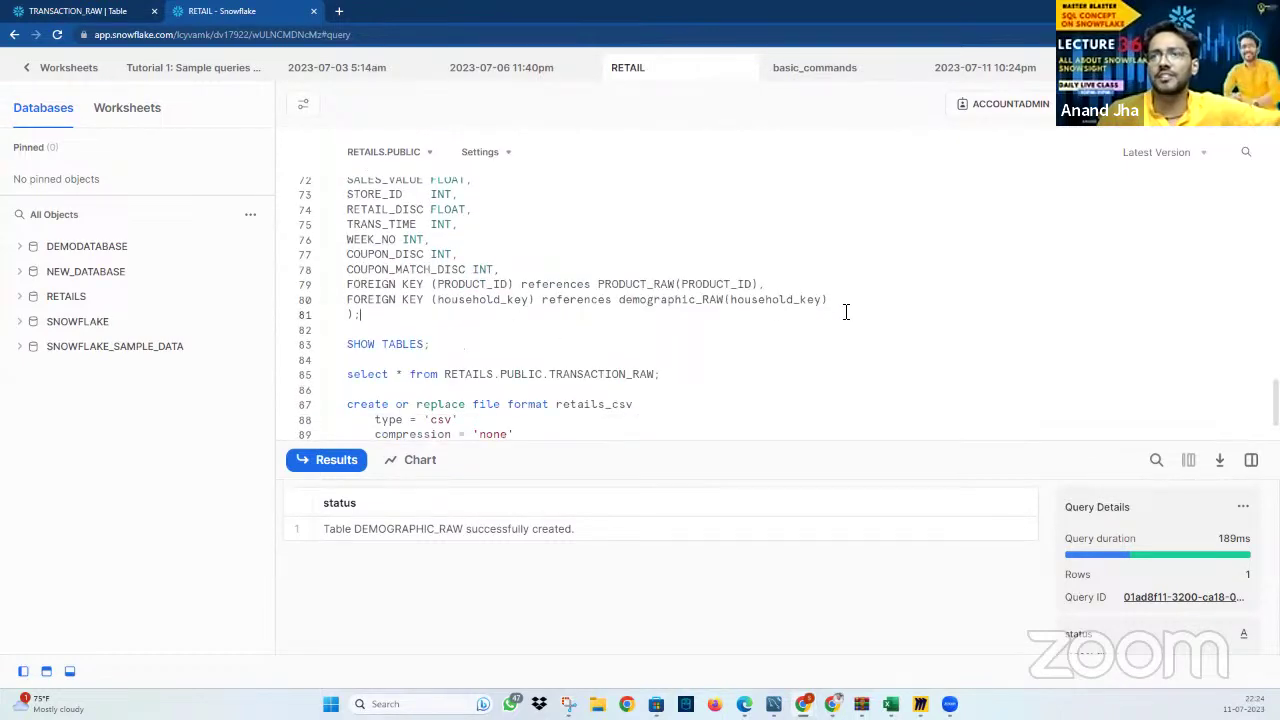
{"action": "scroll", "coordinate": [603, 277], "scroll_direction": "up", "scroll_amount": 15}
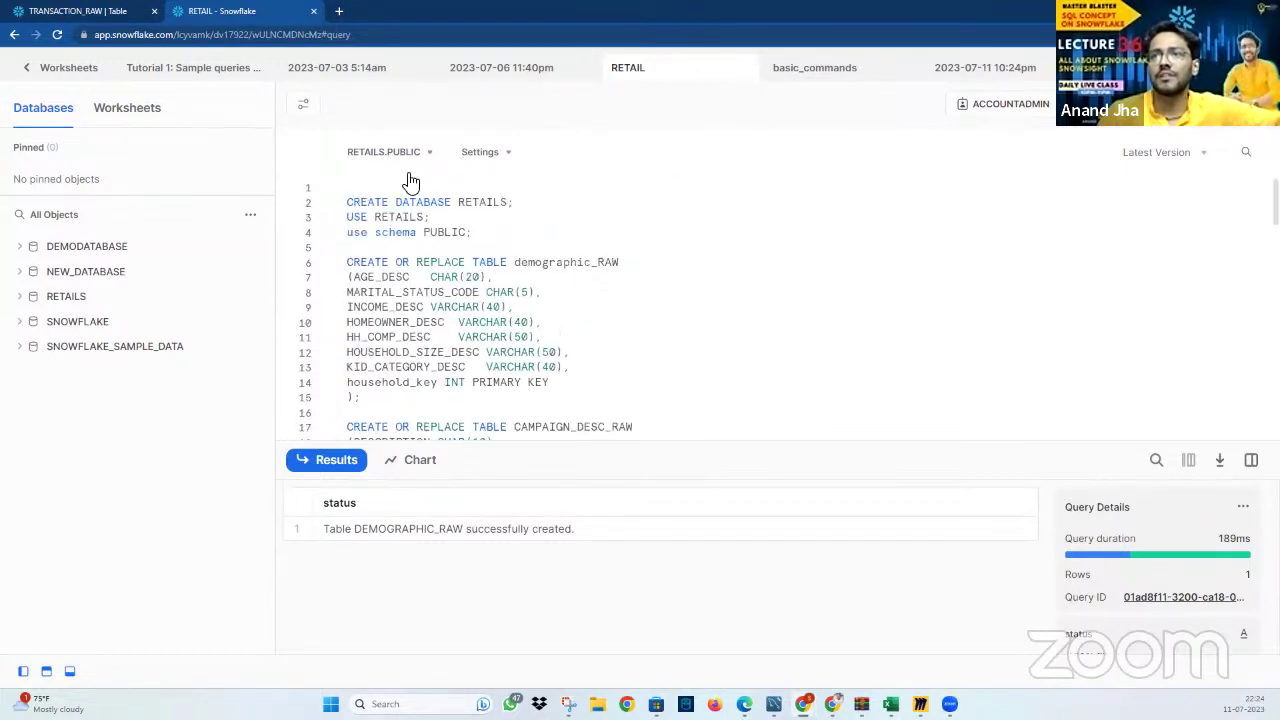
{"action": "left_click", "coordinate": [438, 155]}
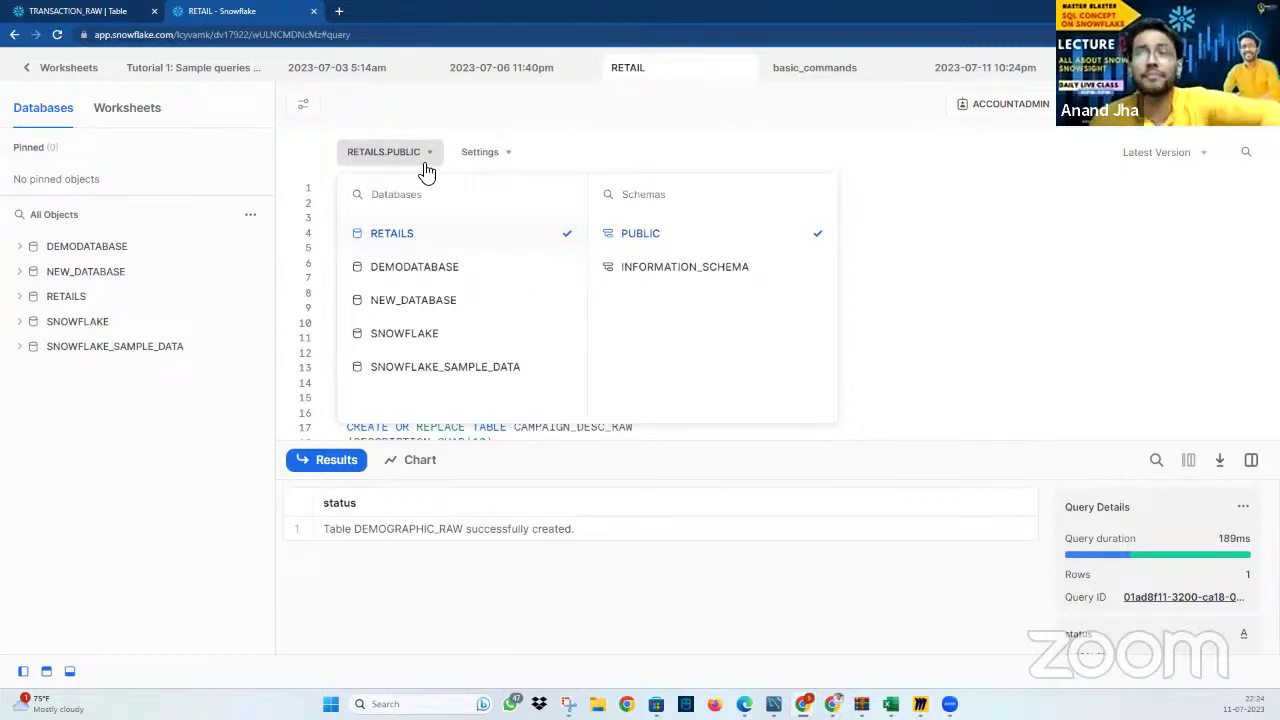
Turn on Highlight Statements in the worksheet editor settings
{"action": "left_click", "coordinate": [500, 160]}
{"action": "left_click", "coordinate": [708, 196]}
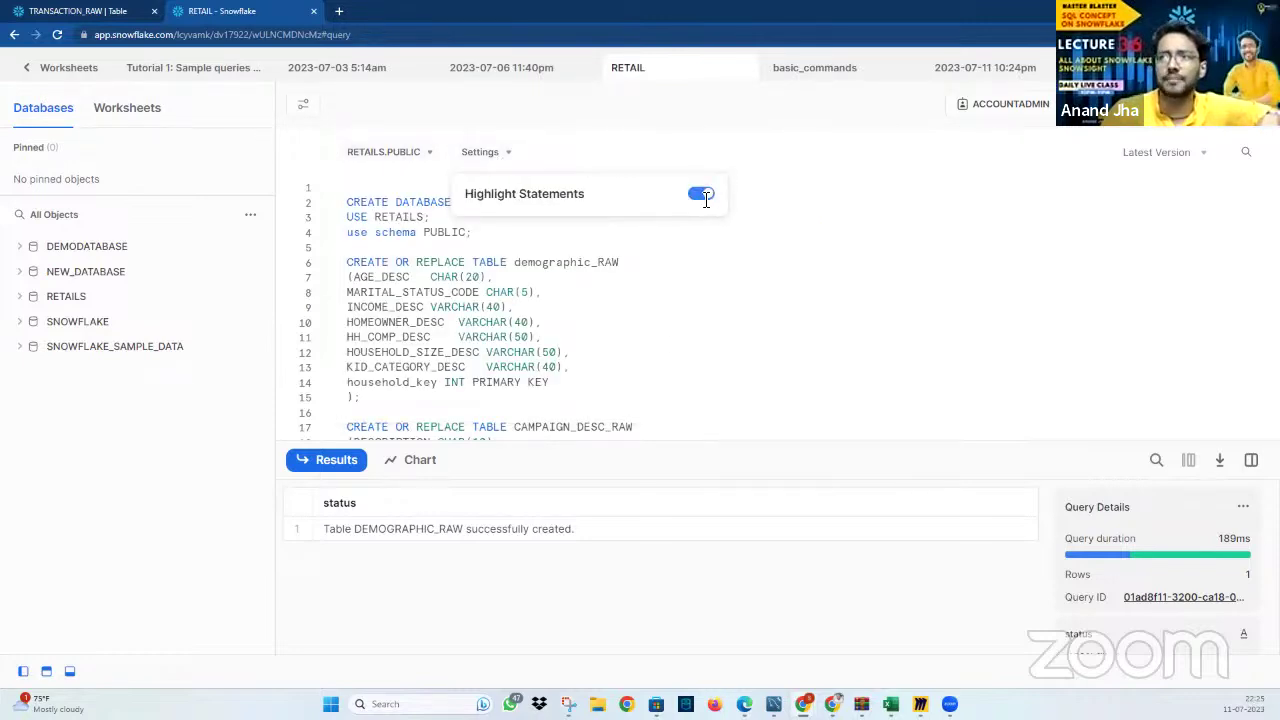
{"action": "left_click", "coordinate": [654, 374]}
{"action": "scroll", "coordinate": [648, 364], "scroll_direction": "down", "scroll_amount": 15}
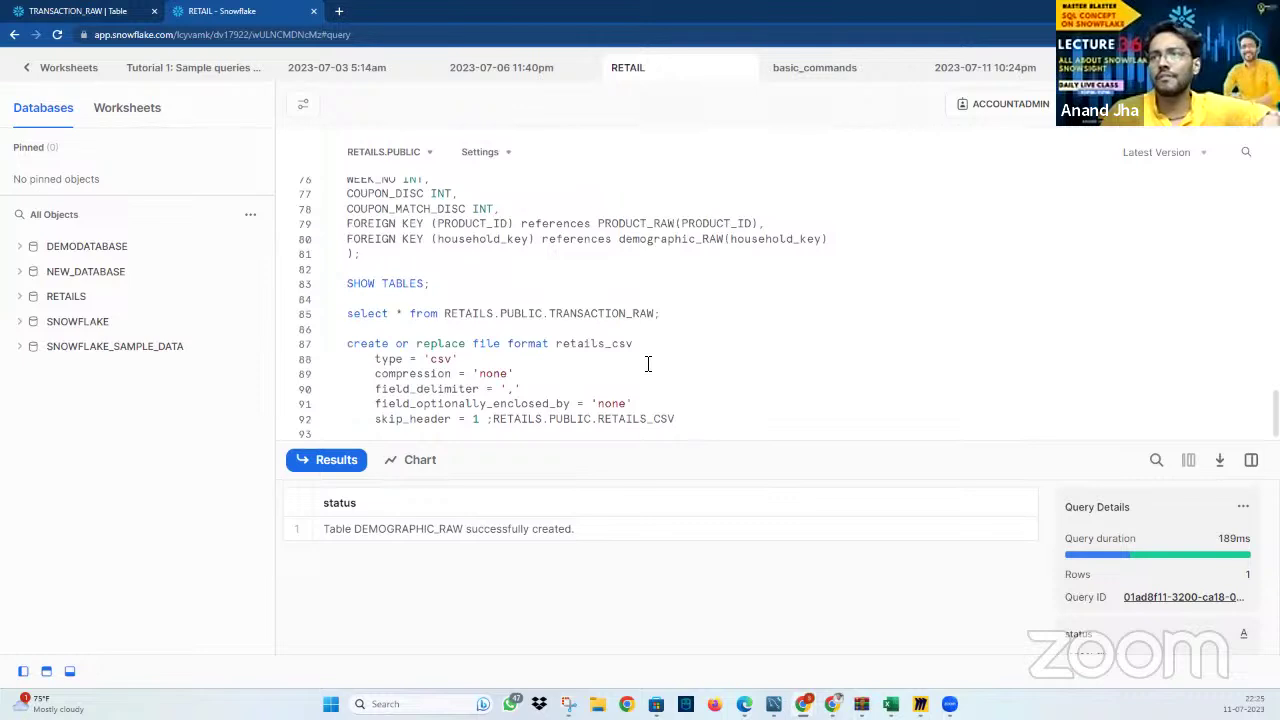
{"action": "scroll", "coordinate": [566, 371], "scroll_direction": "up", "scroll_amount": 5}
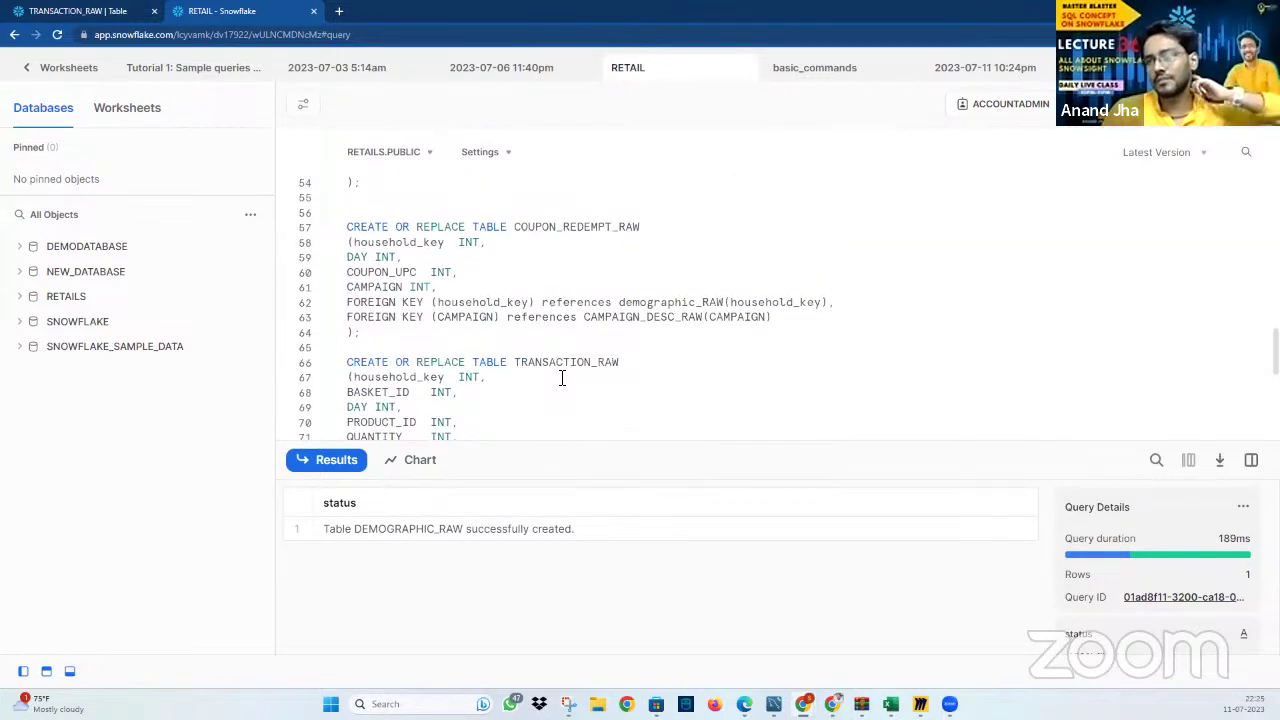
{"action": "scroll", "coordinate": [562, 378], "scroll_direction": "down", "scroll_amount": 3}
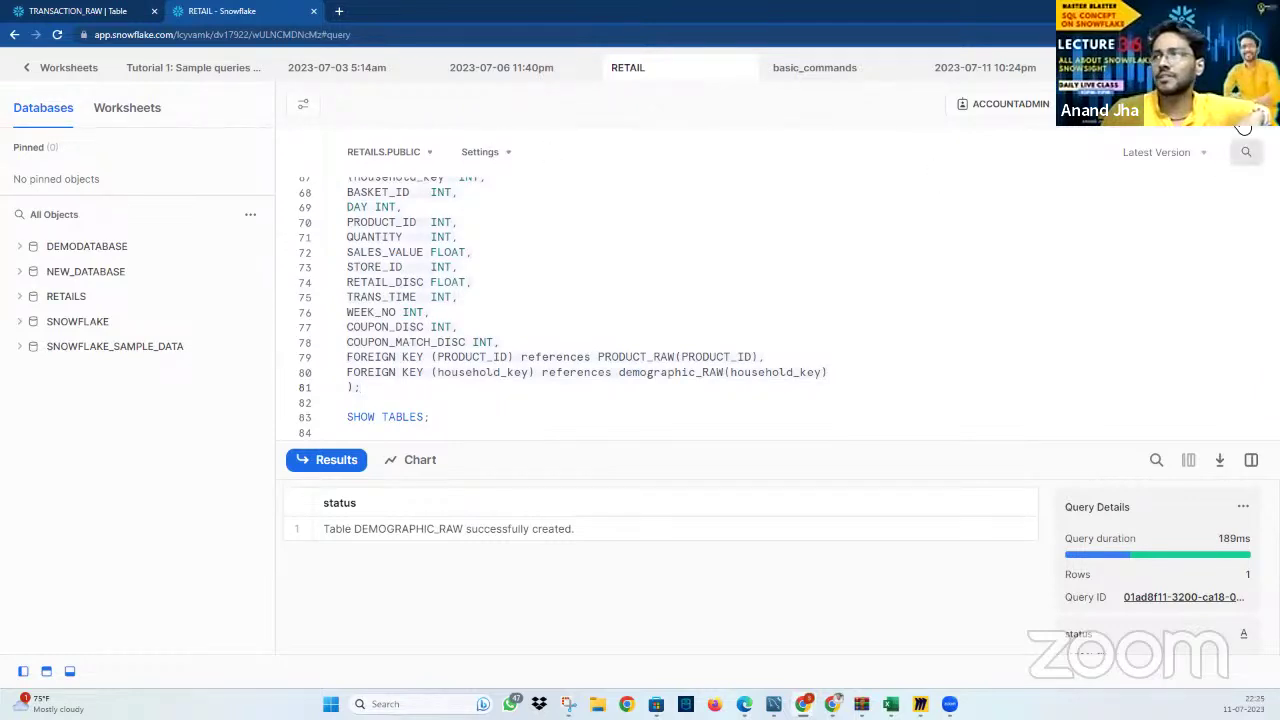
Run CREATE OR REPLACE TABLE TRANSACTION_RAW, then SELECT * to confirm it has no rows
{"action": "key", "text": "ctrl+Return"}
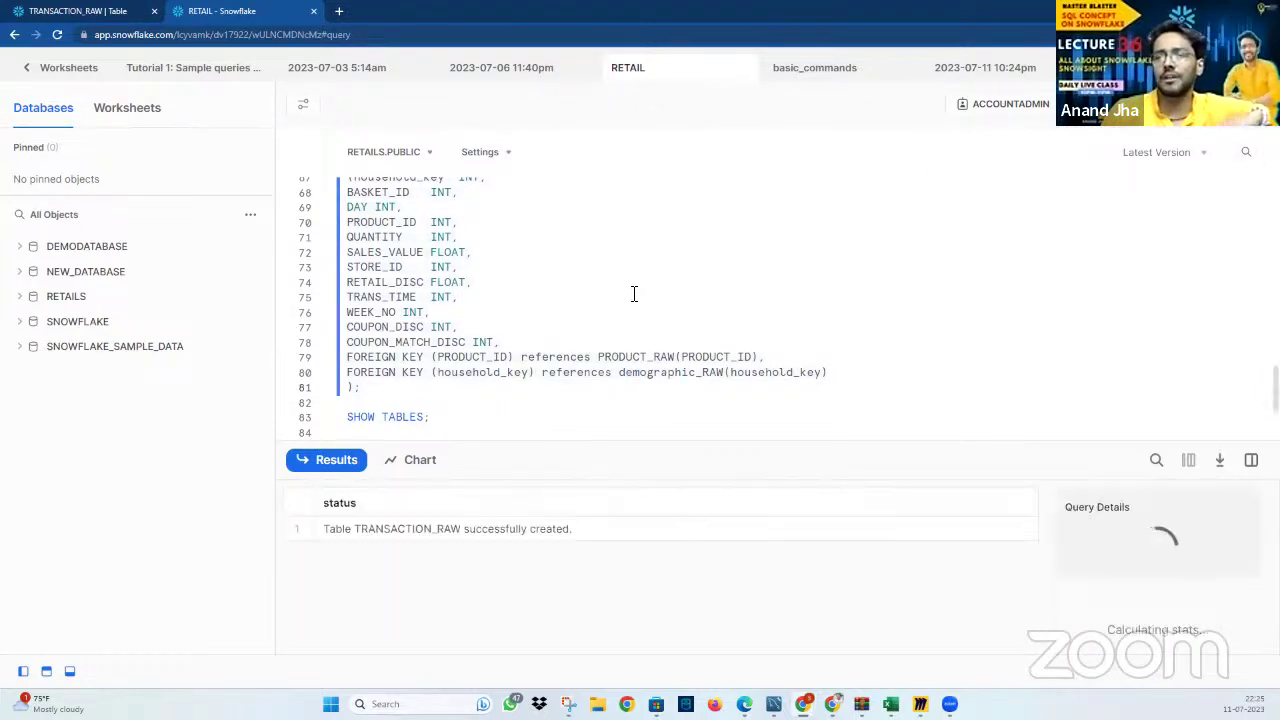
{"action": "scroll", "coordinate": [466, 250], "scroll_direction": "down", "scroll_amount": 1}
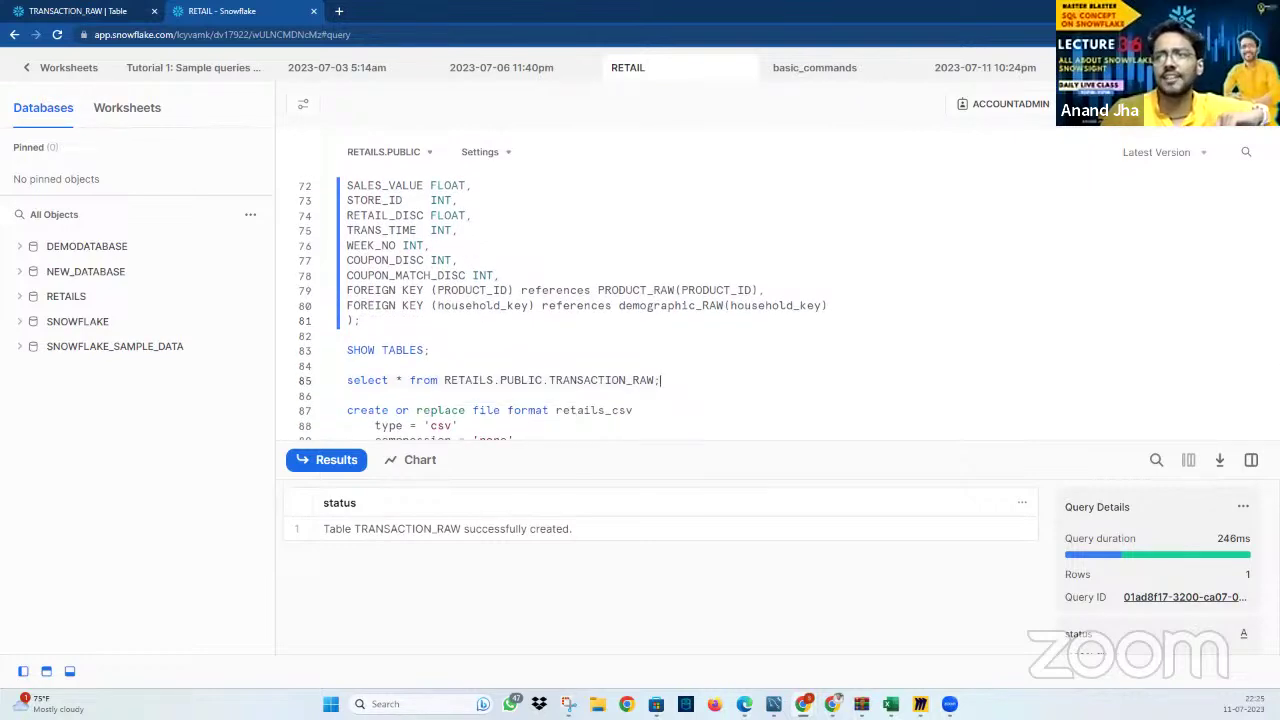
{"action": "key", "text": "ctrl+Return"}
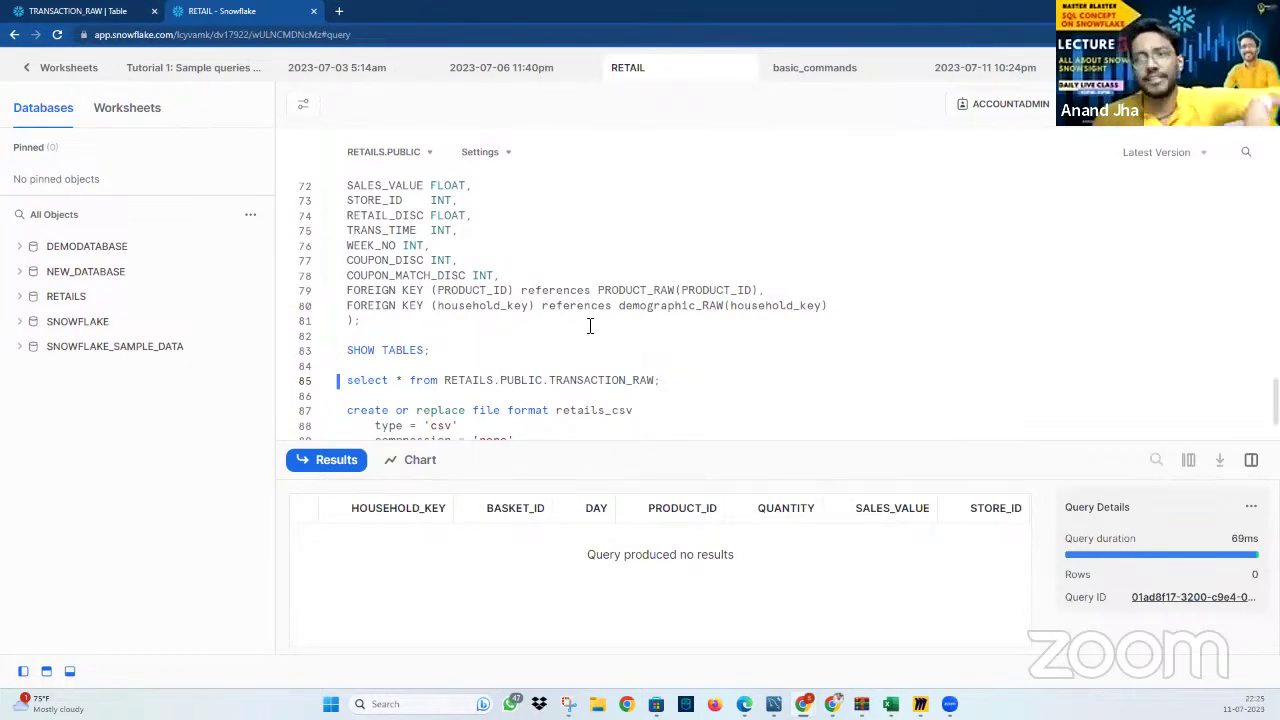
{"action": "scroll", "coordinate": [590, 326], "scroll_direction": "up", "scroll_amount": 2}
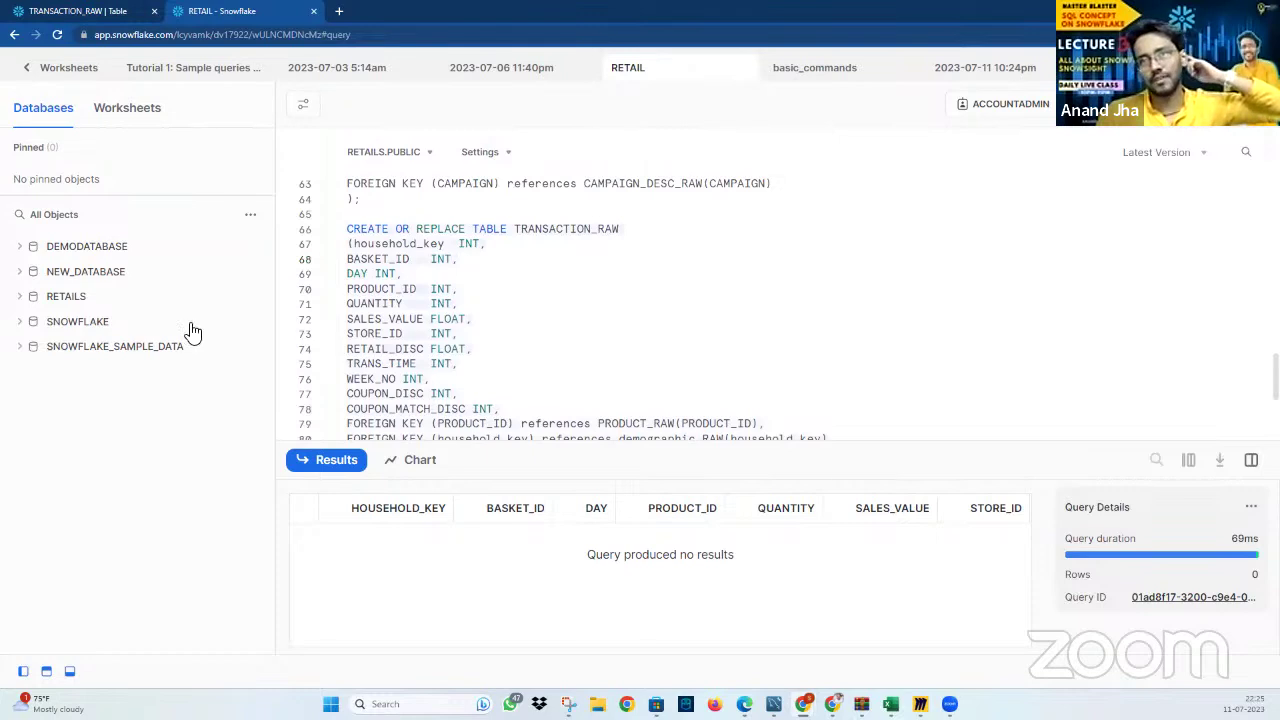
Expand RETAILS > PUBLIC > Tables and show the TRANSACTION_RAW columns
{"action": "left_click", "coordinate": [20, 296]}
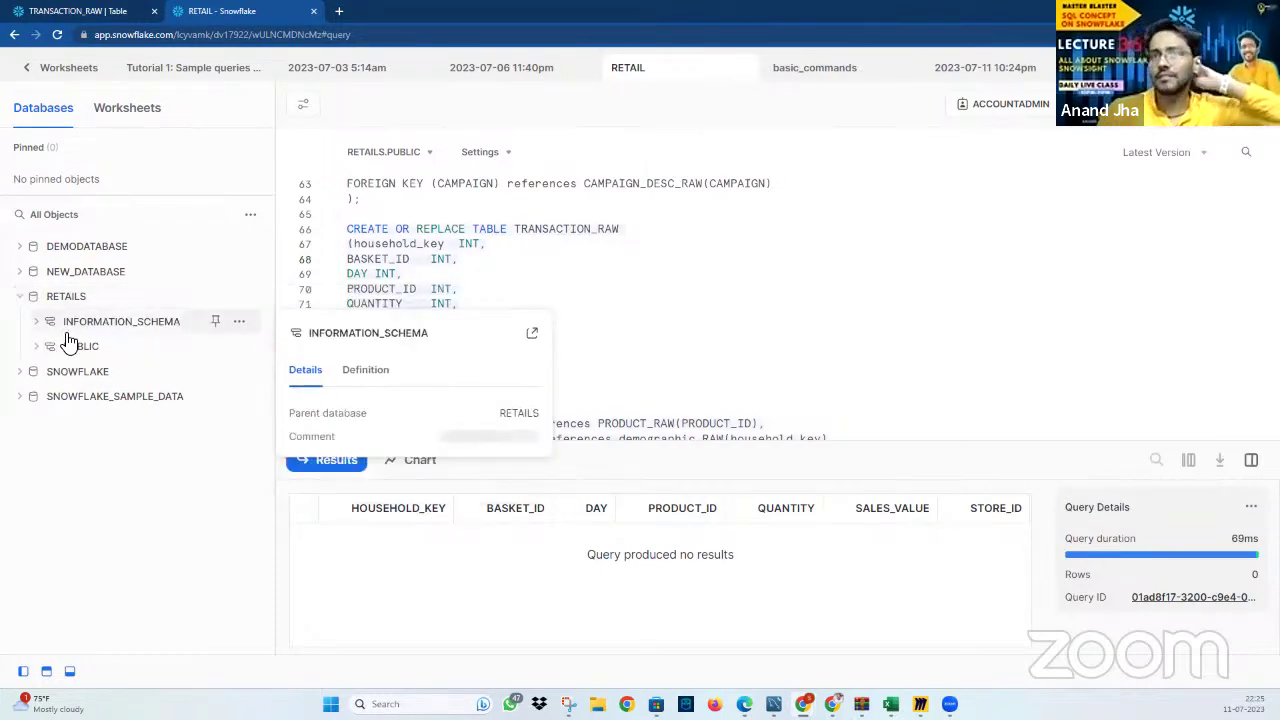
{"action": "left_click", "coordinate": [38, 346]}
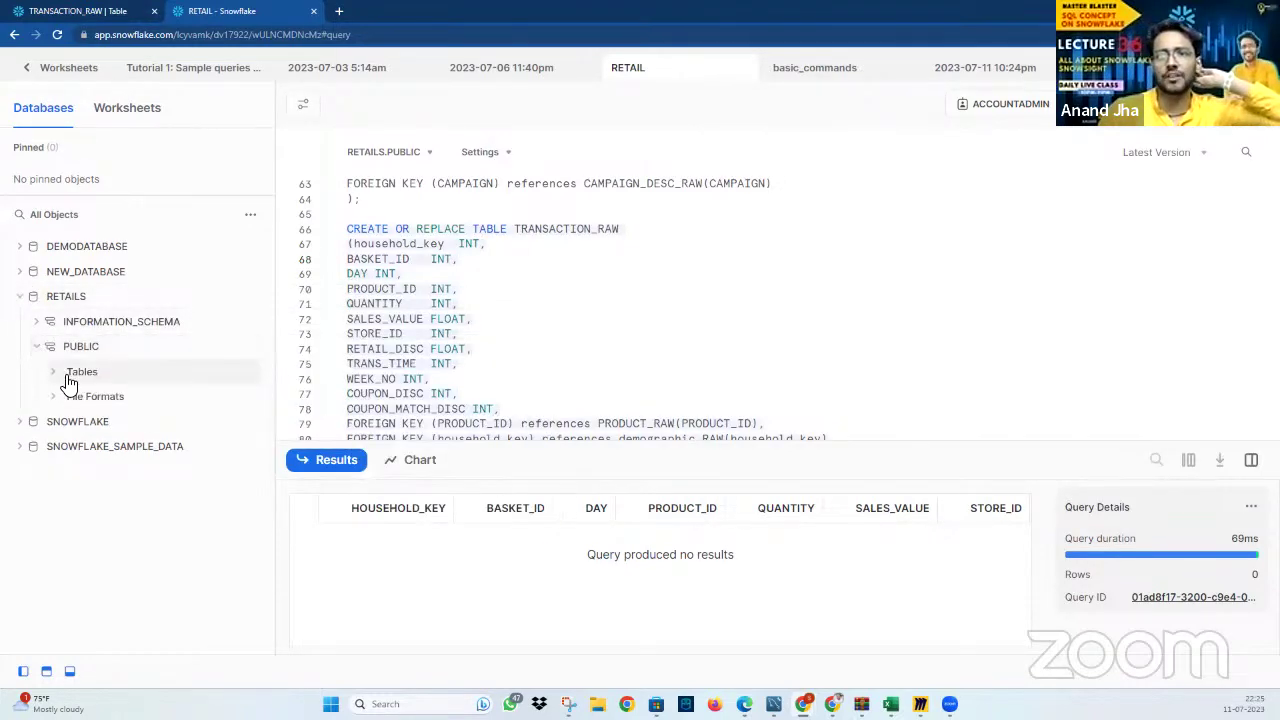
{"action": "left_click", "coordinate": [69, 381]}
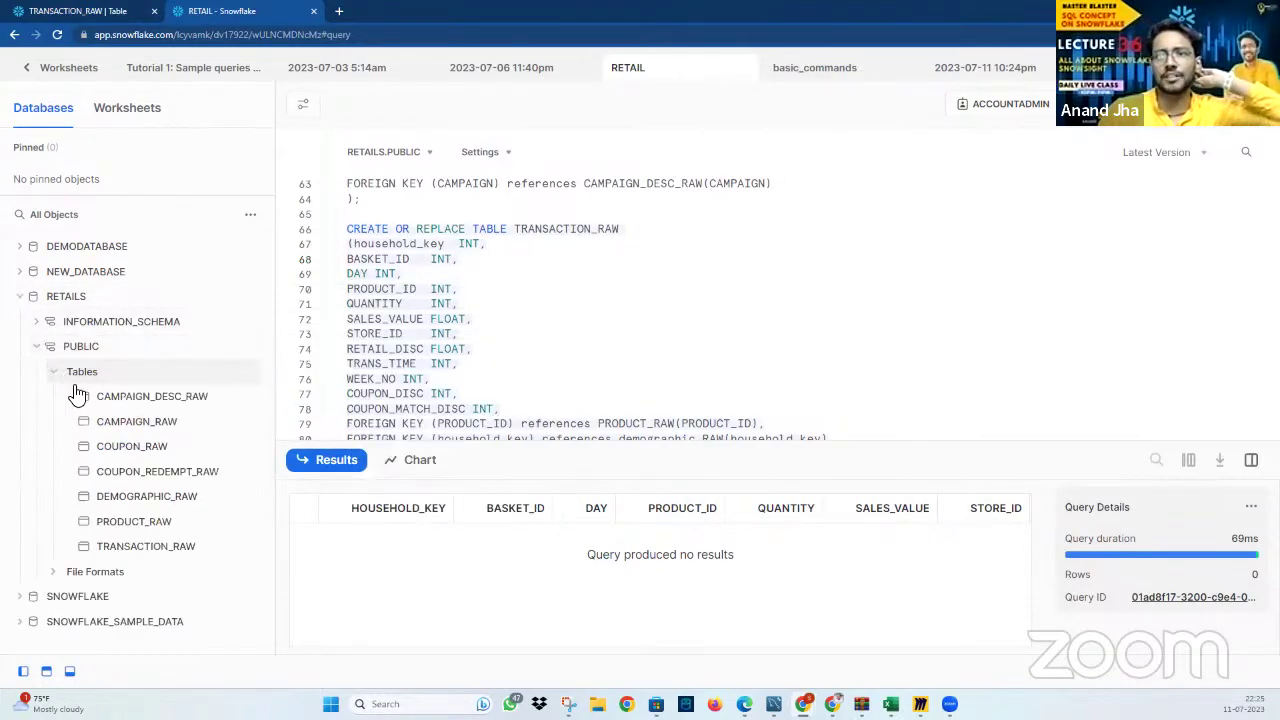
{"action": "left_click", "coordinate": [178, 550]}
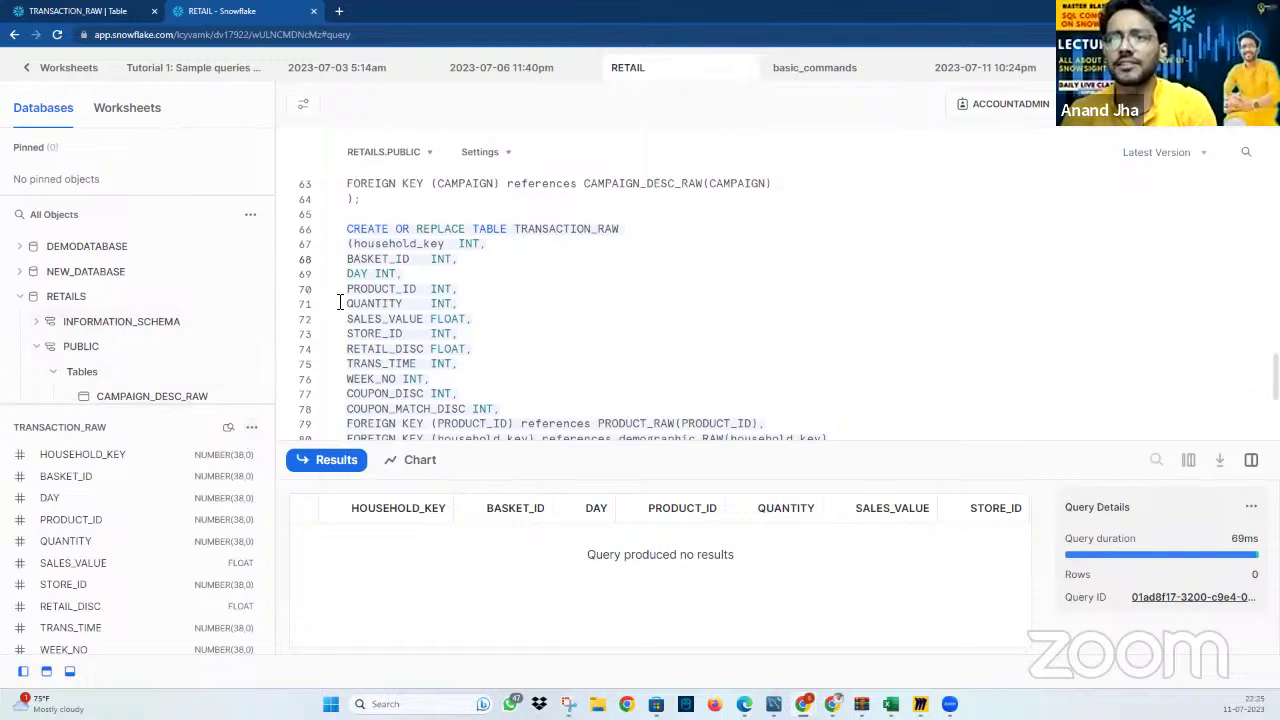
View the TRANSACTION_RAW table definition, with its NUMBER(38,0) and FLOAT columns and foreign keys
{"action": "left_click", "coordinate": [253, 432]}
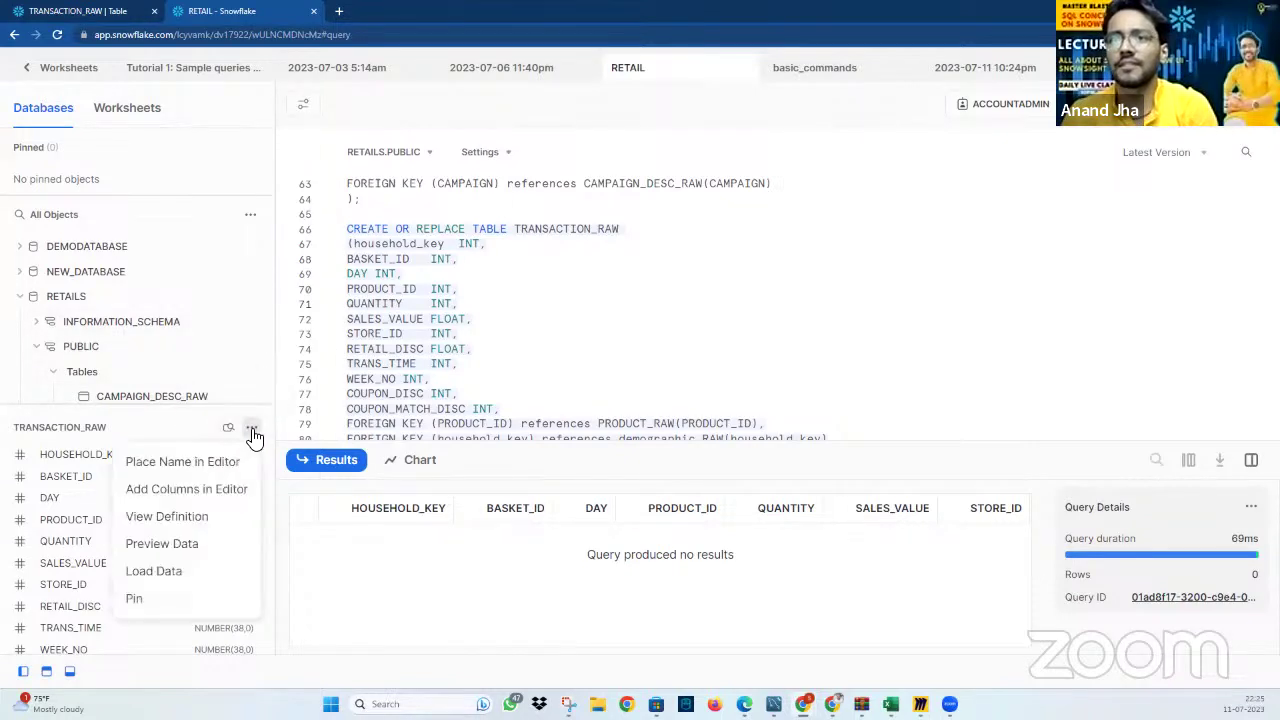
{"action": "left_click", "coordinate": [253, 432]}
{"action": "left_click", "coordinate": [253, 432]}
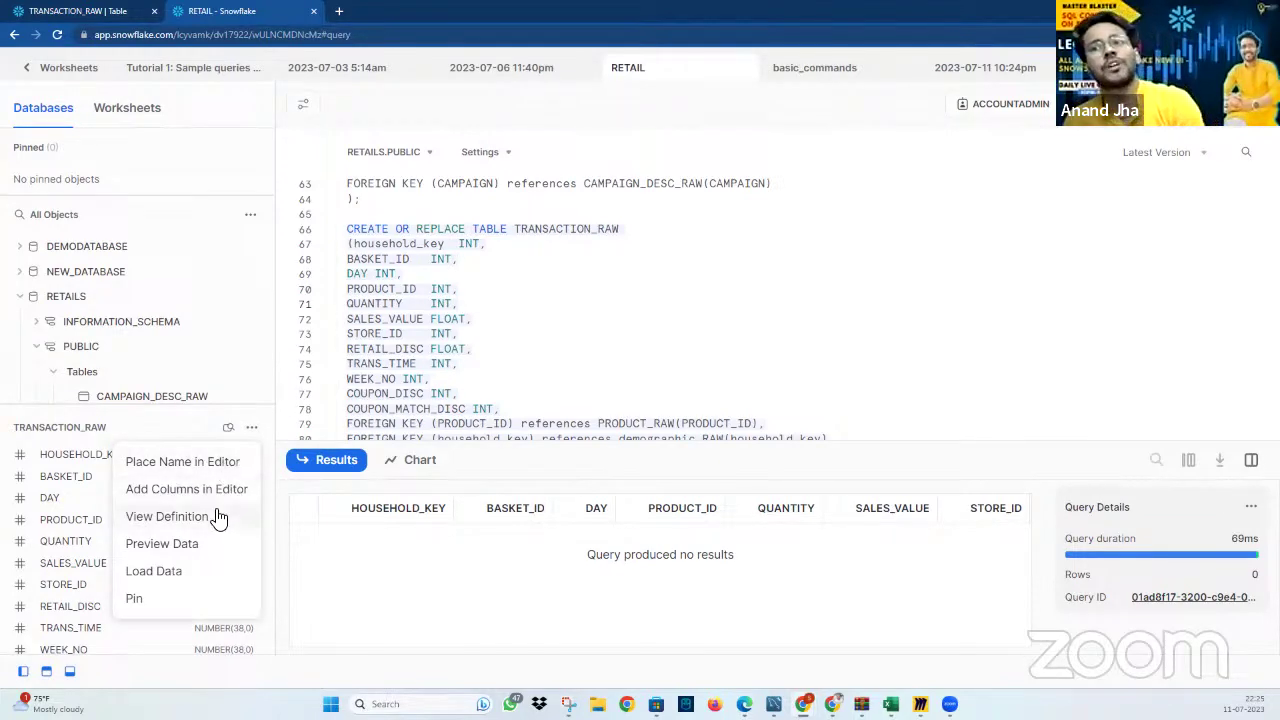
{"action": "left_click", "coordinate": [168, 516]}
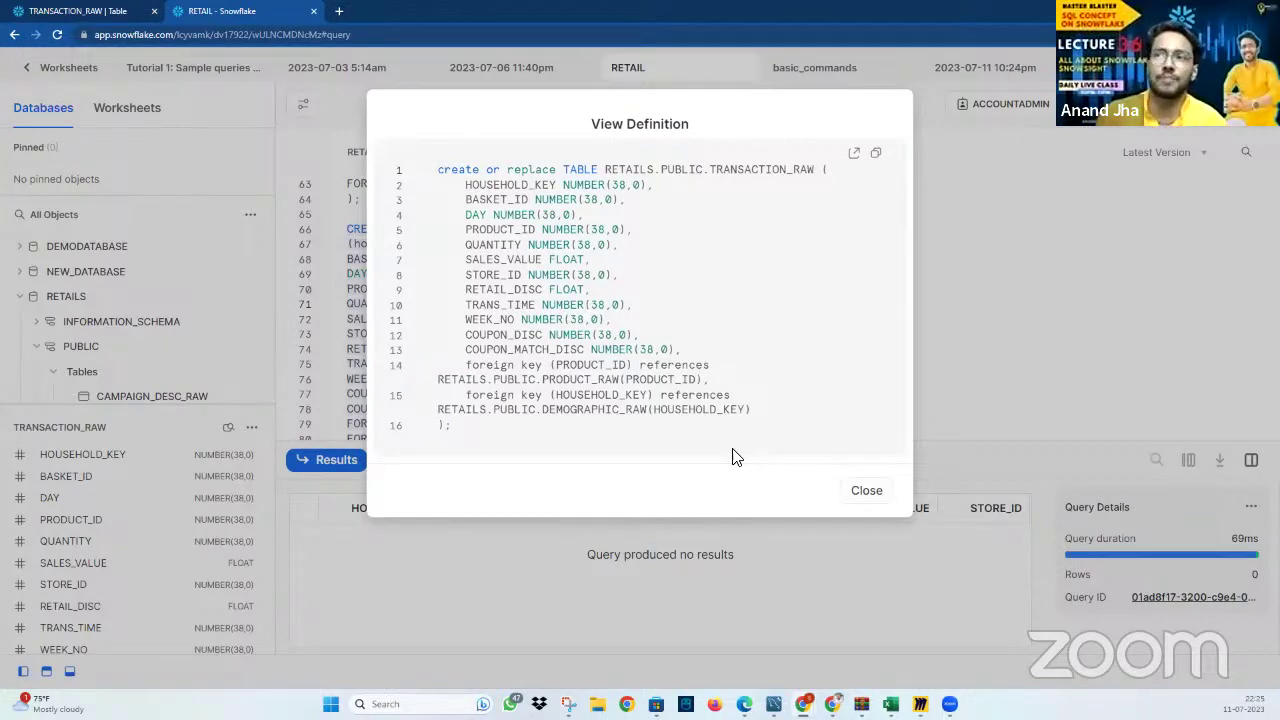
{"action": "left_click", "coordinate": [866, 491]}
Preview the data in TRANSACTION_RAW, then bring its actions menu back up
{"action": "left_click", "coordinate": [252, 430]}
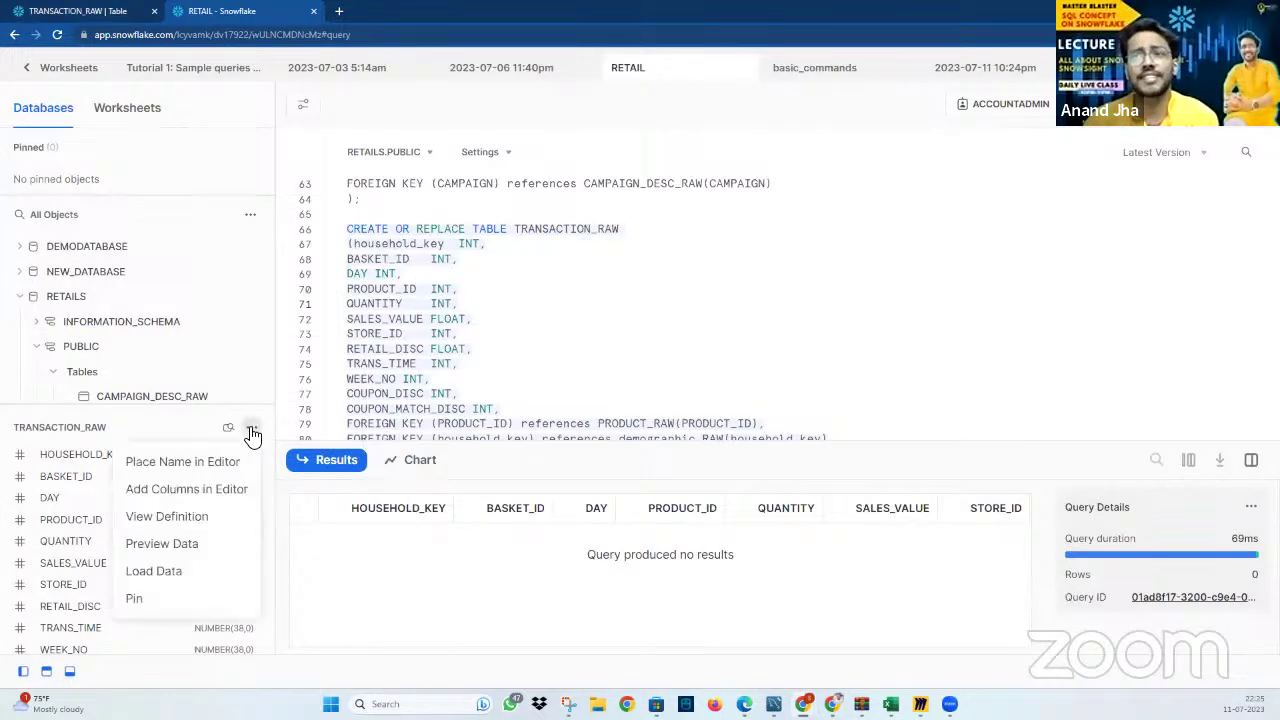
{"action": "left_click", "coordinate": [194, 545]}
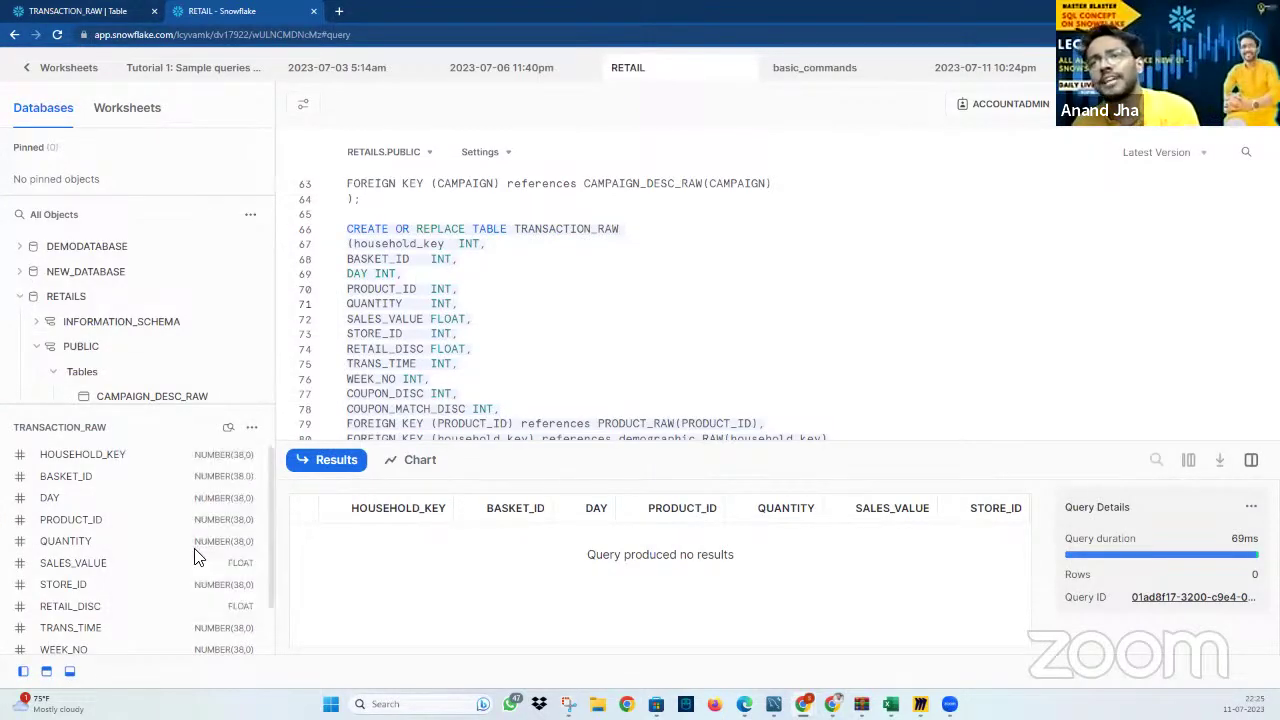
{"action": "left_click", "coordinate": [754, 145]}
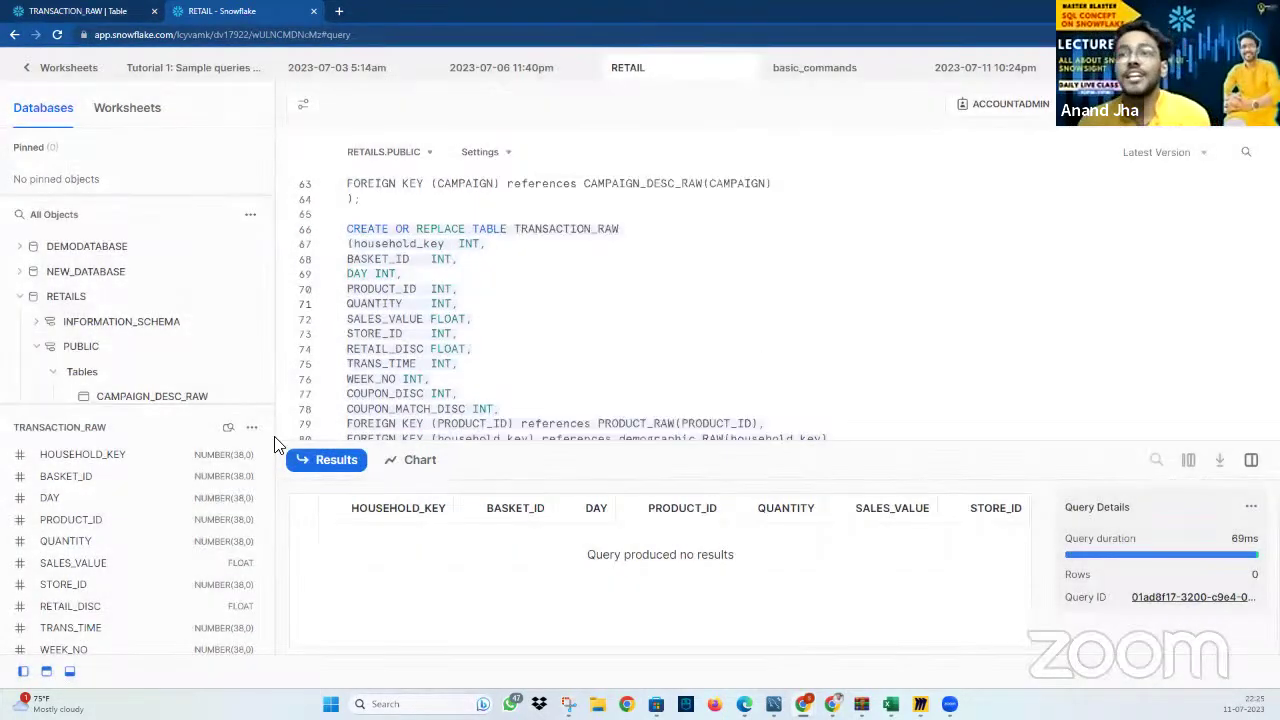
{"action": "left_click", "coordinate": [251, 430]}
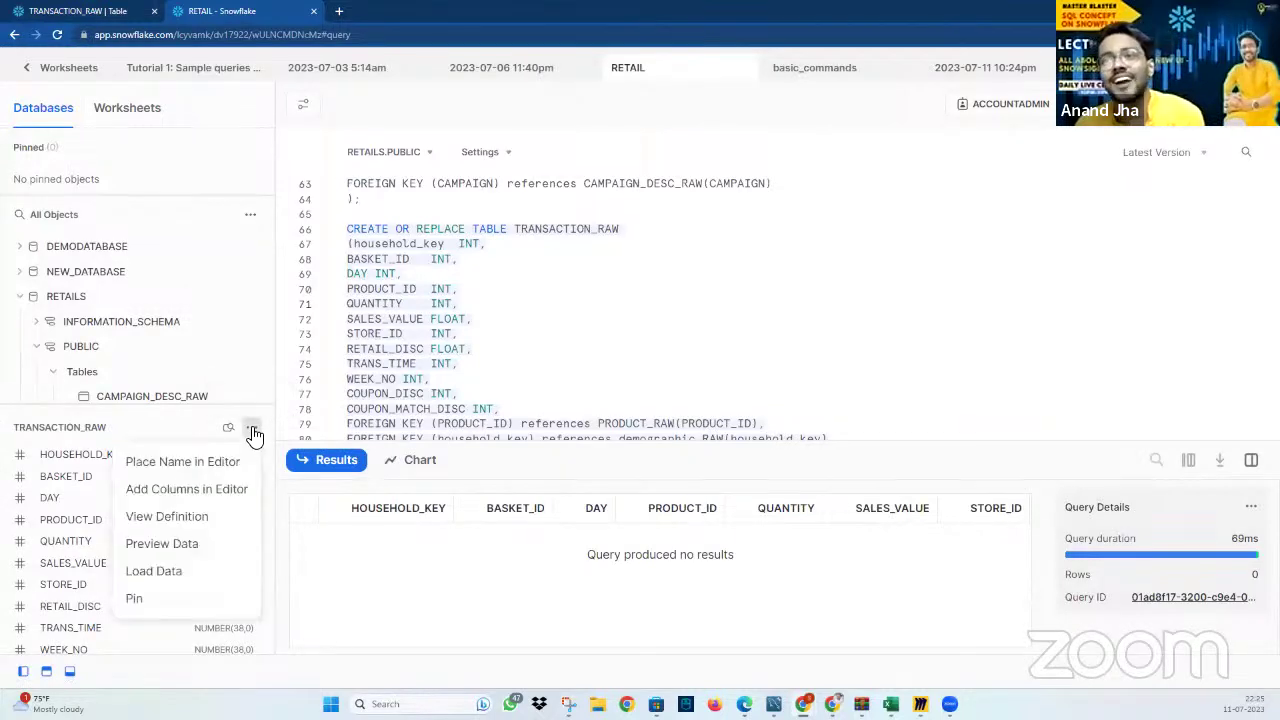
Start Load Data for TRANSACTION_RAW and pick trnx1_176 from the Downloads folder
{"action": "left_click", "coordinate": [145, 571]}
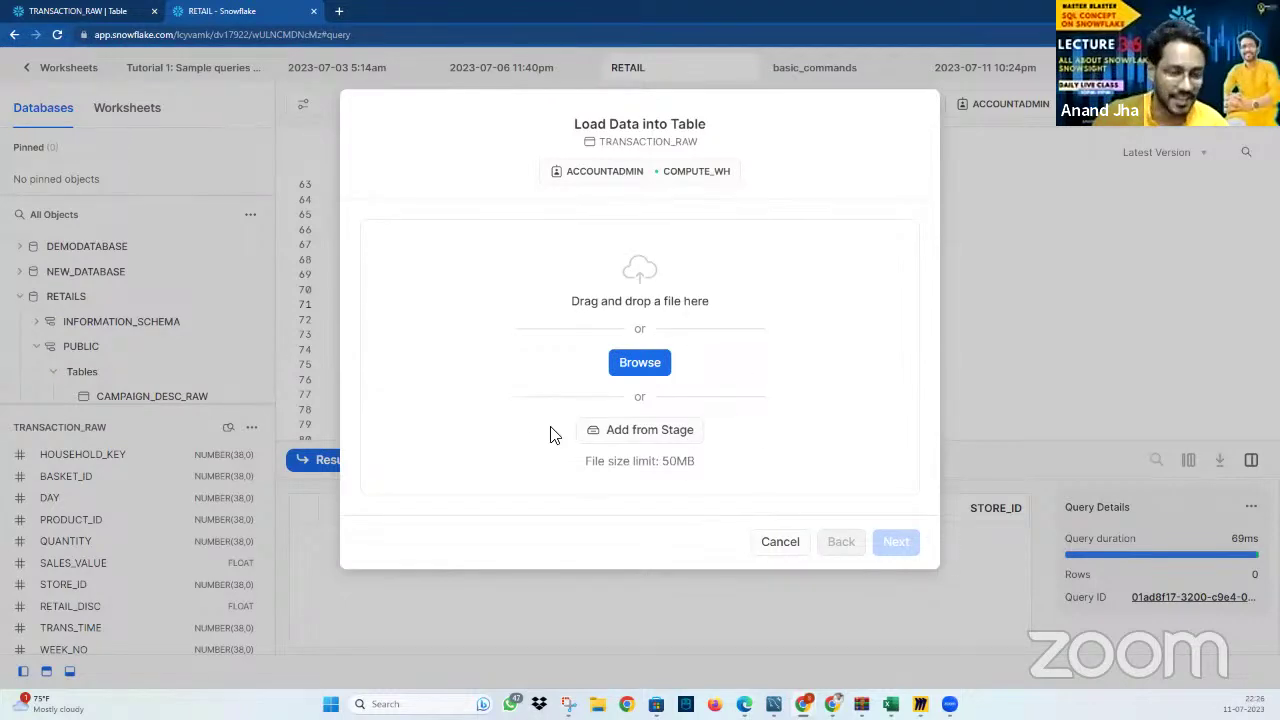
{"action": "left_click", "coordinate": [655, 365]}
{"action": "scroll", "coordinate": [100, 168], "scroll_direction": "up", "scroll_amount": 4}
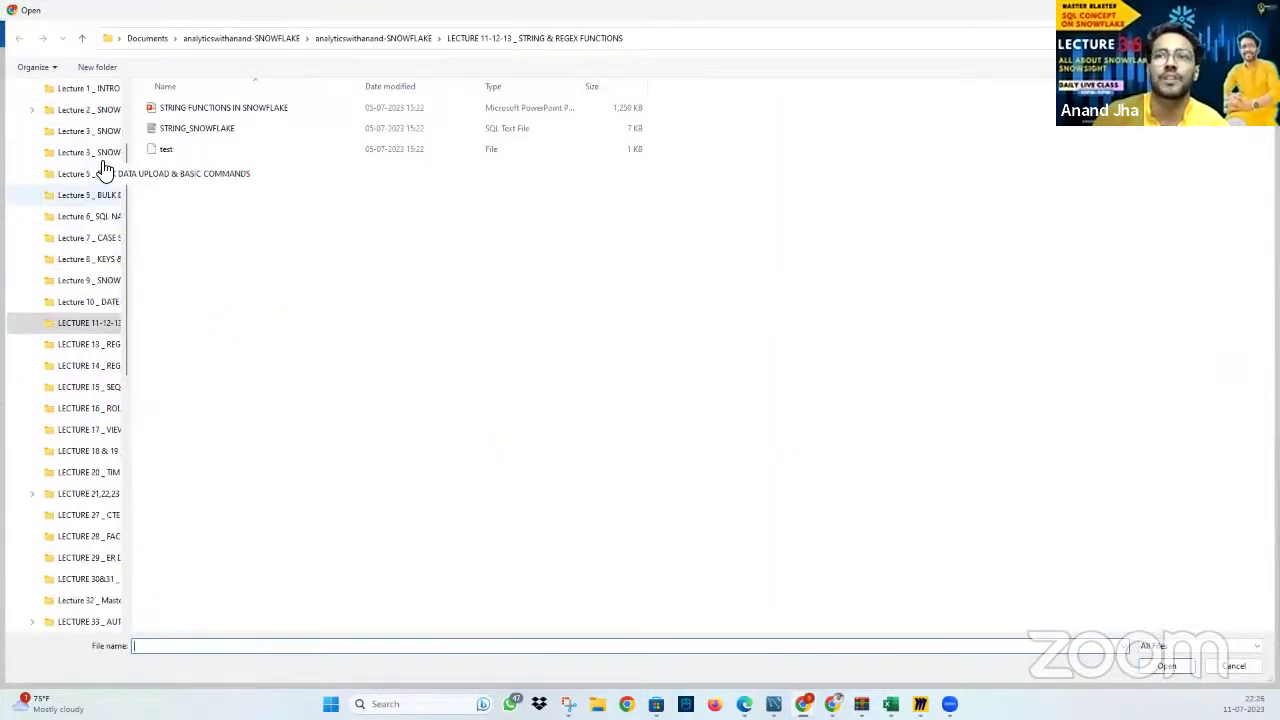
{"action": "scroll", "coordinate": [100, 168], "scroll_direction": "up", "scroll_amount": 3}
{"action": "left_click", "coordinate": [31, 132]}
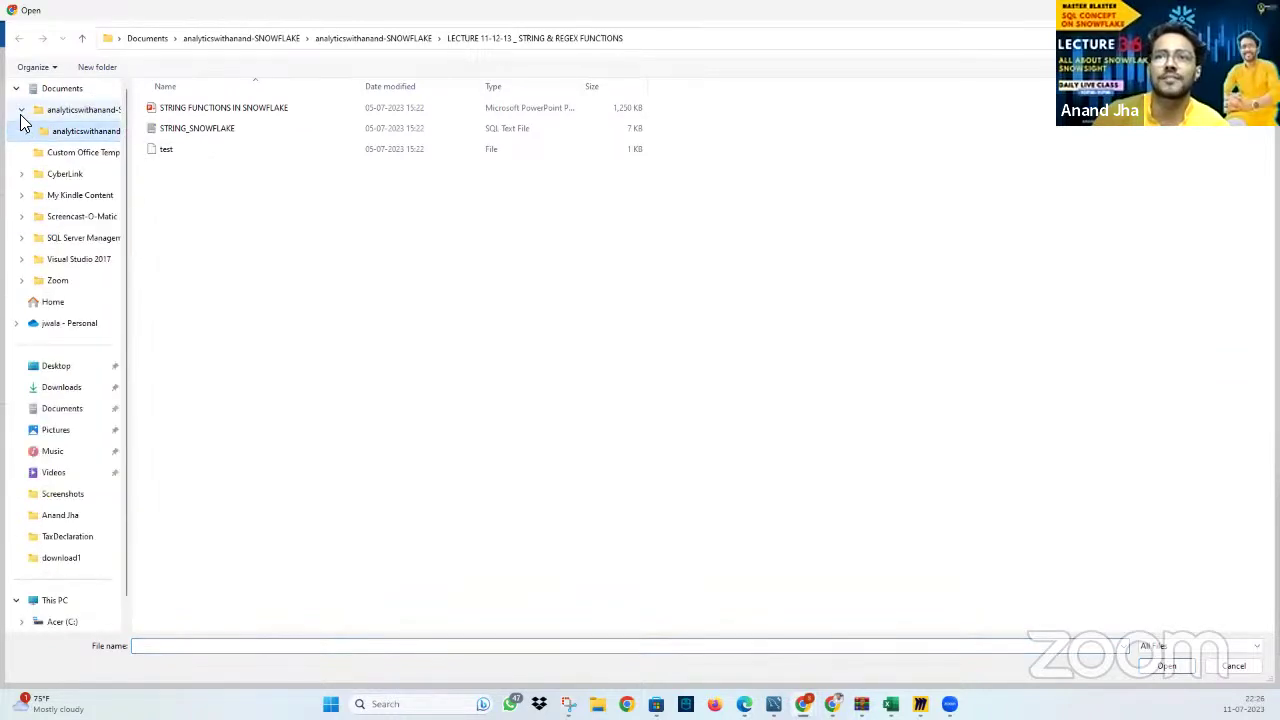
{"action": "left_click", "coordinate": [22, 112]}
{"action": "left_click", "coordinate": [30, 385]}
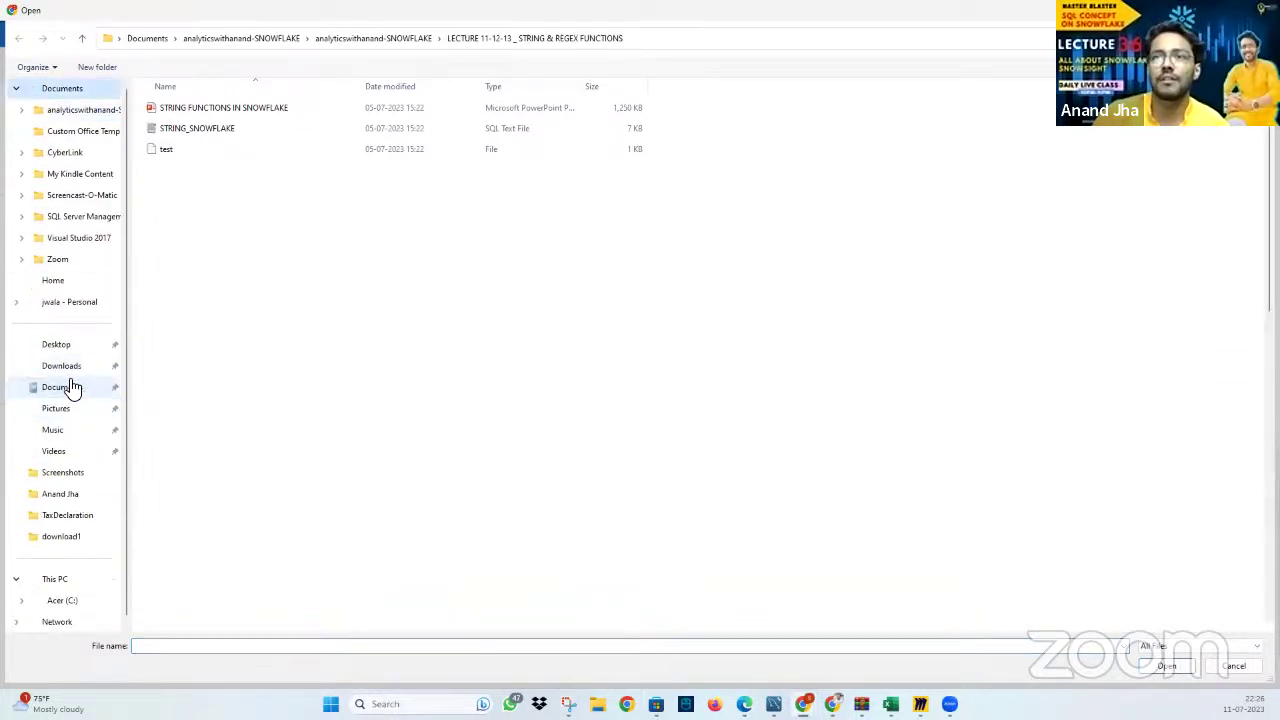
{"action": "left_click", "coordinate": [57, 366]}
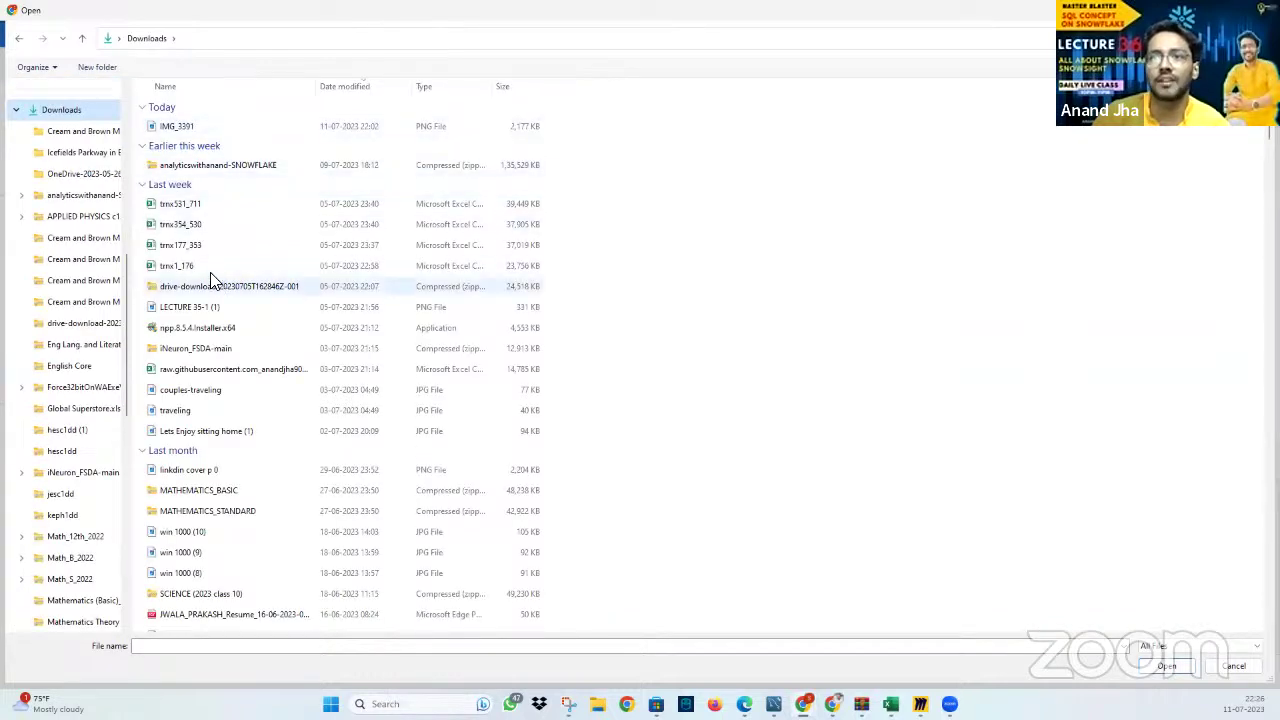
{"action": "left_click", "coordinate": [204, 267]}
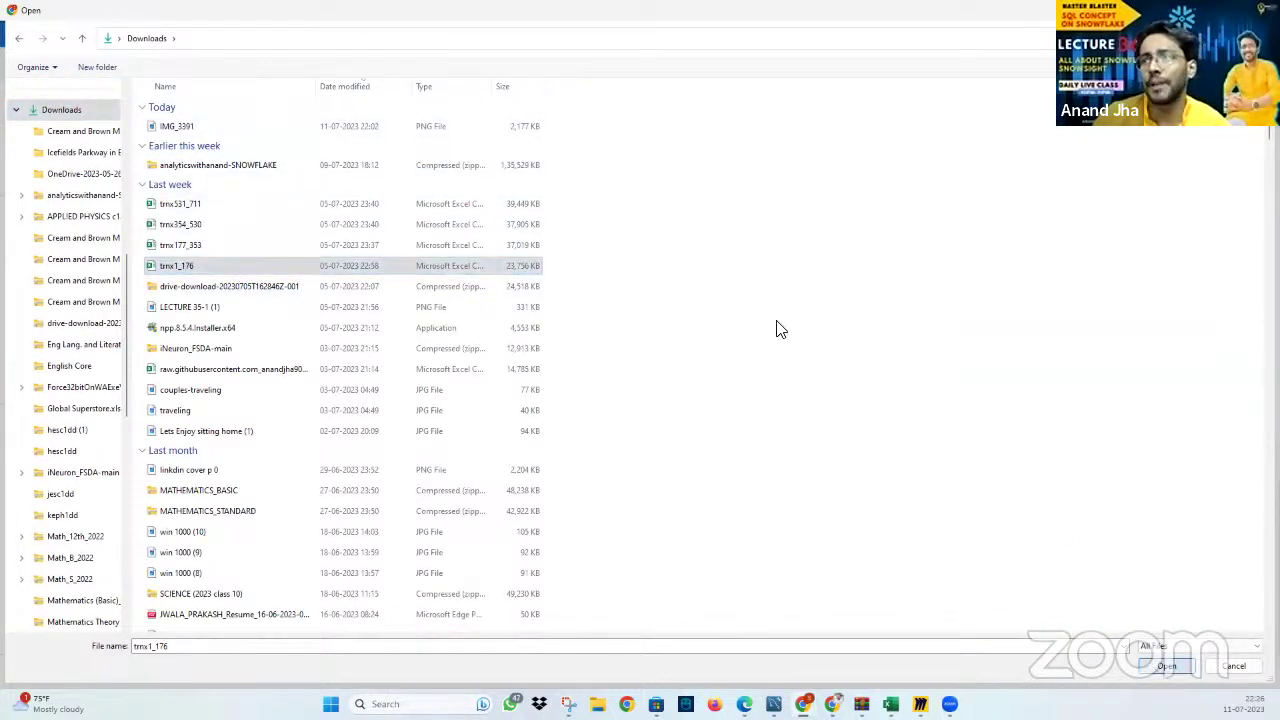
{"action": "key", "text": "Return"}
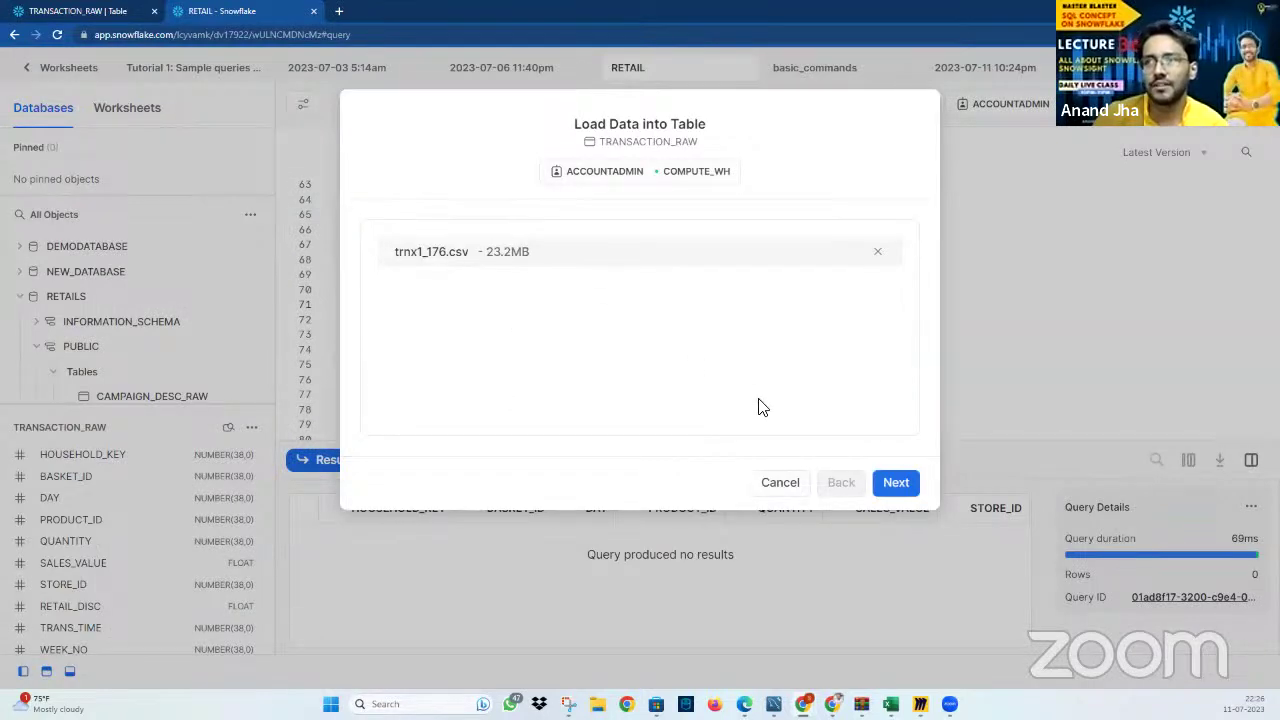
Upload trnx1_176.csv and set Delimited Files format with Skip one line for the header
{"action": "left_click", "coordinate": [896, 488]}
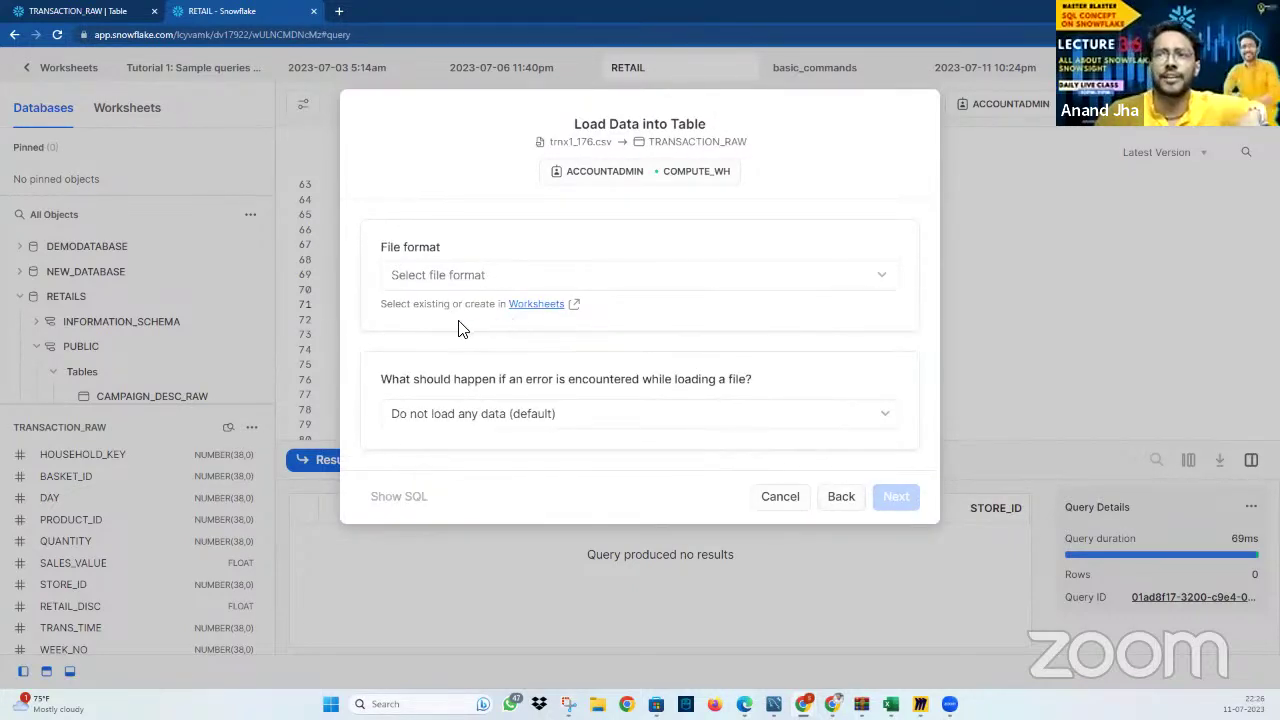
{"action": "left_click", "coordinate": [474, 285]}
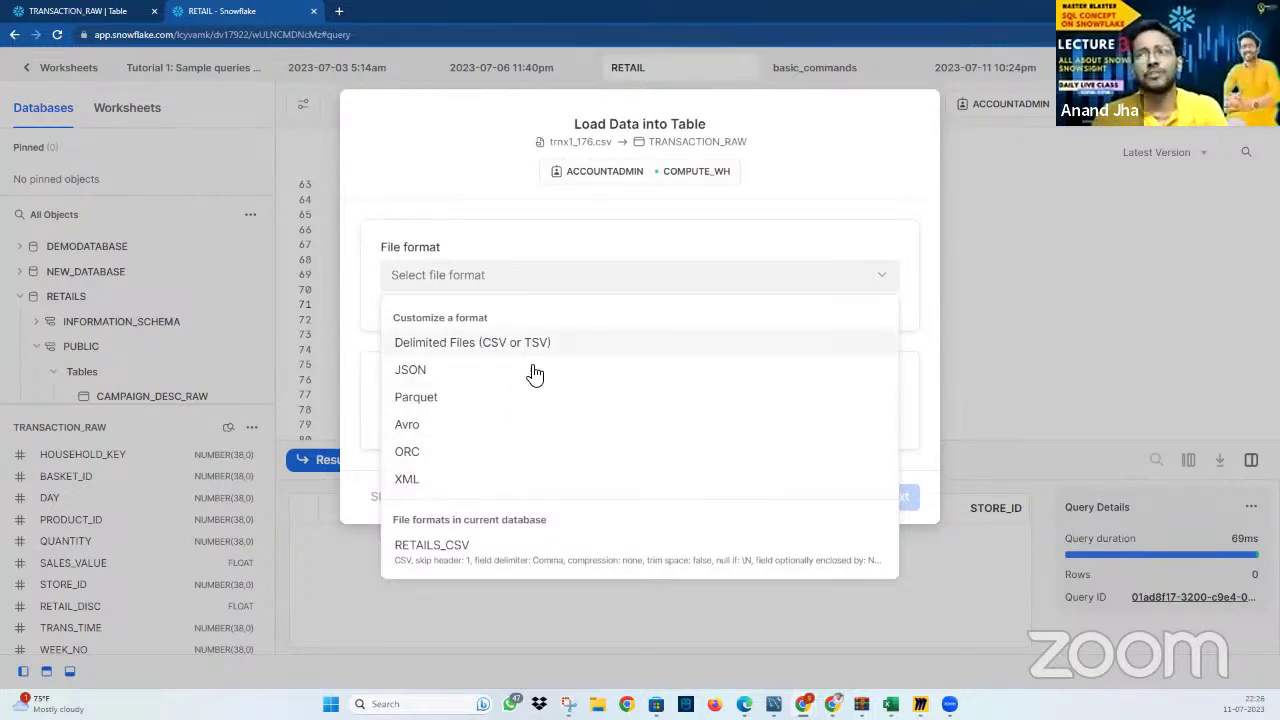
{"action": "key", "text": "Escape"}
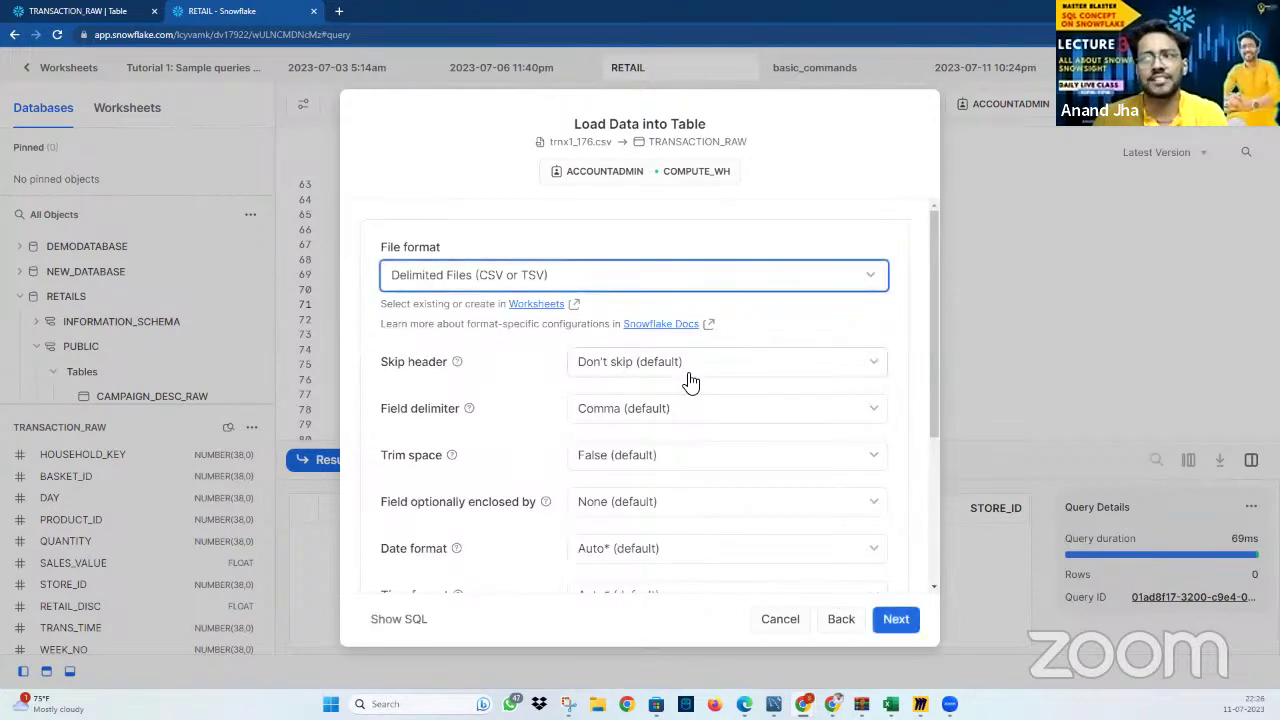
{"action": "left_click", "coordinate": [686, 377]}
{"action": "left_click", "coordinate": [662, 430]}
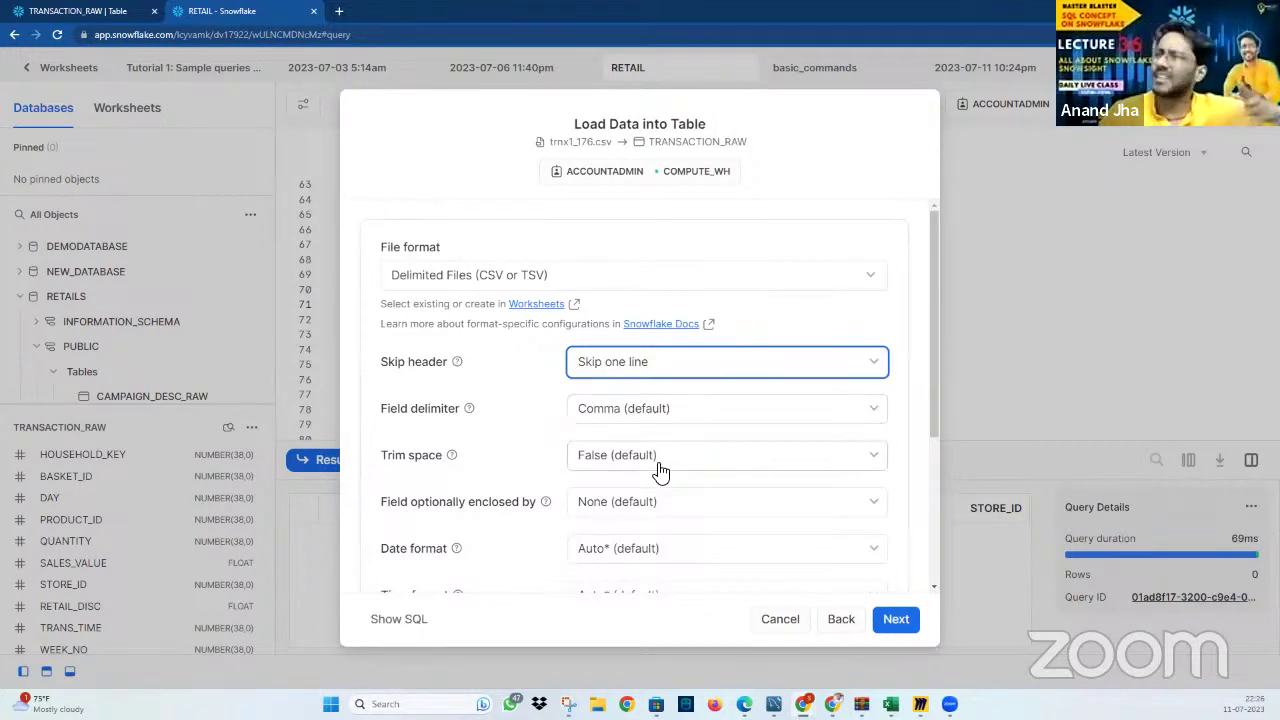
{"action": "scroll", "coordinate": [660, 470], "scroll_direction": "down", "scroll_amount": 1}
{"action": "scroll", "coordinate": [760, 497], "scroll_direction": "down", "scroll_amount": 2}
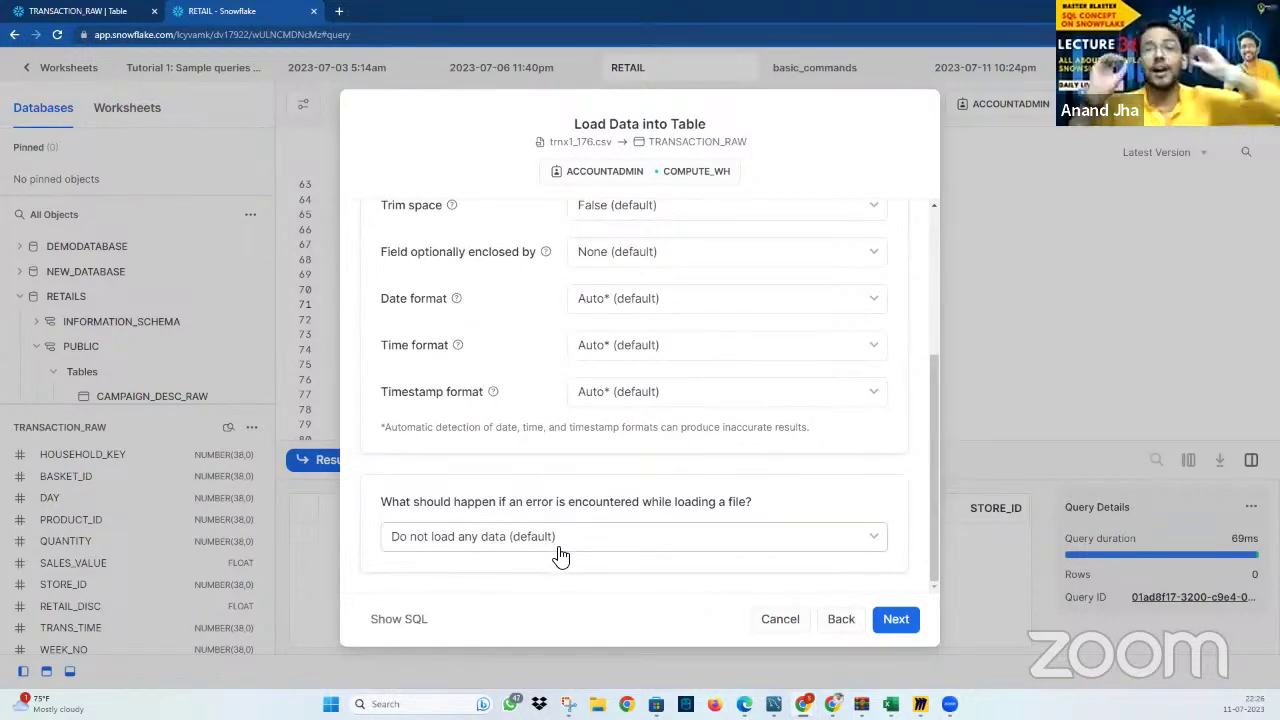
Keep abort-on-error, review the generated COPY INTO SQL, then cancel the load
{"action": "left_click", "coordinate": [591, 551]}
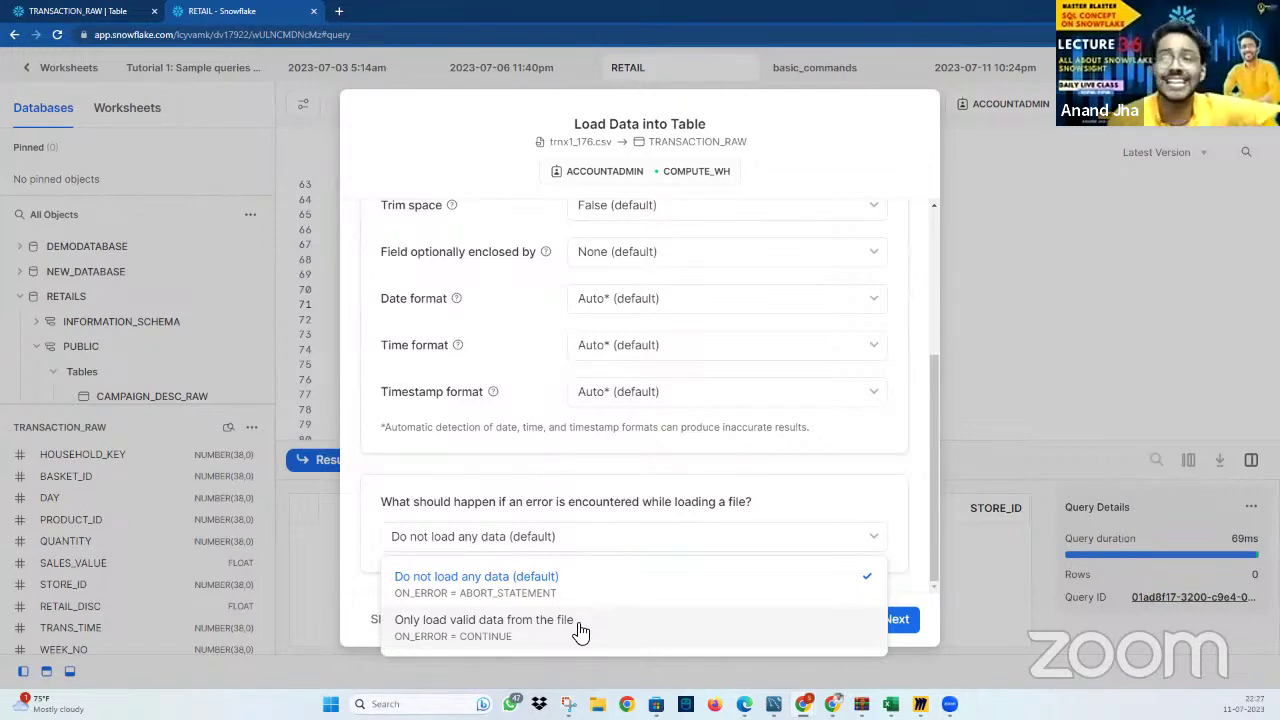
{"action": "left_click", "coordinate": [520, 596]}
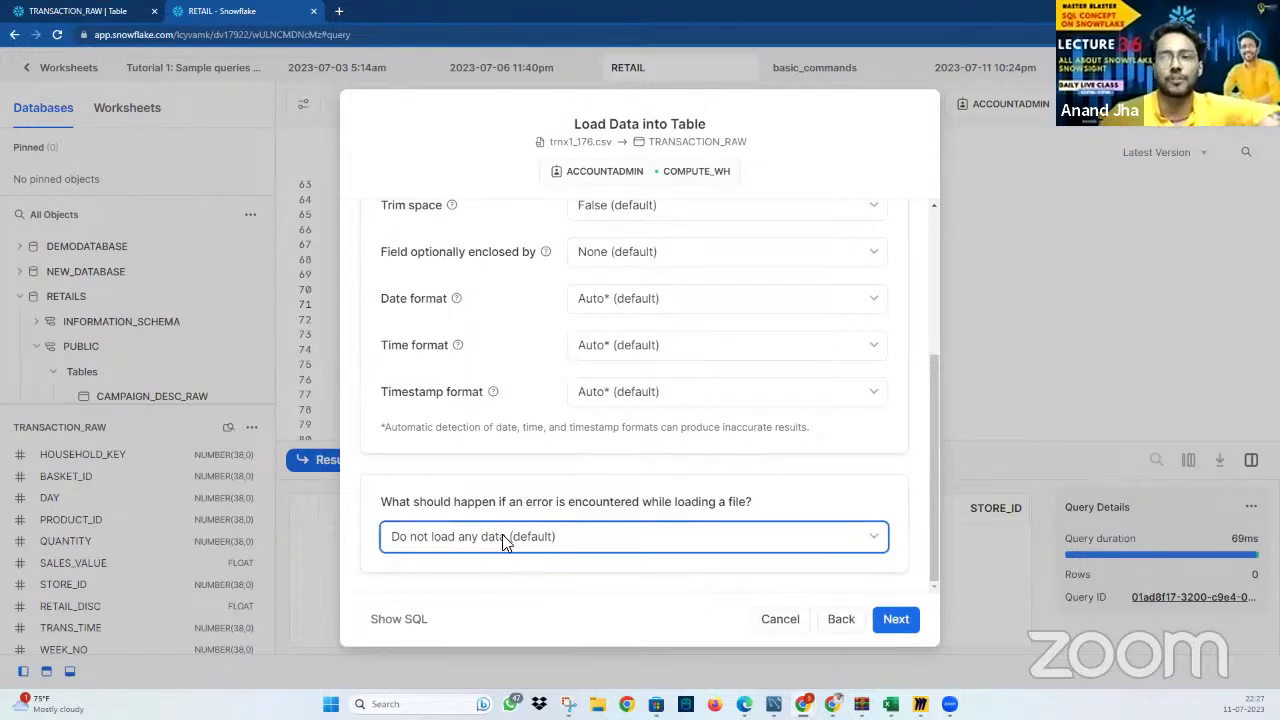
{"action": "left_click", "coordinate": [406, 622]}
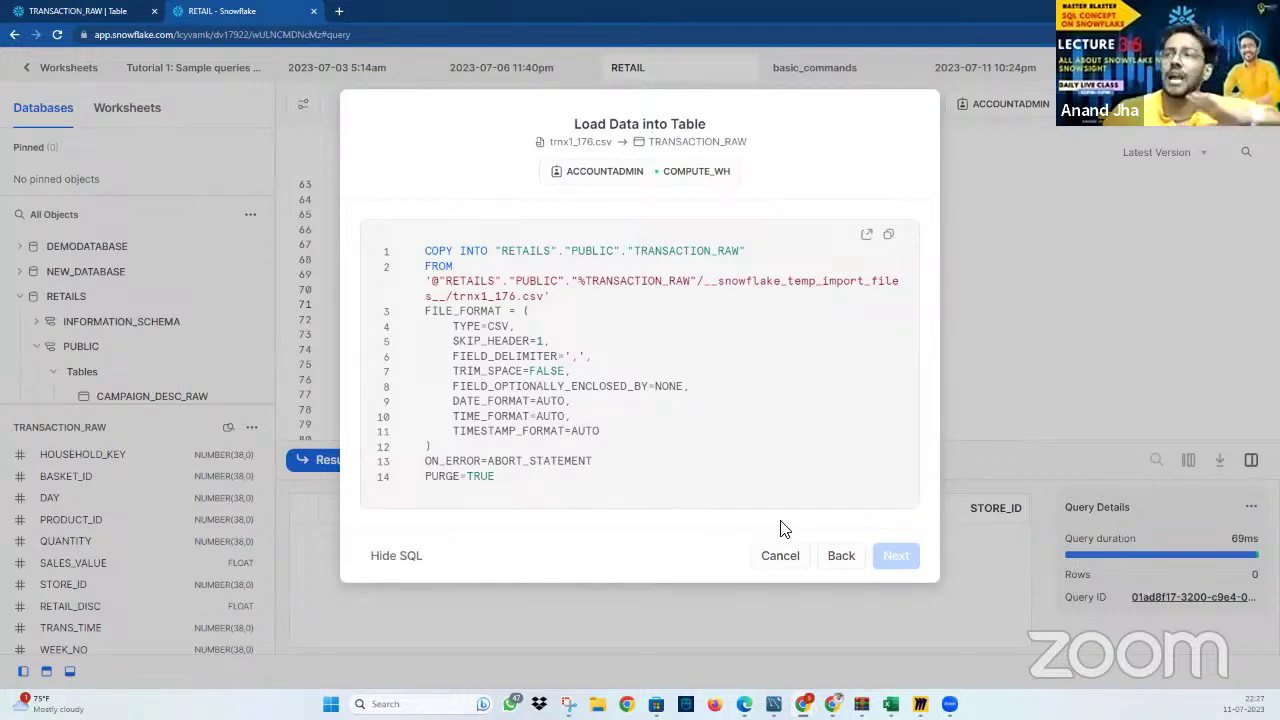
{"action": "left_click", "coordinate": [782, 557]}
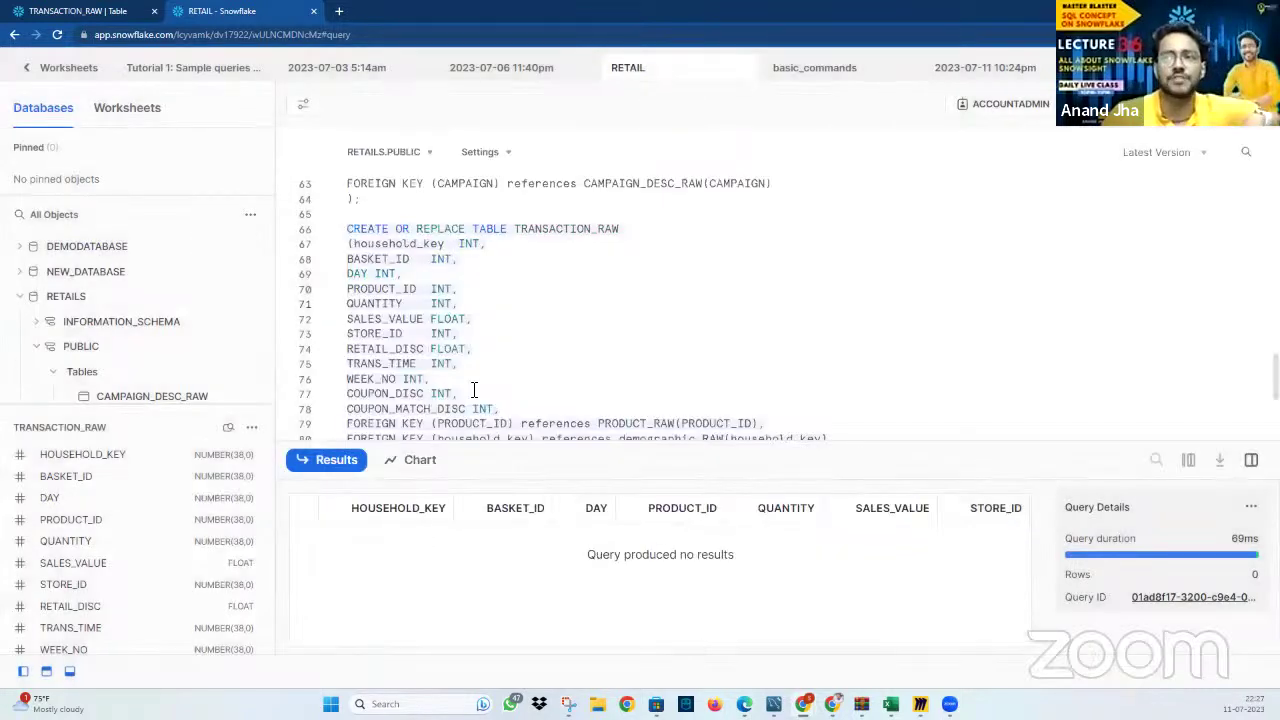
Reattach trnx1_176.csv (23.2MB) in TRANSACTION_RAW's Load Data dialog and continue
{"action": "scroll", "coordinate": [470, 385], "scroll_direction": "down", "scroll_amount": 3}
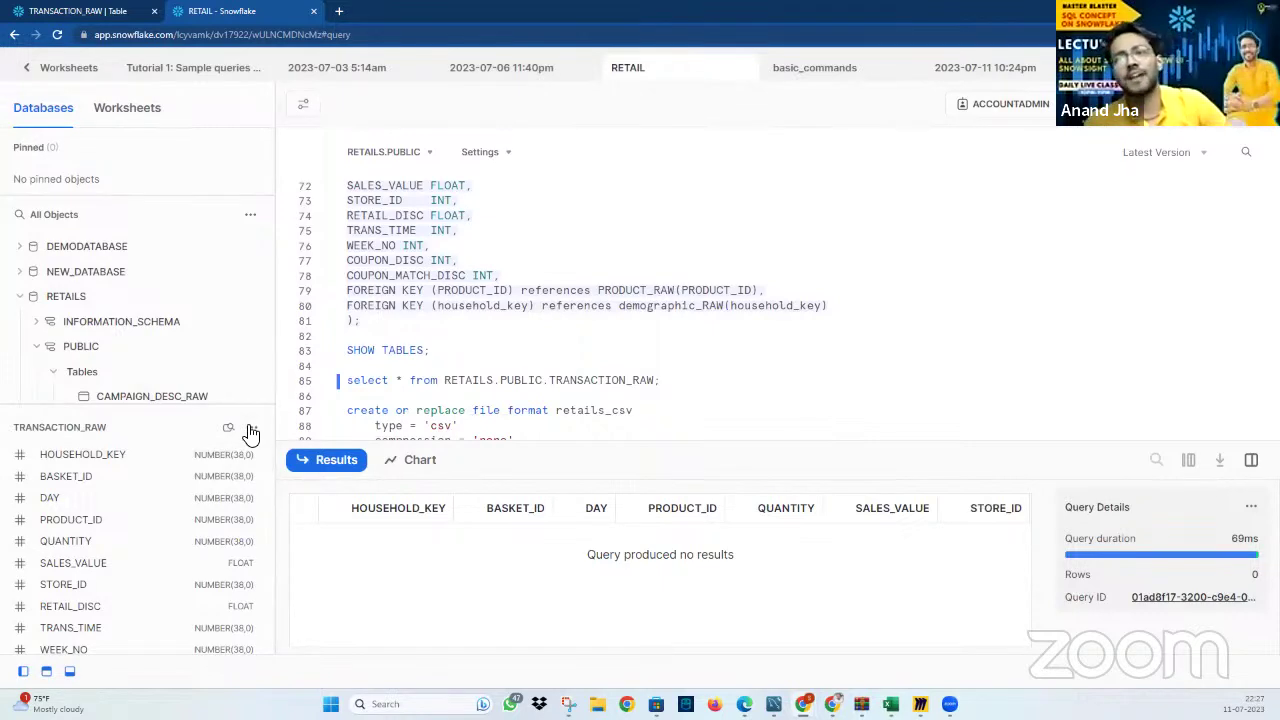
{"action": "left_click", "coordinate": [251, 427]}
{"action": "left_click", "coordinate": [206, 583]}
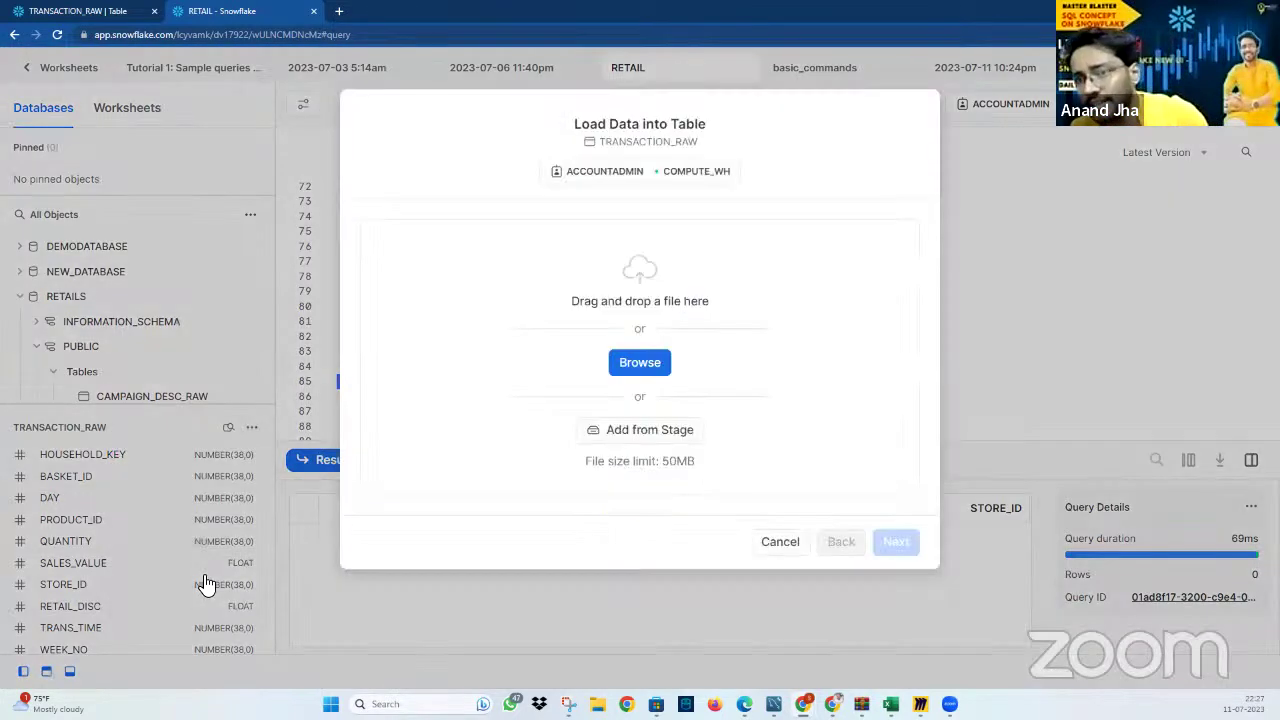
{"action": "left_click", "coordinate": [646, 368]}
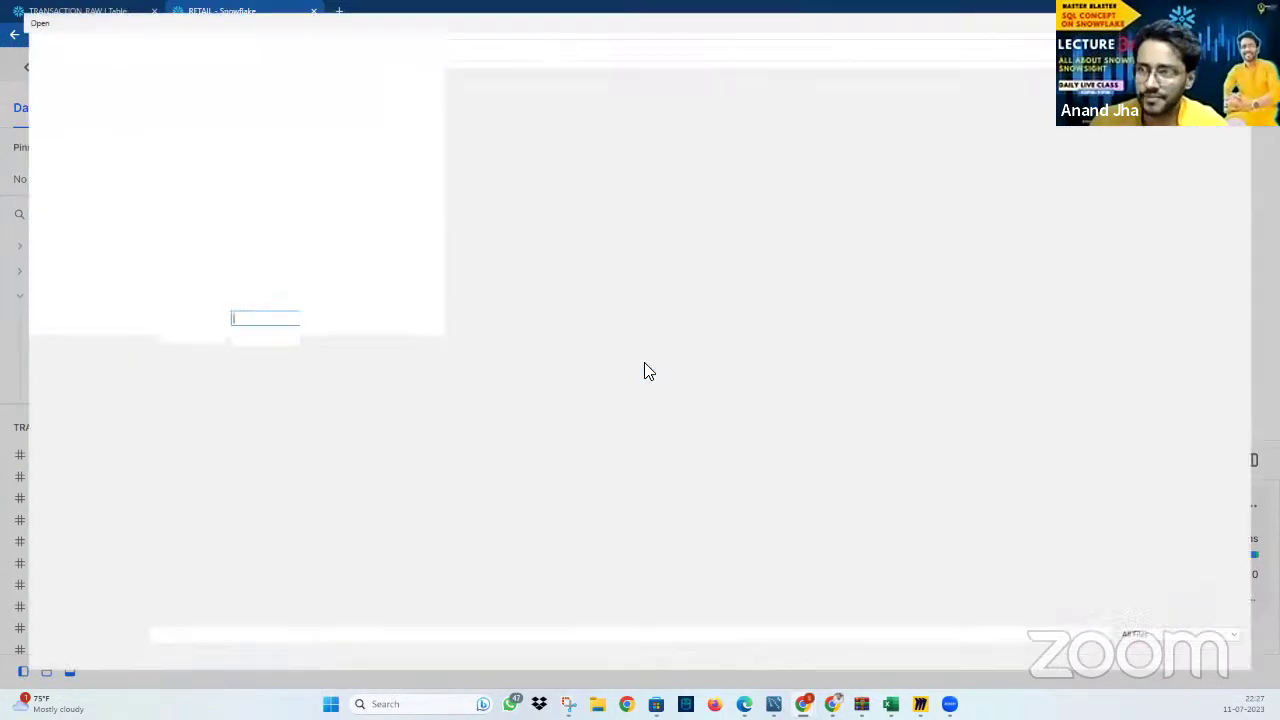
{"action": "left_click", "coordinate": [229, 264]}
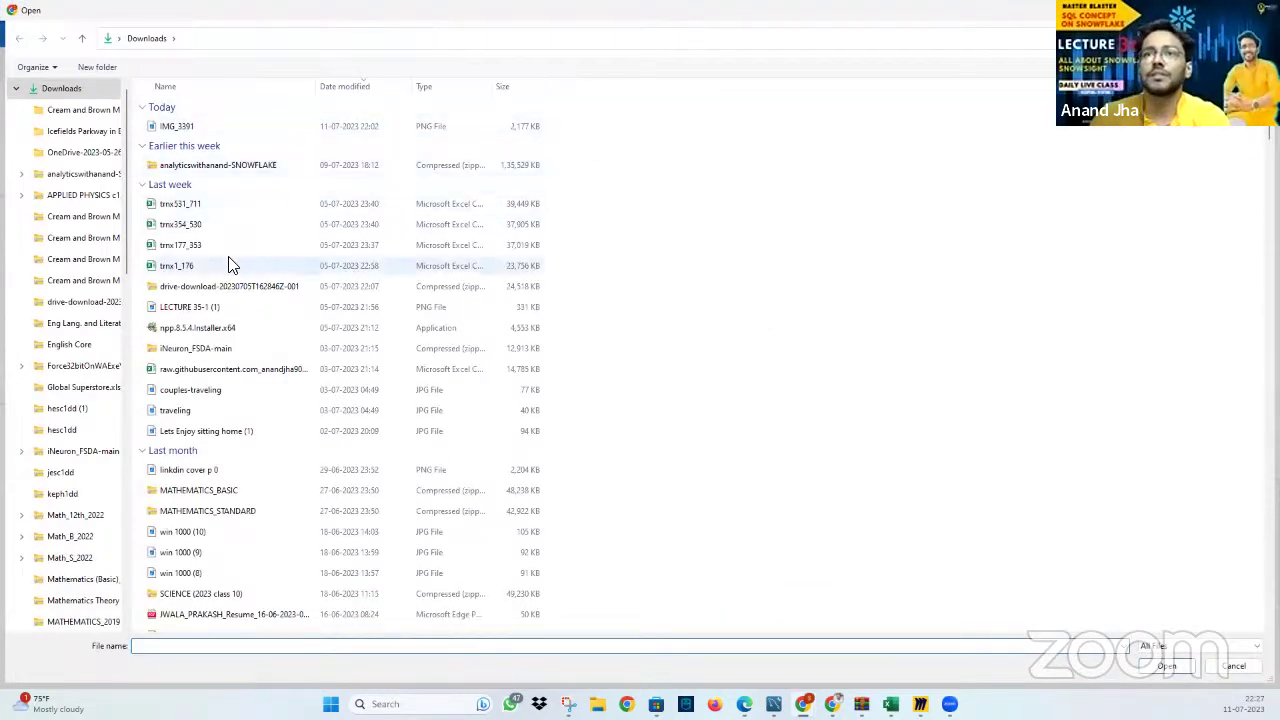
{"action": "double_click", "coordinate": [320, 265]}
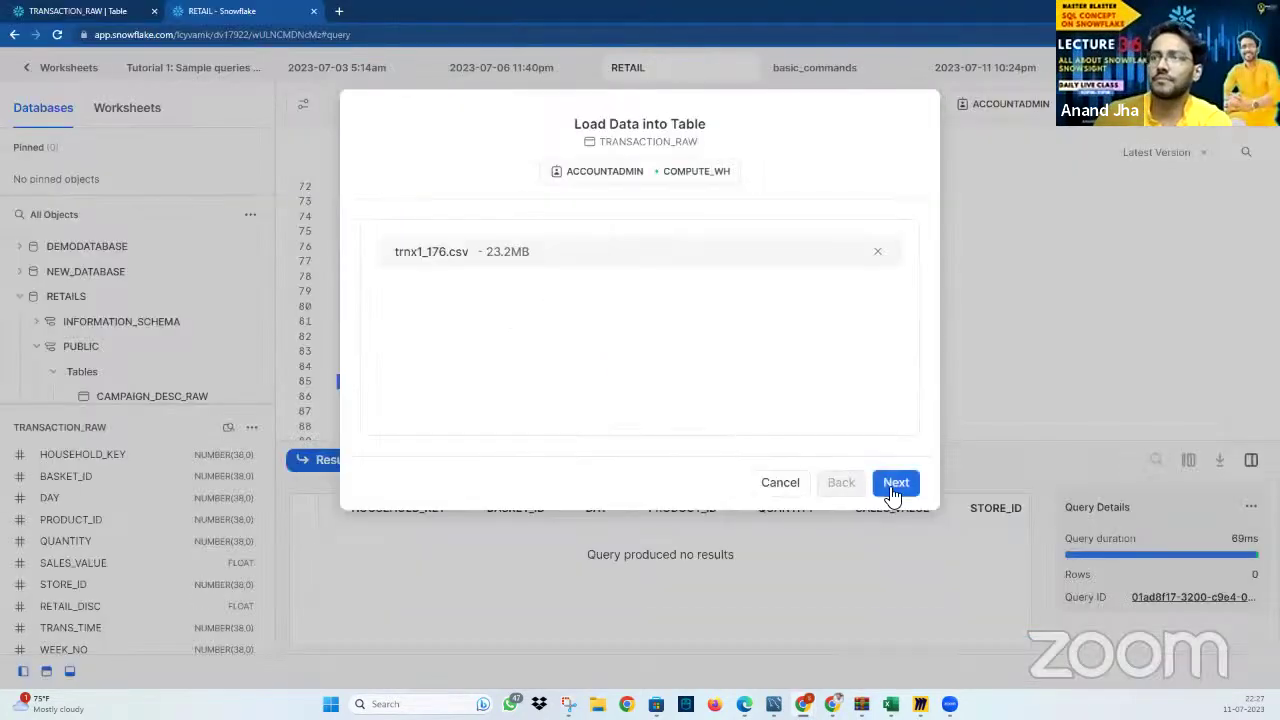
{"action": "left_click", "coordinate": [894, 490]}
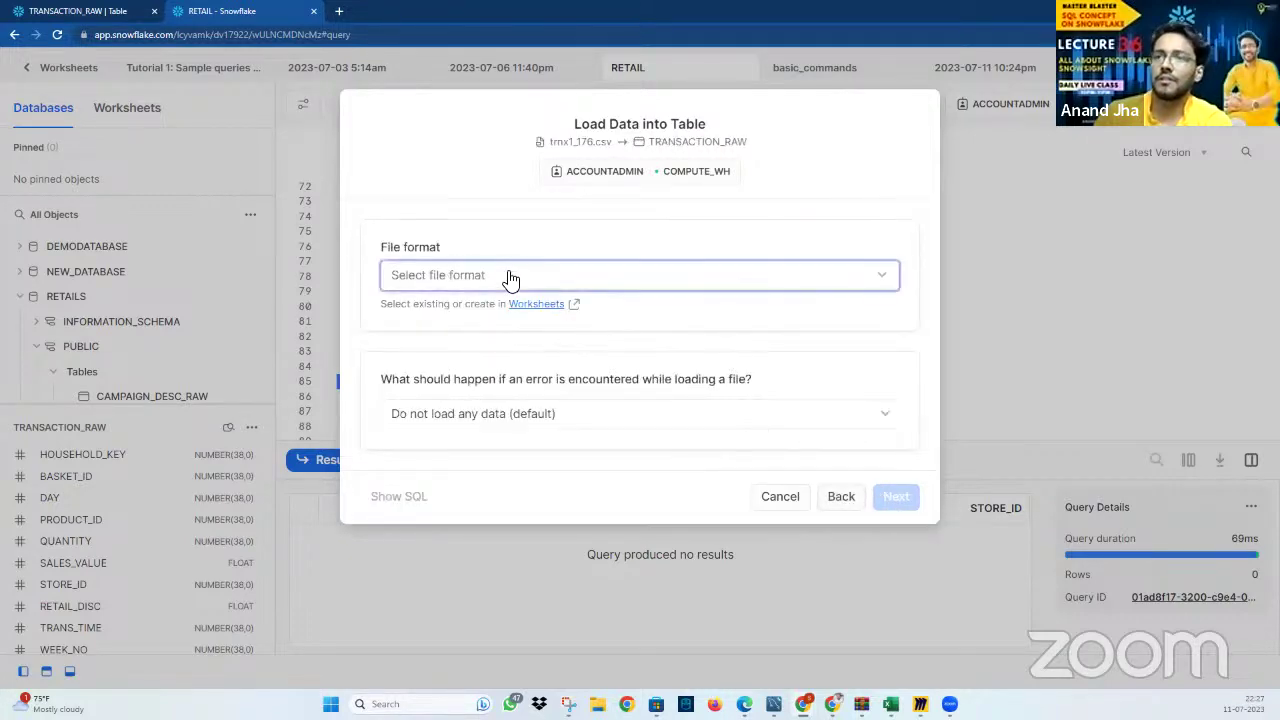
Choose Delimited Files, skip one header line, and keep comma as the field delimiter
{"action": "left_click", "coordinate": [508, 277]}
{"action": "left_click", "coordinate": [476, 340]}
{"action": "left_click", "coordinate": [628, 365]}
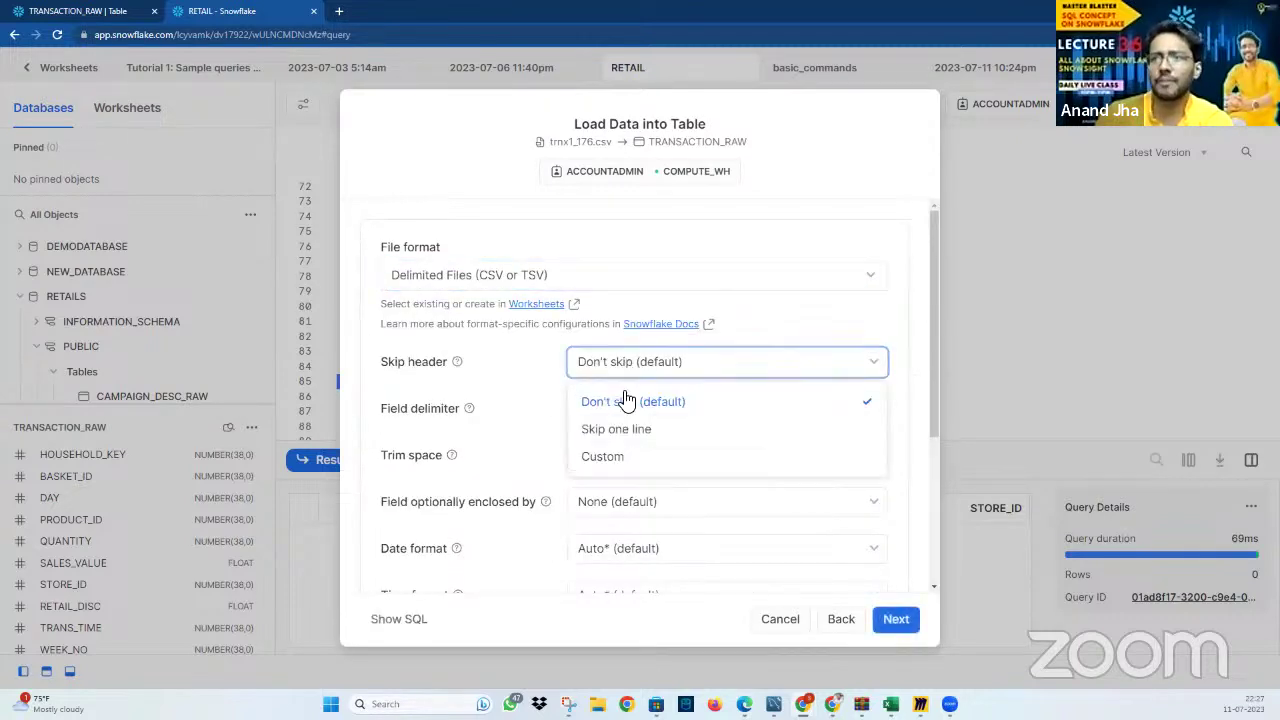
{"action": "left_click", "coordinate": [632, 428]}
{"action": "left_click", "coordinate": [654, 415]}
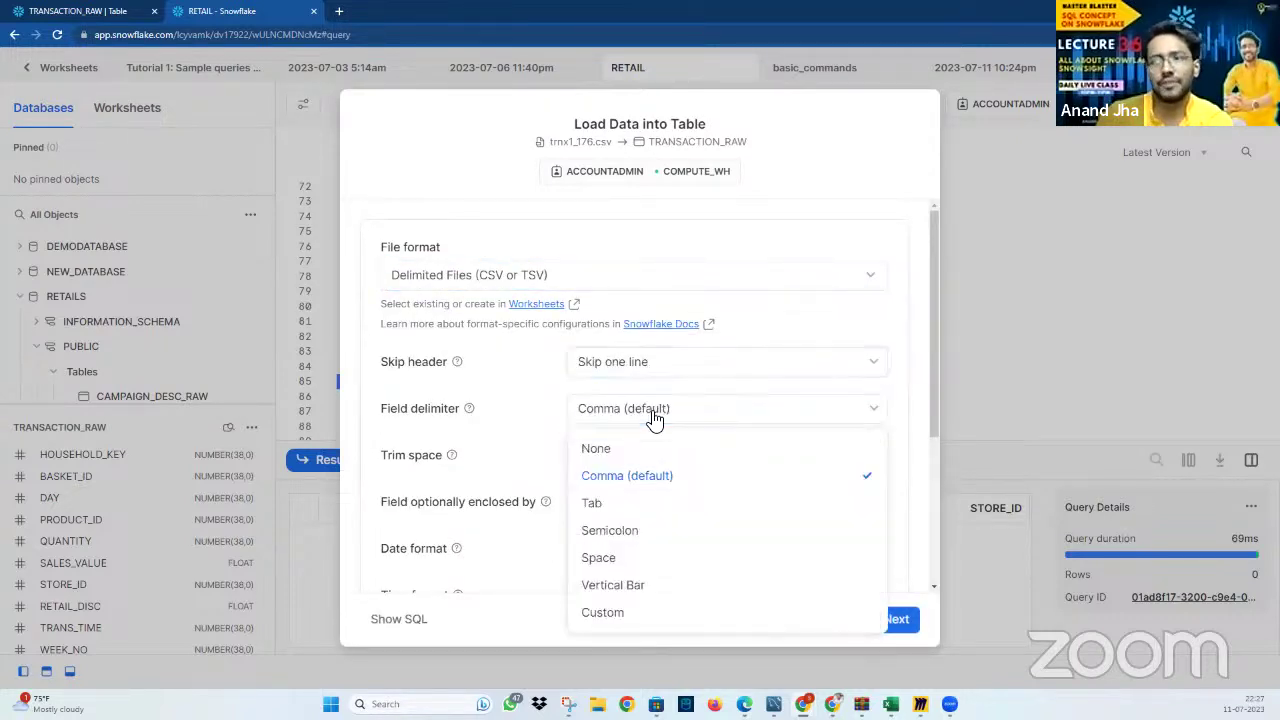
{"action": "left_click", "coordinate": [634, 478]}
Keep abort-on-error and load the file, inserting 450,416 rows into TRANSACTION_RAW
{"action": "scroll", "coordinate": [714, 514], "scroll_direction": "down", "scroll_amount": 5}
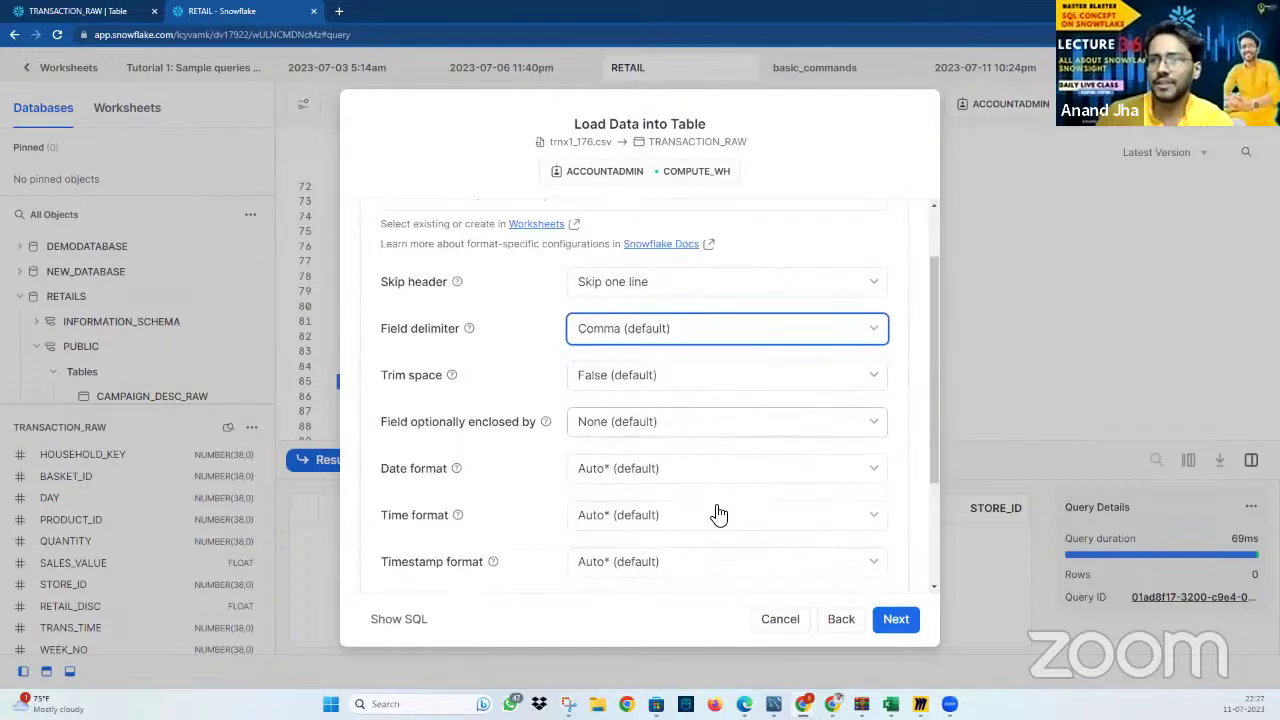
{"action": "left_click", "coordinate": [666, 536]}
{"action": "left_click", "coordinate": [580, 578]}
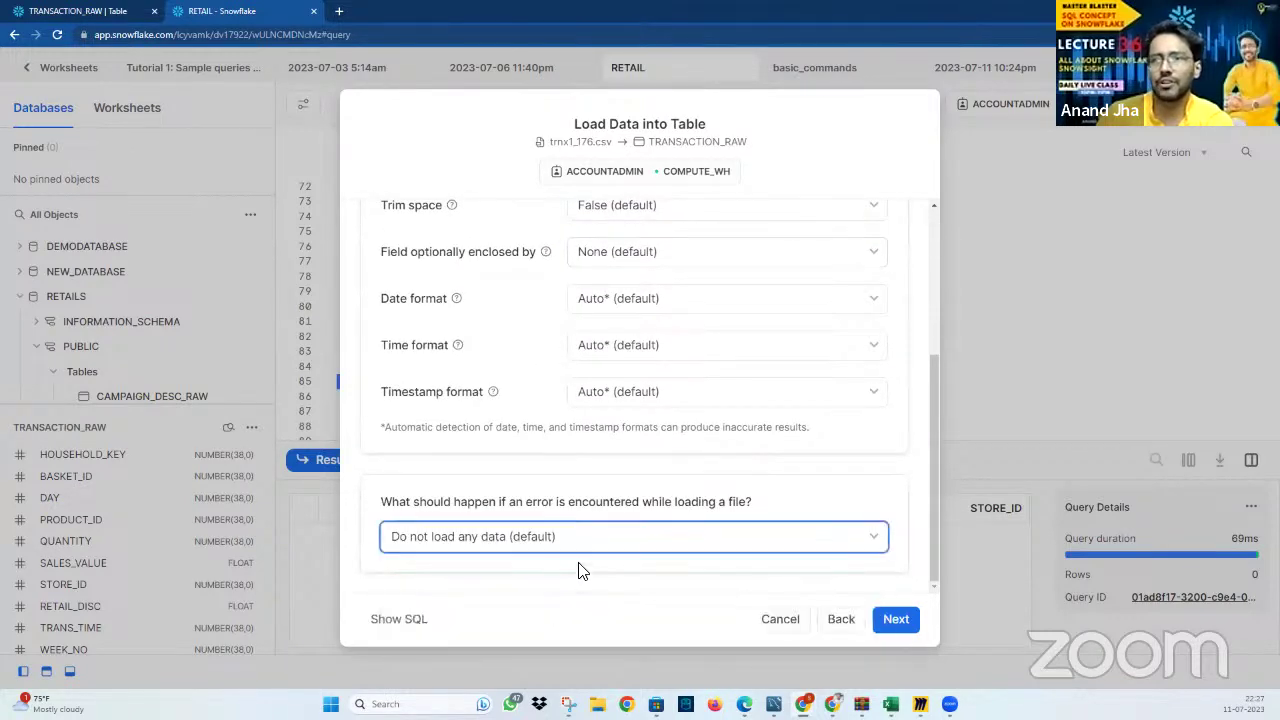
{"action": "left_click", "coordinate": [894, 624]}
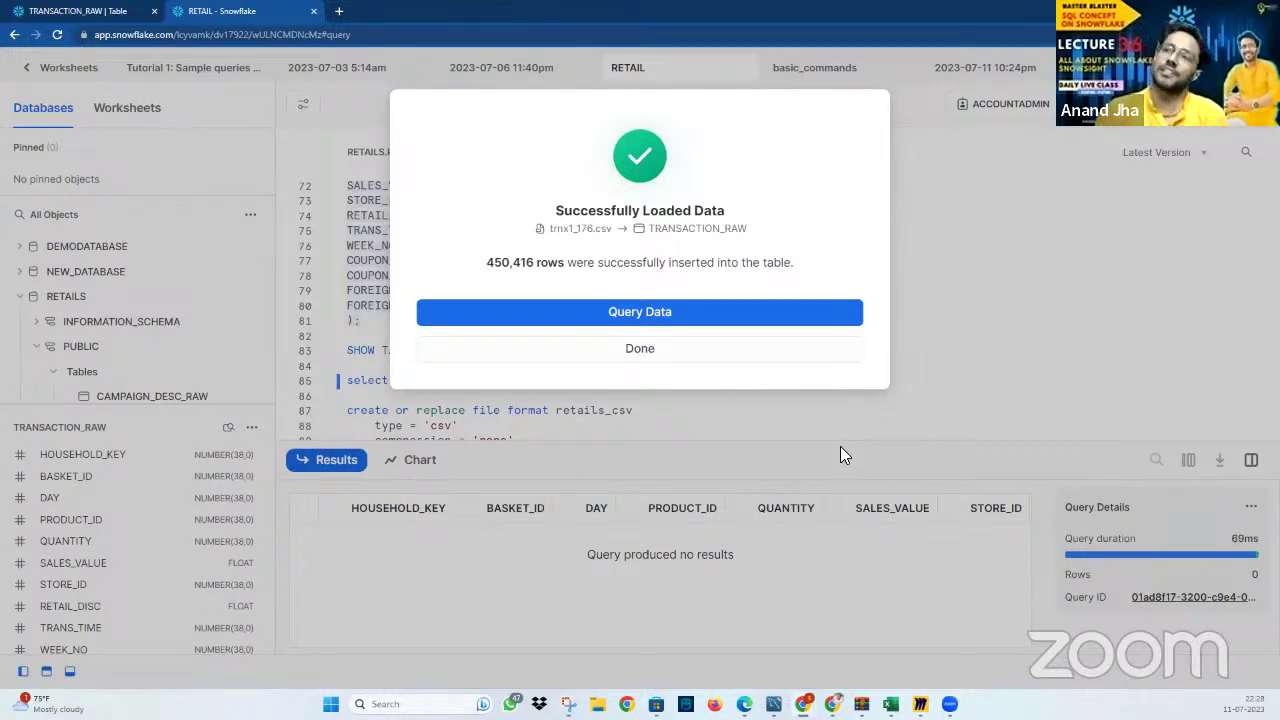
{"action": "left_click", "coordinate": [640, 348]}
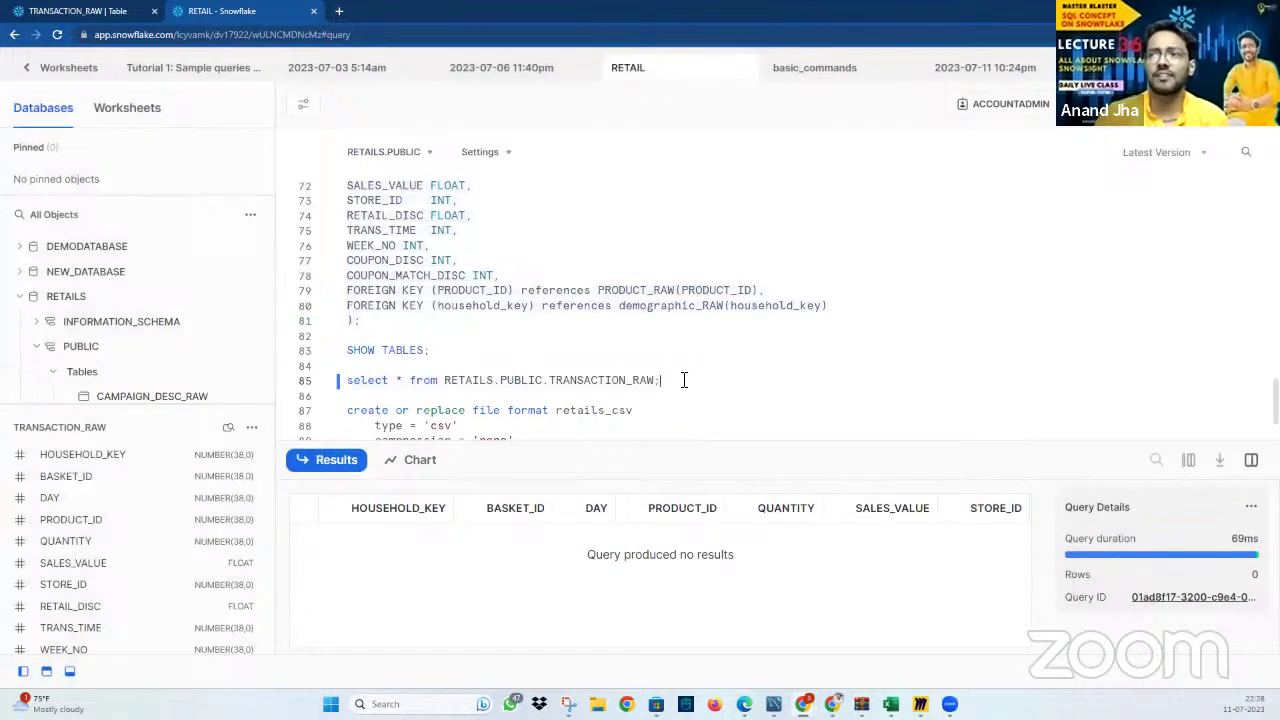
Run select * from RETAILS.PUBLIC.TRANSACTION_RAW to show the loaded rows (first 10,000)
{"action": "key", "text": "ctrl+Return"}
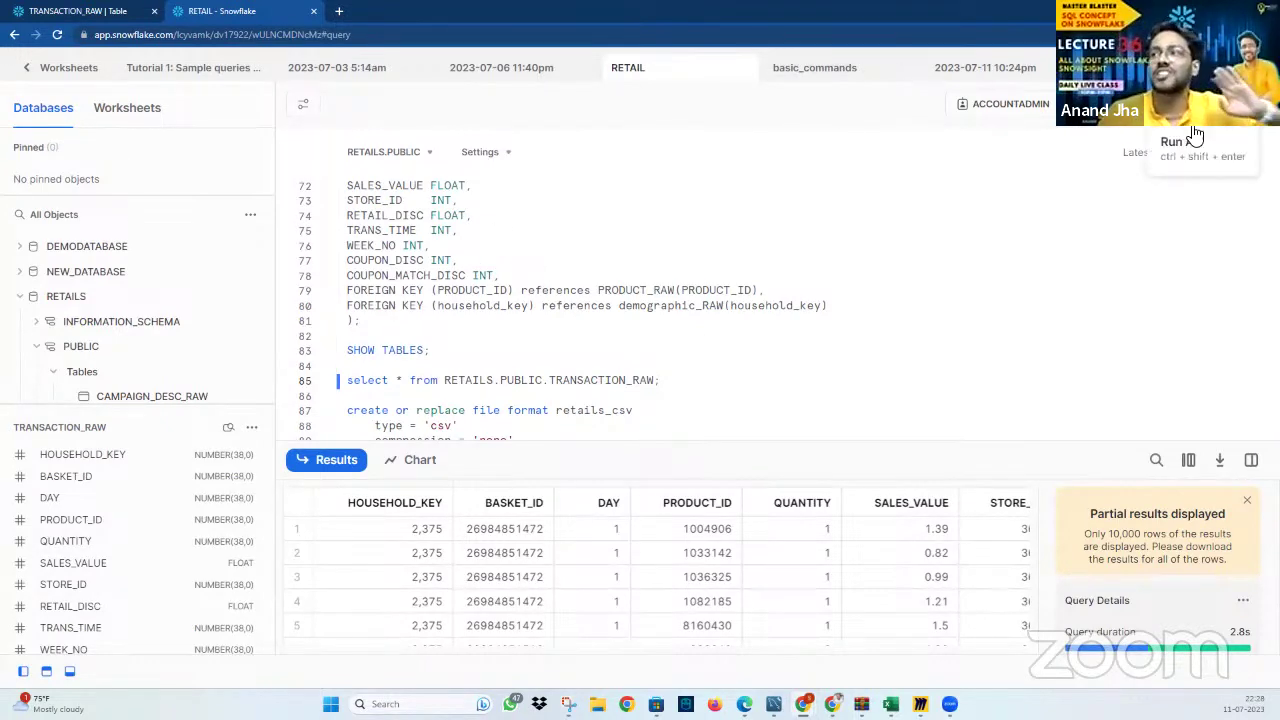
{"action": "scroll", "coordinate": [488, 398], "scroll_direction": "down", "scroll_amount": 2}
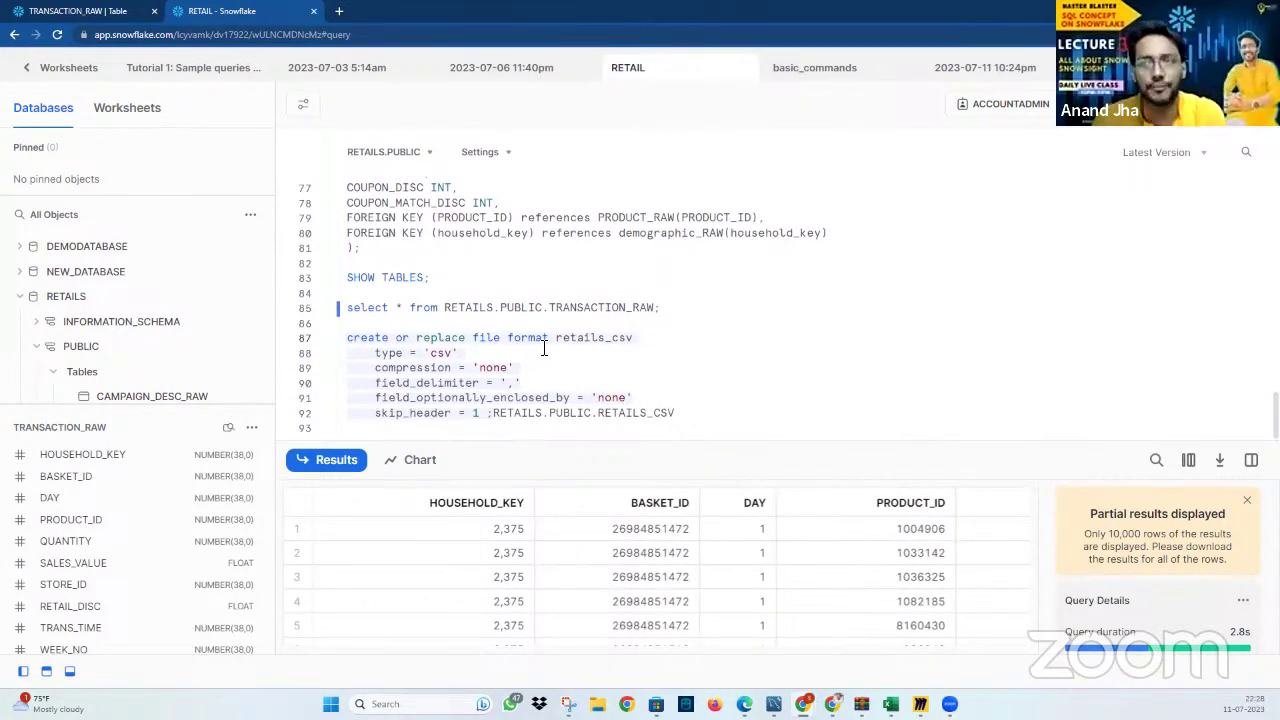
Fix the CREATE FILE FORMAT retails_csv statement by adding a semicolon and deleting stray text
{"action": "double_click", "coordinate": [455, 340]}
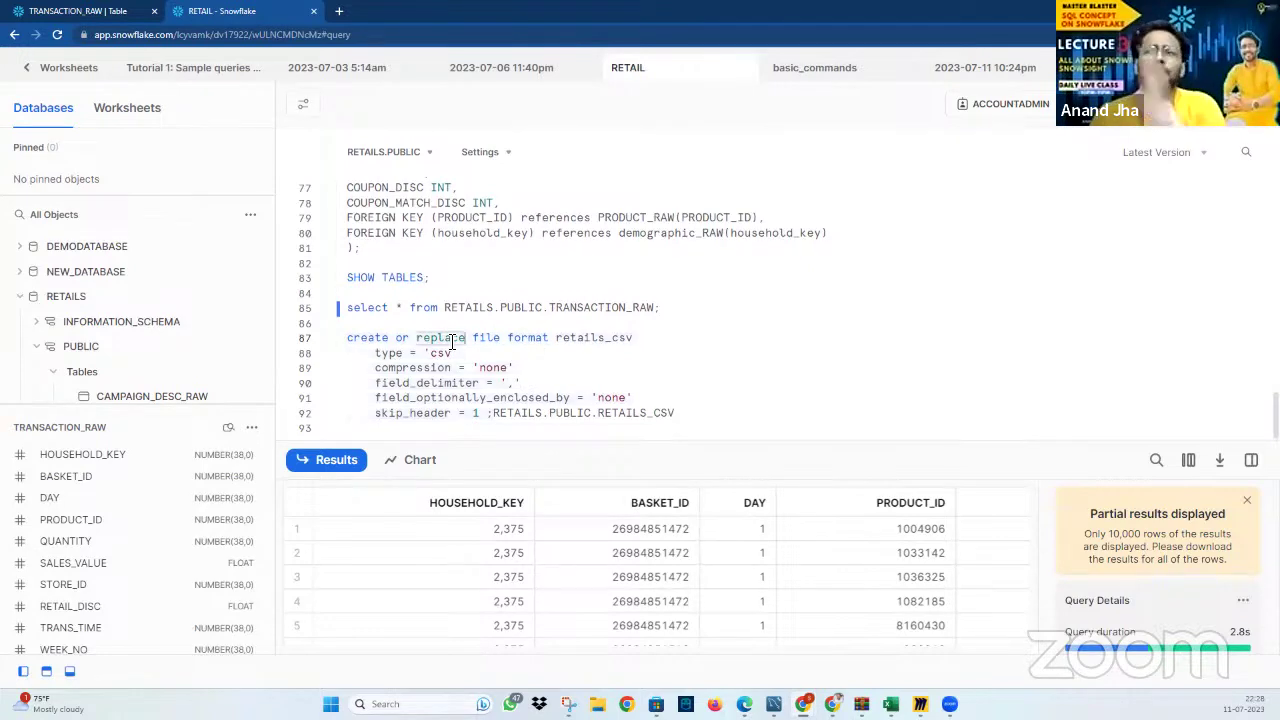
{"action": "double_click", "coordinate": [560, 340]}
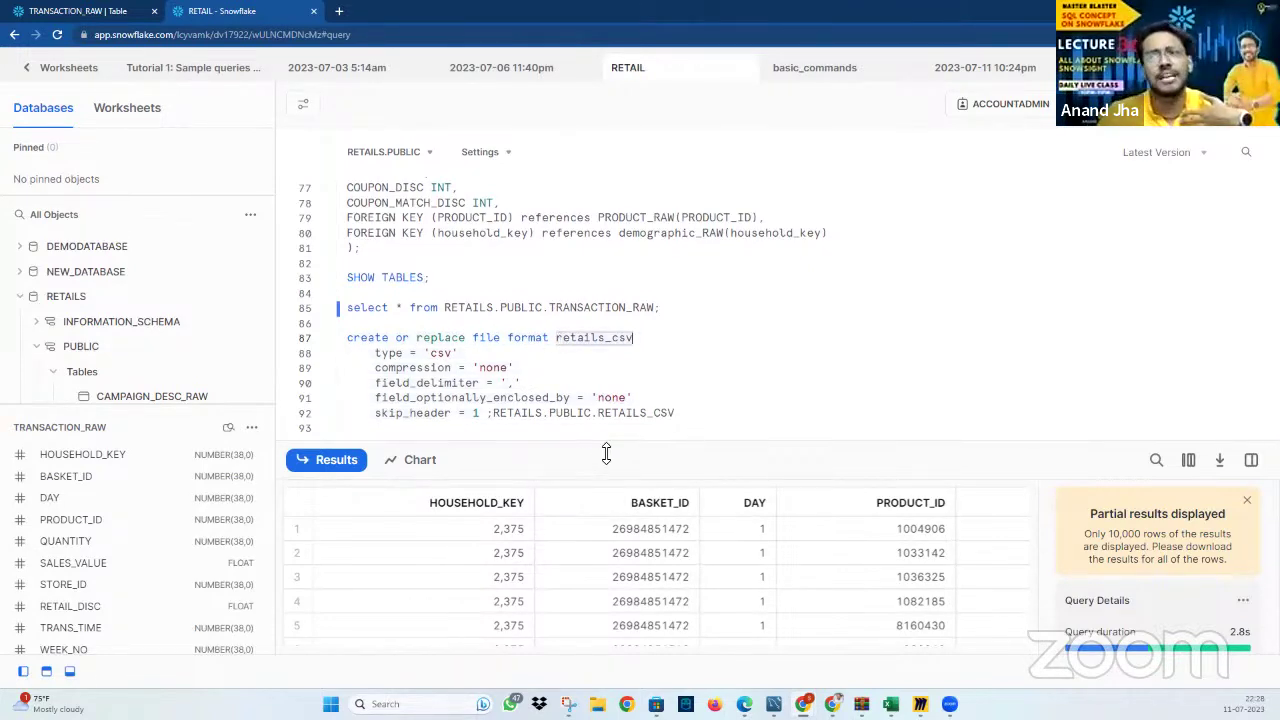
{"action": "left_click_drag", "start_coordinate": [700, 422], "coordinate": [322, 332]}
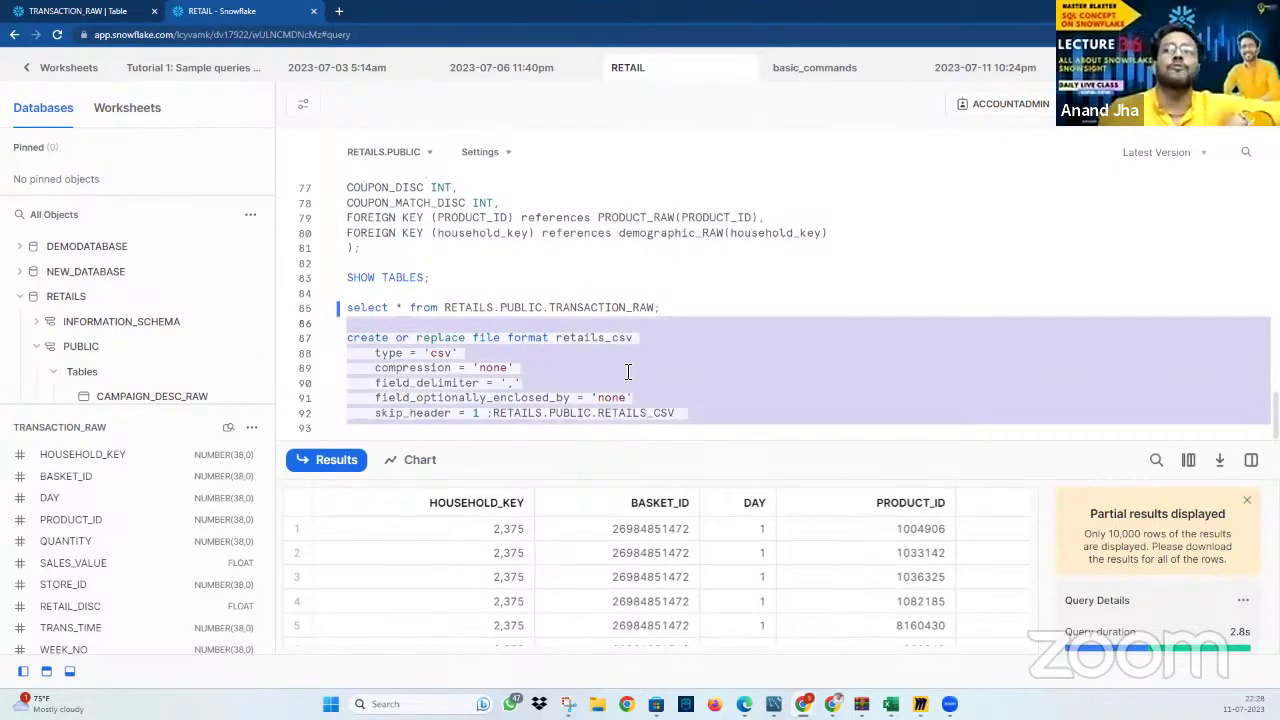
{"action": "left_click", "coordinate": [626, 367]}
{"action": "double_click", "coordinate": [593, 340]}
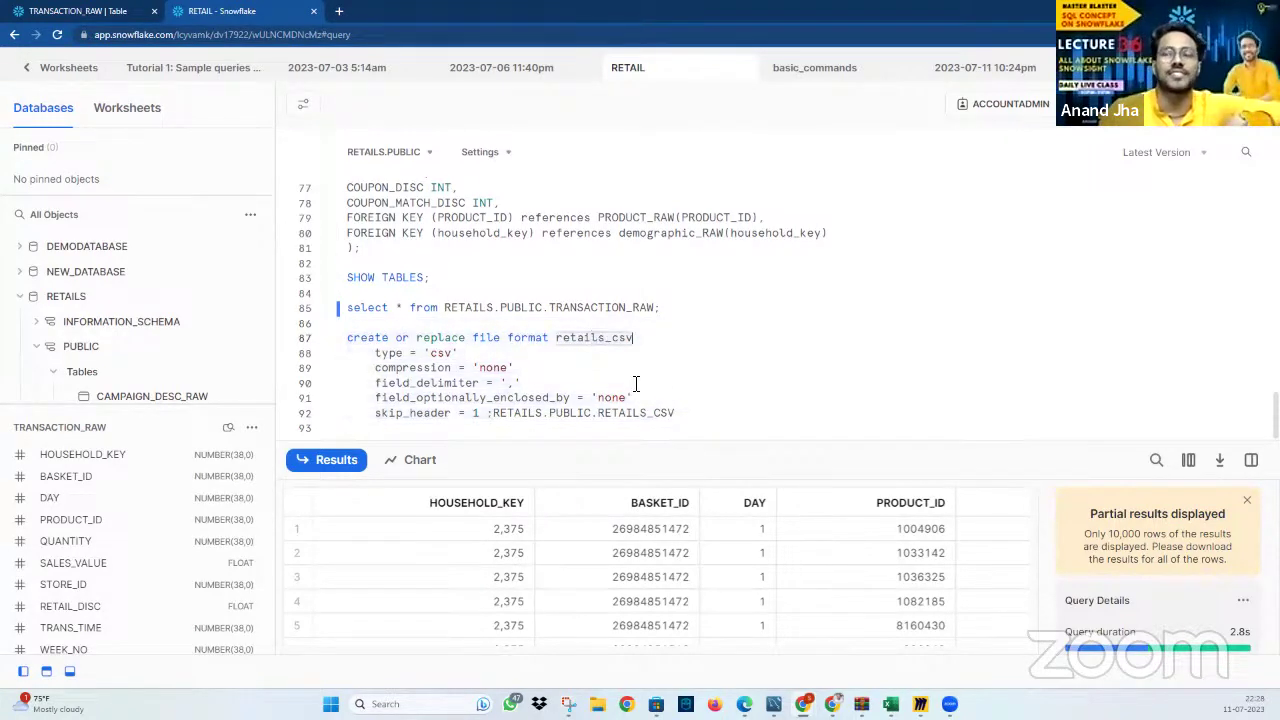
{"action": "left_click", "coordinate": [700, 420]}
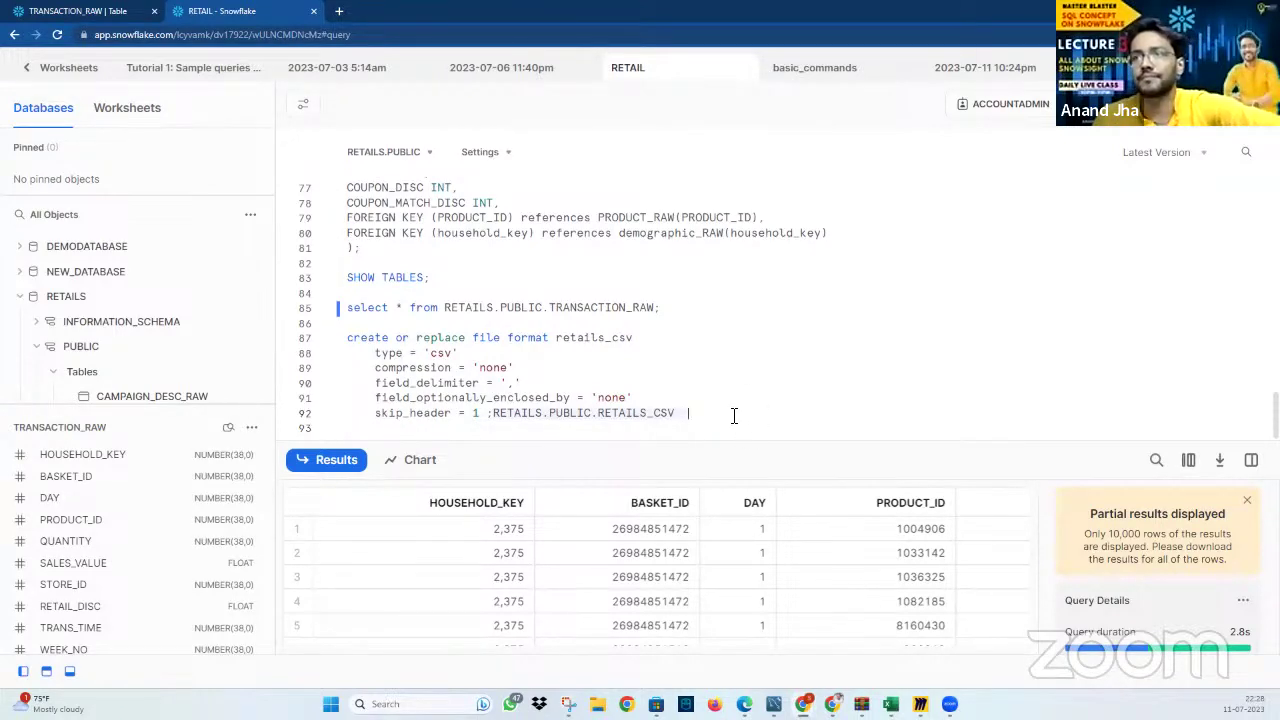
{"action": "type", "text": ";"}
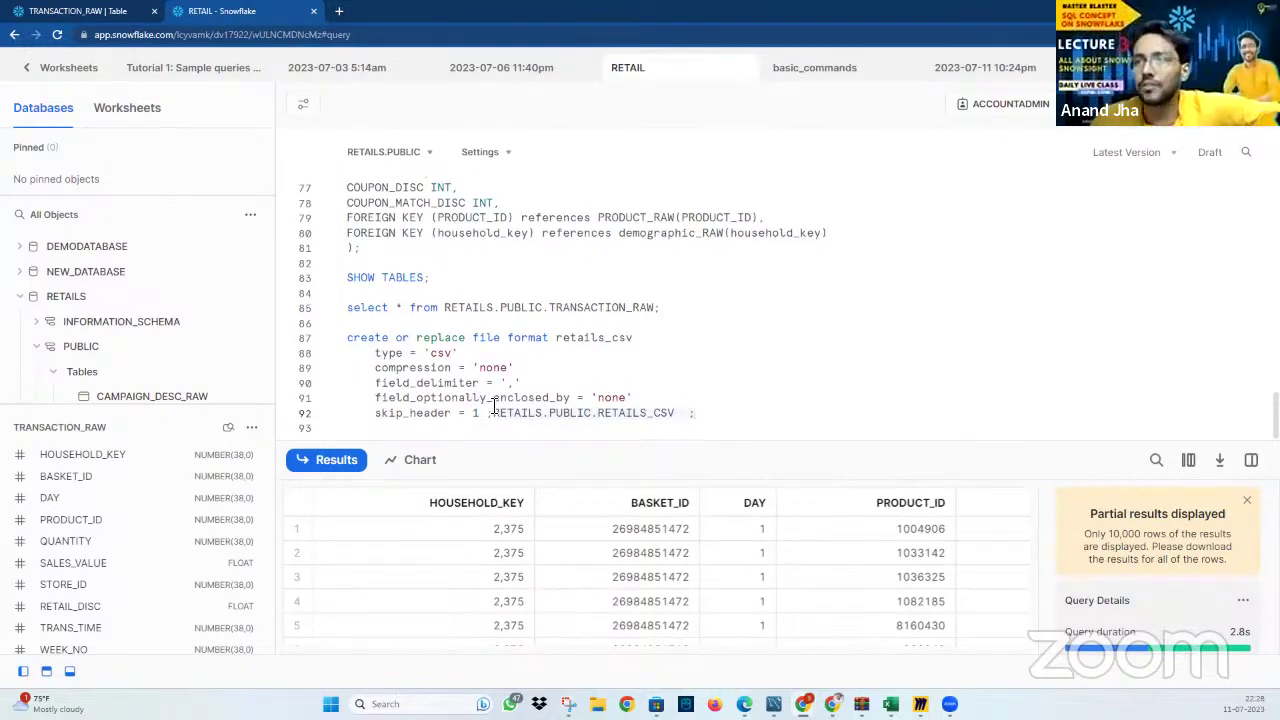
{"action": "left_click_drag", "start_coordinate": [493, 413], "coordinate": [710, 415]}
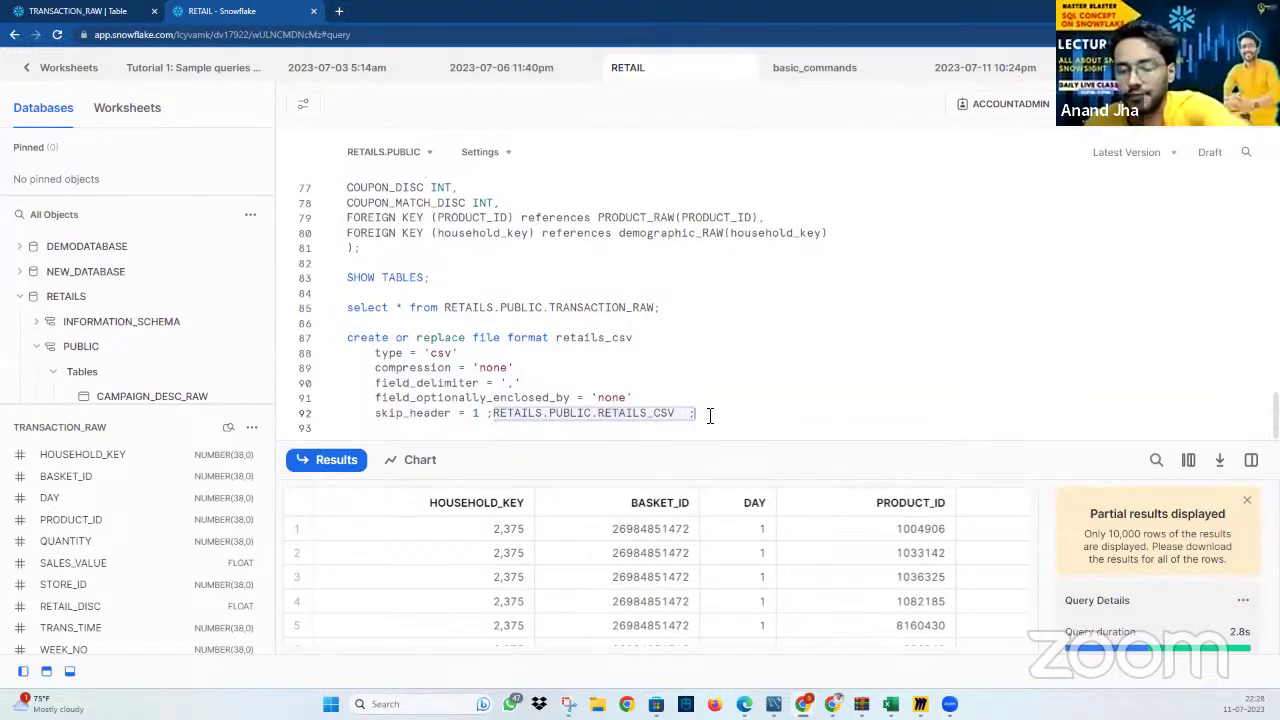
{"action": "key", "text": "BackSpace"}
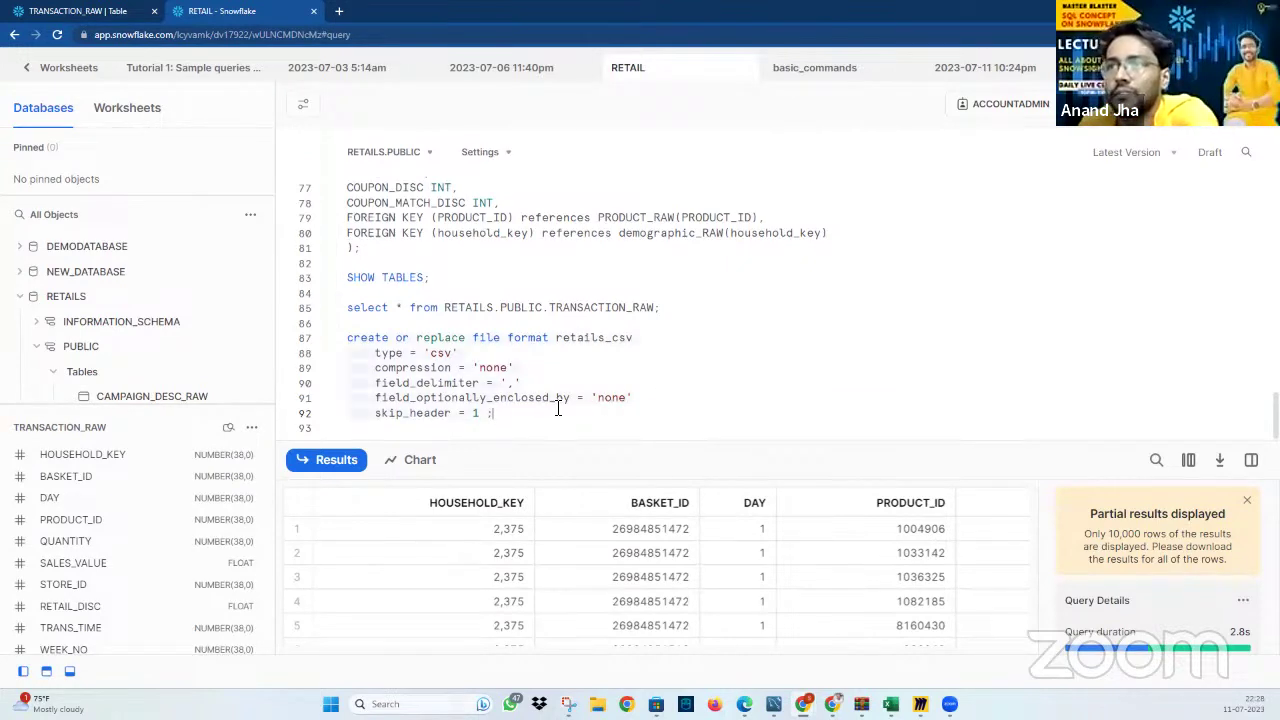
Run the statement to create RETAILS_CSV, then choose Load Data for TRANSACTION_RAW
{"action": "left_click", "coordinate": [503, 153]}
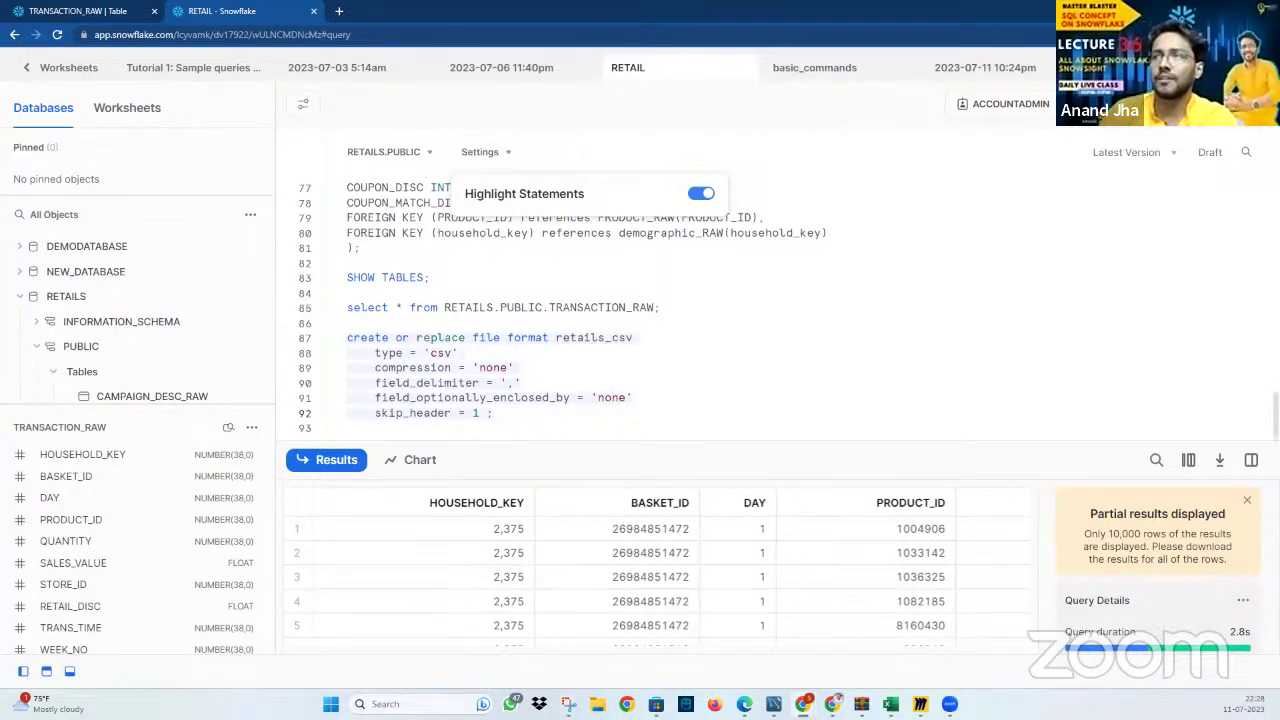
{"action": "left_click", "coordinate": [555, 414]}
{"action": "key", "text": "ctrl+Return"}
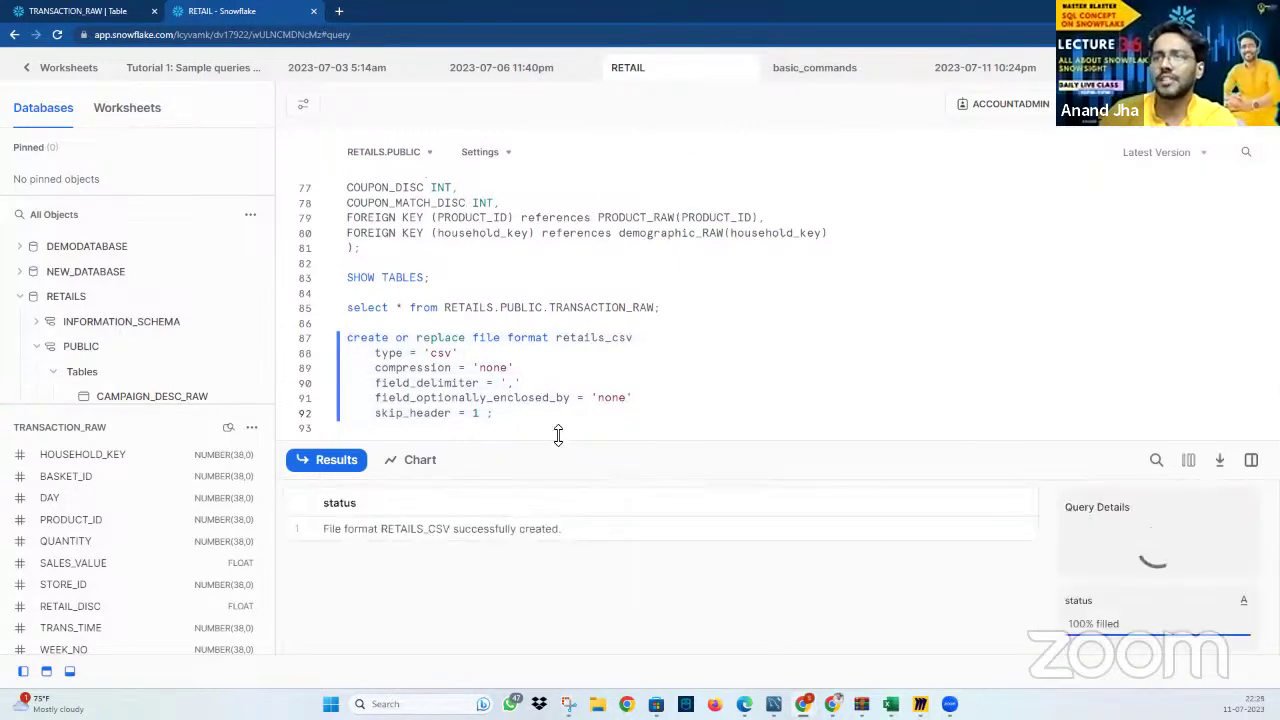
{"action": "left_click", "coordinate": [251, 428]}
{"action": "left_click", "coordinate": [198, 575]}
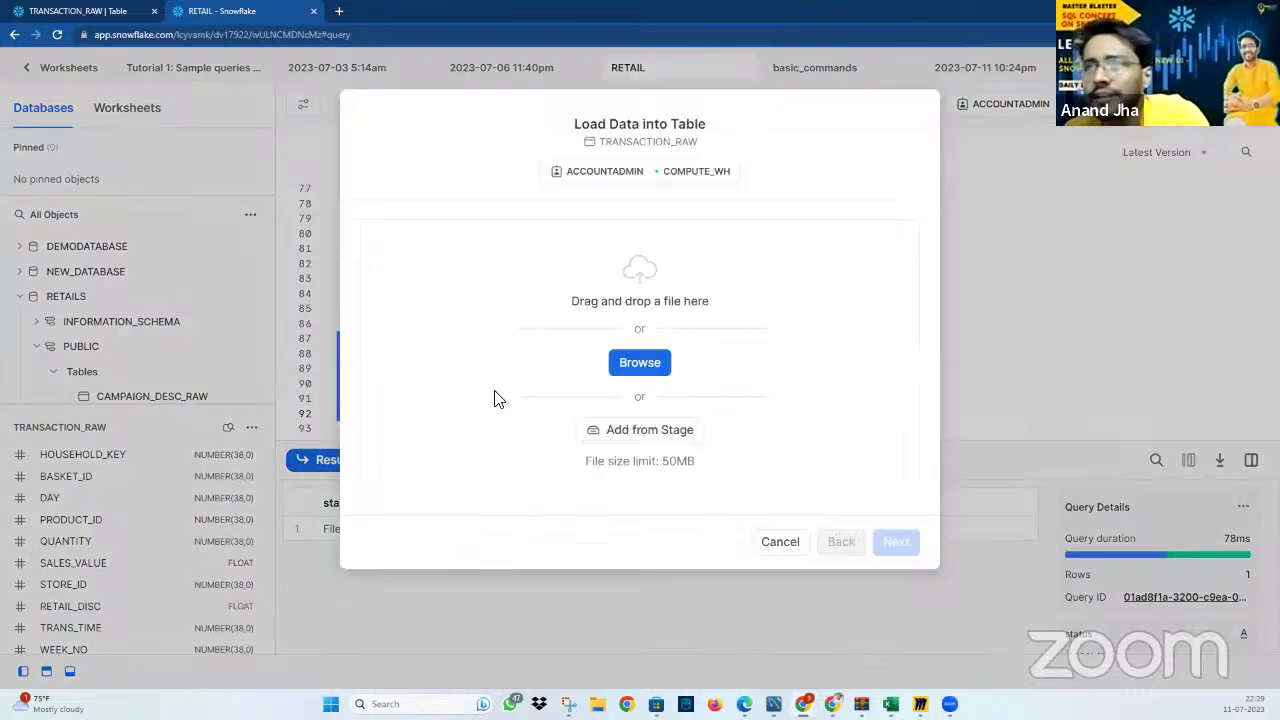
Select trnx177_353 from Downloads and upload it
{"action": "left_click", "coordinate": [650, 365]}
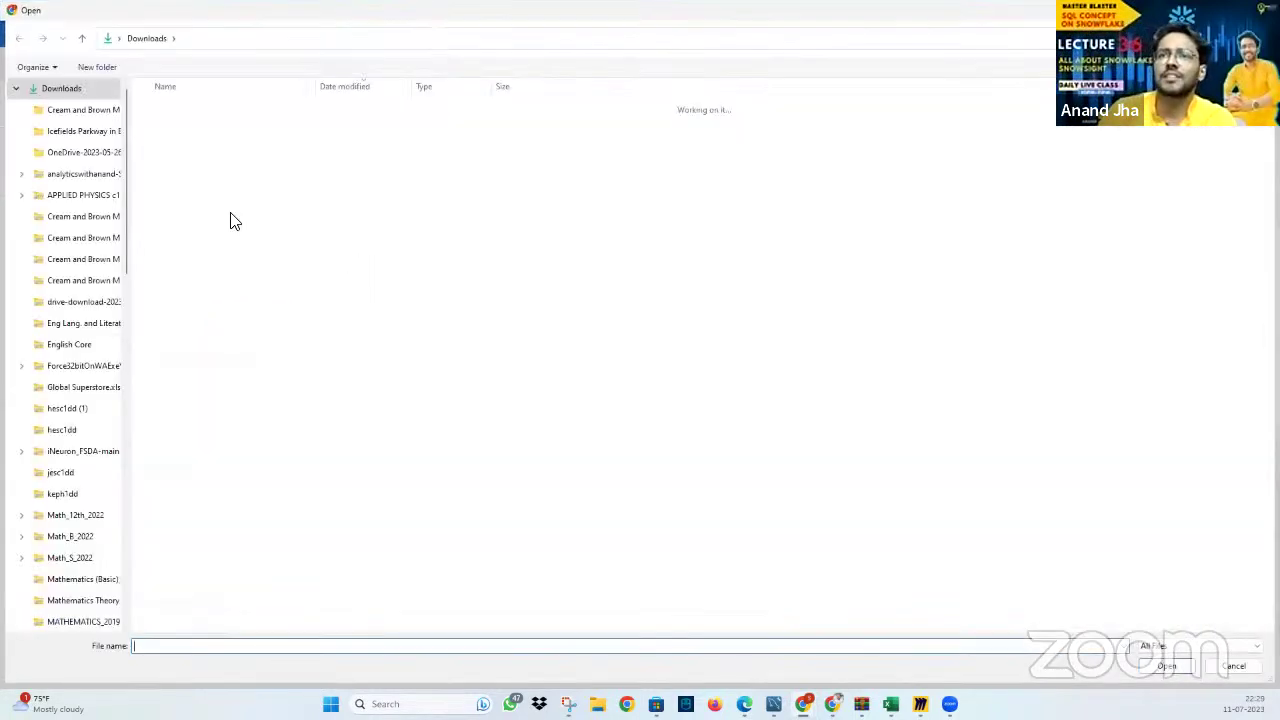
{"action": "left_click", "coordinate": [205, 250]}
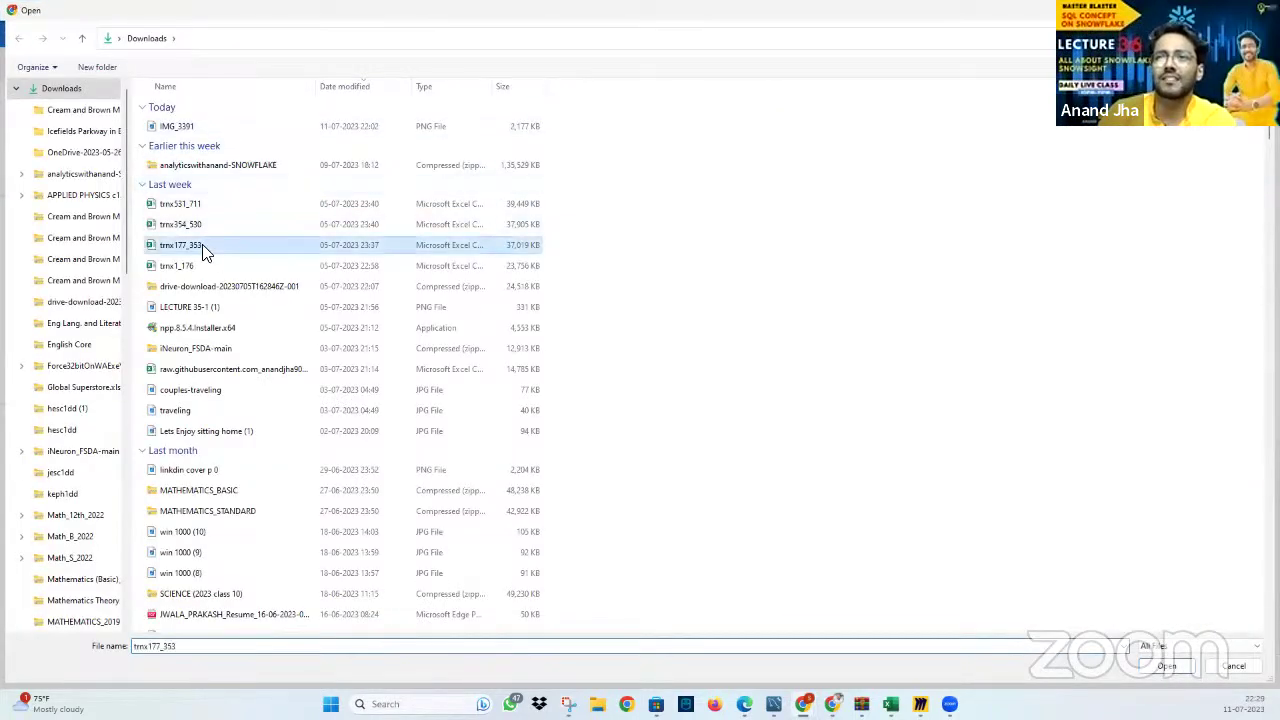
{"action": "left_click", "coordinate": [1166, 666]}
{"action": "left_click", "coordinate": [910, 485]}
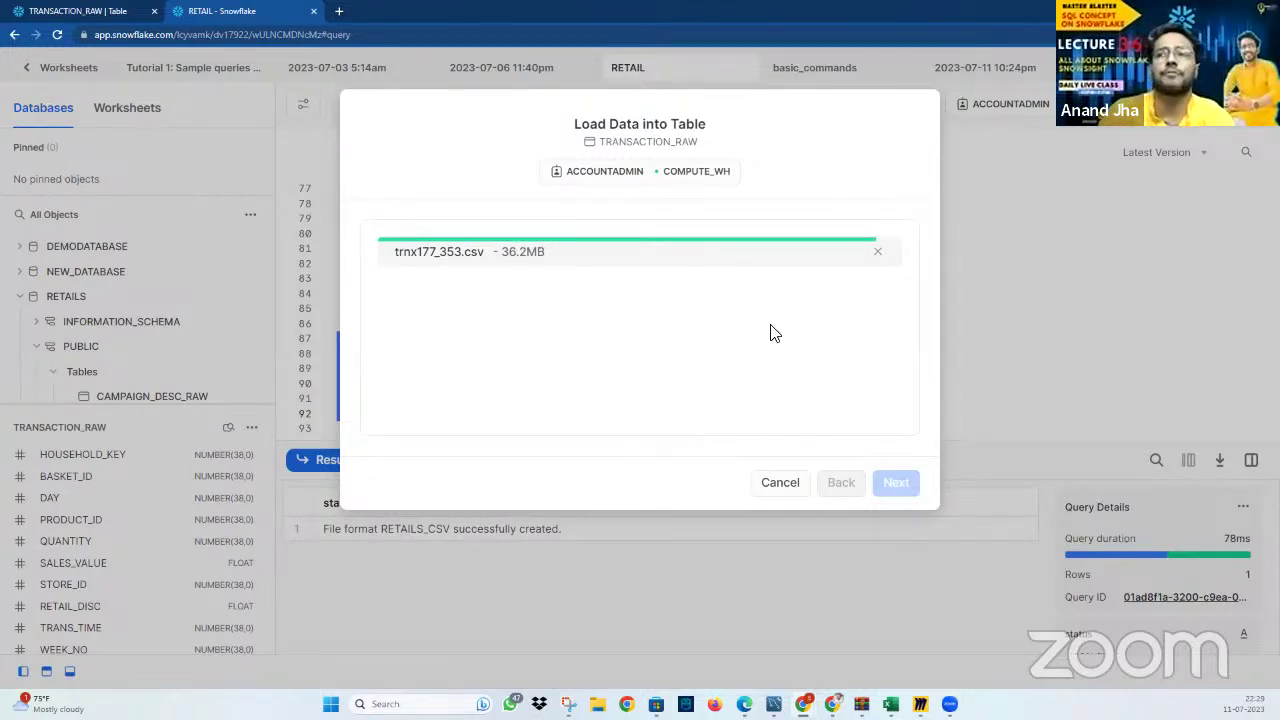
Load it with the RETAILS_CSV file format and default error handling, inserting 696,005 rows
{"action": "left_click", "coordinate": [505, 282]}
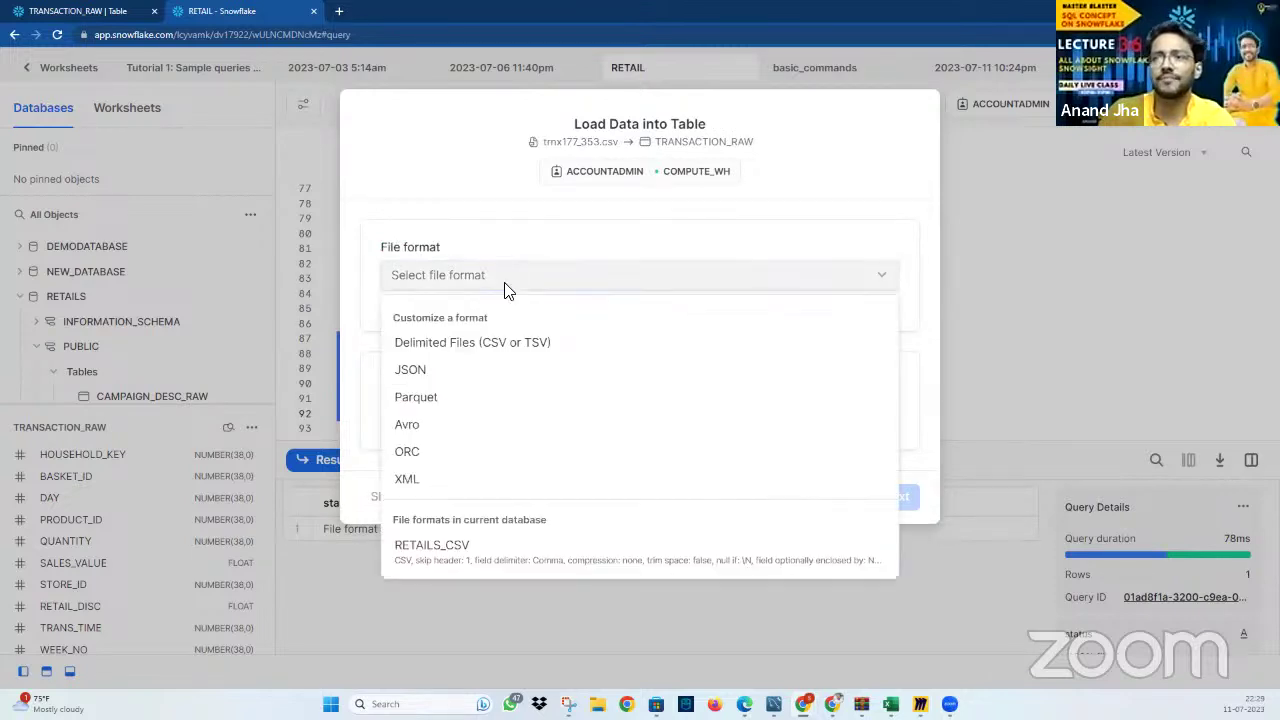
{"action": "left_click", "coordinate": [523, 560]}
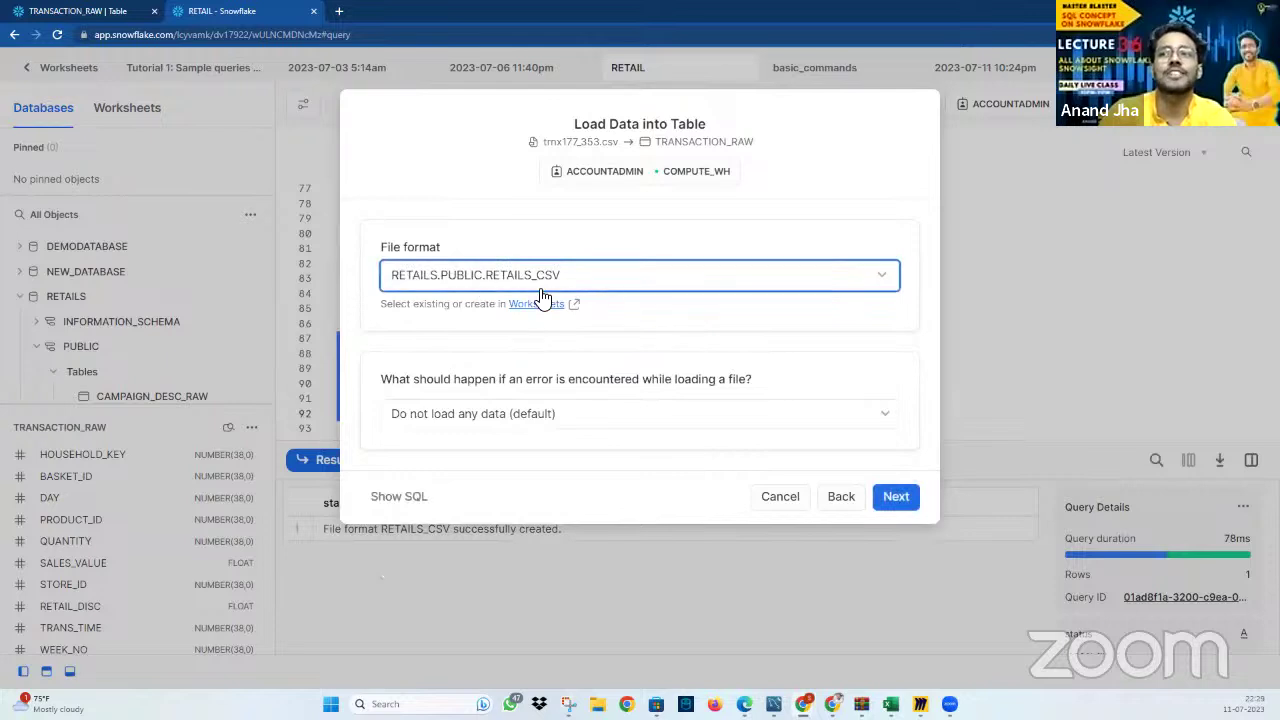
{"action": "left_click", "coordinate": [686, 416]}
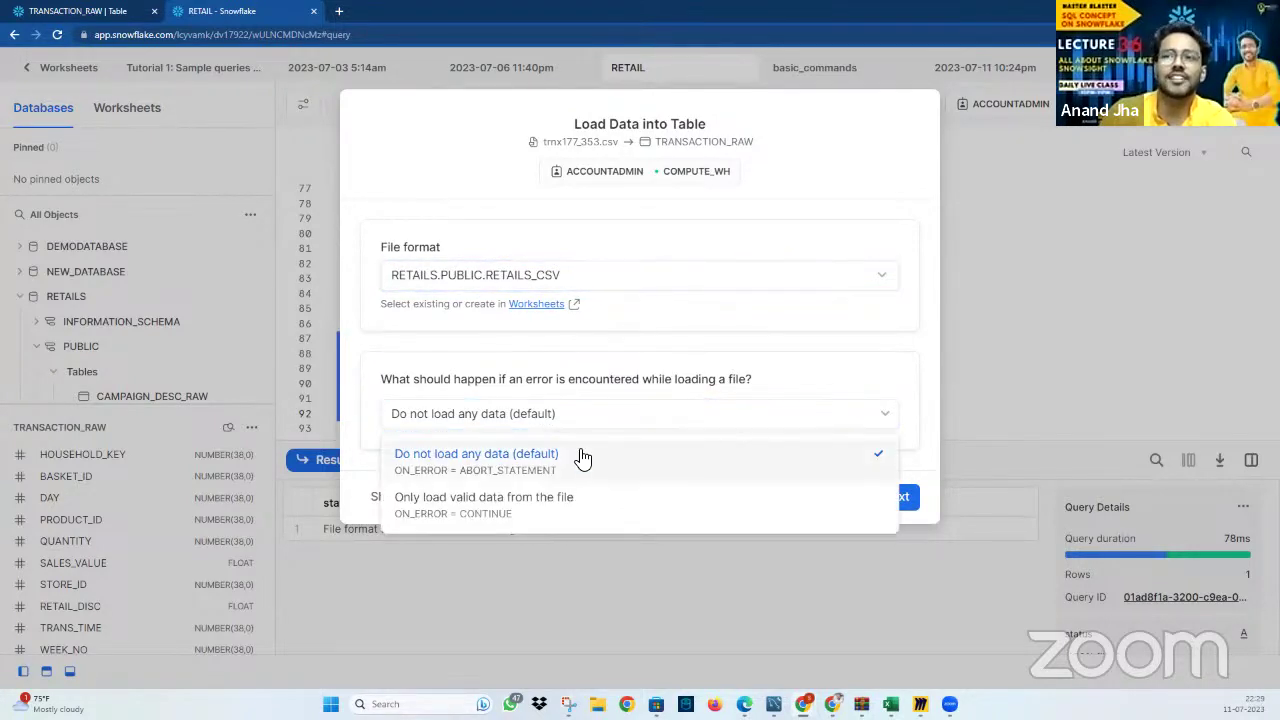
{"action": "left_click", "coordinate": [583, 458]}
{"action": "left_click", "coordinate": [895, 500]}
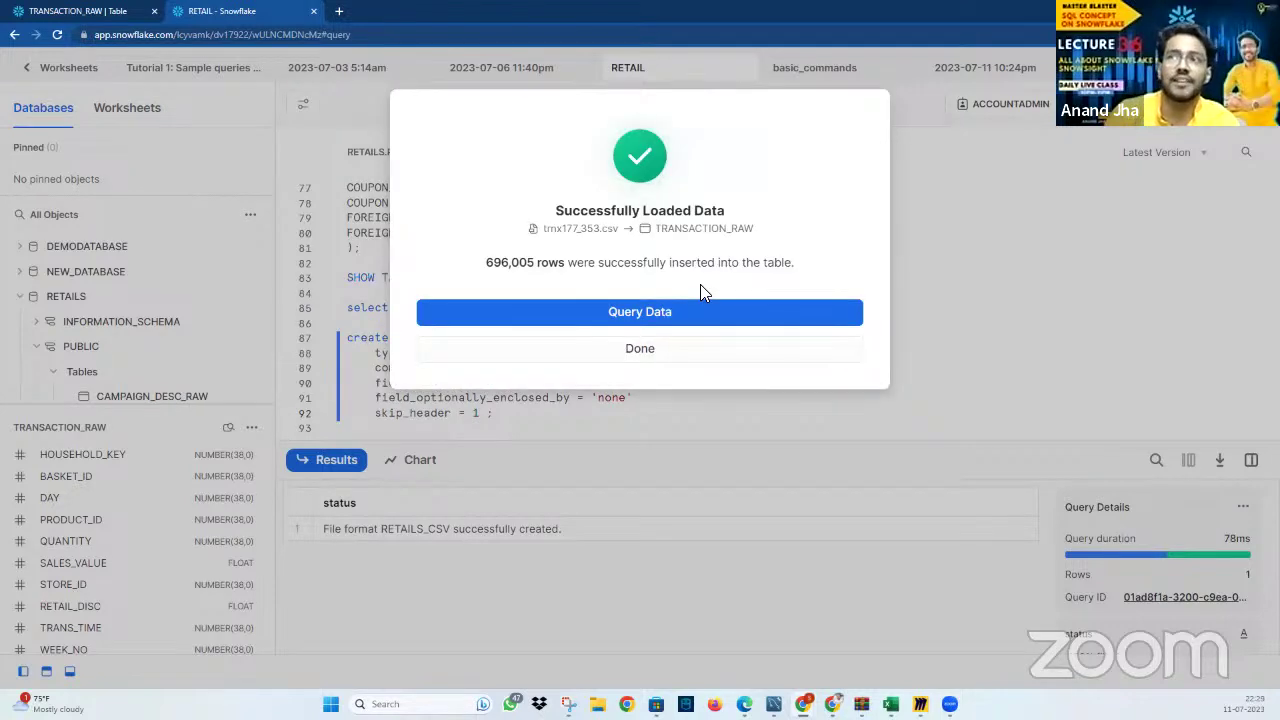
{"action": "left_click", "coordinate": [677, 347]}
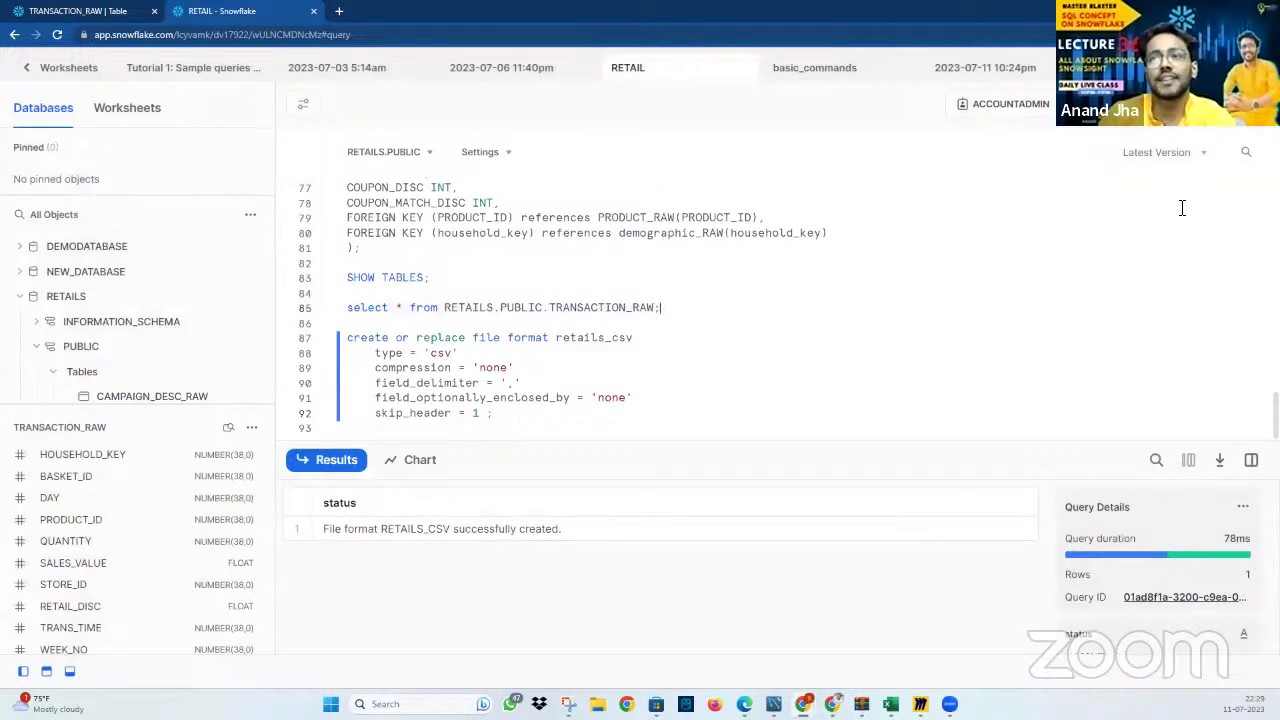
Rerun the line 85 TRANSACTION_RAW SELECT to confirm about 1.1M rows
{"action": "left_click", "coordinate": [708, 290]}
{"action": "key", "text": "ctrl+Return"}
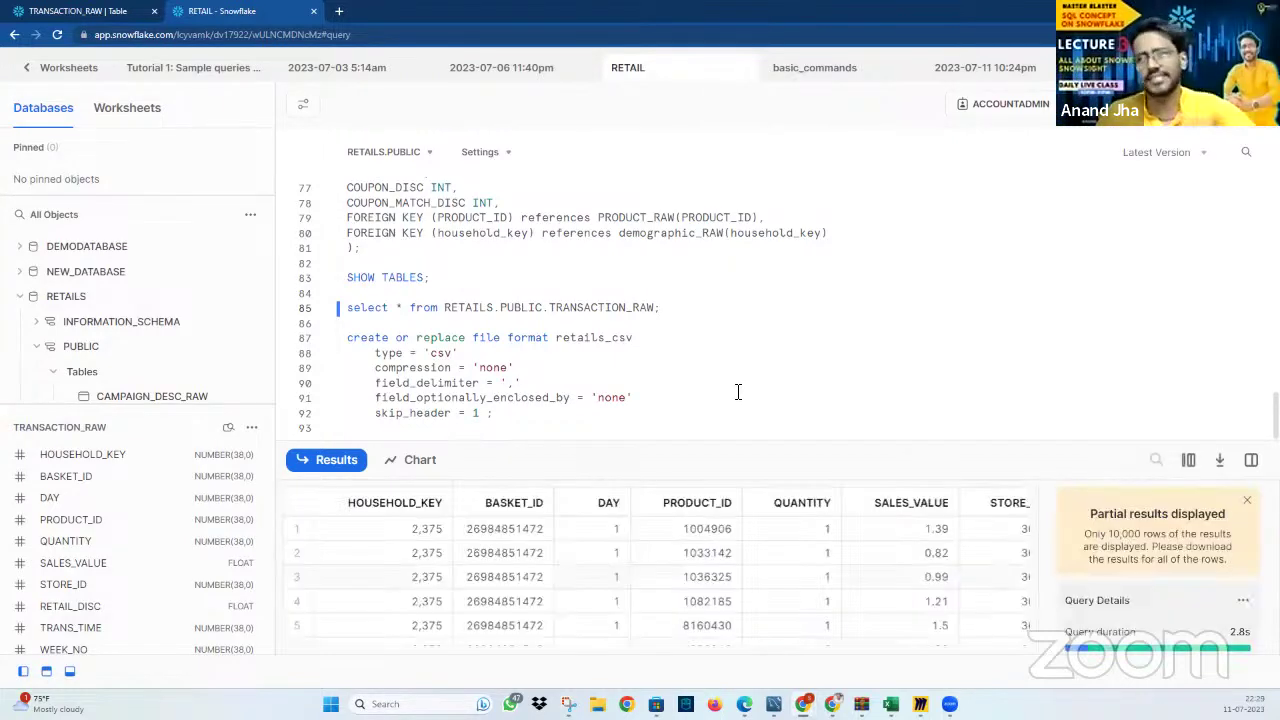
{"action": "left_click", "coordinate": [1247, 499]}
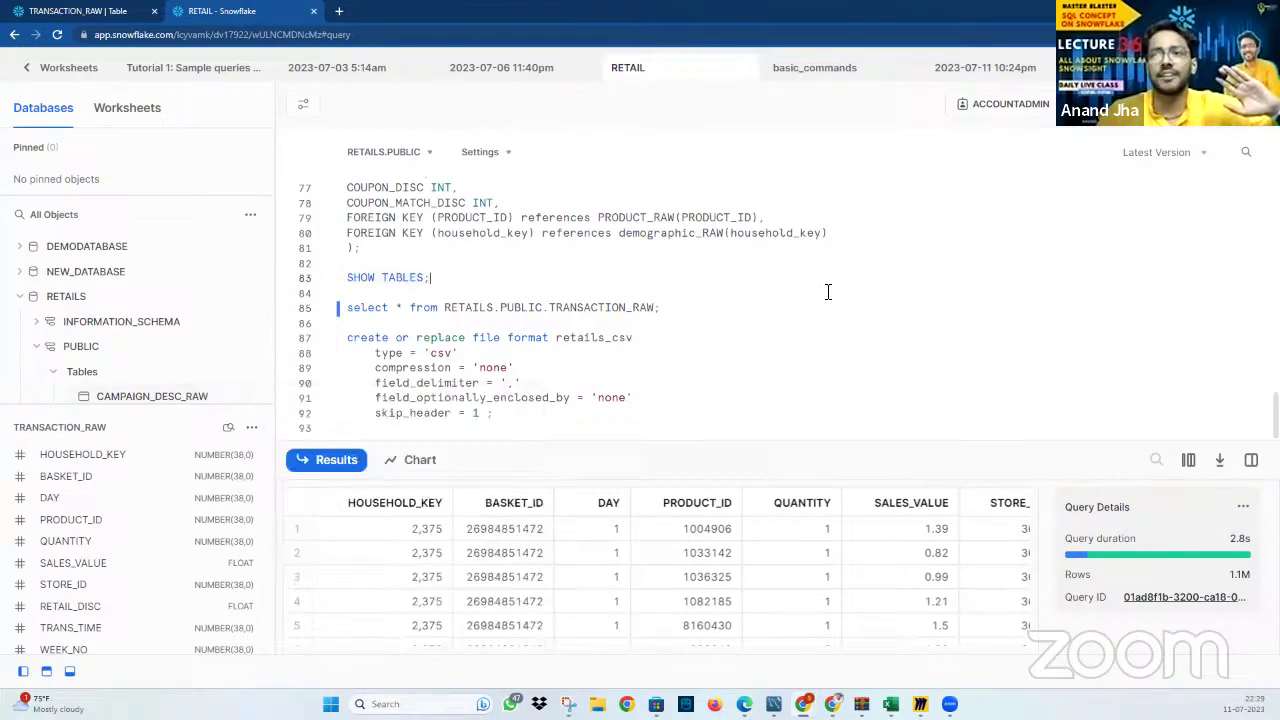
Preview TRANSACTION_RAW's data from its options menu, then close the preview
{"action": "left_click", "coordinate": [251, 429]}
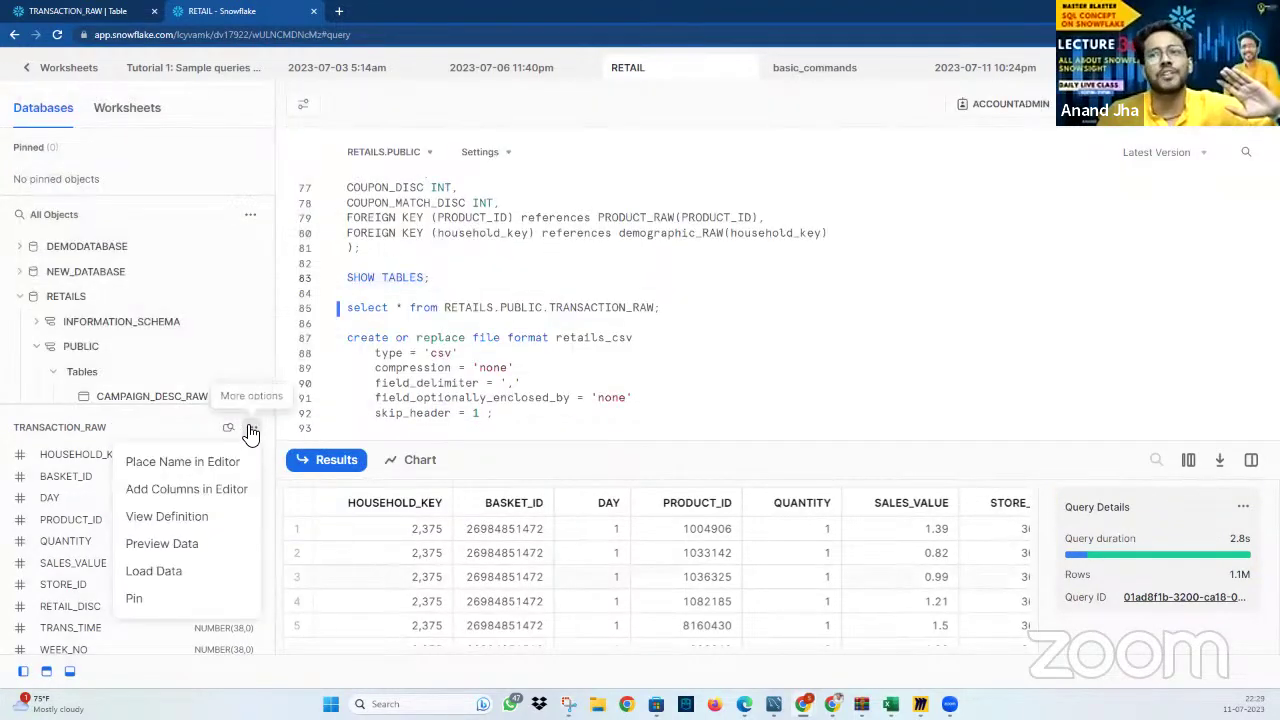
{"action": "left_click", "coordinate": [198, 545]}
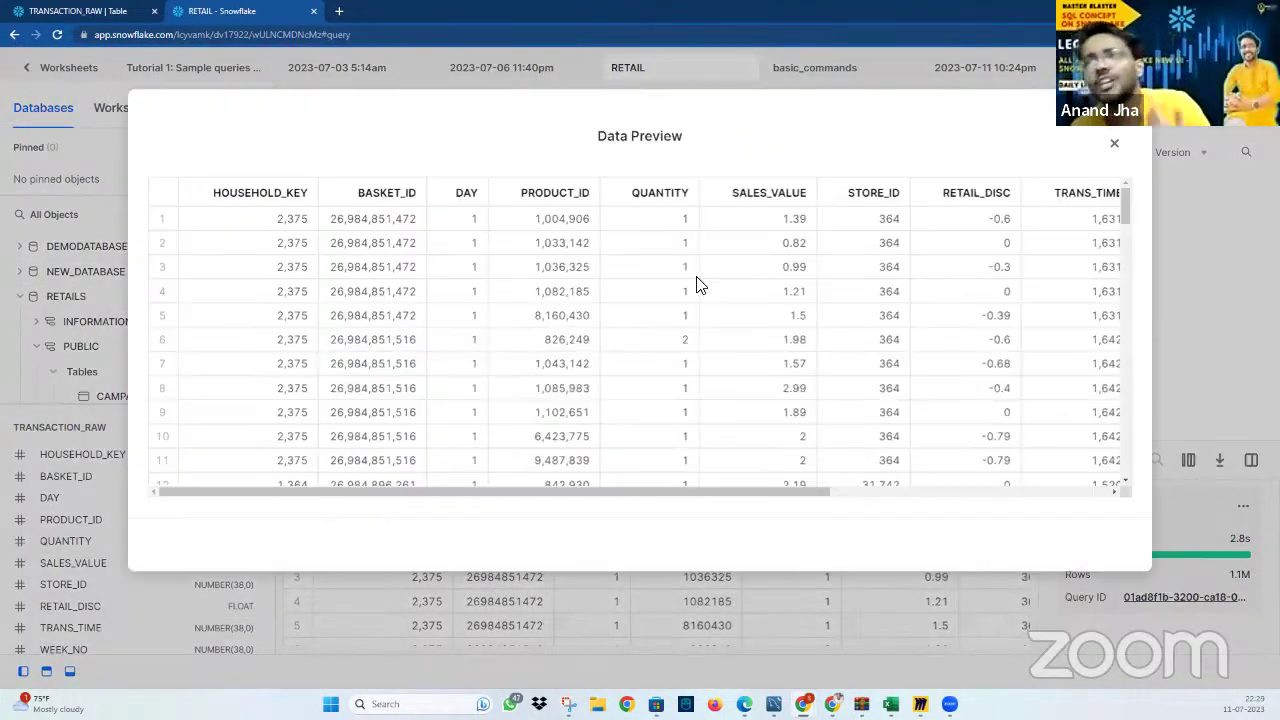
{"action": "scroll", "coordinate": [920, 294], "scroll_direction": "down", "scroll_amount": 12}
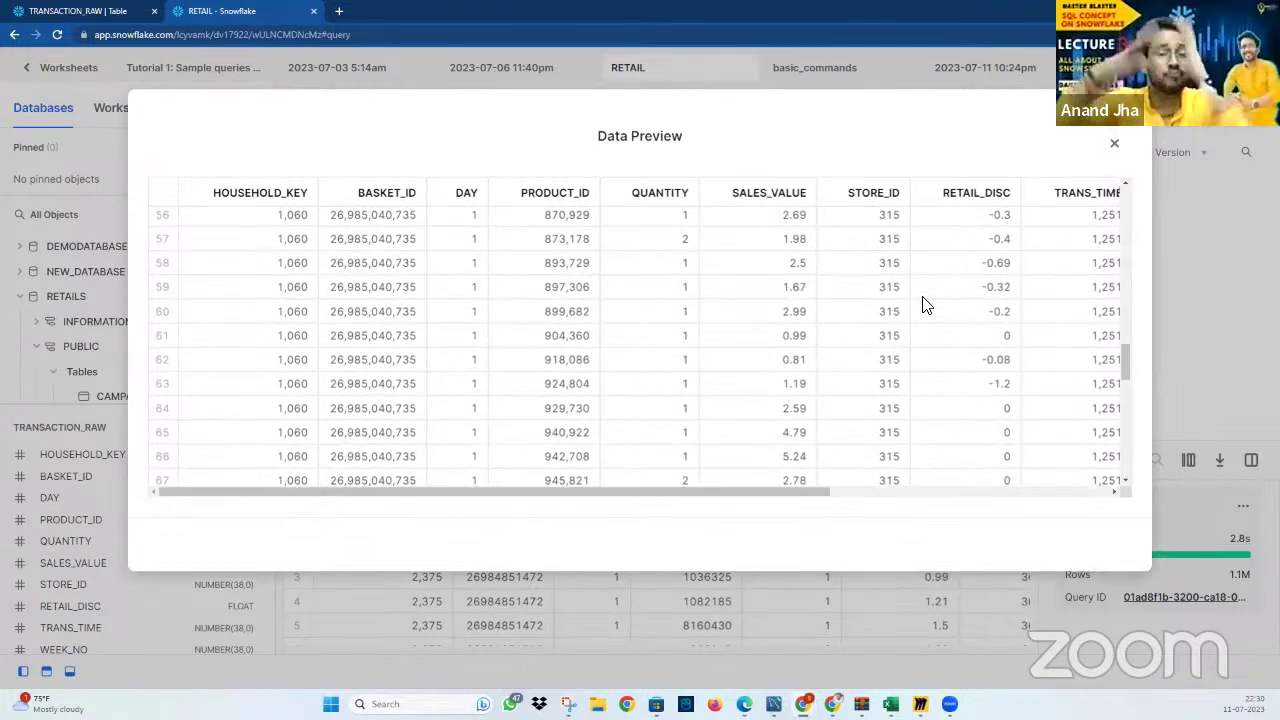
{"action": "left_click", "coordinate": [1115, 147]}
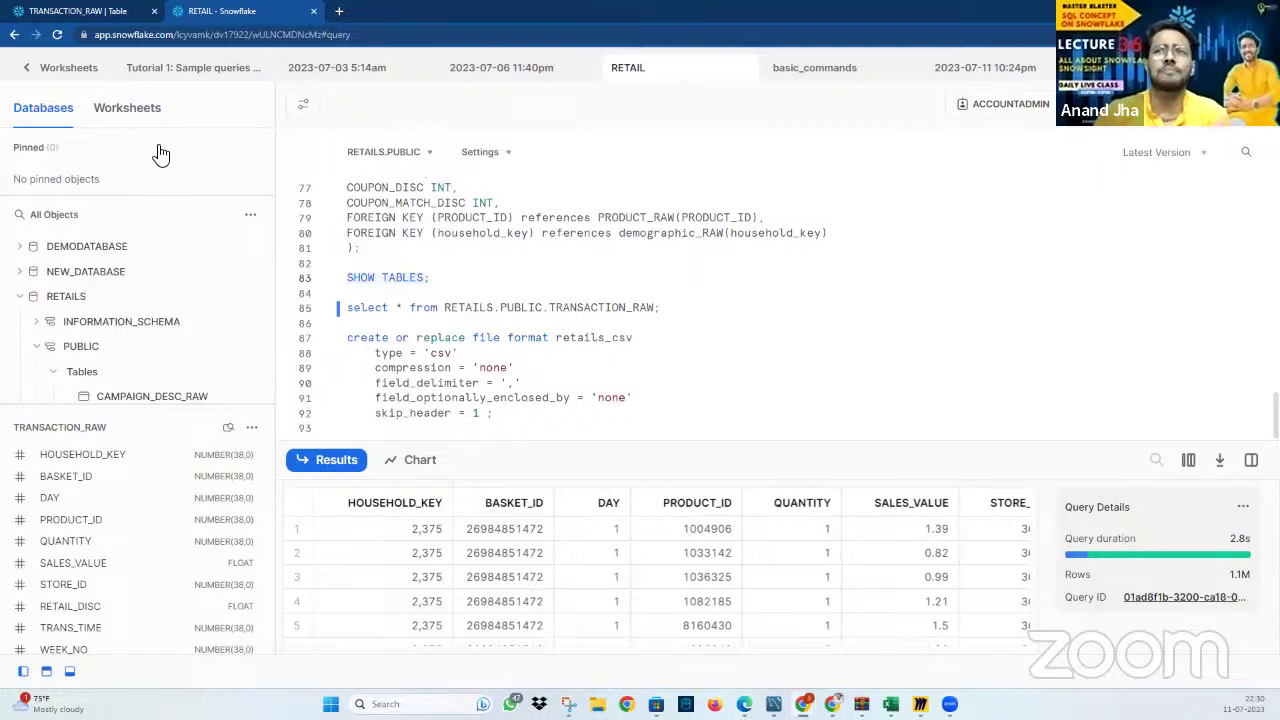
Leave the worksheet and go to the Data > Databases page
{"action": "left_click", "coordinate": [112, 109]}
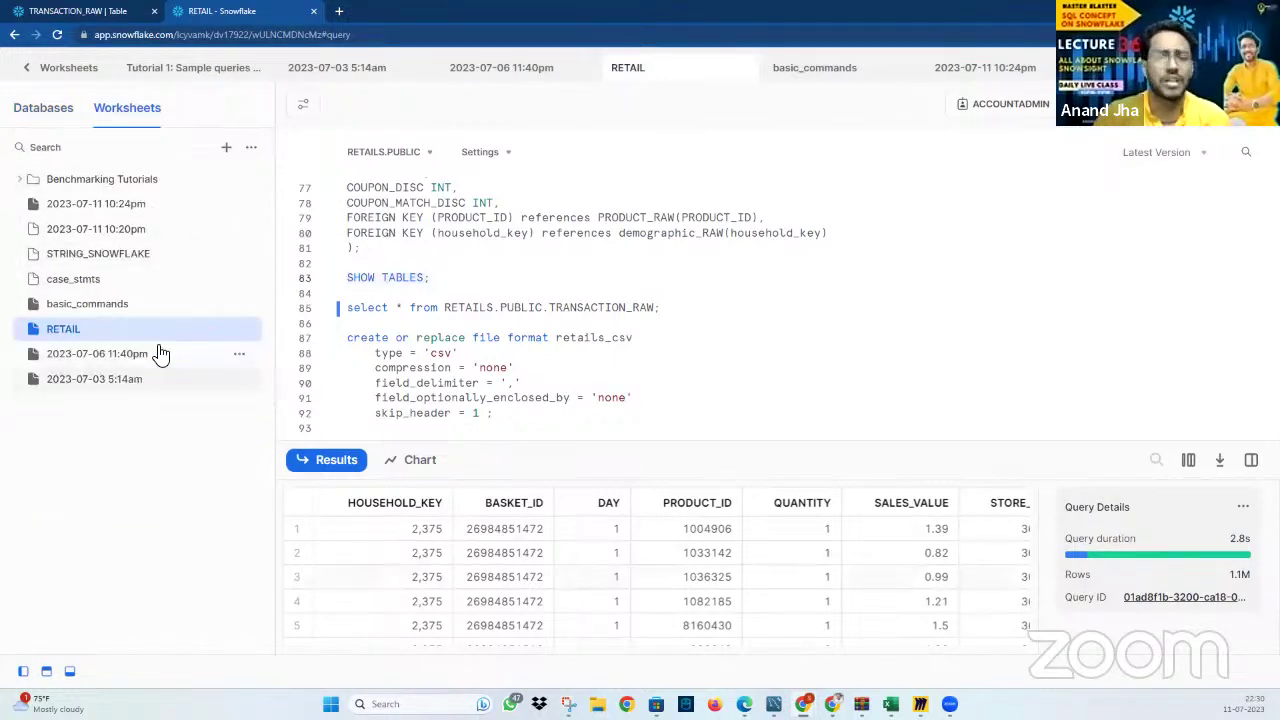
{"action": "left_click", "coordinate": [55, 112]}
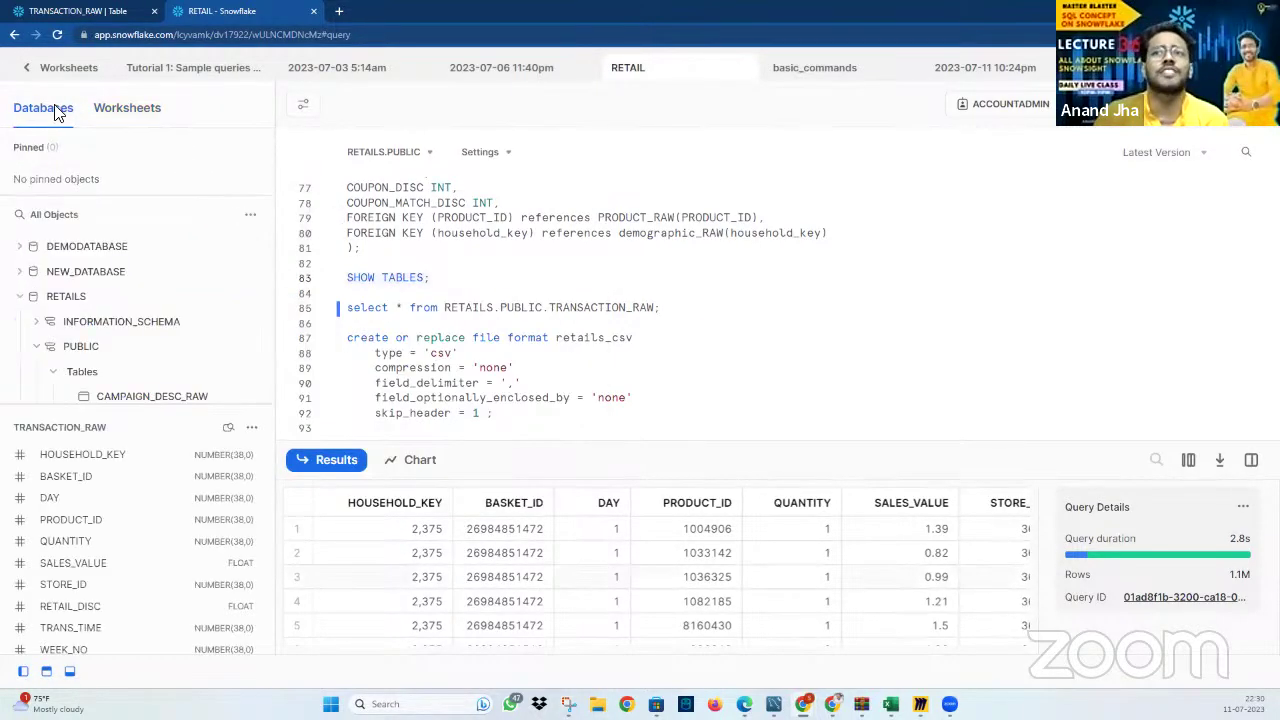
{"action": "left_click", "coordinate": [252, 429]}
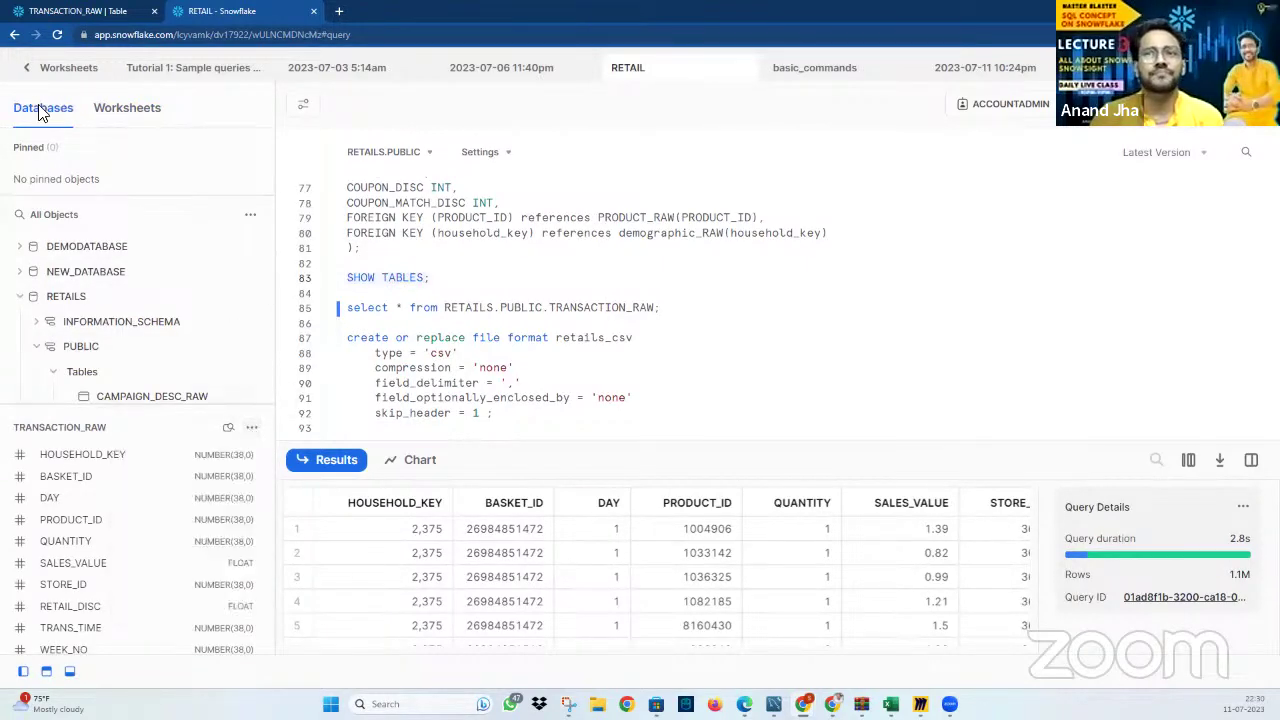
{"action": "left_click", "coordinate": [28, 70]}
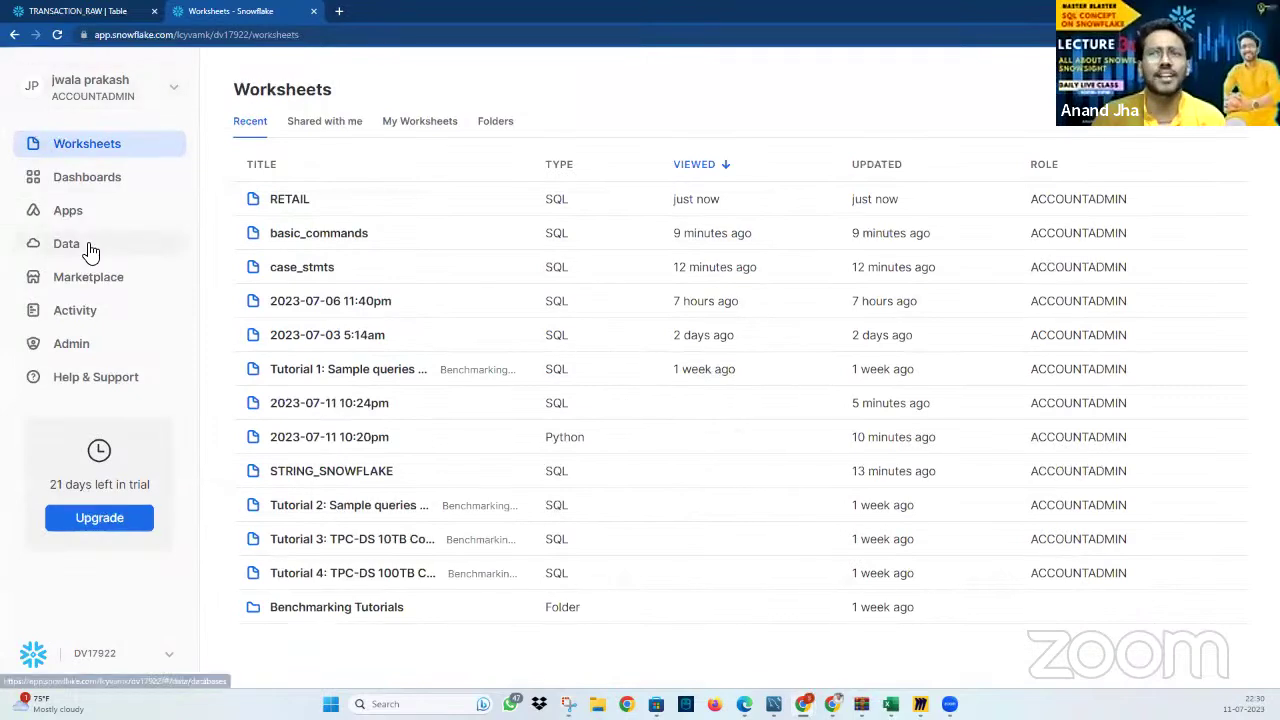
{"action": "left_click", "coordinate": [89, 248]}
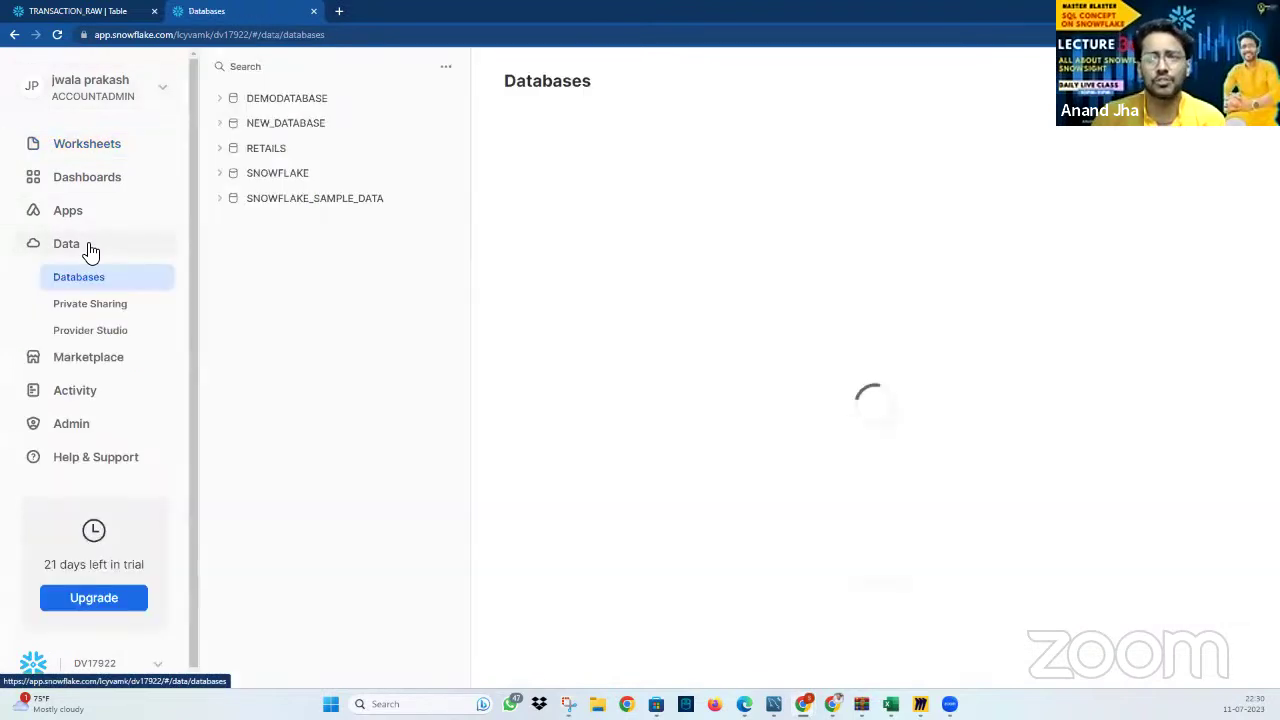
Expand RETAILS > PUBLIC > Tables and open the TRANSACTION_RAW table details
{"action": "left_click", "coordinate": [224, 149]}
{"action": "left_click", "coordinate": [237, 199]}
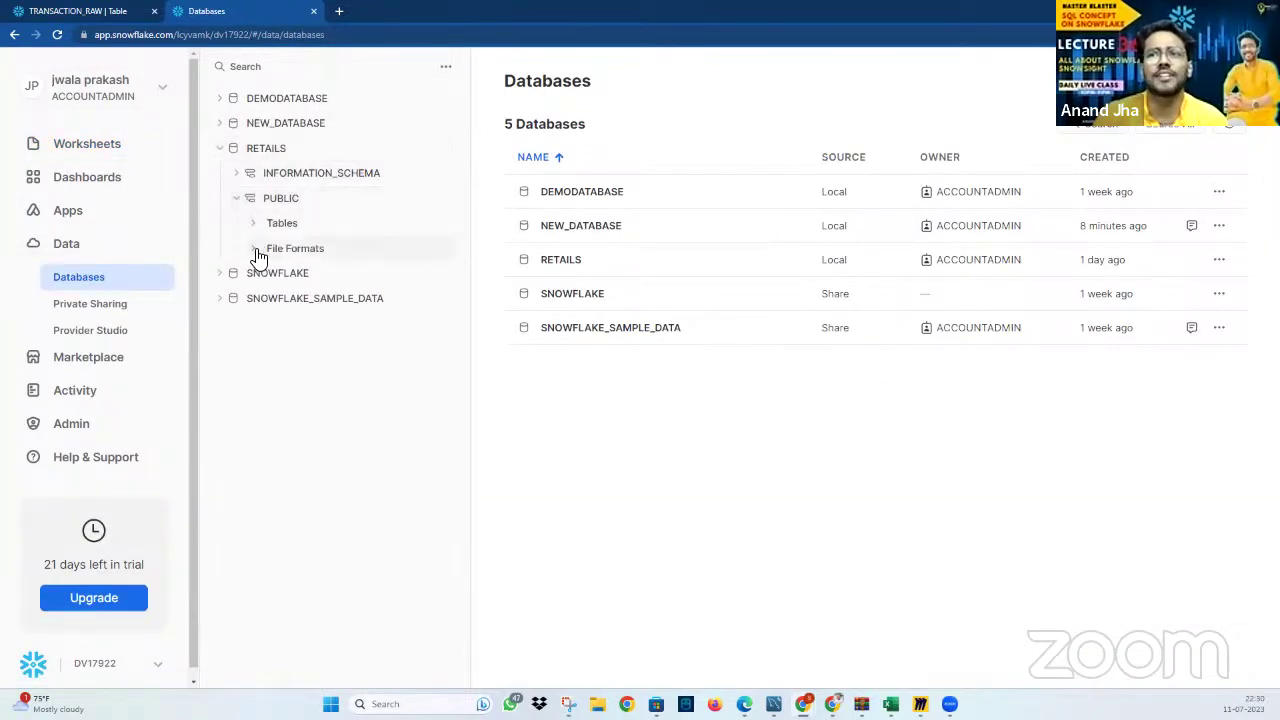
{"action": "left_click", "coordinate": [256, 248]}
{"action": "left_click", "coordinate": [255, 225]}
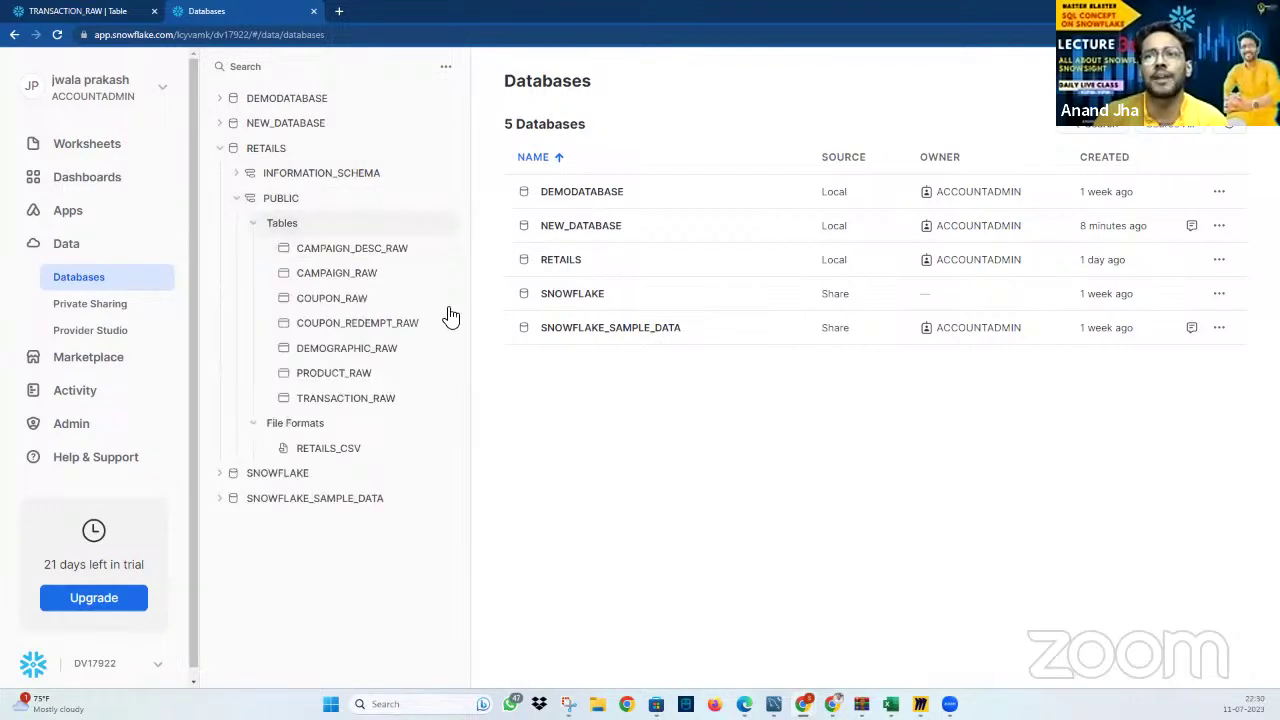
{"action": "left_click", "coordinate": [382, 397]}
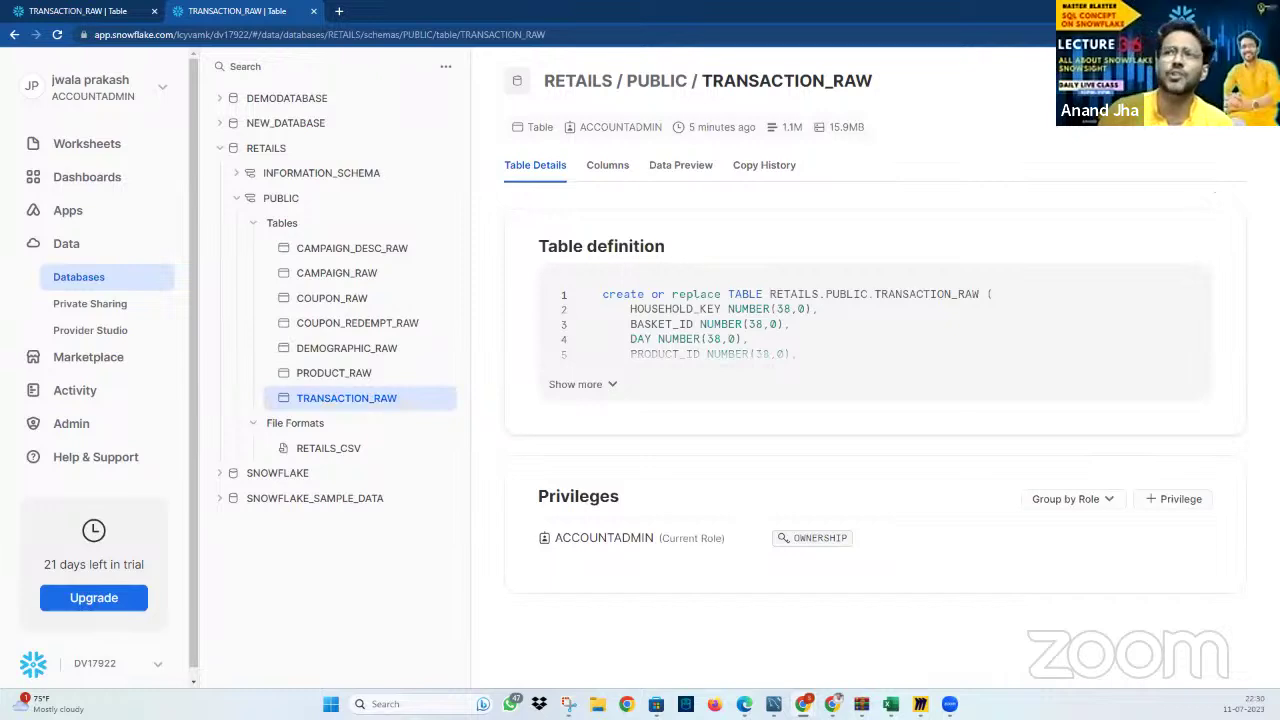
Start a Load Data, cancel it, and go to the Apps welcome page
{"action": "left_click", "coordinate": [1195, 80]}
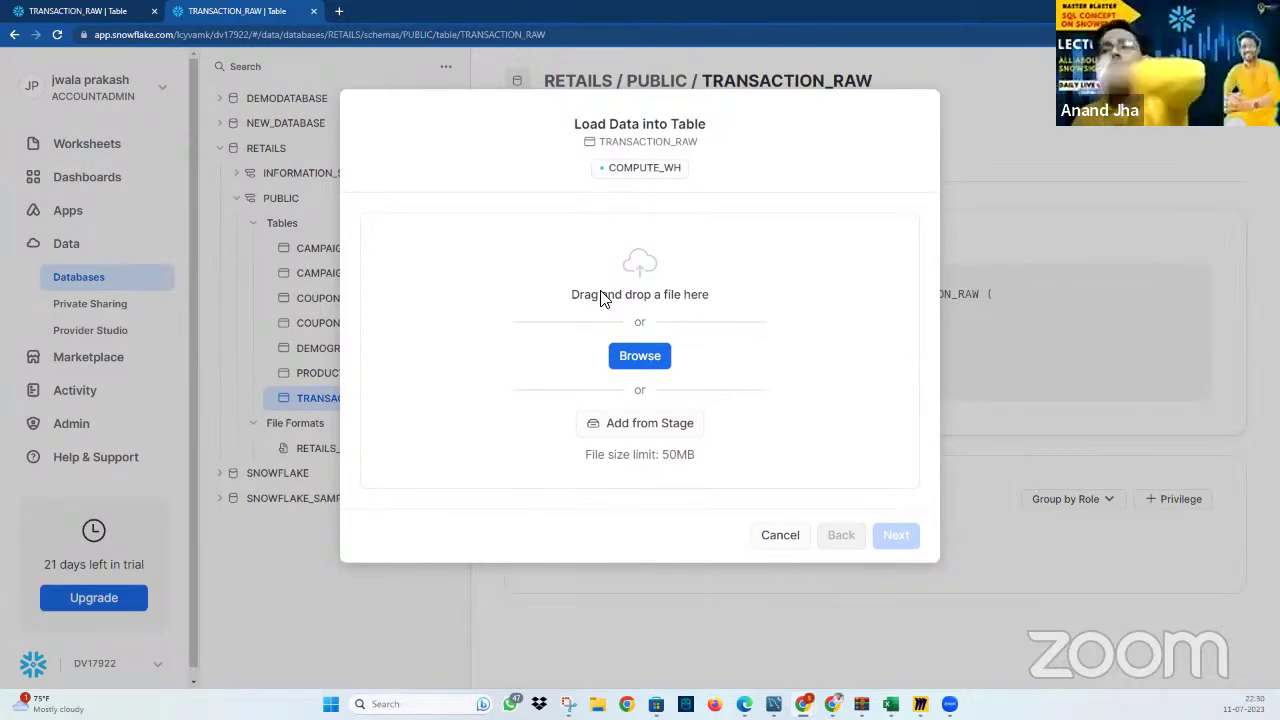
{"action": "left_click", "coordinate": [772, 536]}
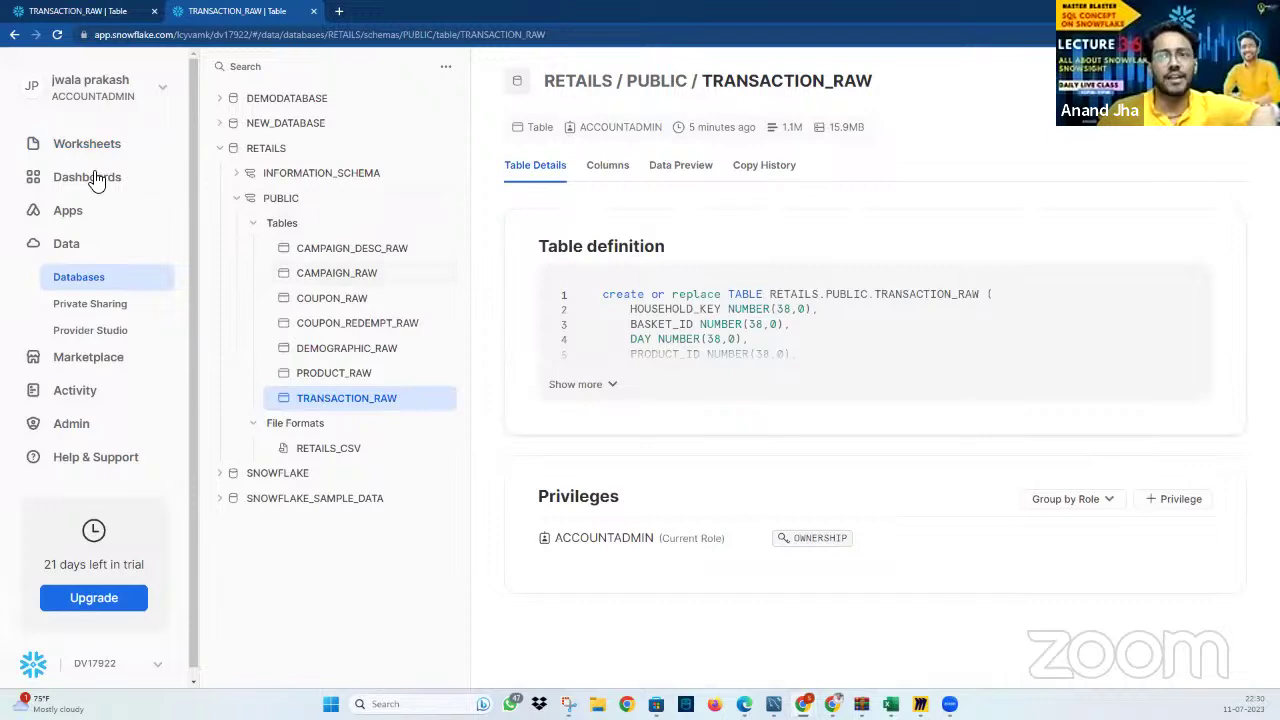
{"action": "left_click", "coordinate": [98, 218]}
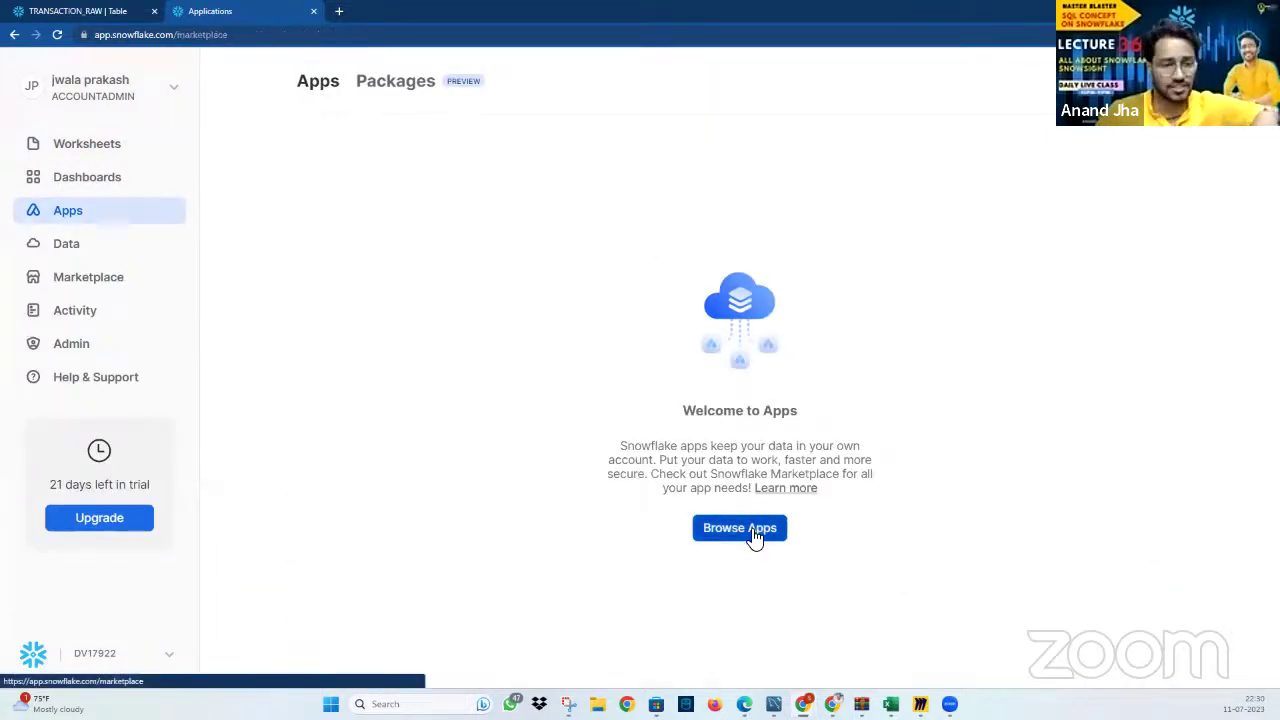
Browse the Marketplace's available apps and data listings
{"action": "left_click", "coordinate": [751, 532]}
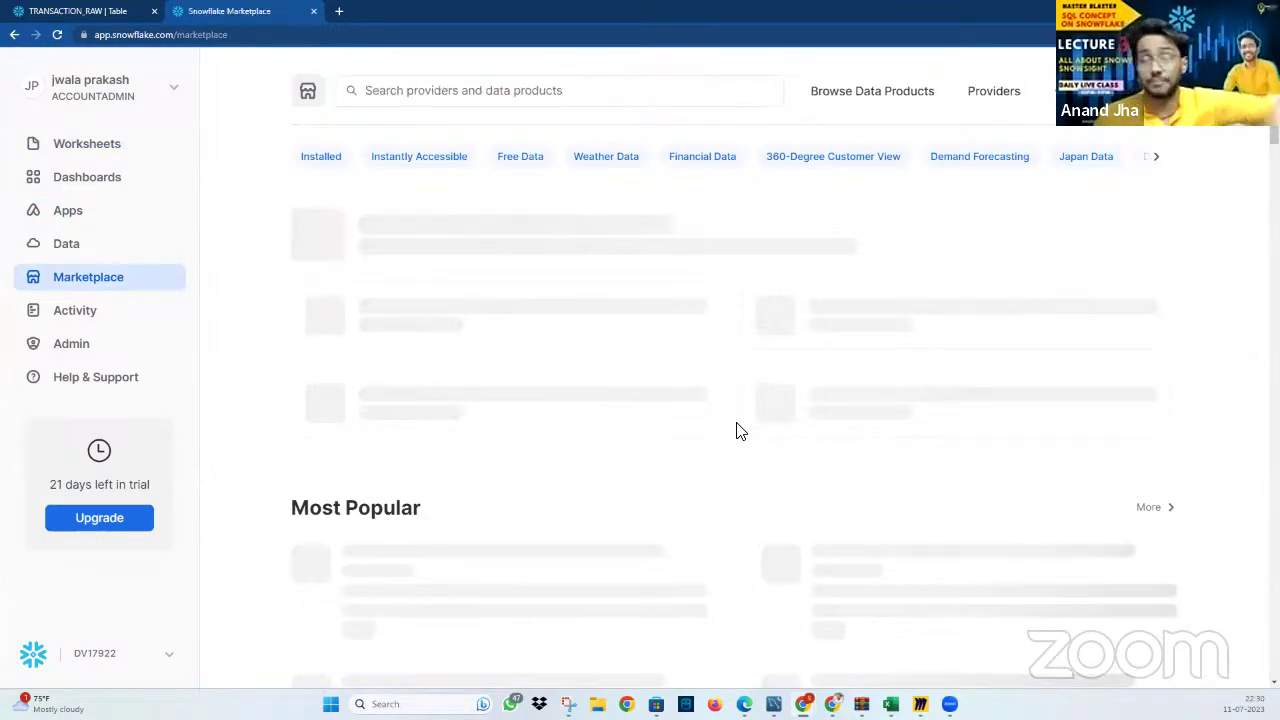
{"action": "scroll", "coordinate": [866, 272], "scroll_direction": "down", "scroll_amount": 2}
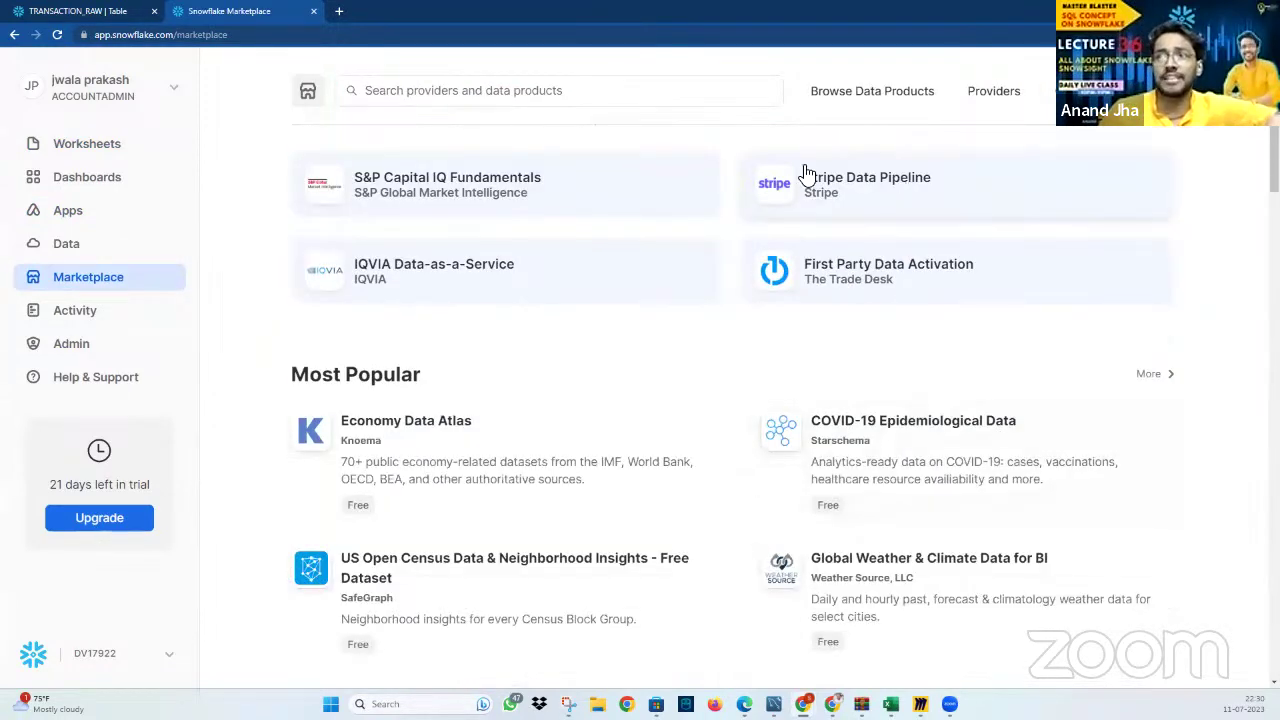
{"action": "scroll", "coordinate": [485, 193], "scroll_direction": "down", "scroll_amount": 4}
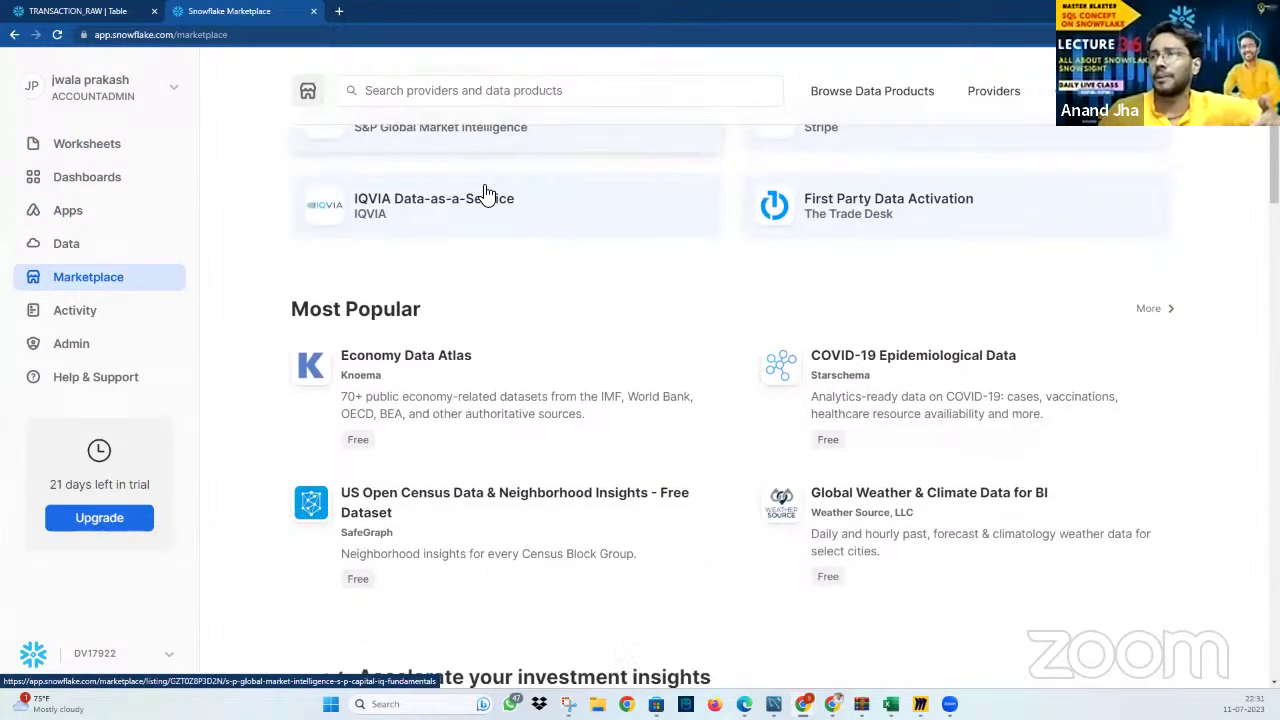
{"action": "scroll", "coordinate": [949, 177], "scroll_direction": "up", "scroll_amount": 2}
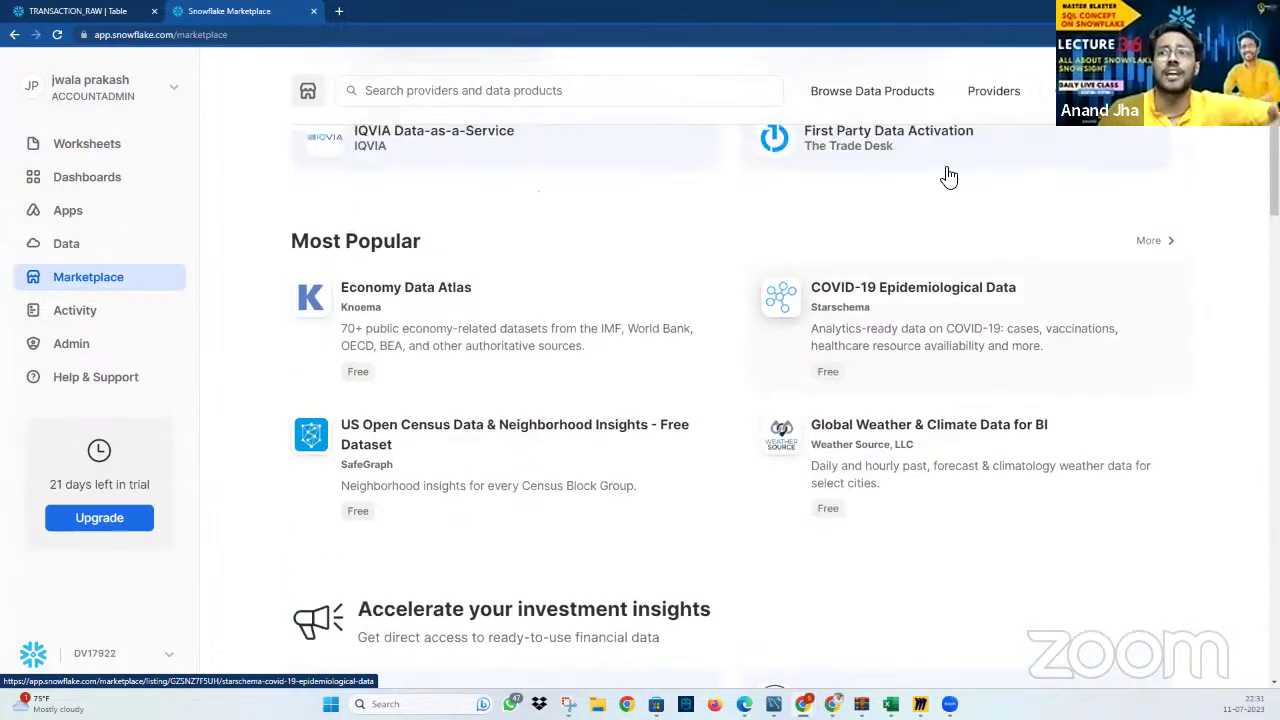
Read through the COVID-19 Epidemiological Data listing, then open Query History under Activity
{"action": "left_click", "coordinate": [880, 330]}
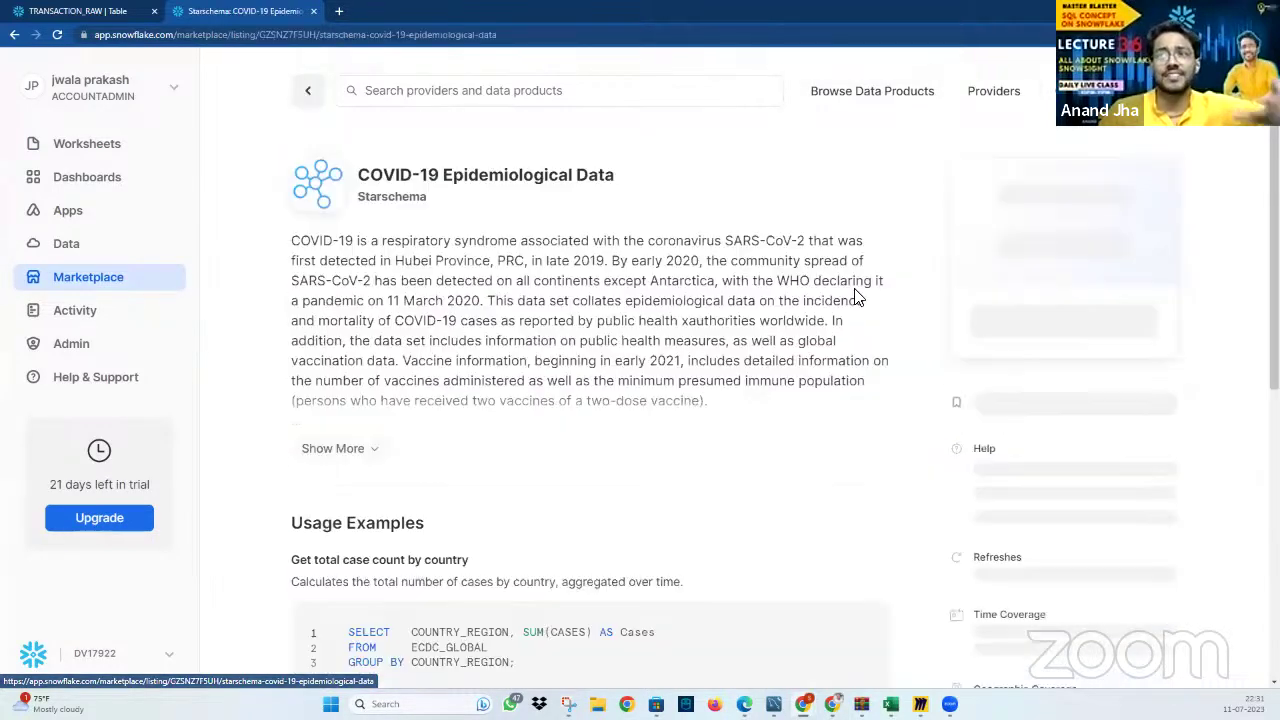
{"action": "scroll", "coordinate": [526, 657], "scroll_direction": "down", "scroll_amount": 3}
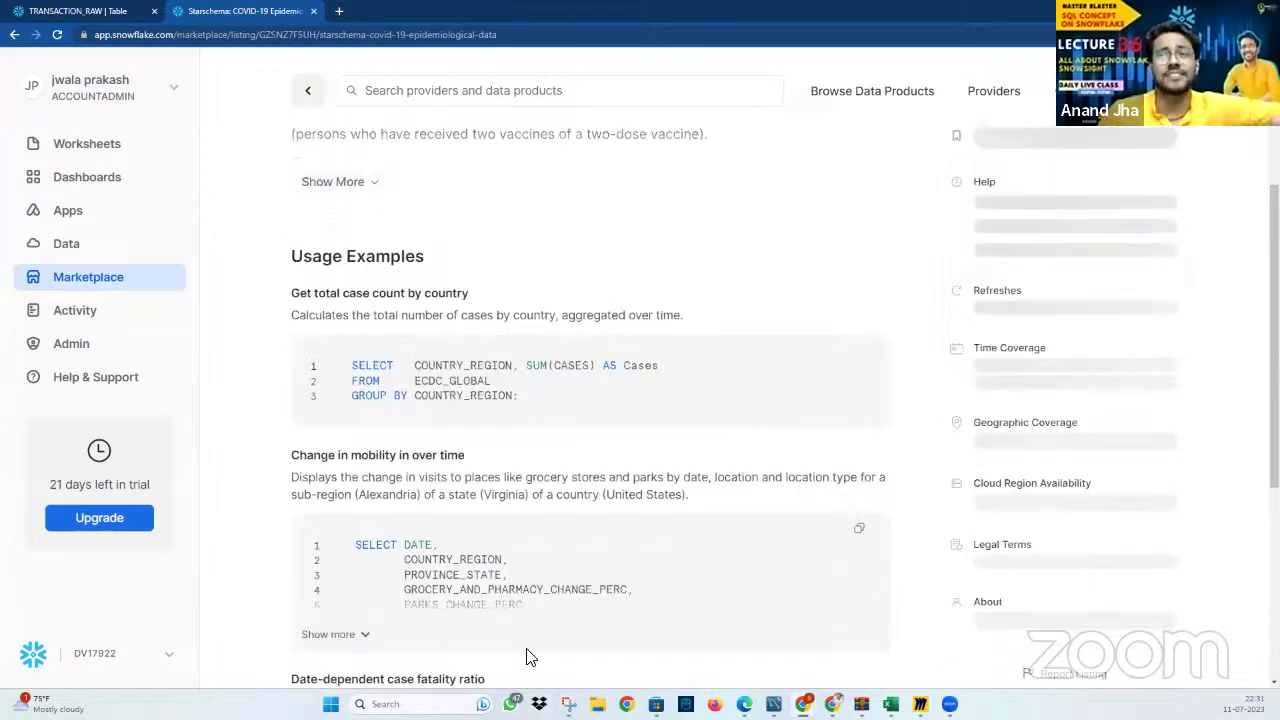
{"action": "scroll", "coordinate": [896, 413], "scroll_direction": "up", "scroll_amount": 3}
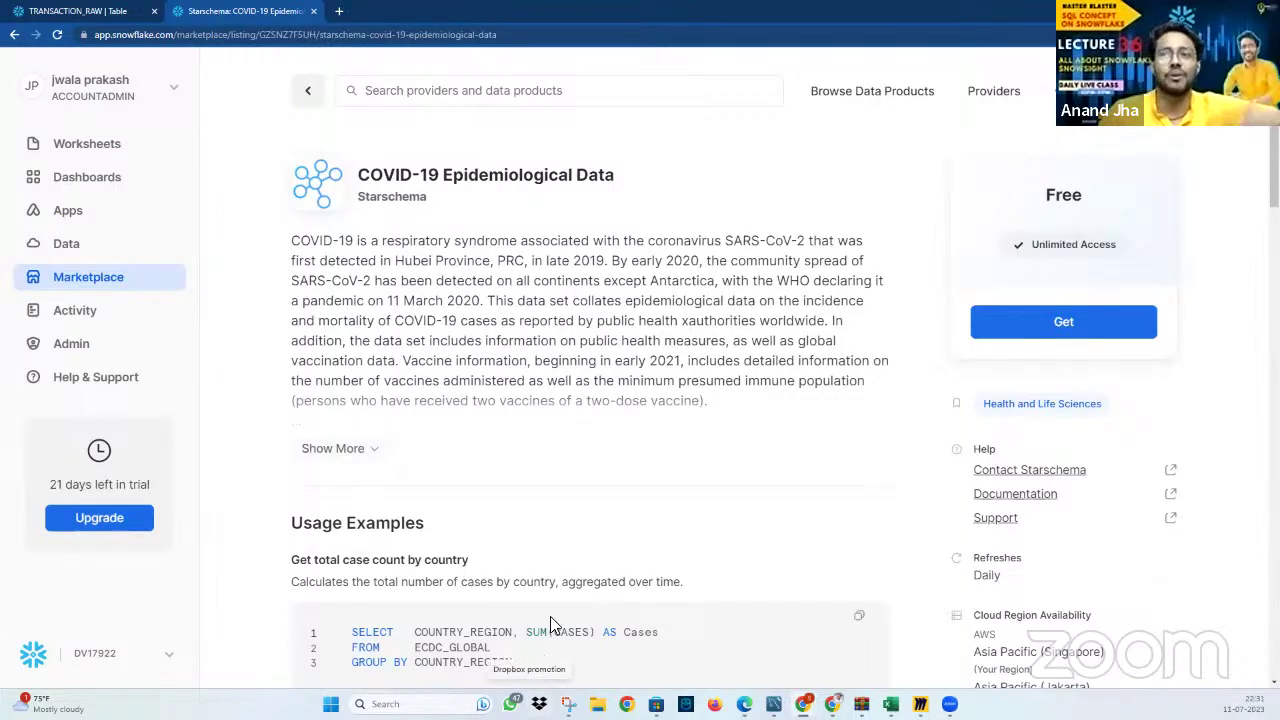
{"action": "scroll", "coordinate": [548, 600], "scroll_direction": "down", "scroll_amount": 9}
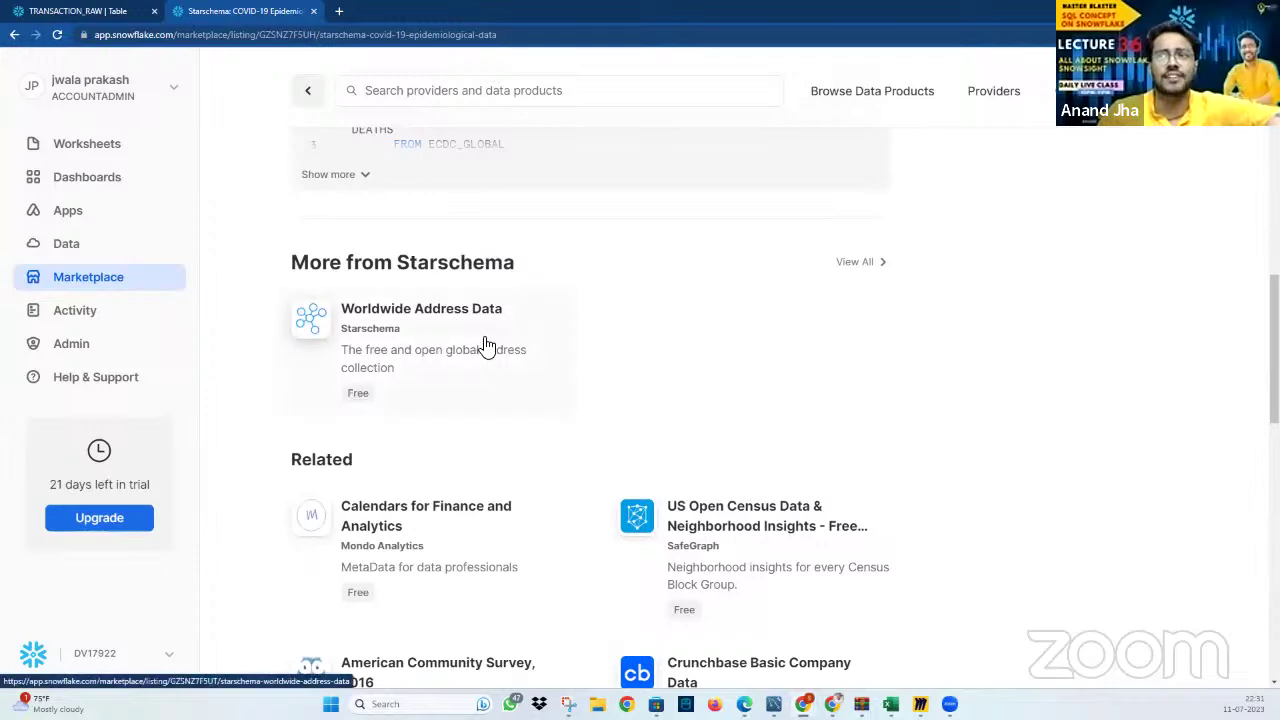
{"action": "scroll", "coordinate": [766, 531], "scroll_direction": "down", "scroll_amount": 11}
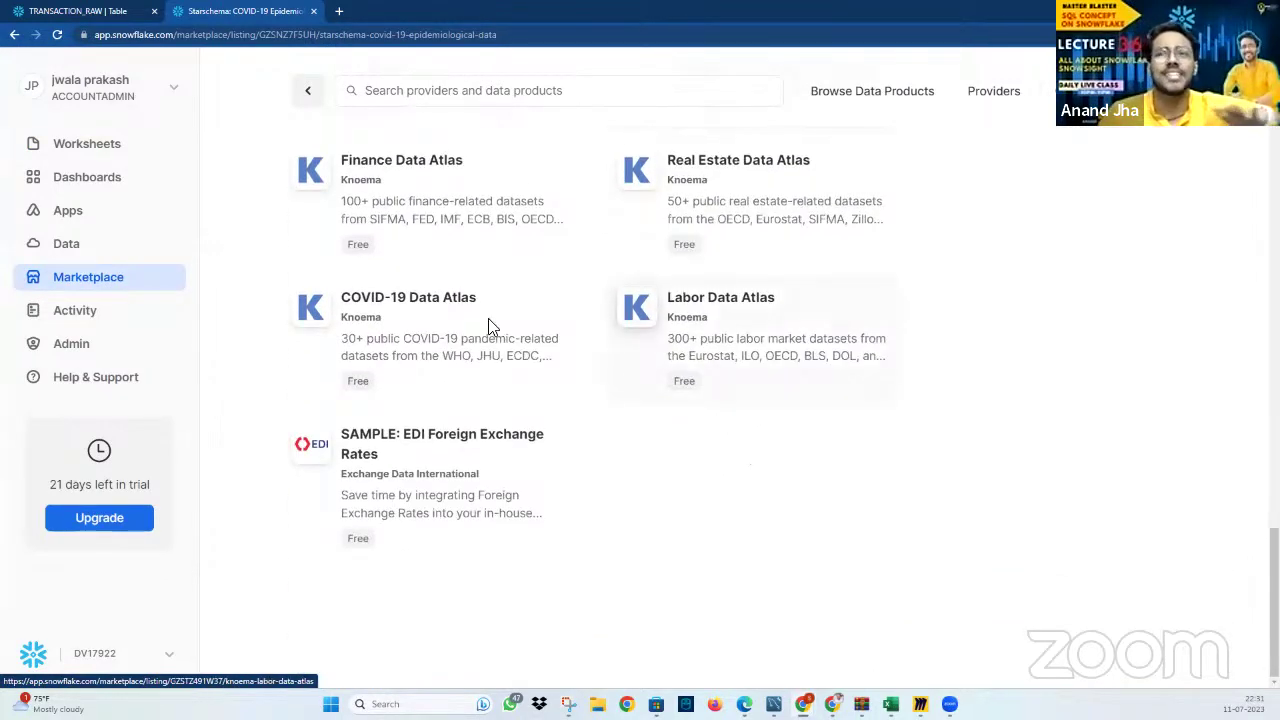
{"action": "scroll", "coordinate": [693, 369], "scroll_direction": "up", "scroll_amount": 15}
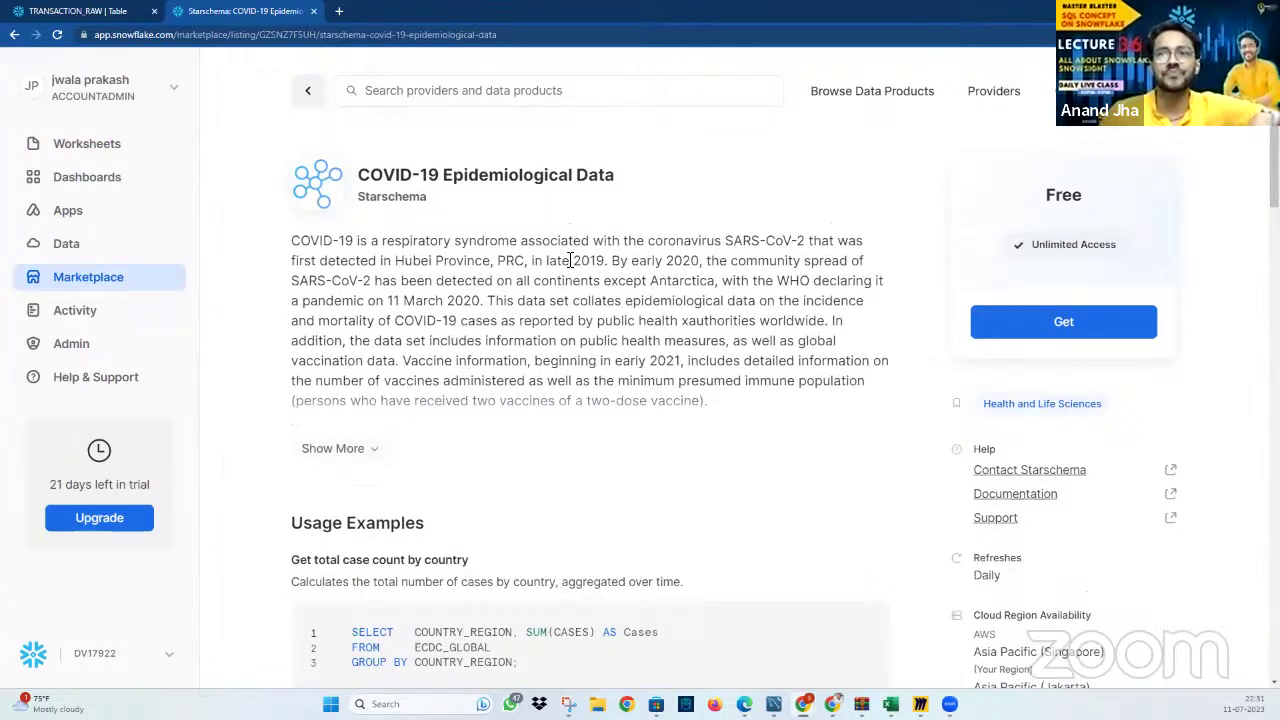
{"action": "left_click", "coordinate": [104, 312]}
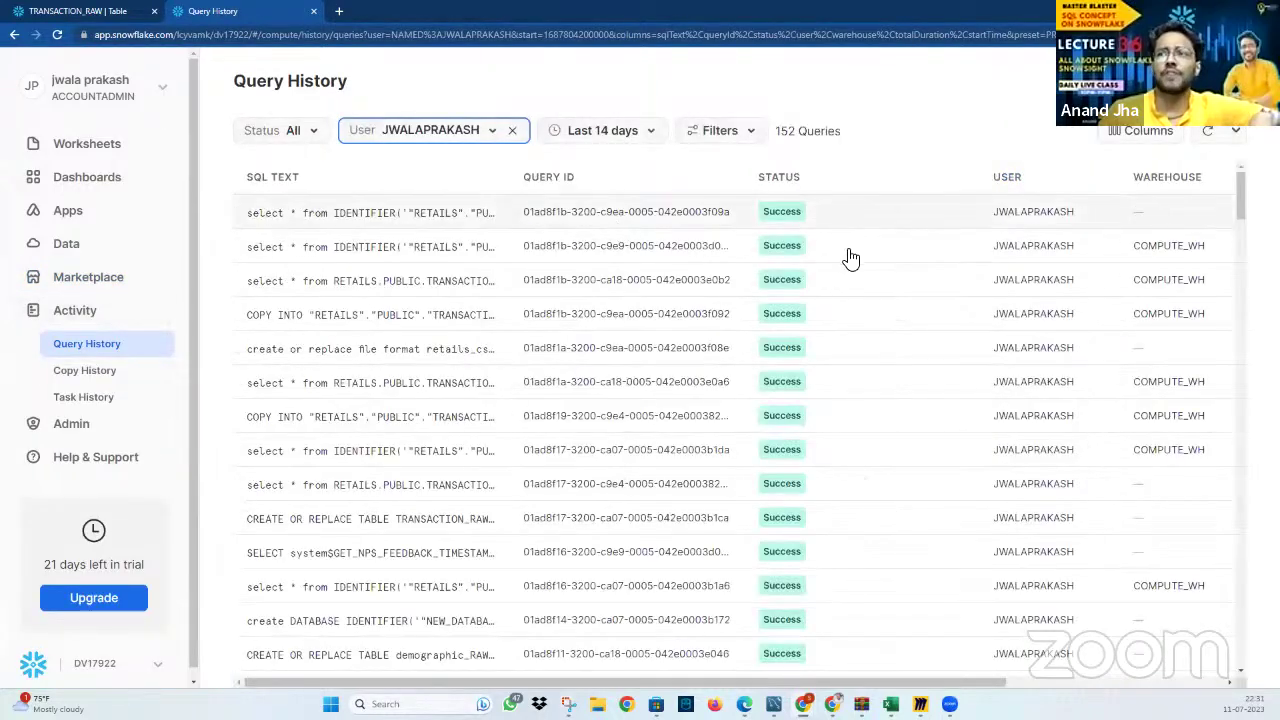
Check Query History's Duration and Started columns and the User filter options, then go to Admin
{"action": "scroll", "coordinate": [1163, 433], "scroll_direction": "down", "scroll_amount": 5}
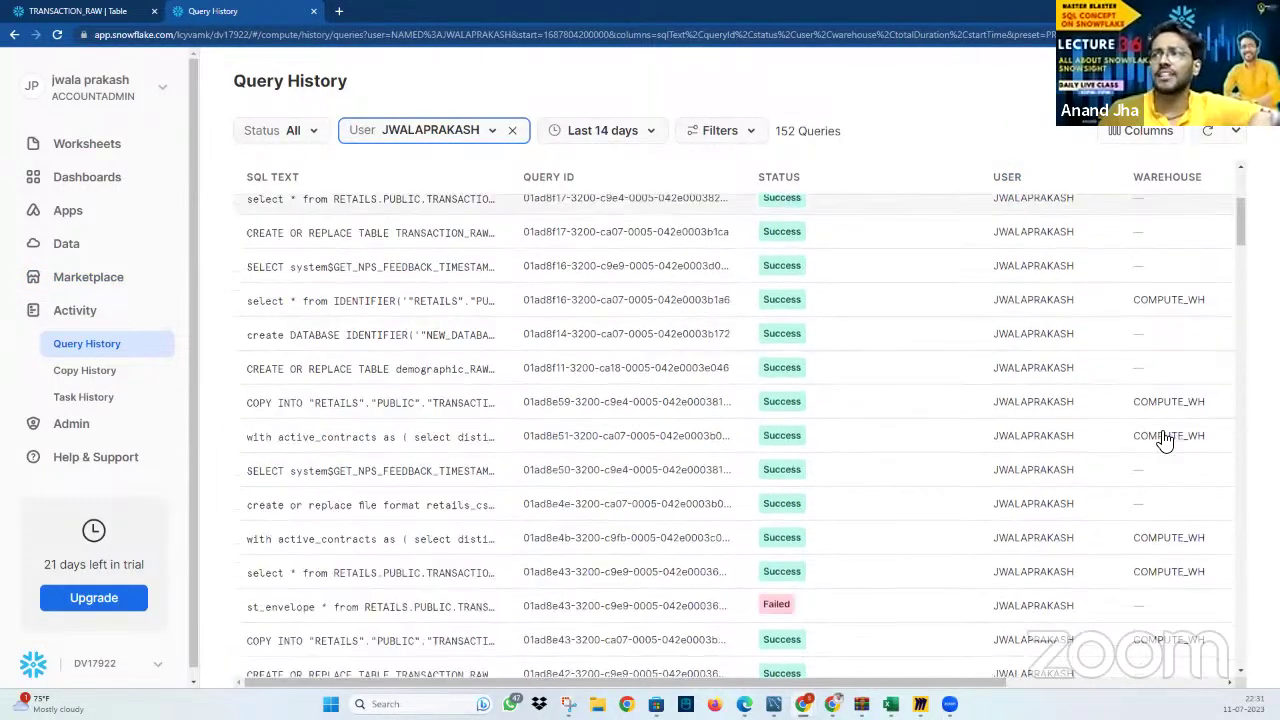
{"action": "left_click_drag", "start_coordinate": [963, 684], "coordinate": [923, 668]}
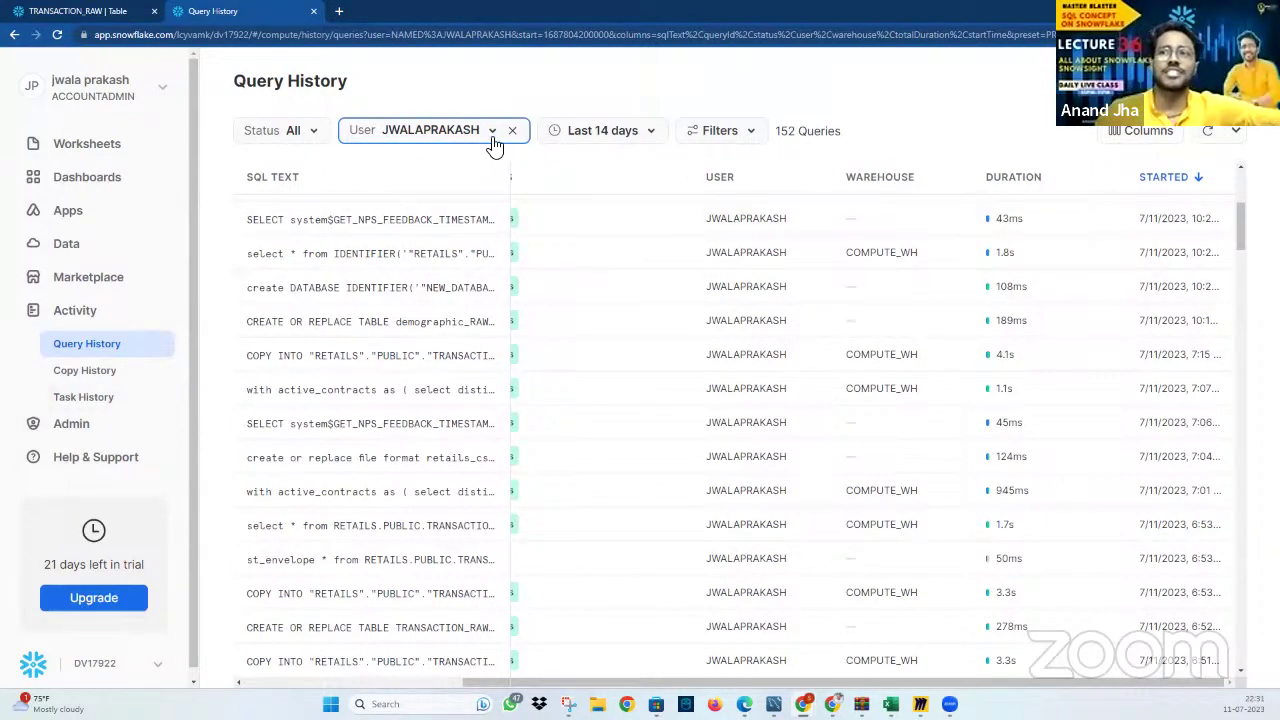
{"action": "left_click", "coordinate": [493, 132]}
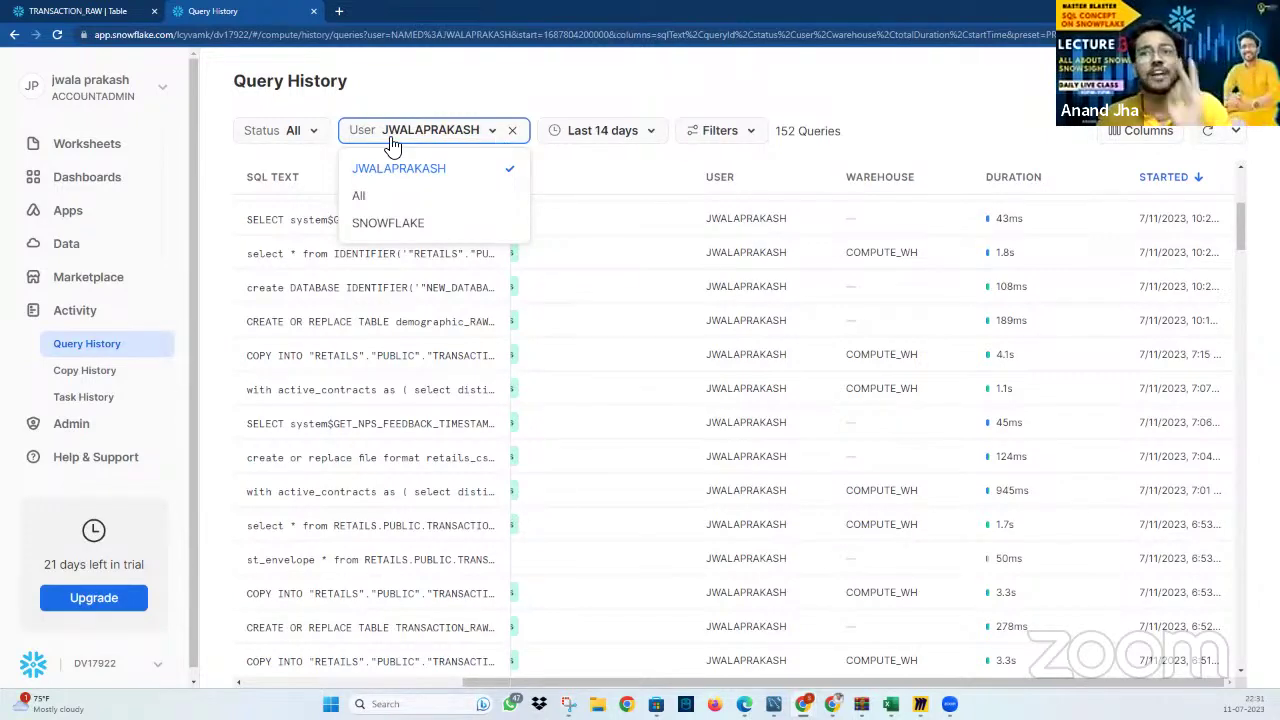
{"action": "left_click", "coordinate": [74, 438]}
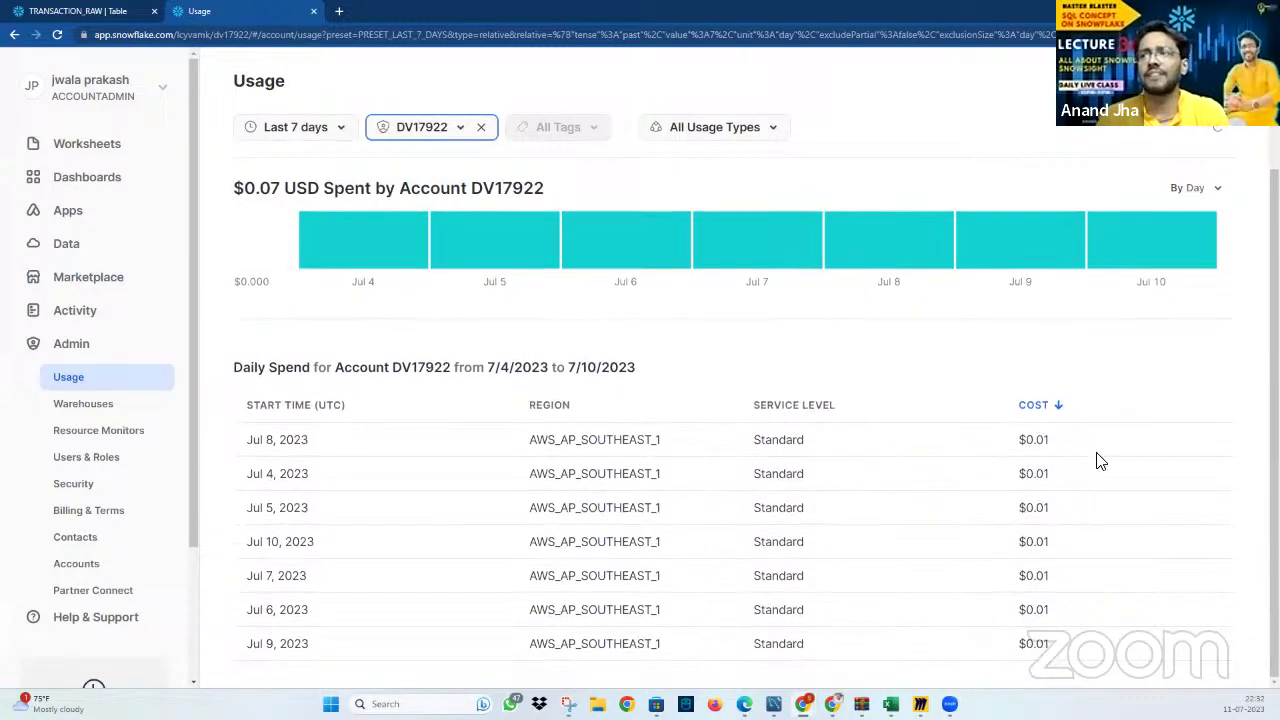
Review the Warehouses, Resource Monitors (with its monitor's details), Users & Roles, and Security pages
{"action": "left_click", "coordinate": [118, 406]}
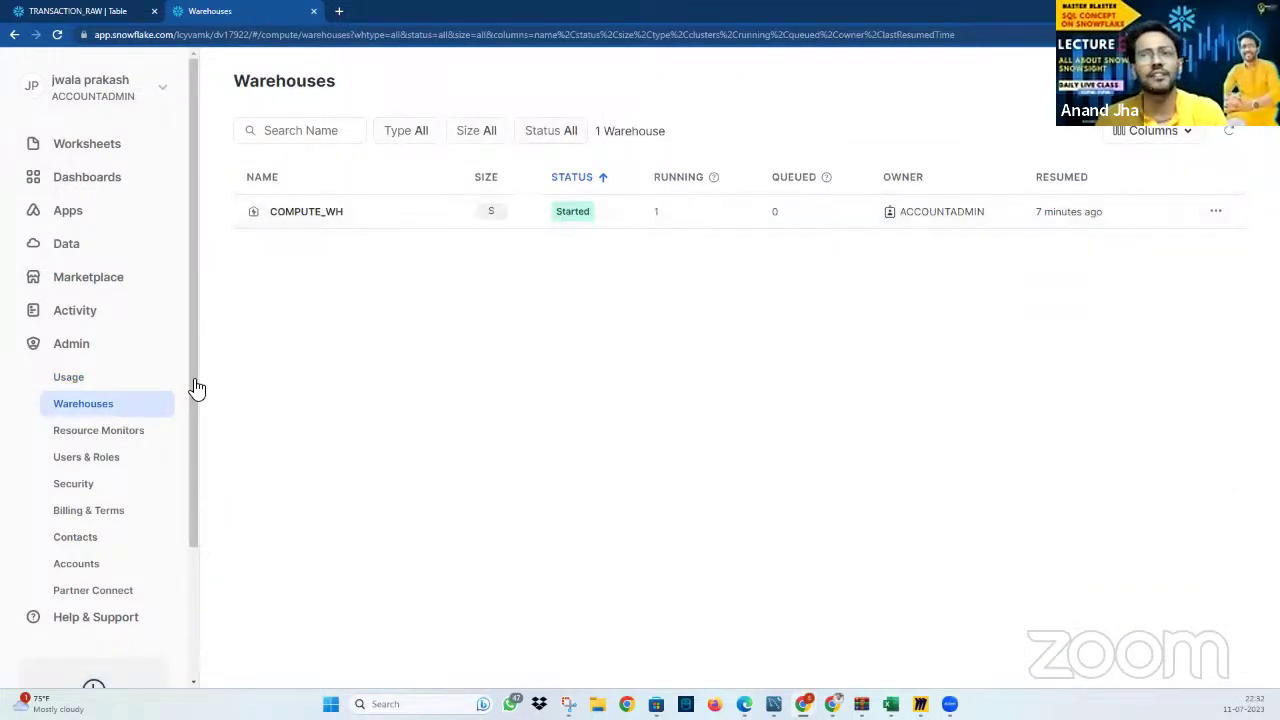
{"action": "left_click", "coordinate": [115, 440]}
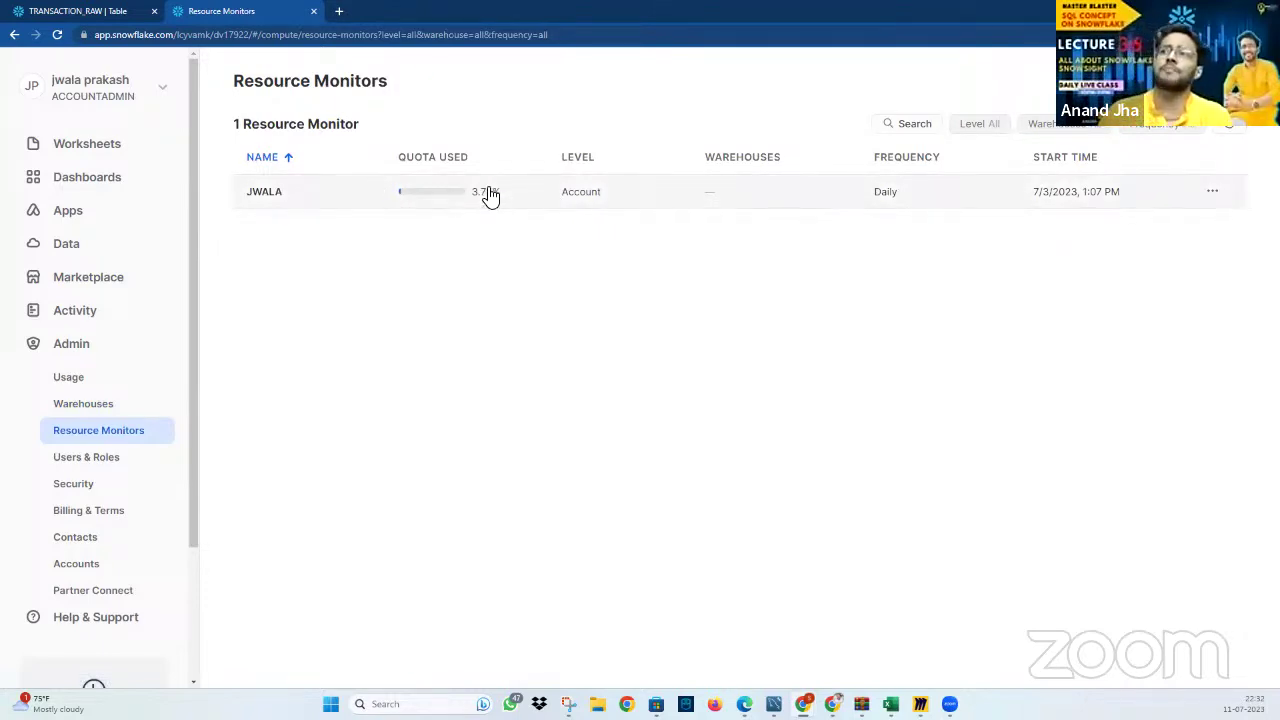
{"action": "left_click", "coordinate": [487, 195]}
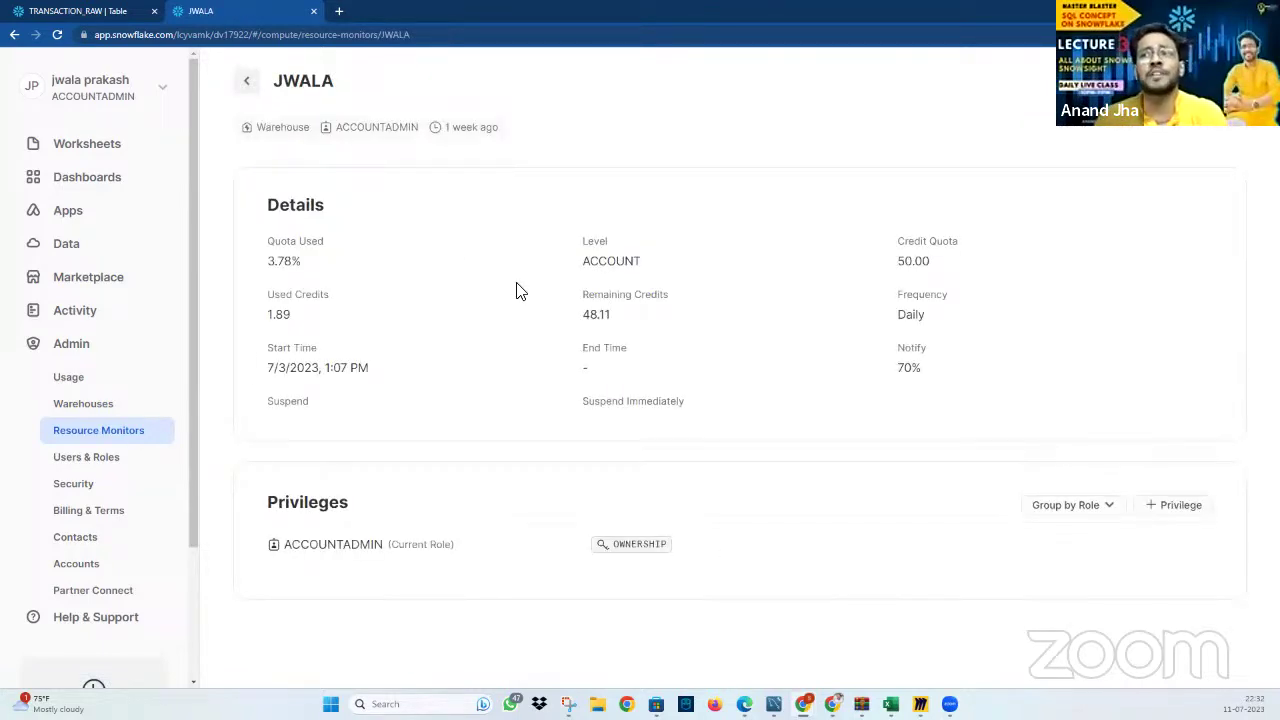
{"action": "left_click", "coordinate": [143, 465]}
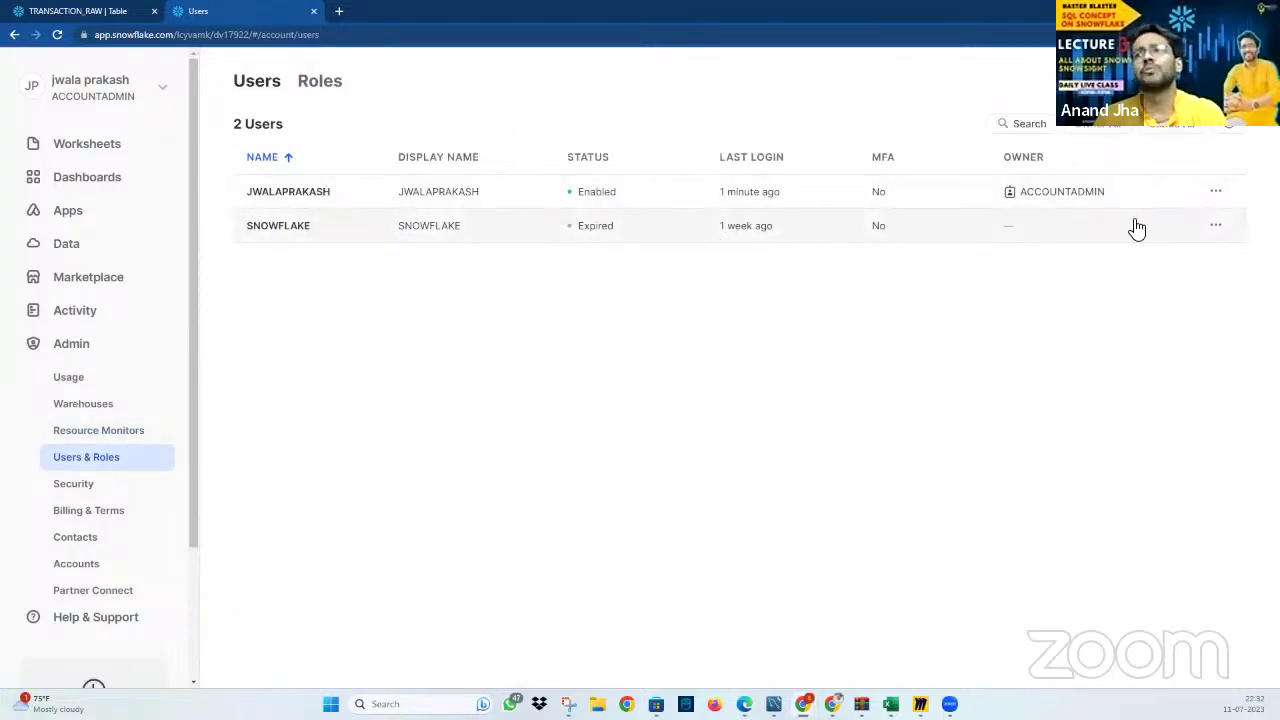
{"action": "left_click", "coordinate": [110, 486]}
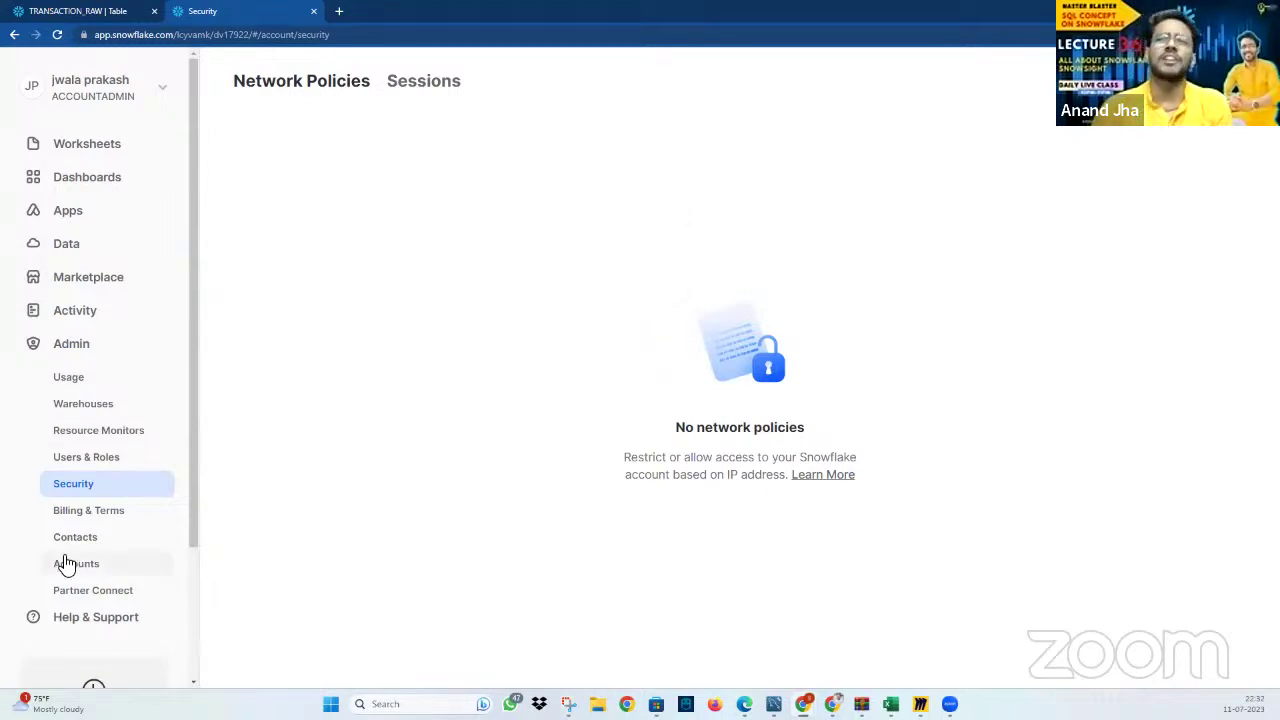
Enable Anaconda Python packages under Billing & Terms, then view Contacts and Accounts
{"action": "left_click", "coordinate": [83, 516]}
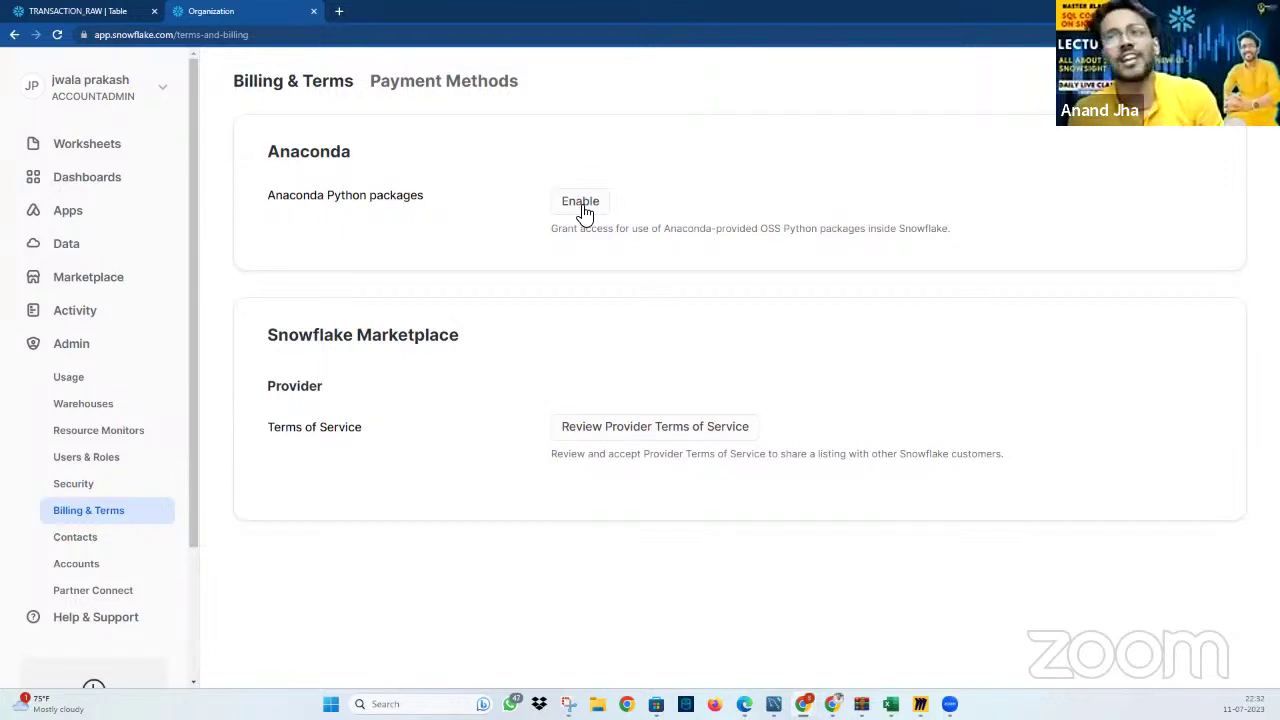
{"action": "left_click", "coordinate": [583, 206]}
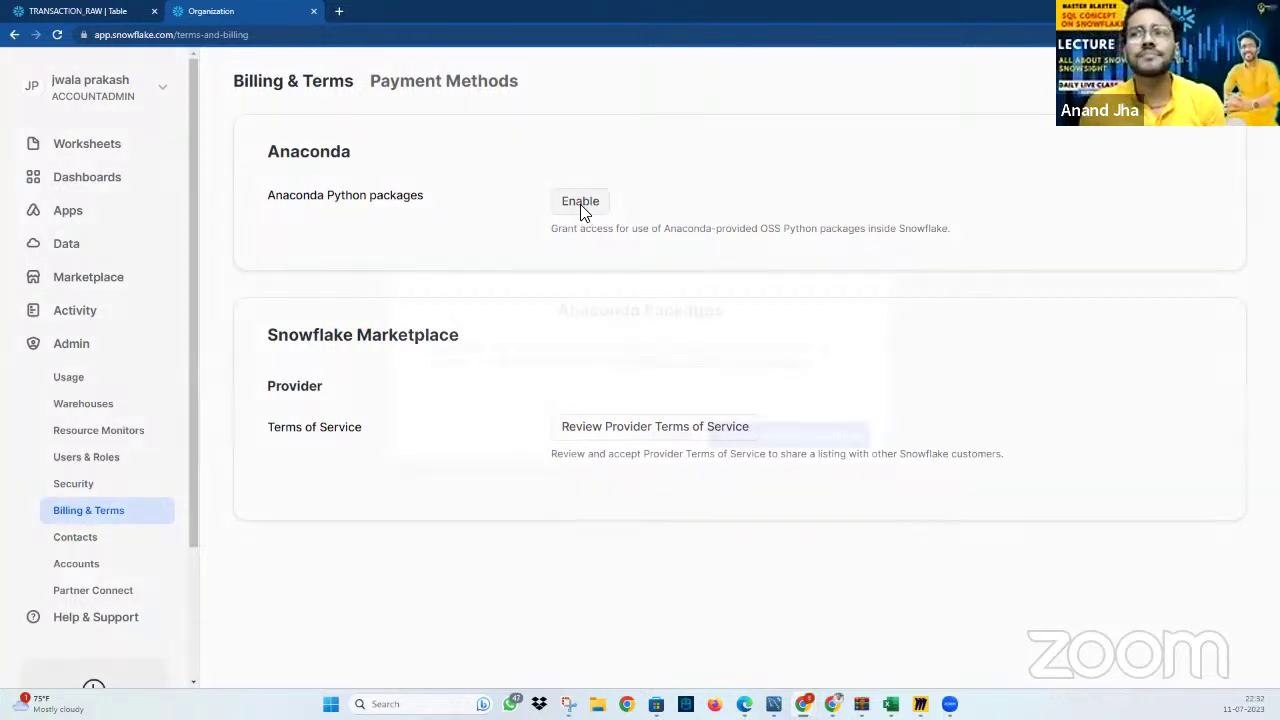
{"action": "left_click", "coordinate": [762, 449]}
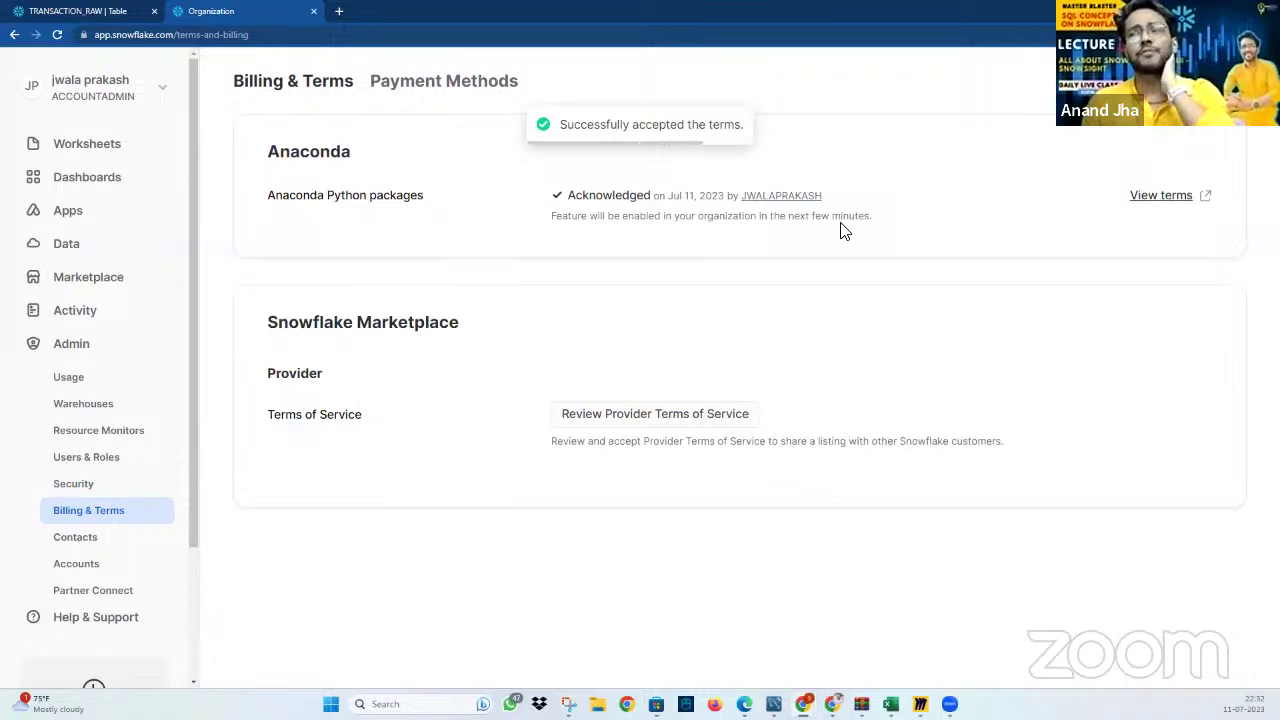
{"action": "left_click", "coordinate": [79, 547]}
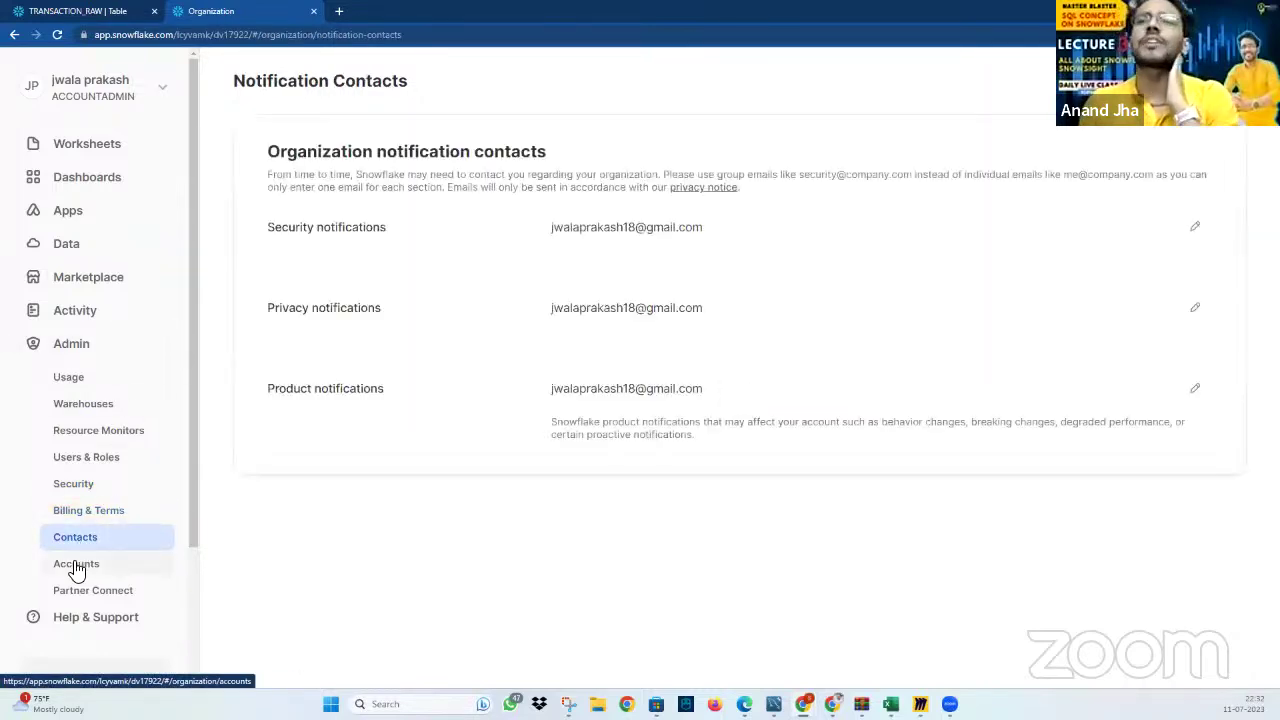
{"action": "left_click", "coordinate": [77, 566]}
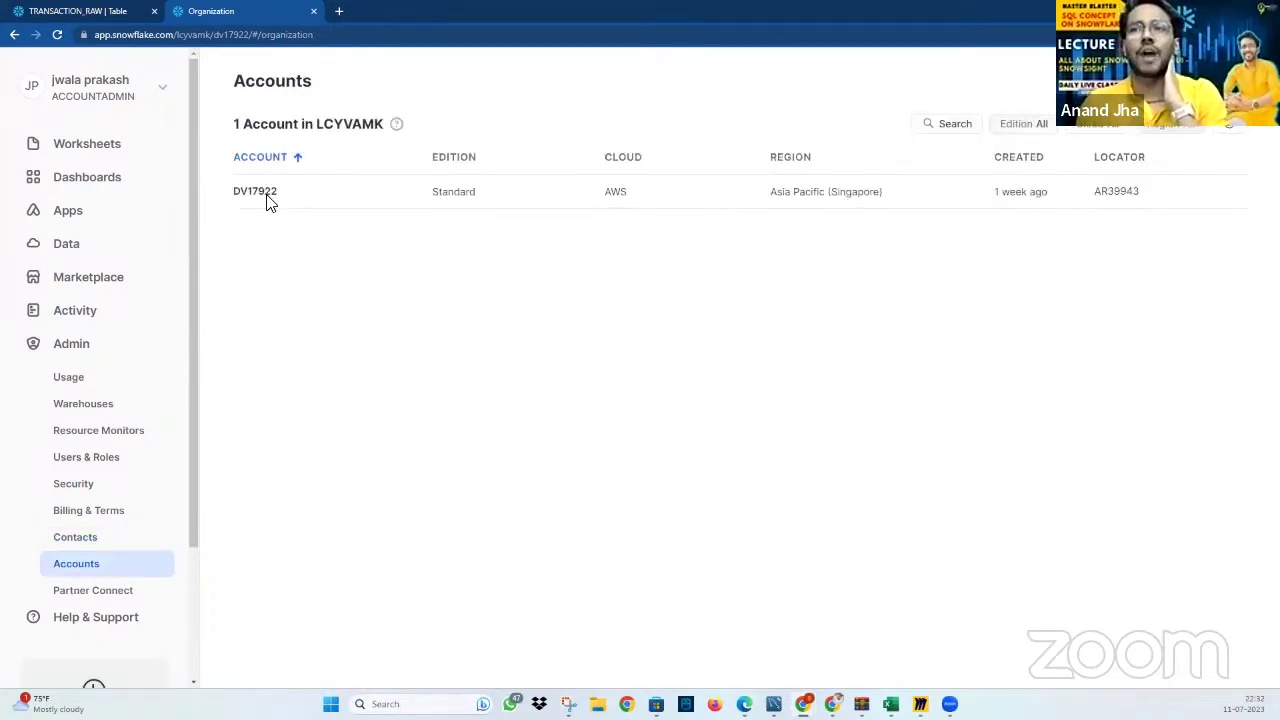
Copy the account URL into a new browser tab and mark its account identifier
{"action": "left_click", "coordinate": [291, 193]}
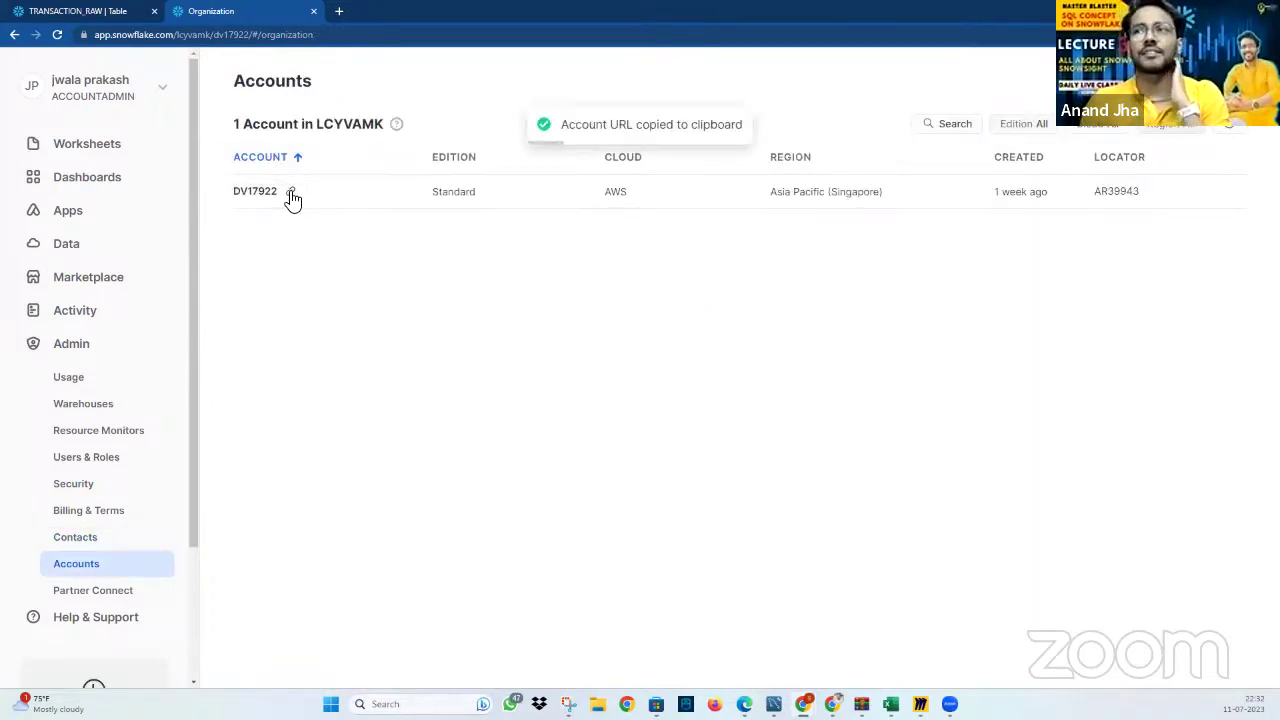
{"action": "left_click", "coordinate": [339, 11]}
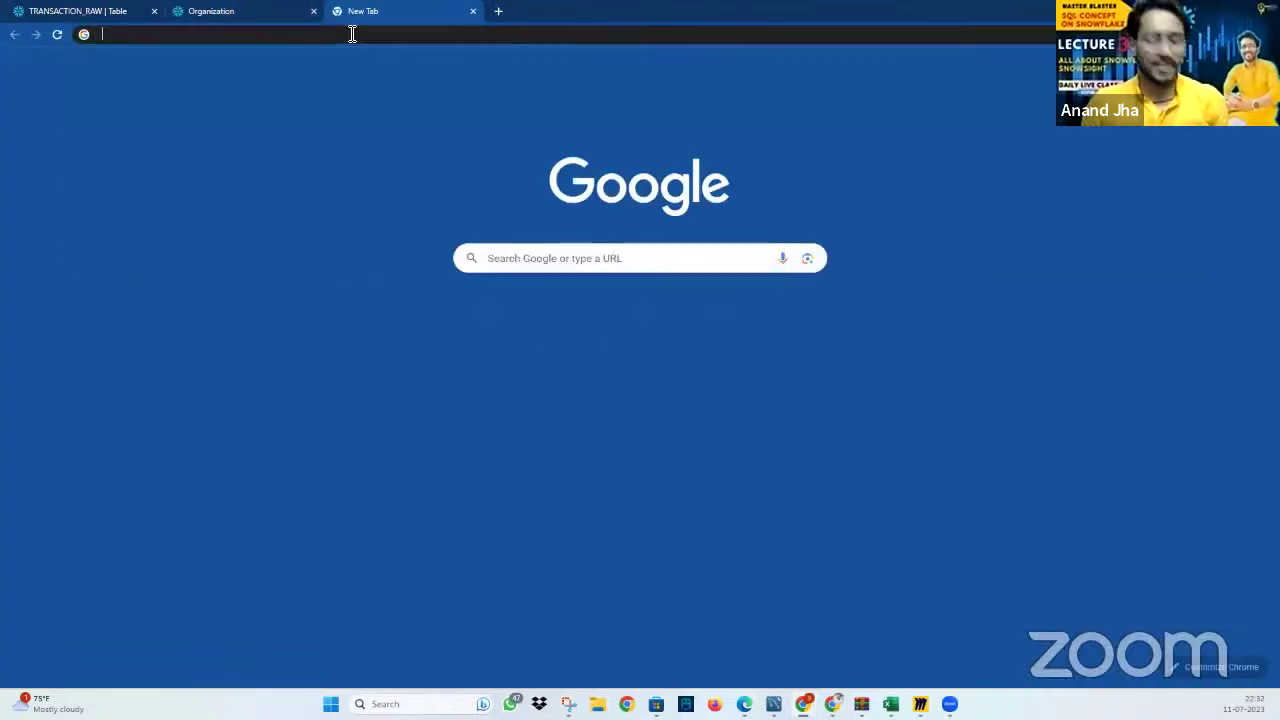
{"action": "left_click", "coordinate": [352, 34]}
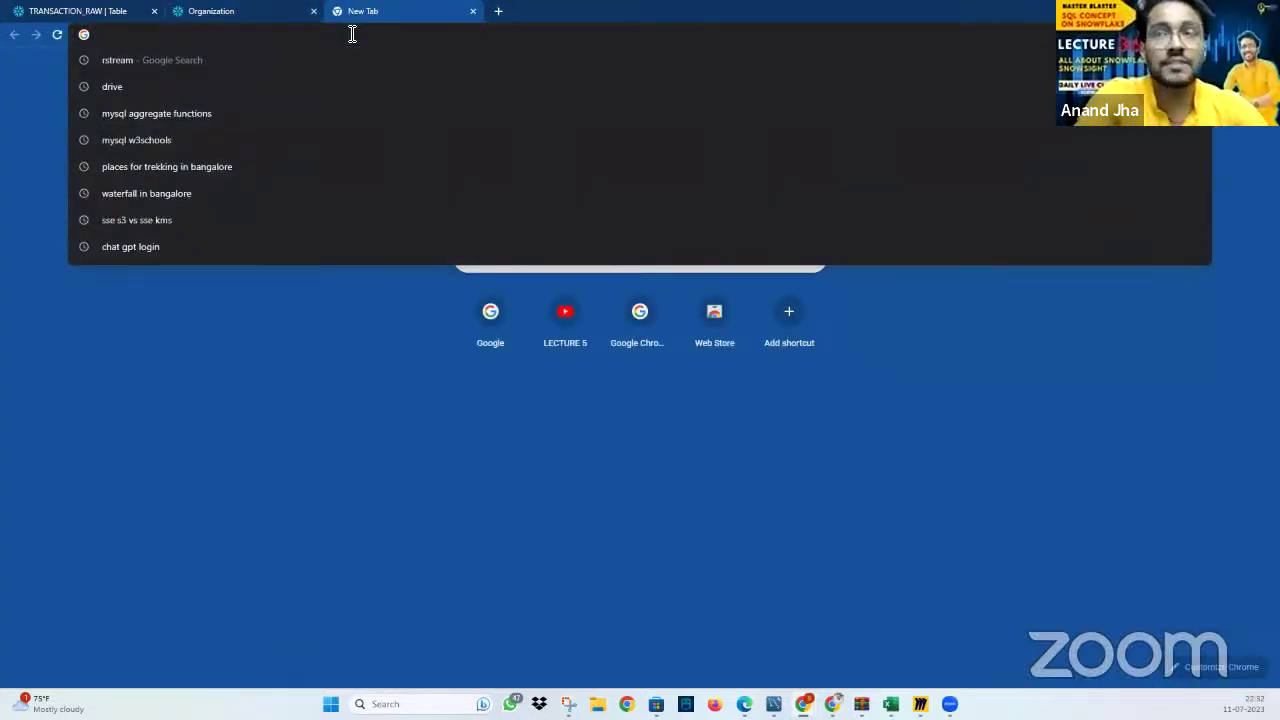
{"action": "key", "text": "ctrl+v"}
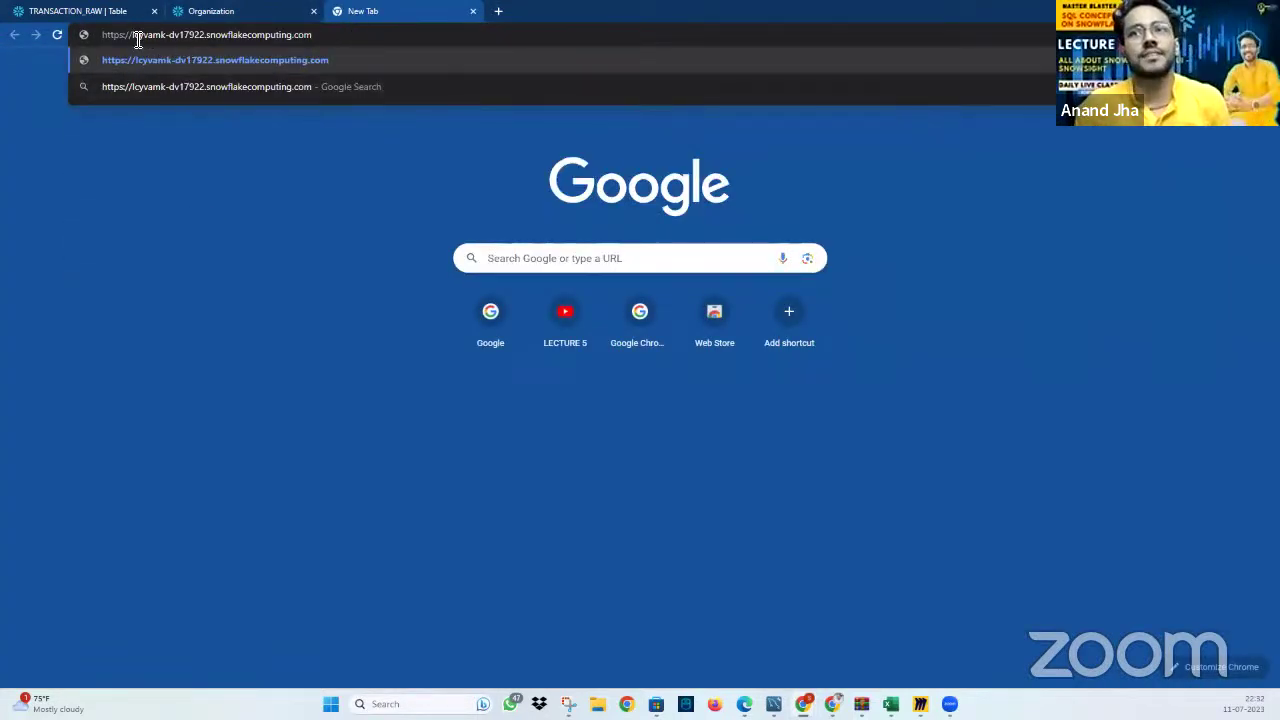
{"action": "left_click_drag", "start_coordinate": [134, 36], "coordinate": [208, 36]}
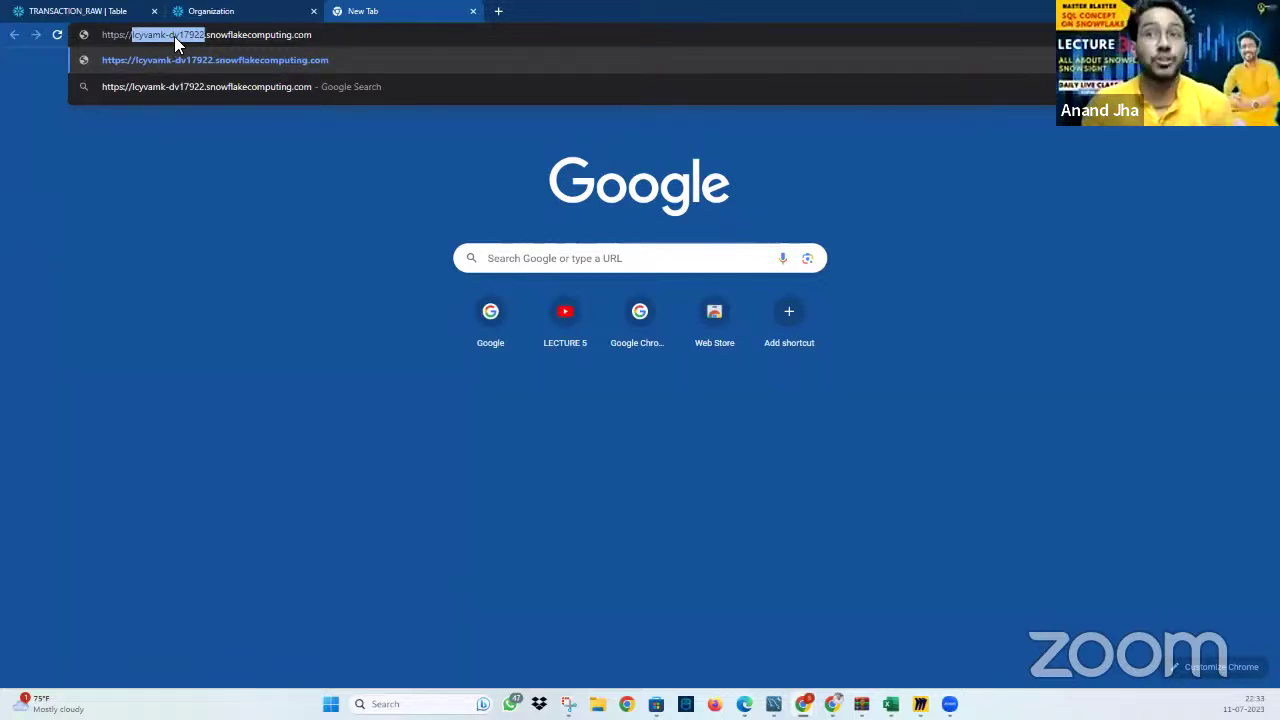
{"action": "left_click", "coordinate": [263, 21]}
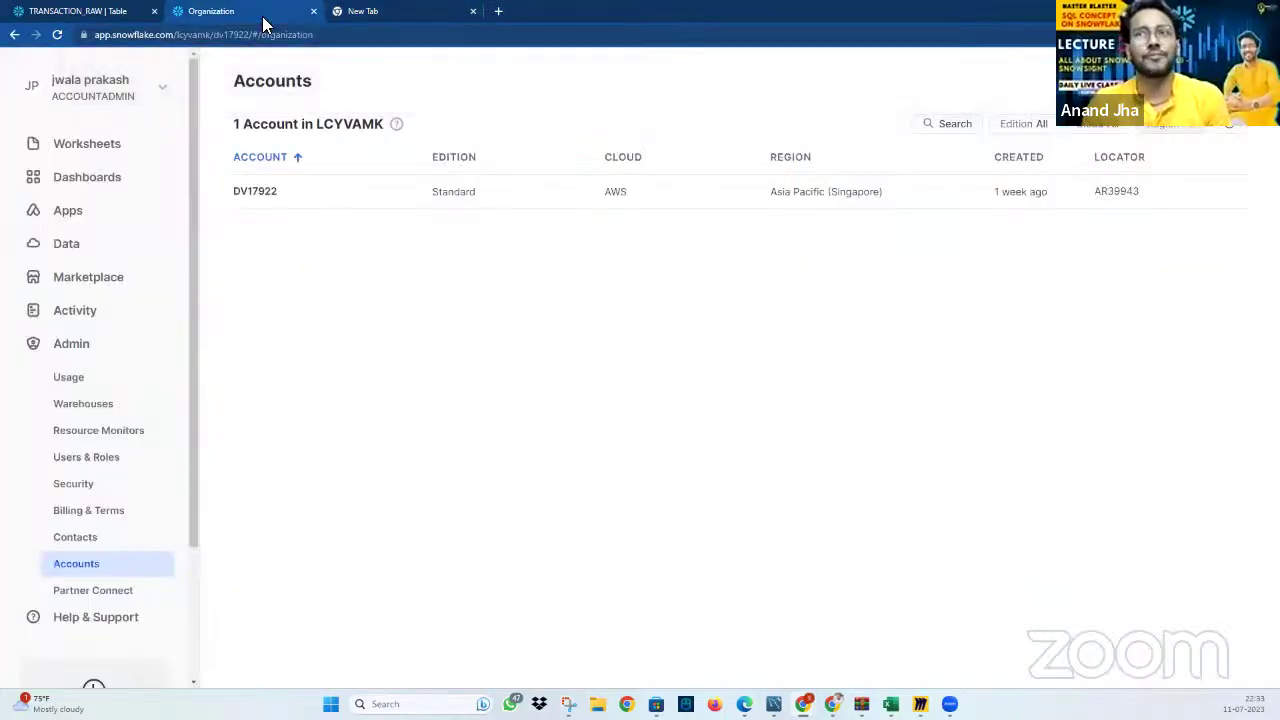
Open the user Profile from the user menu, look at the username, and close it
{"action": "left_click", "coordinate": [122, 89]}
{"action": "mouse_move", "coordinate": [171, 208]}
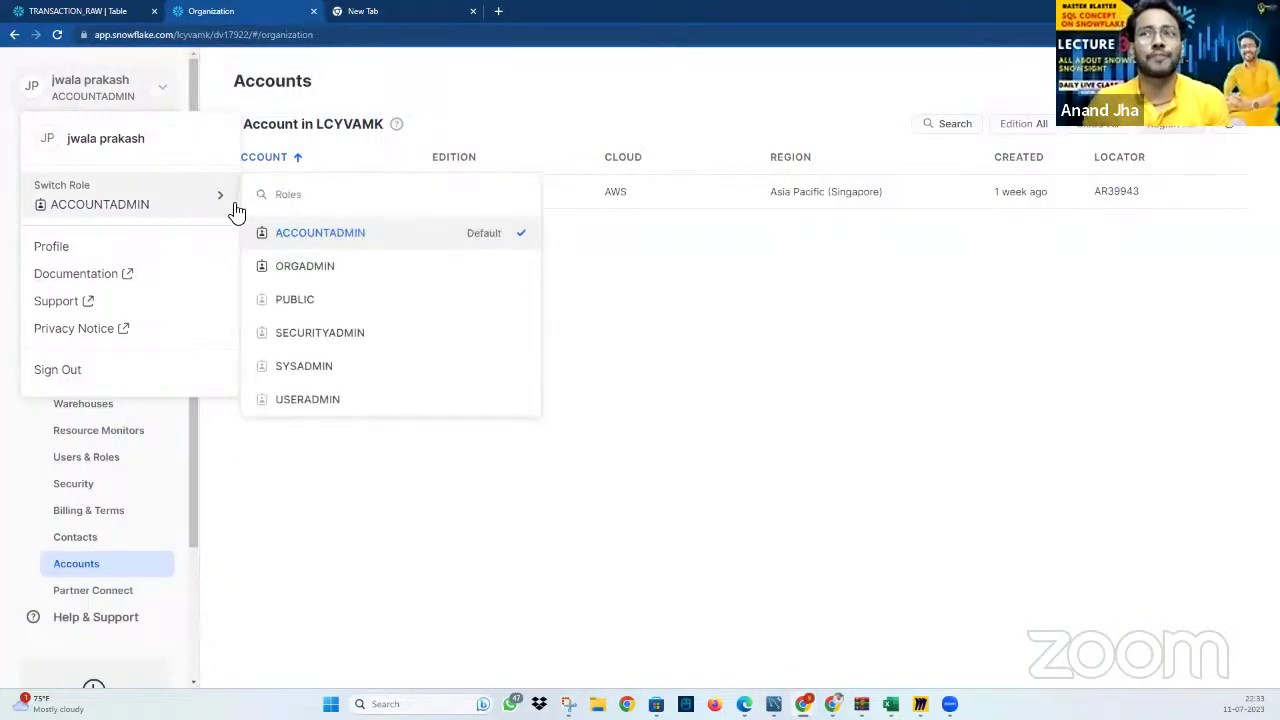
{"action": "left_click", "coordinate": [112, 250]}
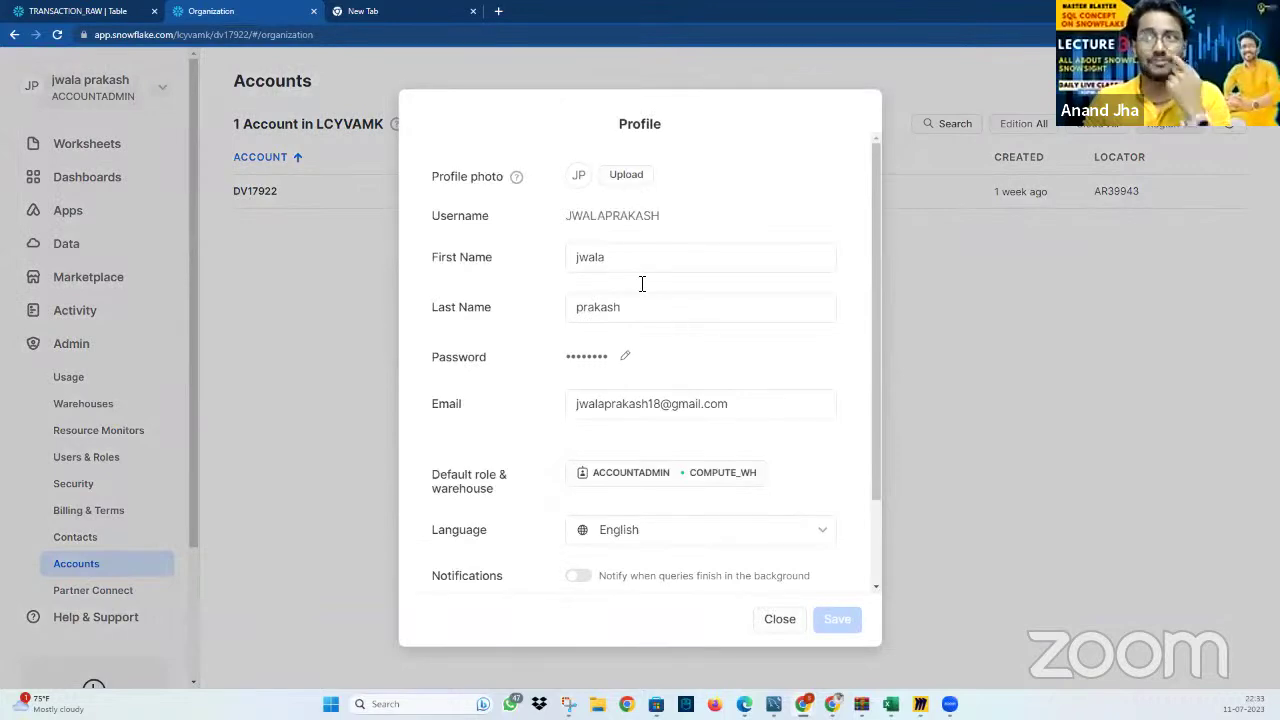
{"action": "double_click", "coordinate": [626, 216]}
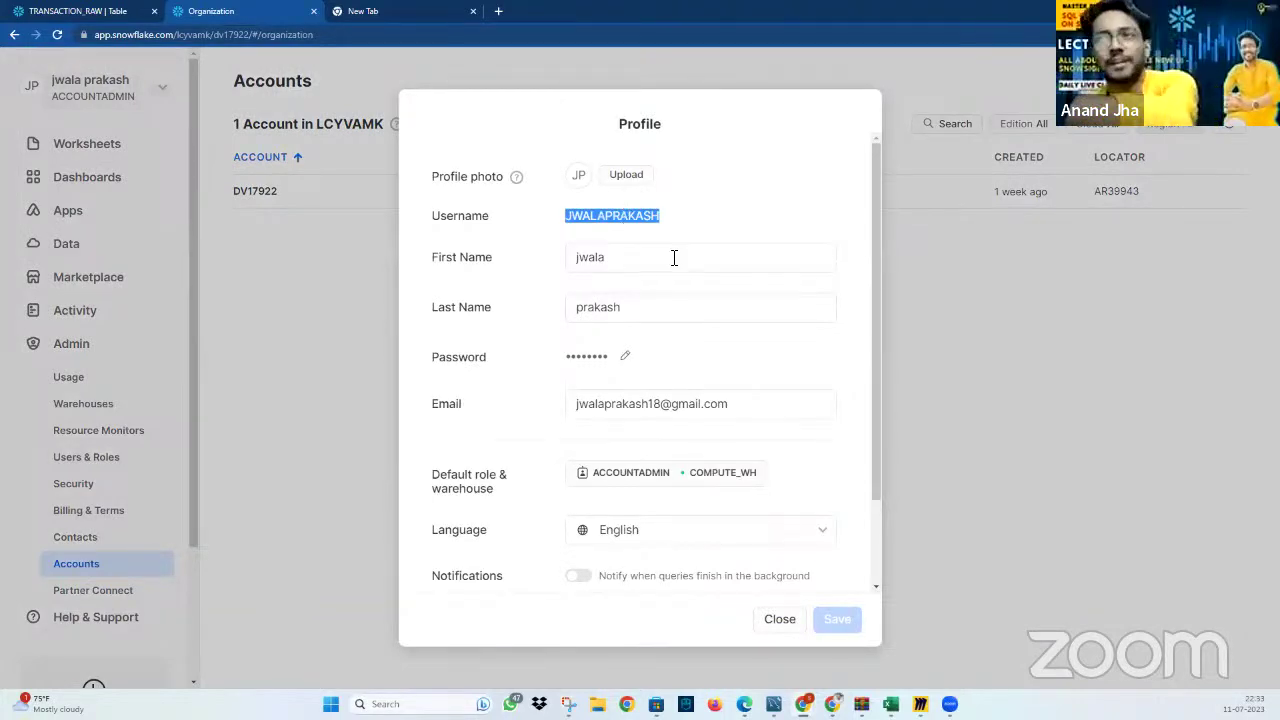
{"action": "left_click", "coordinate": [160, 34]}
{"action": "left_click", "coordinate": [363, 12]}
{"action": "left_click", "coordinate": [256, 15]}
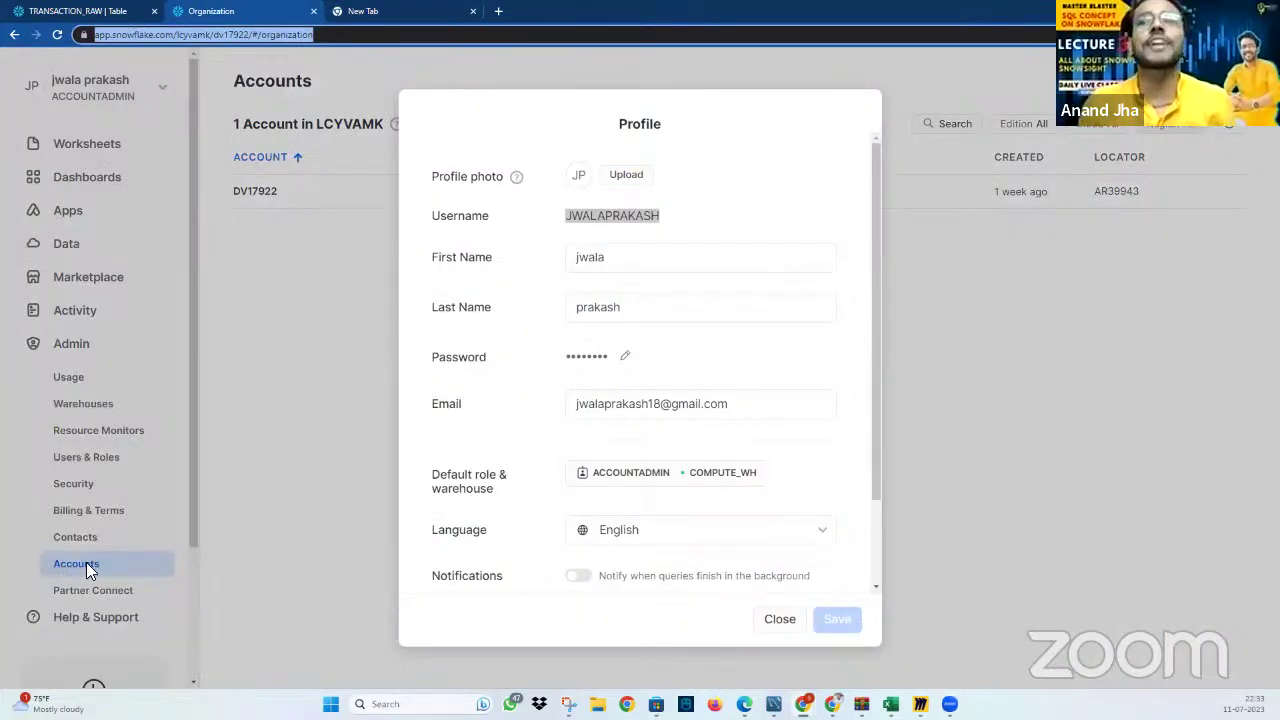
{"action": "left_click", "coordinate": [778, 621]}
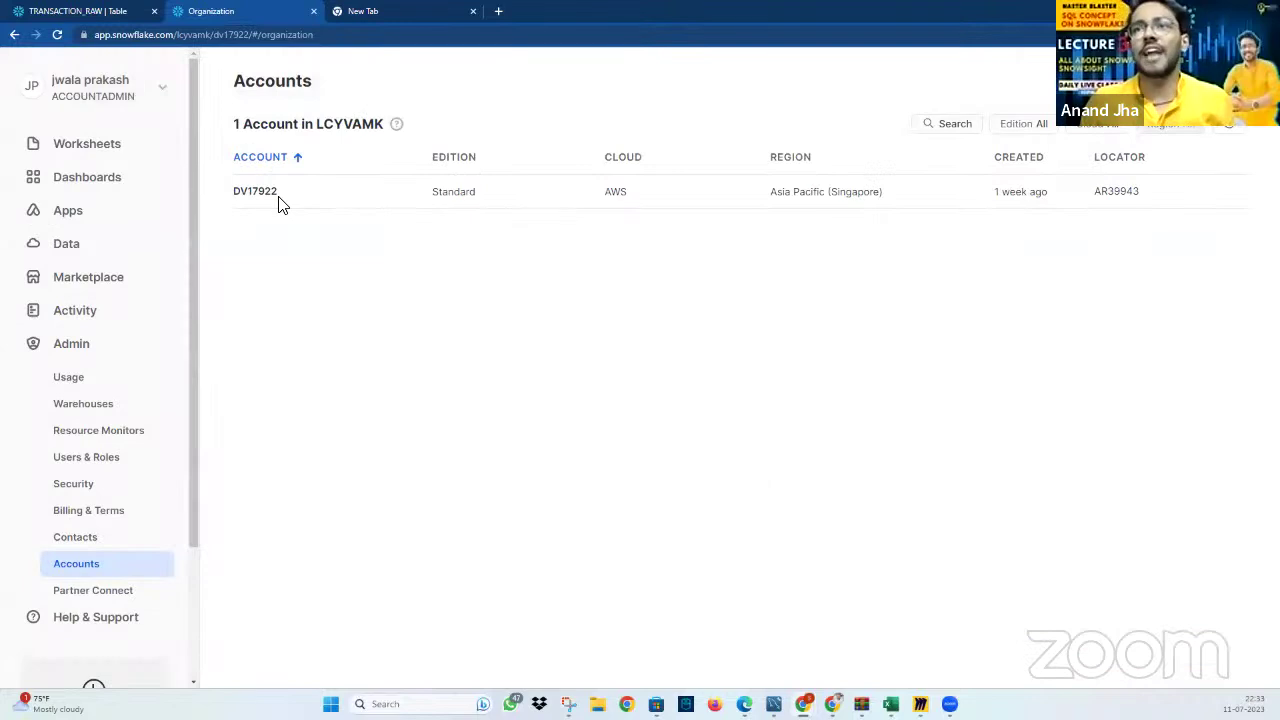
Copy the account URL again and mark its account identifier in the new tab's address bar
{"action": "left_click", "coordinate": [290, 193]}
{"action": "left_click", "coordinate": [427, 11]}
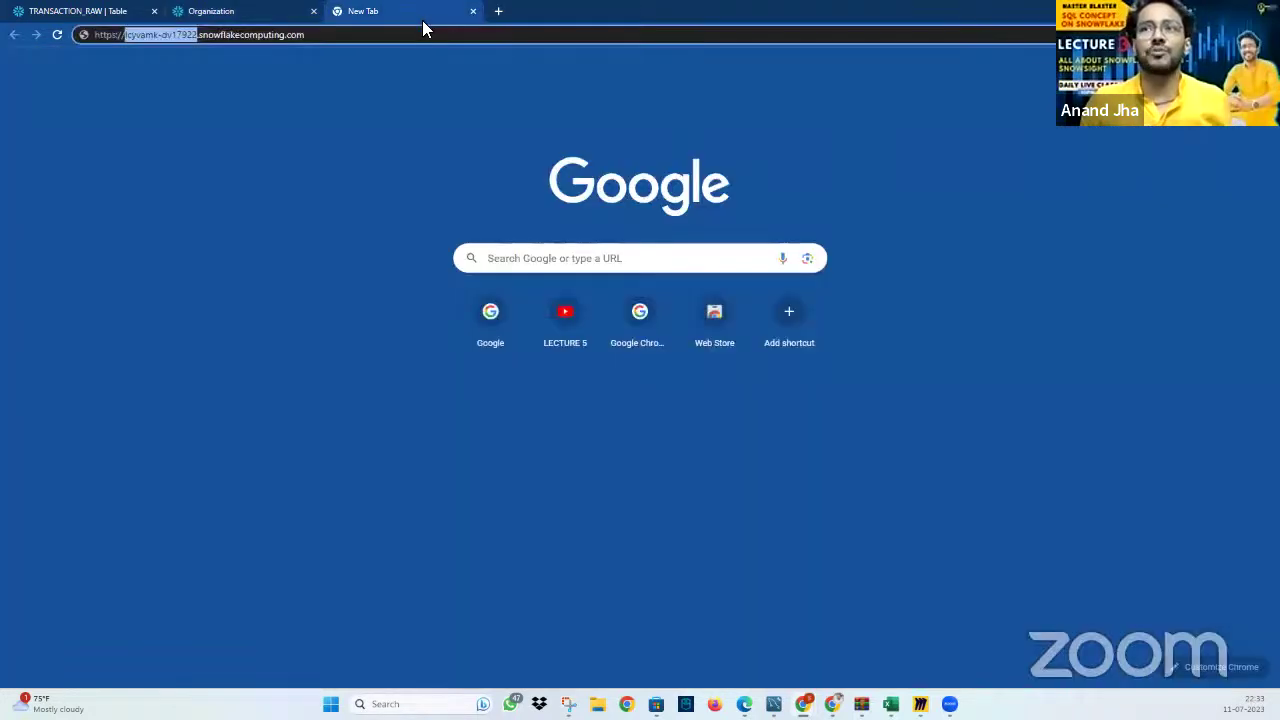
{"action": "left_click", "coordinate": [126, 36]}
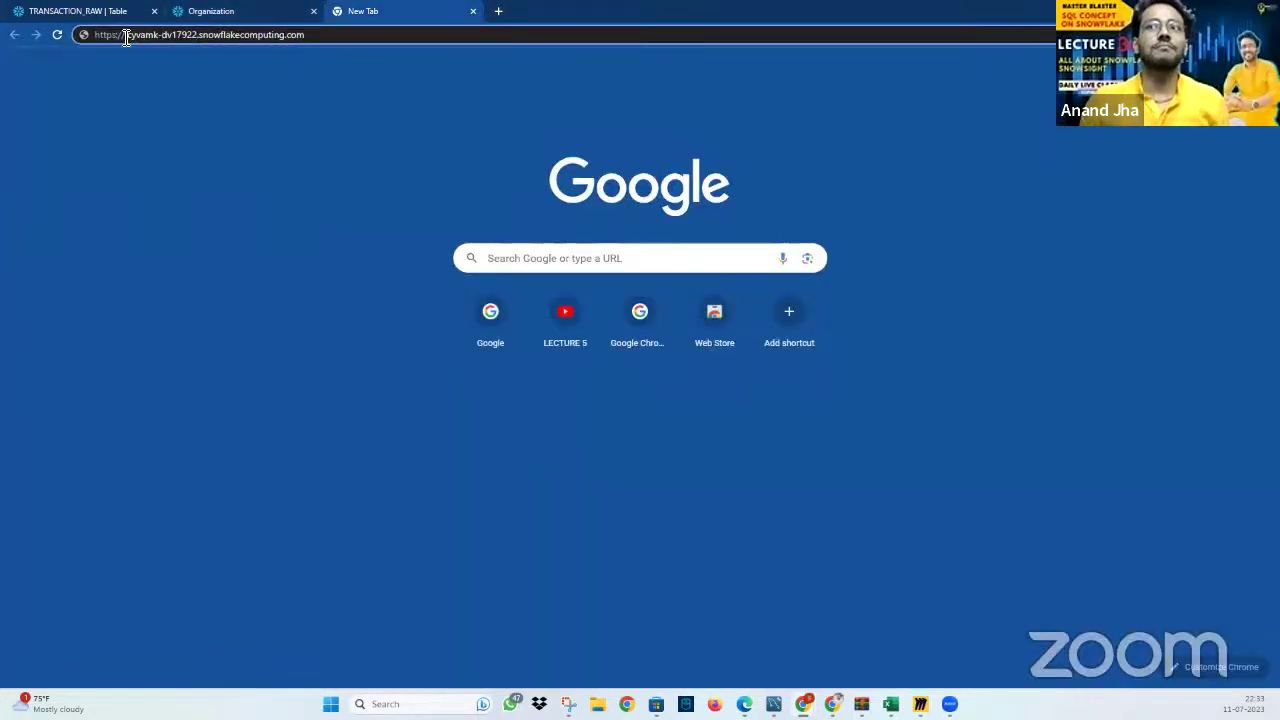
{"action": "left_click_drag", "start_coordinate": [126, 36], "coordinate": [196, 38]}
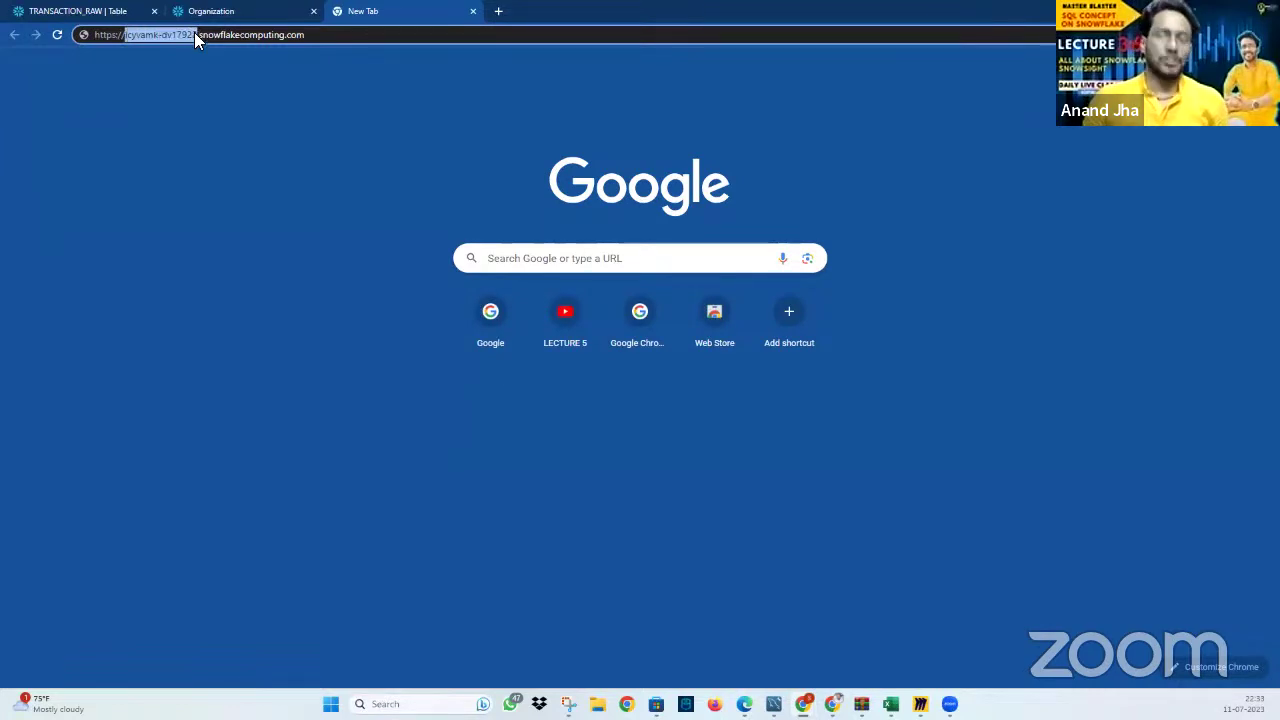
{"action": "left_click", "coordinate": [120, 11]}
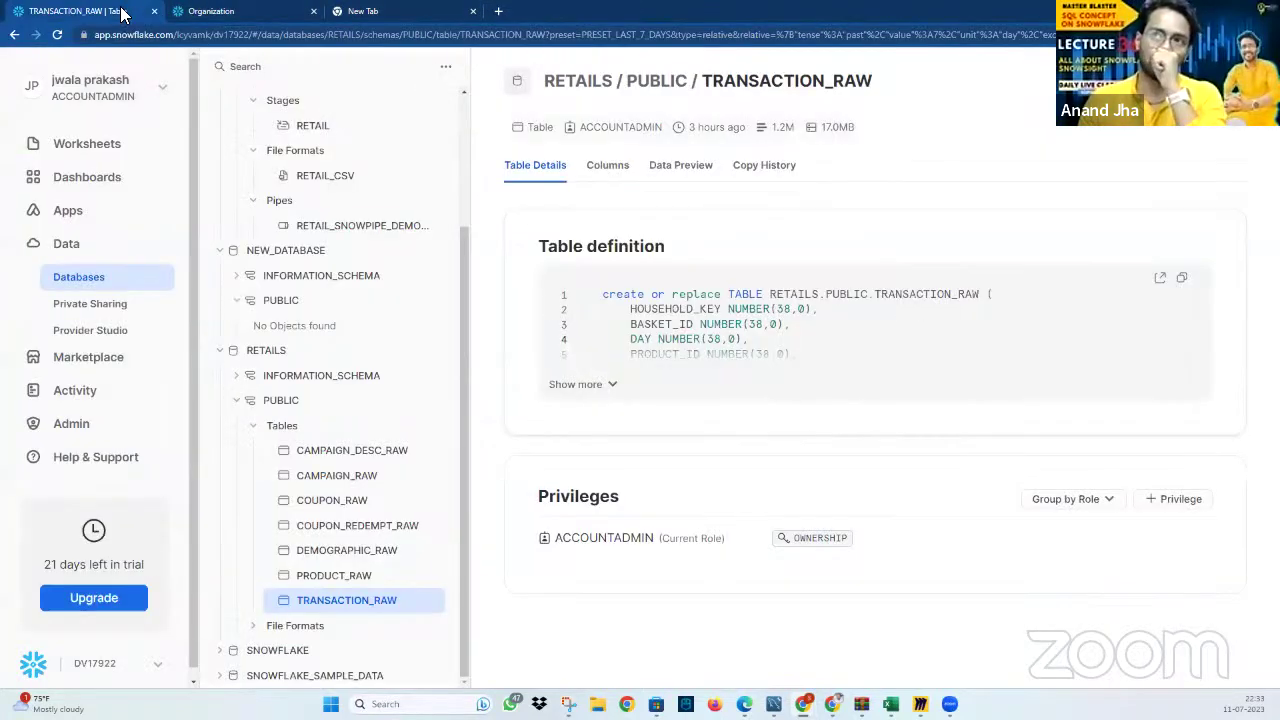
{"action": "scroll", "coordinate": [130, 500], "scroll_direction": "down", "scroll_amount": 1}
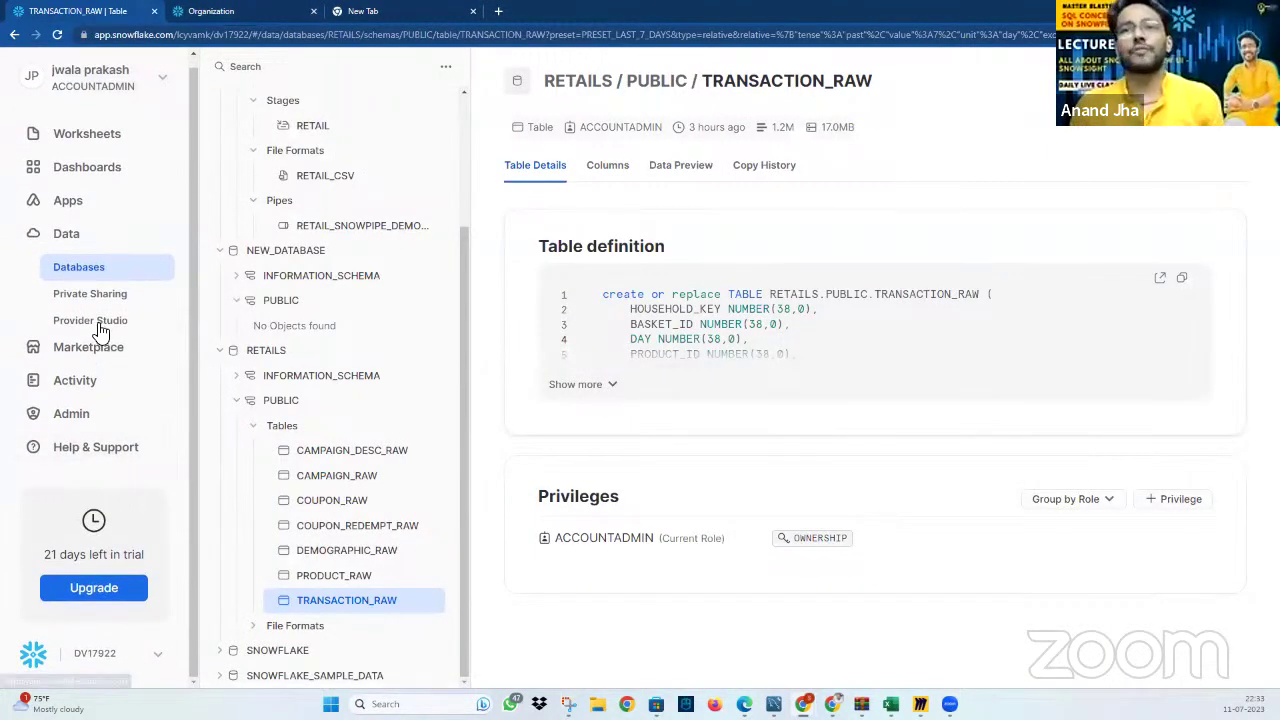
{"action": "scroll", "coordinate": [100, 329], "scroll_direction": "up", "scroll_amount": 1}
{"action": "left_click", "coordinate": [133, 90]}
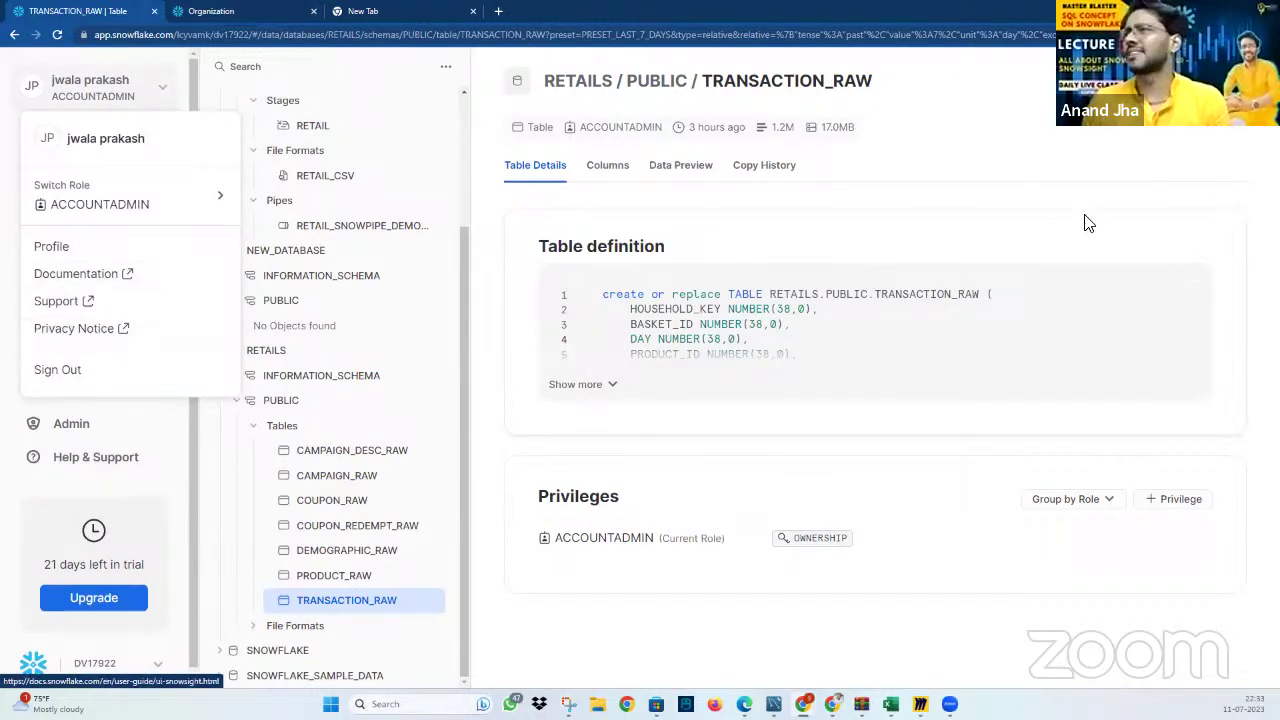
{"action": "left_click", "coordinate": [1140, 81]}
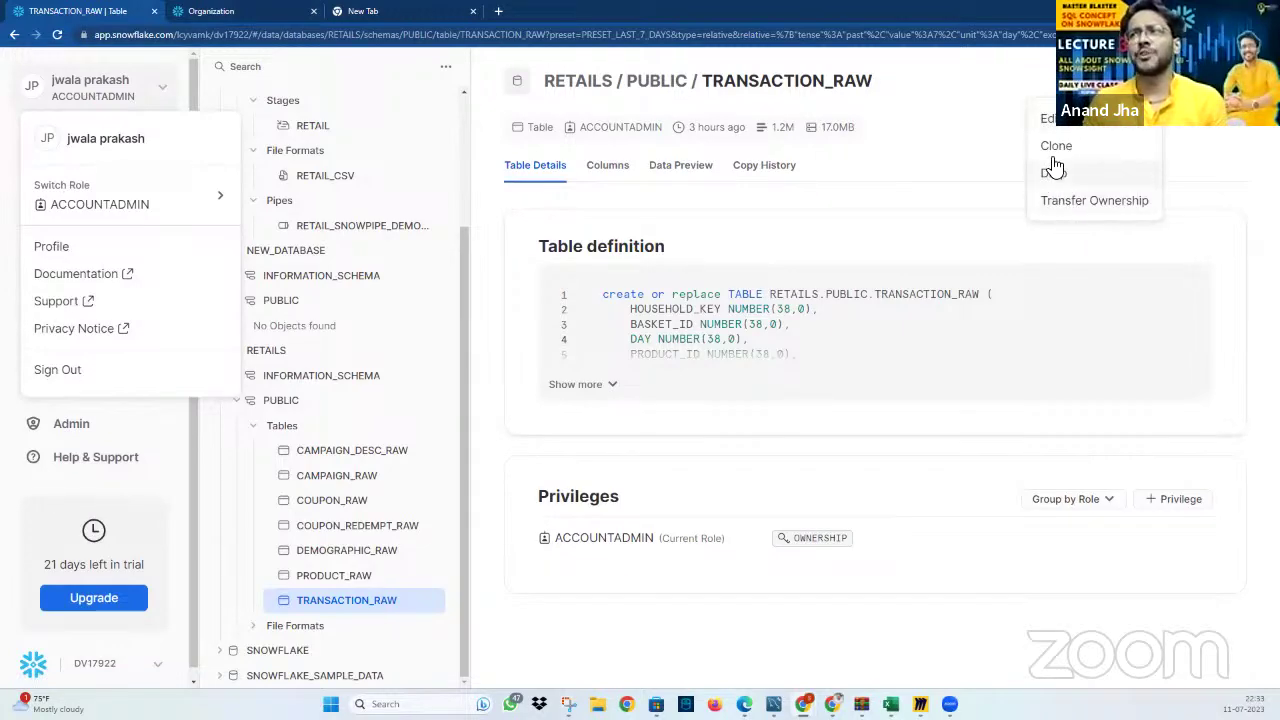
{"action": "left_click", "coordinate": [1062, 125]}
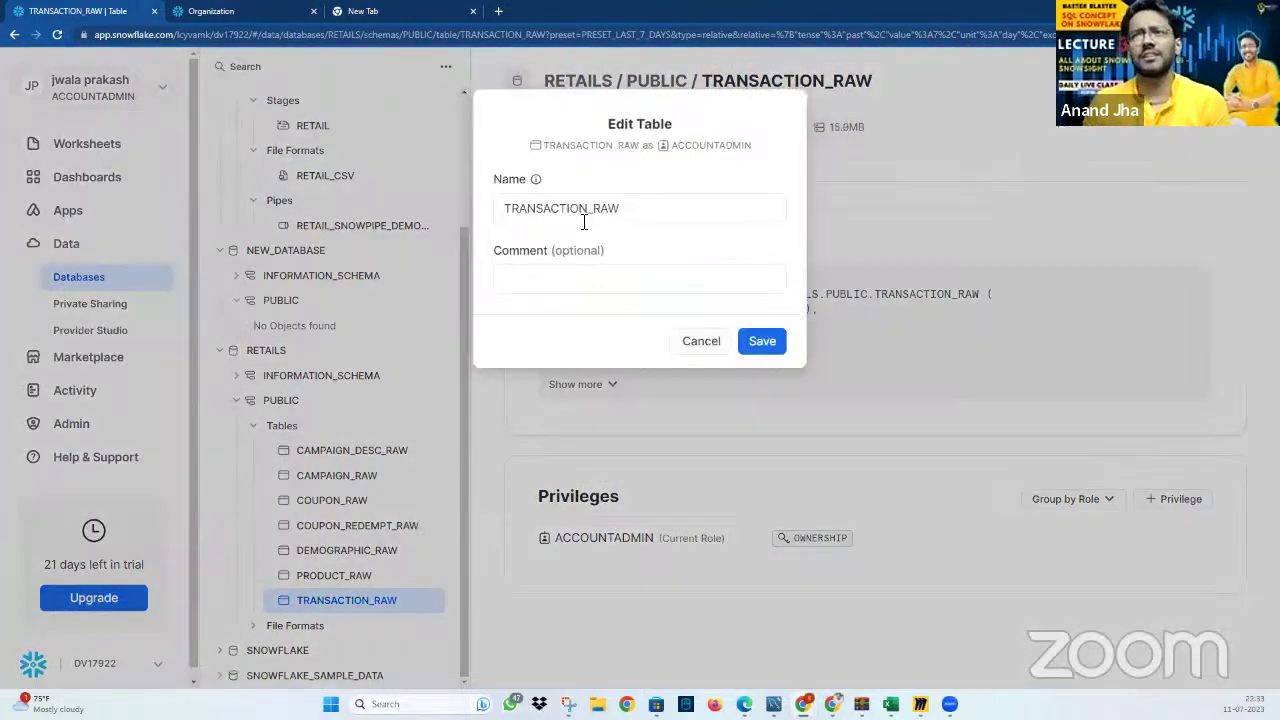
{"action": "left_click", "coordinate": [706, 346]}
{"action": "left_click", "coordinate": [1140, 81]}
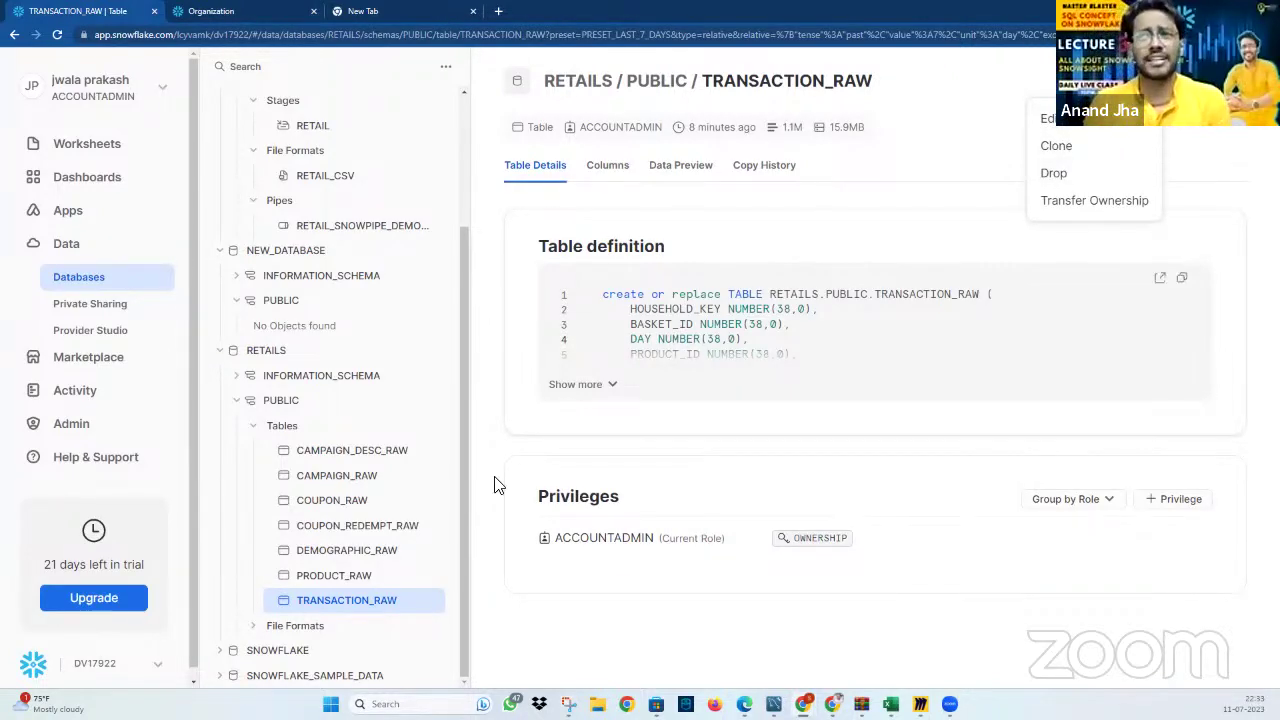
{"action": "scroll", "coordinate": [325, 366], "scroll_direction": "up", "scroll_amount": 1}
{"action": "scroll", "coordinate": [325, 366], "scroll_direction": "up", "scroll_amount": 2}
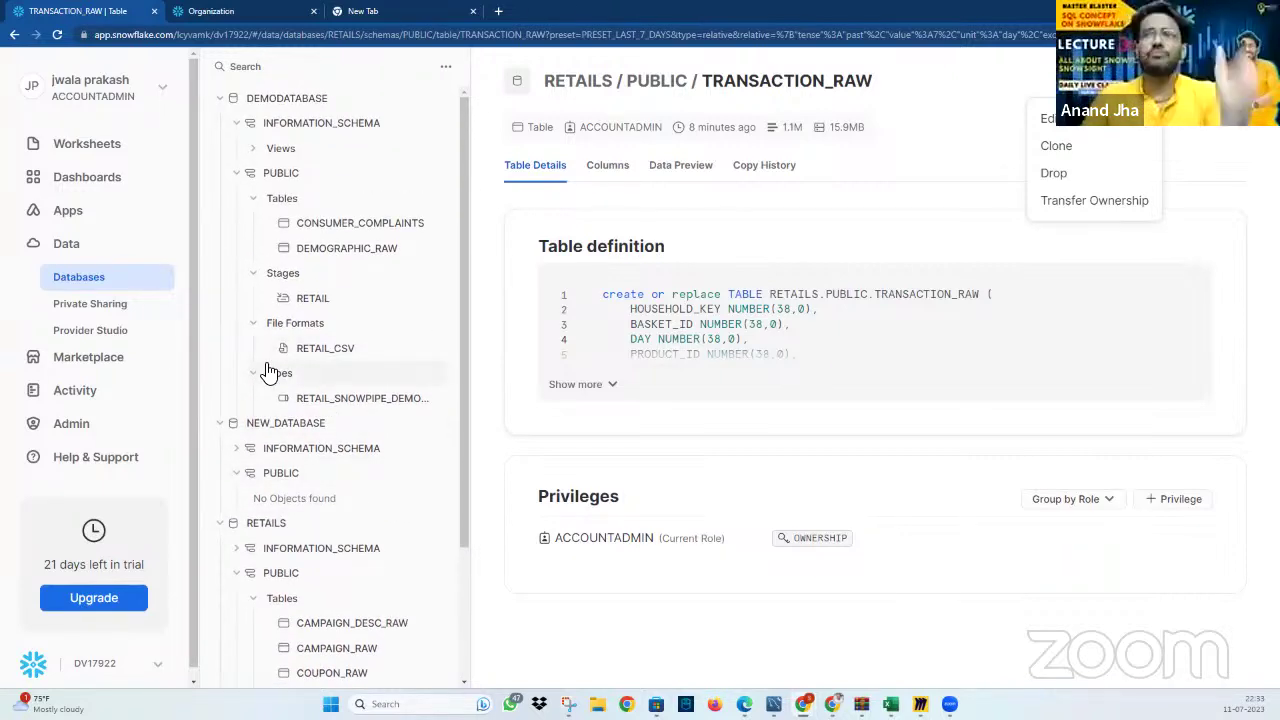
{"action": "left_click", "coordinate": [100, 196]}
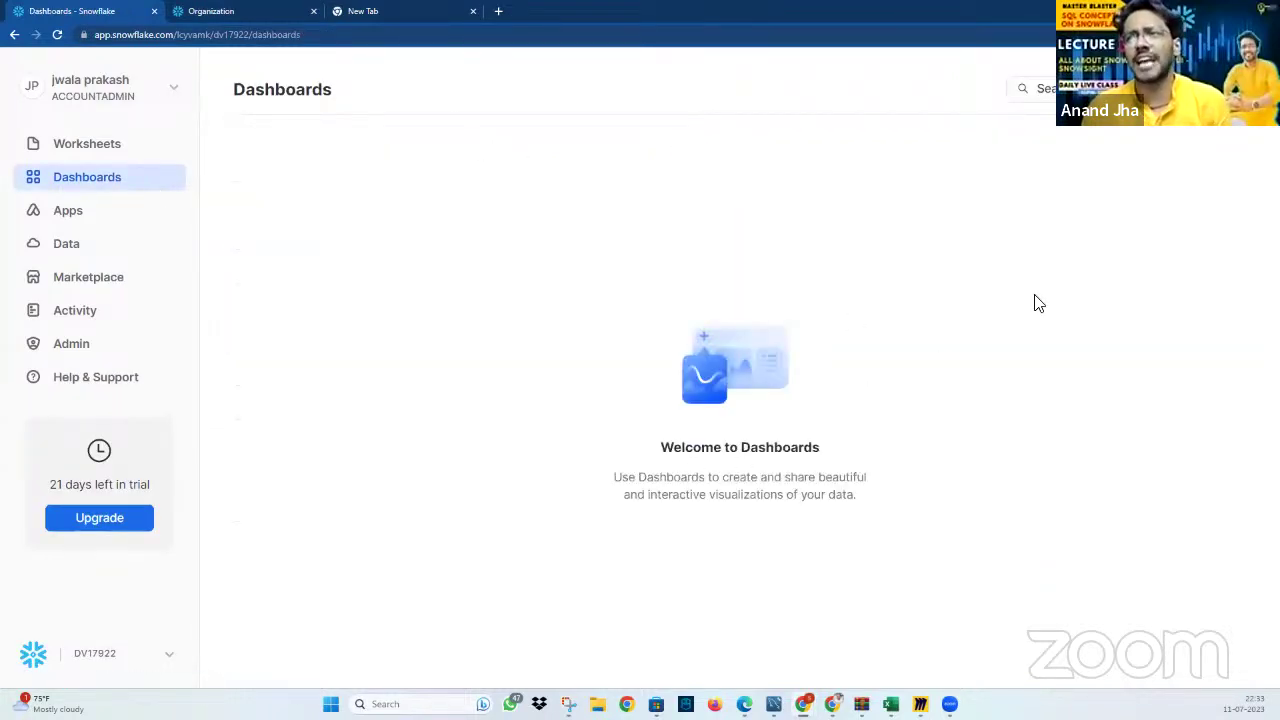
Create a dashboard named testing_dashboard, leave New Tile unused, and return to the Dashboards list
{"action": "left_click", "coordinate": [1185, 88]}
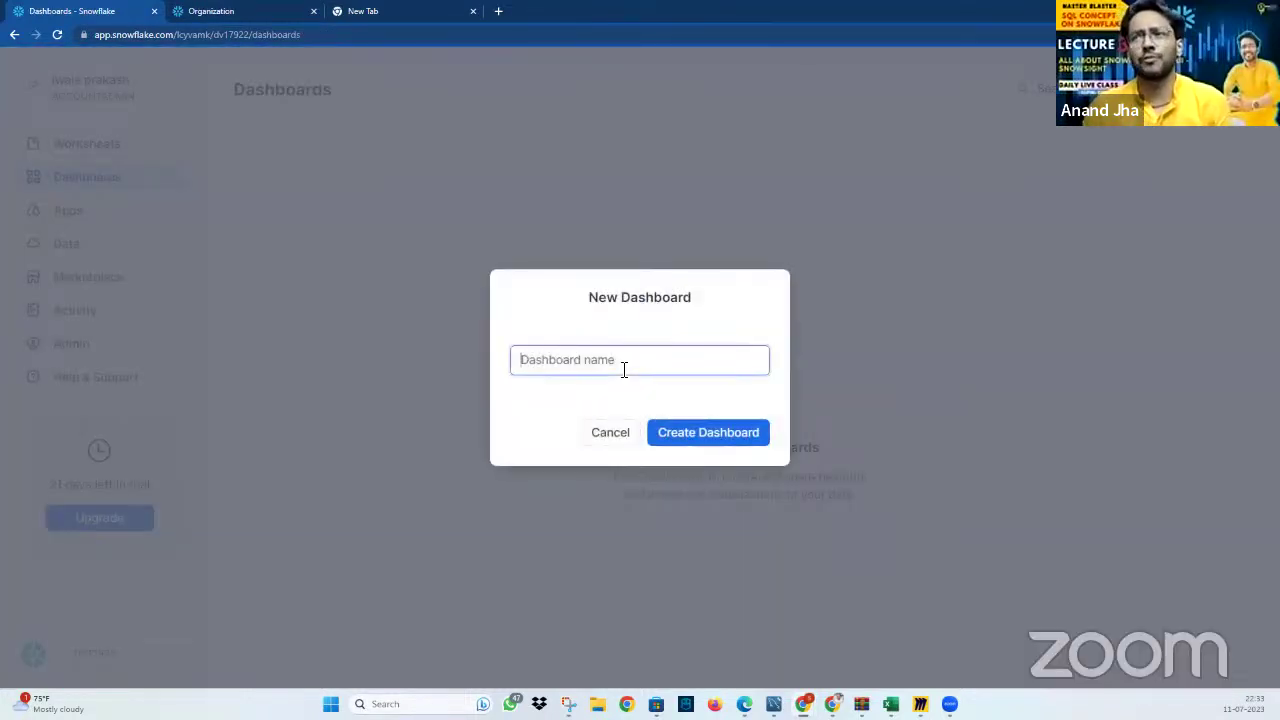
{"action": "type", "text": "testing_d"}
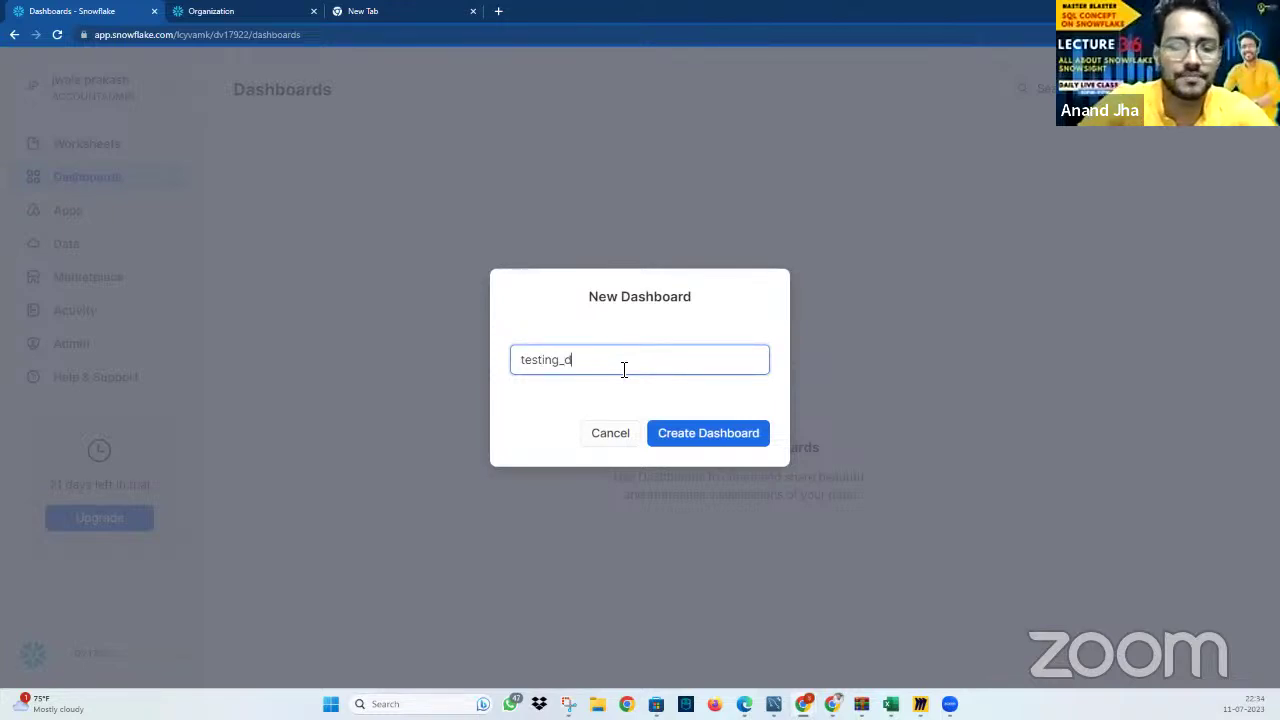
{"action": "type", "text": "ashbo"}
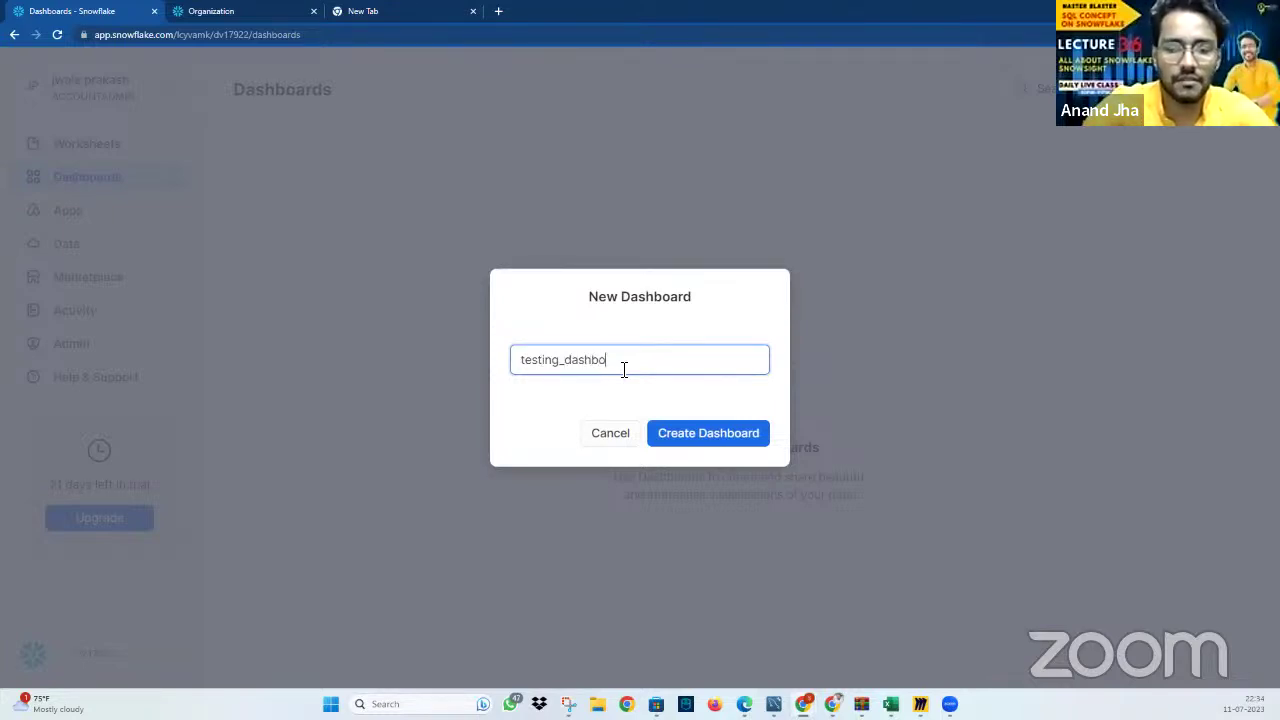
{"action": "type", "text": "ard"}
{"action": "key", "text": "Return"}
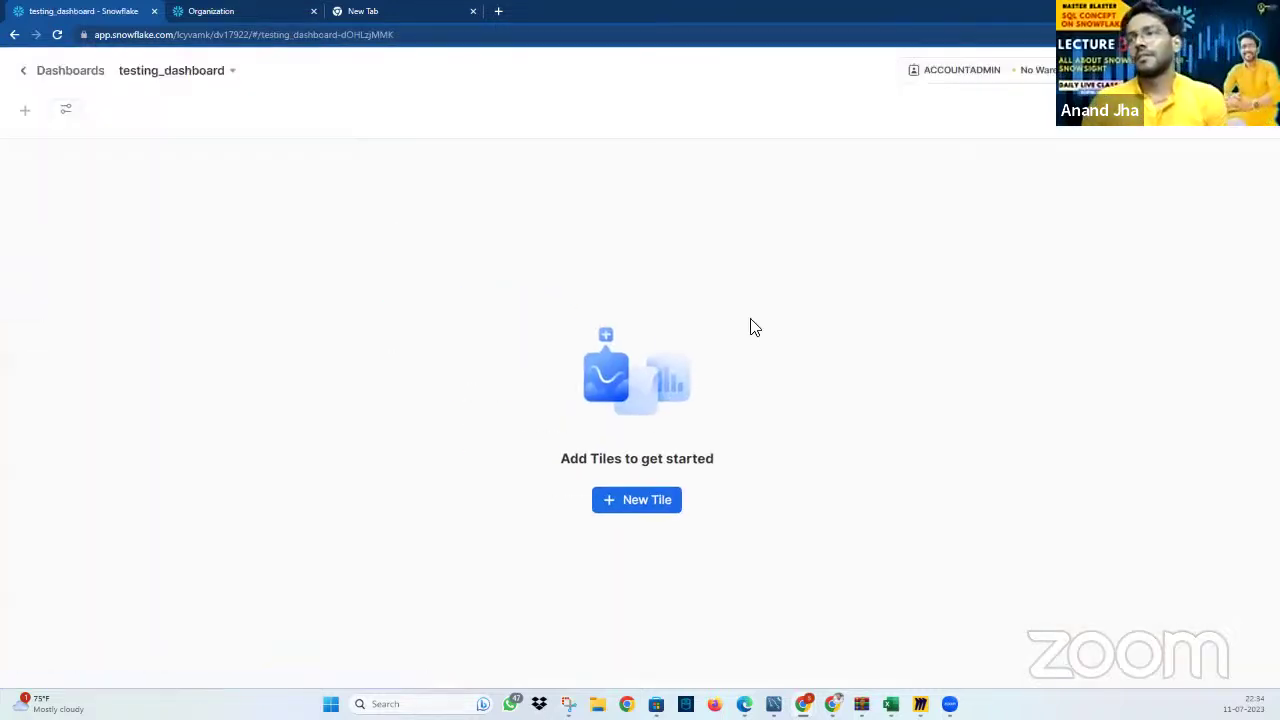
{"action": "left_click", "coordinate": [657, 508]}
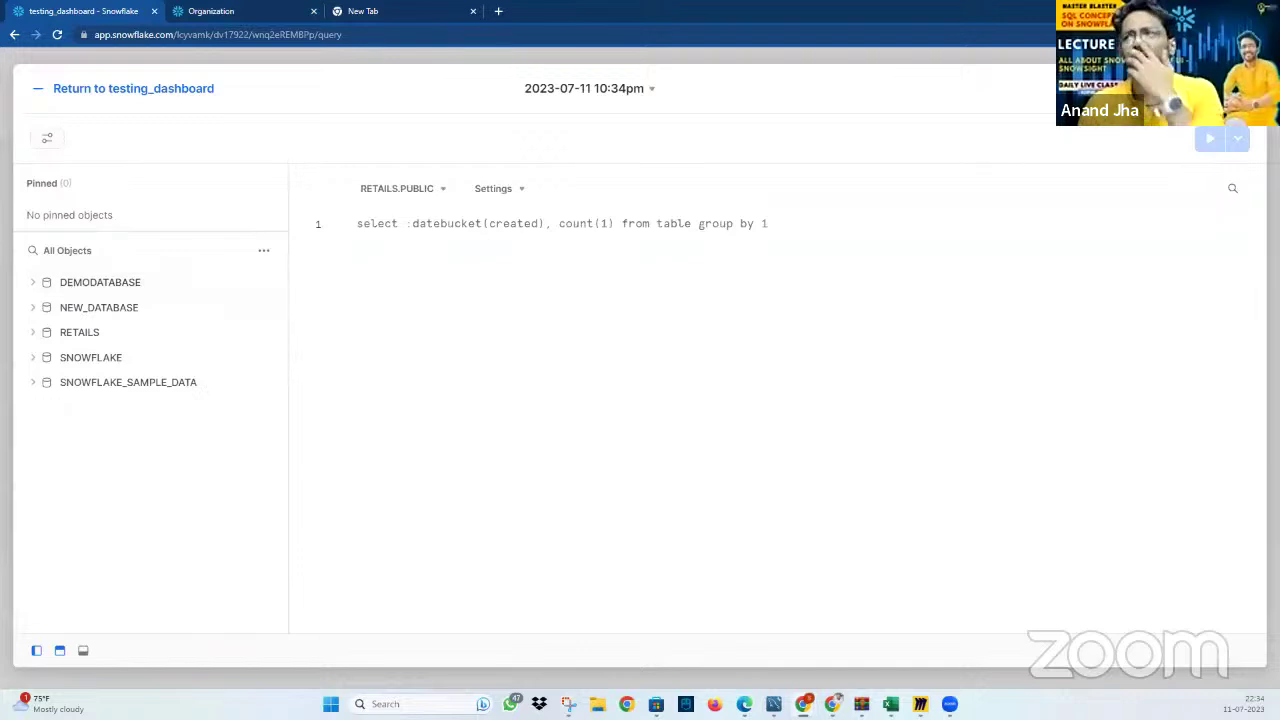
{"action": "left_click", "coordinate": [45, 92]}
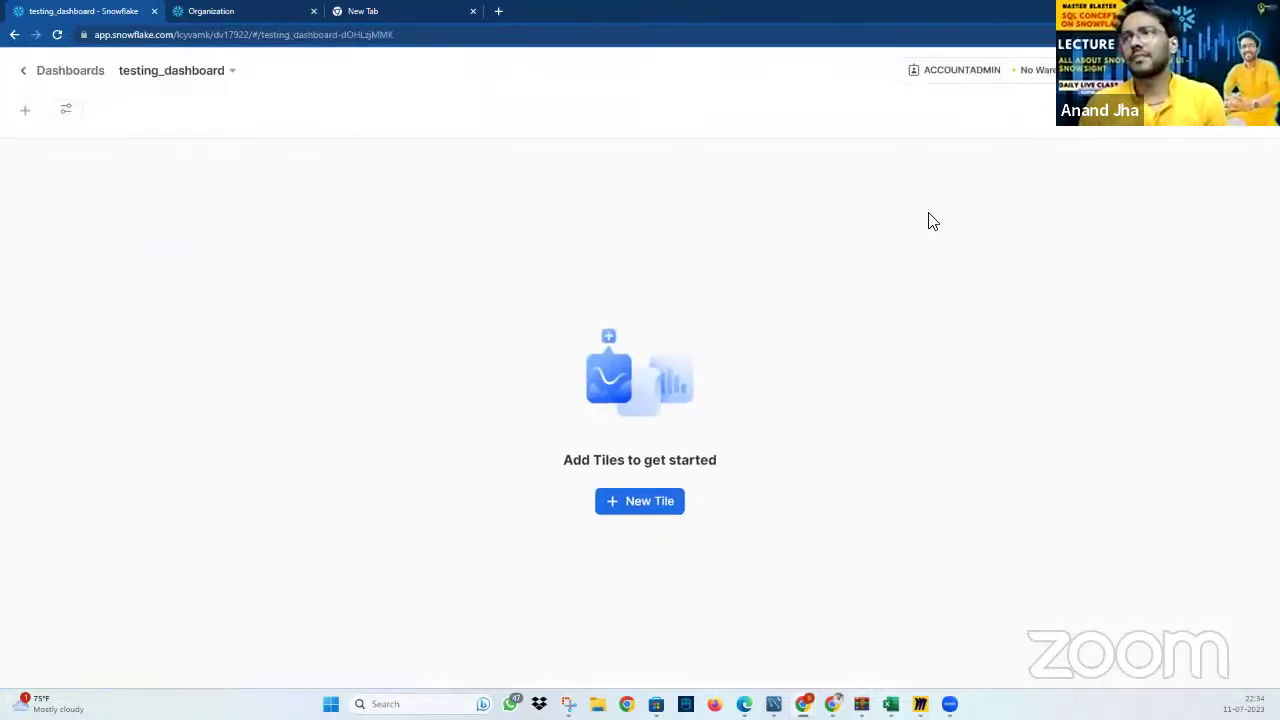
{"action": "left_click", "coordinate": [74, 74]}
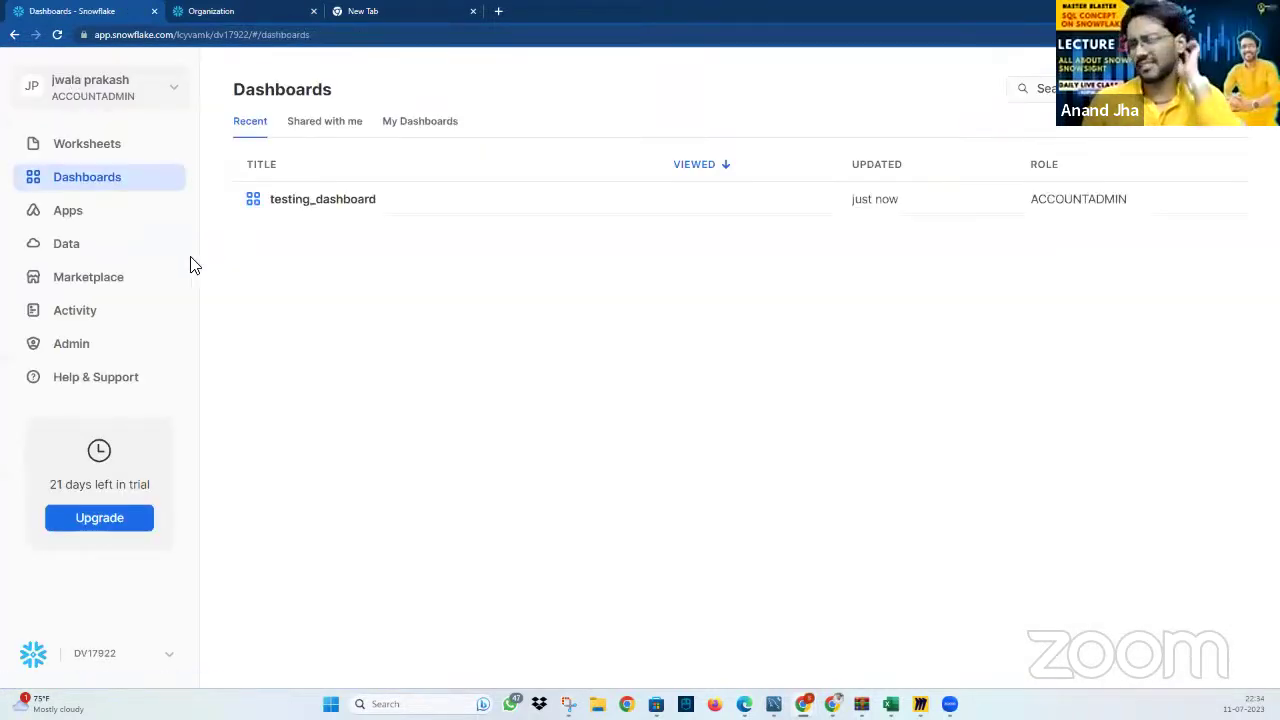
Go to the Databases page and cancel the New Database form
{"action": "left_click", "coordinate": [117, 152]}
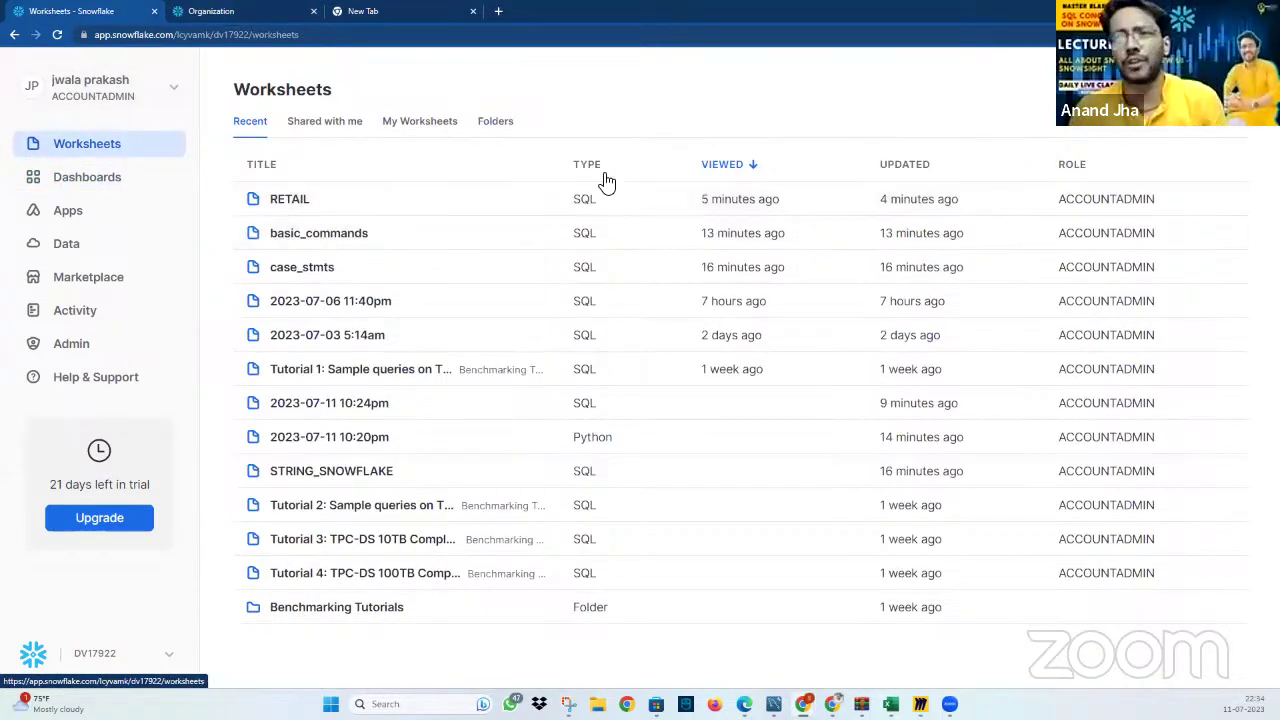
{"action": "left_click", "coordinate": [81, 252]}
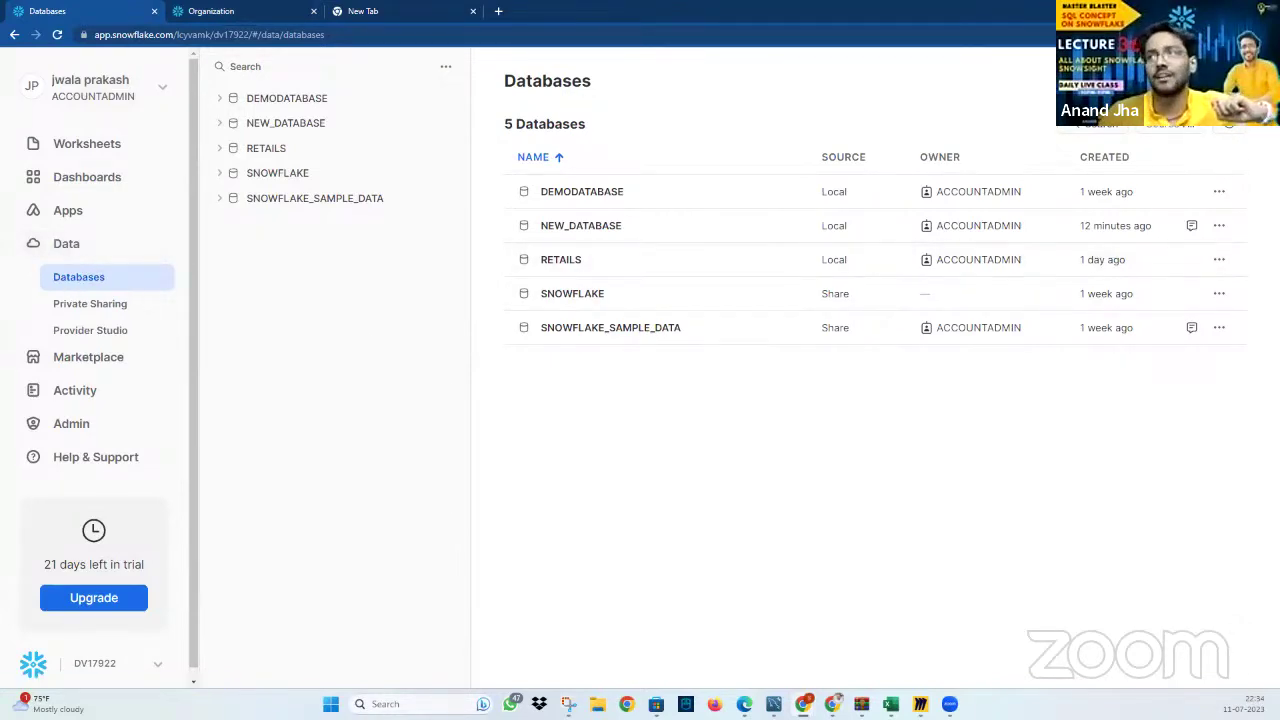
{"action": "left_click", "coordinate": [1205, 80]}
{"action": "left_click", "coordinate": [691, 341]}
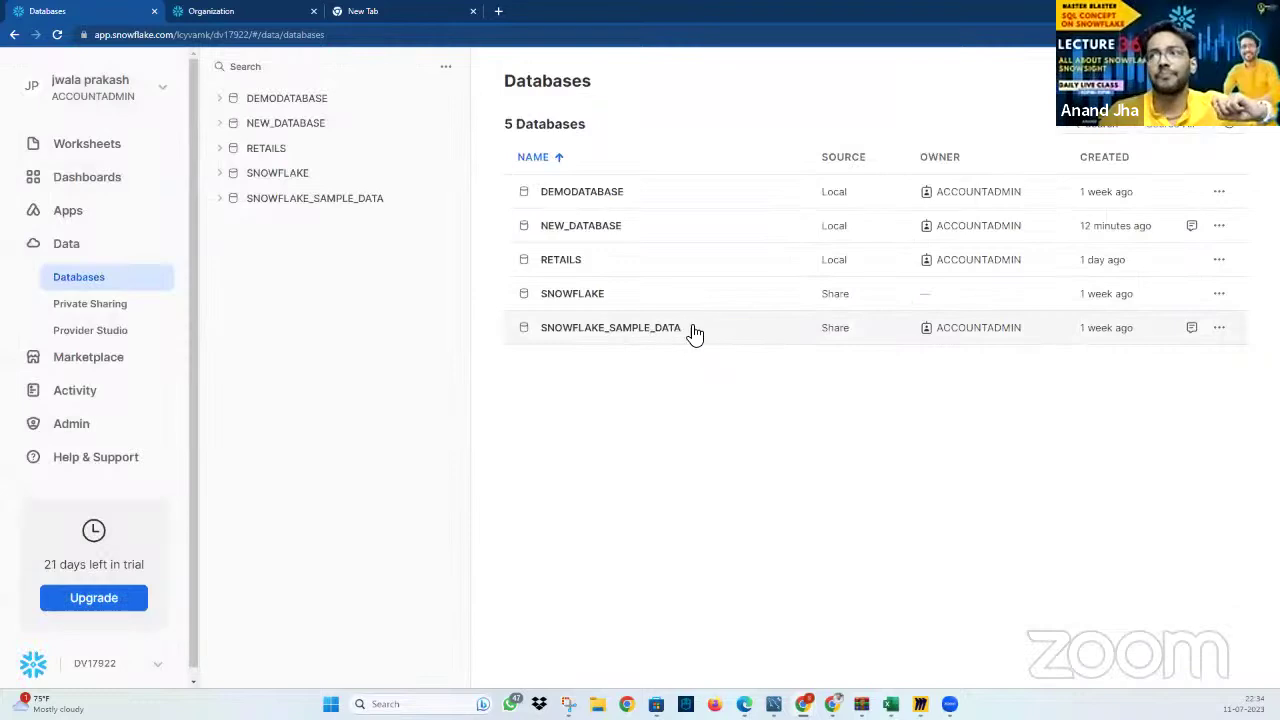
Expand RETAILS > PUBLIC > Tables to list its seven tables and open the RETAILS details
{"action": "left_click", "coordinate": [250, 148]}
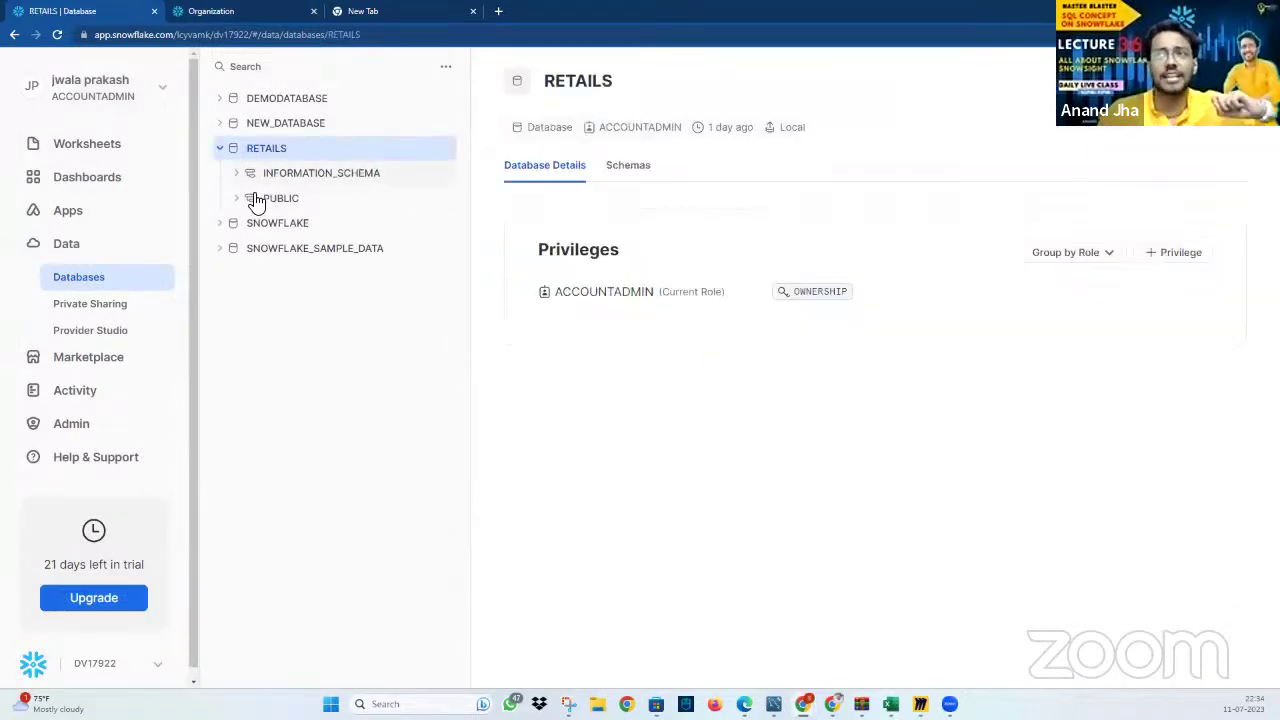
{"action": "left_click", "coordinate": [251, 200]}
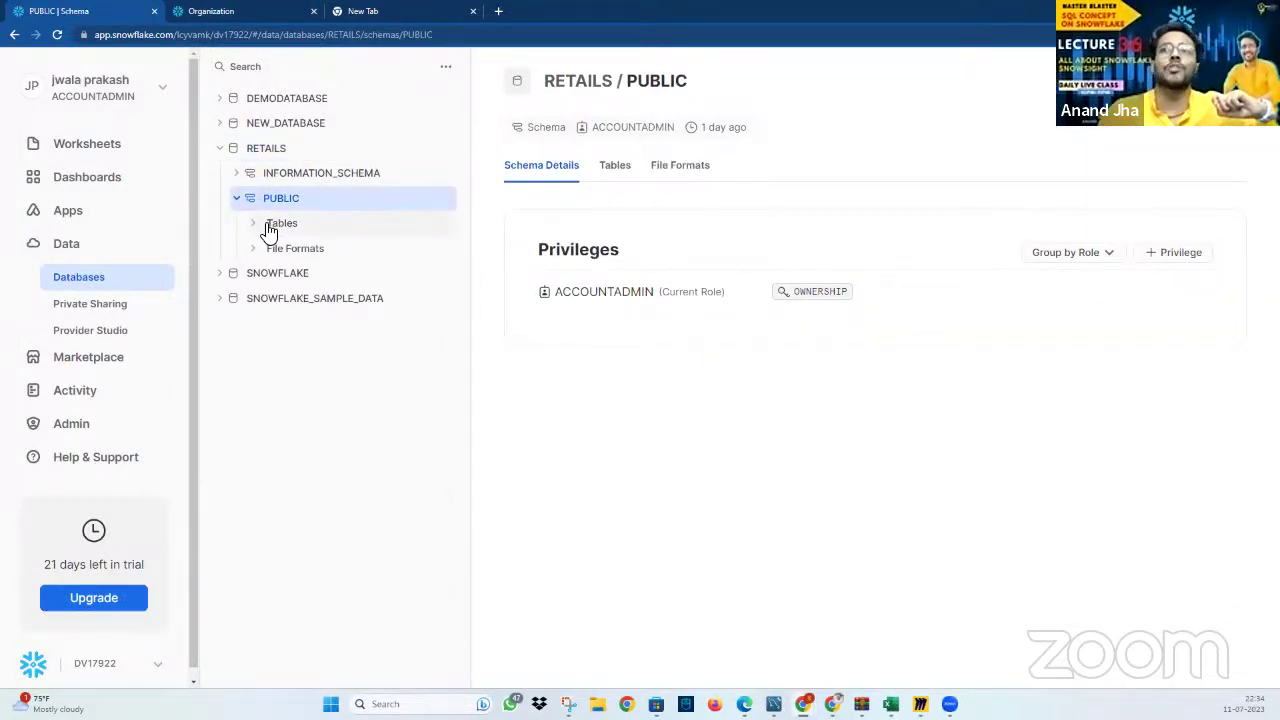
{"action": "left_click", "coordinate": [256, 228]}
{"action": "left_click", "coordinate": [1205, 80]}
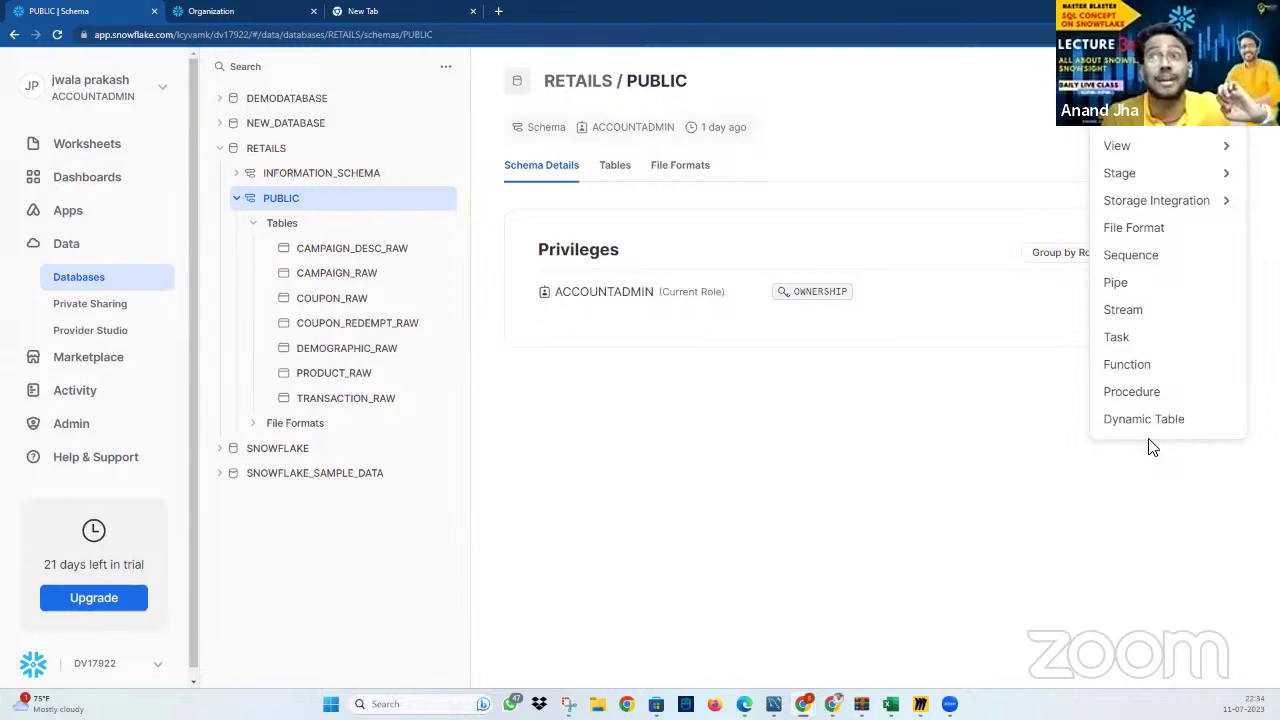
{"action": "left_click", "coordinate": [270, 152]}
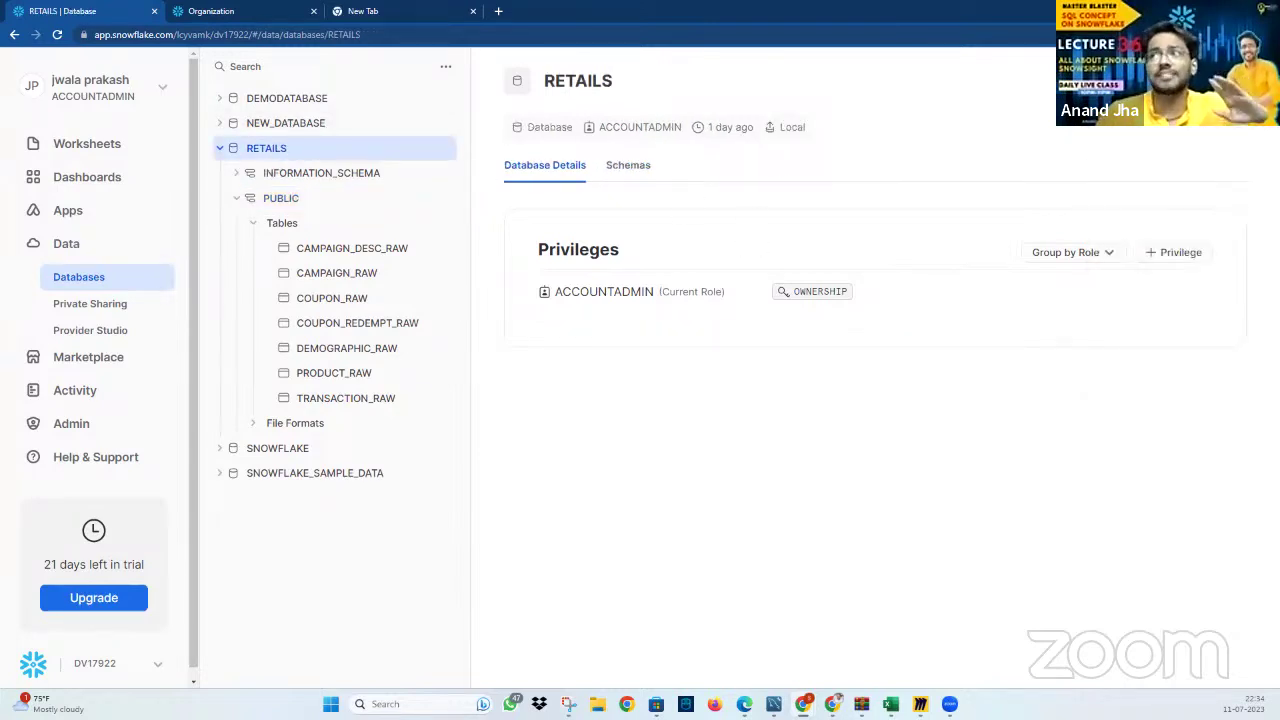
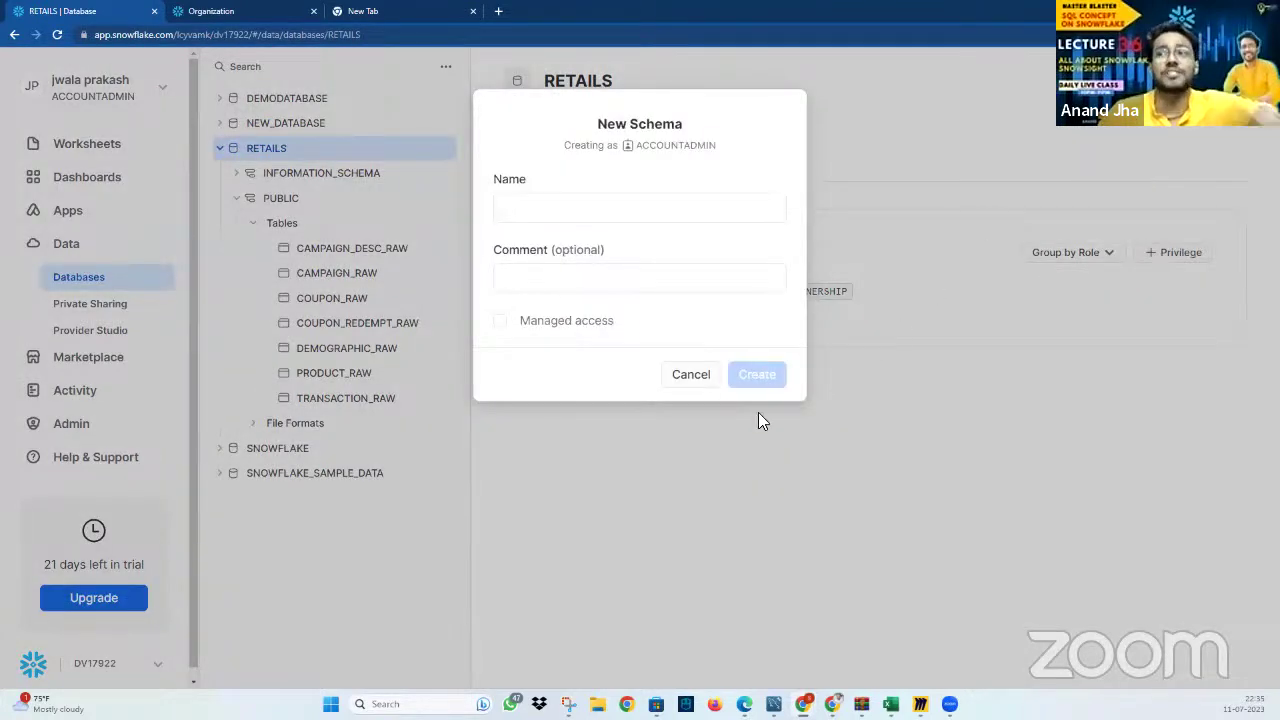
Dismiss New Schema, open RETAILS.PUBLIC, then start and cancel a File Format and a Standard table
{"action": "key", "text": "Escape"}
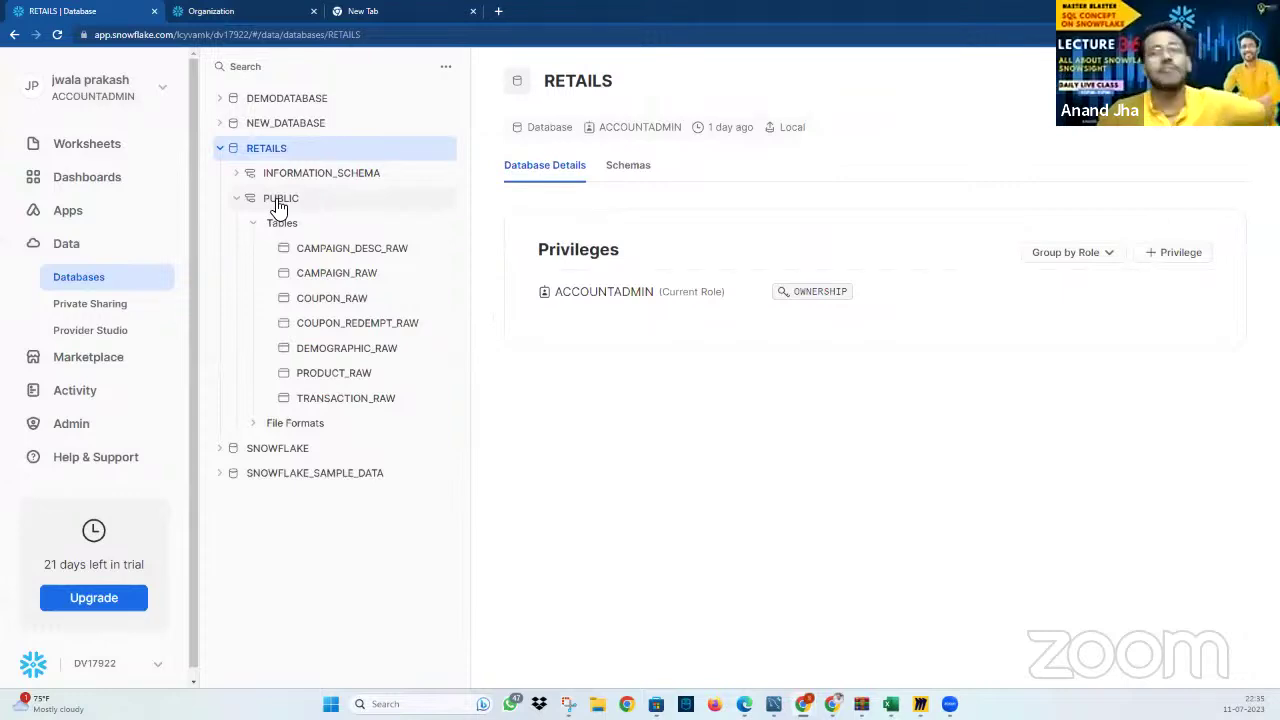
{"action": "left_click", "coordinate": [279, 200]}
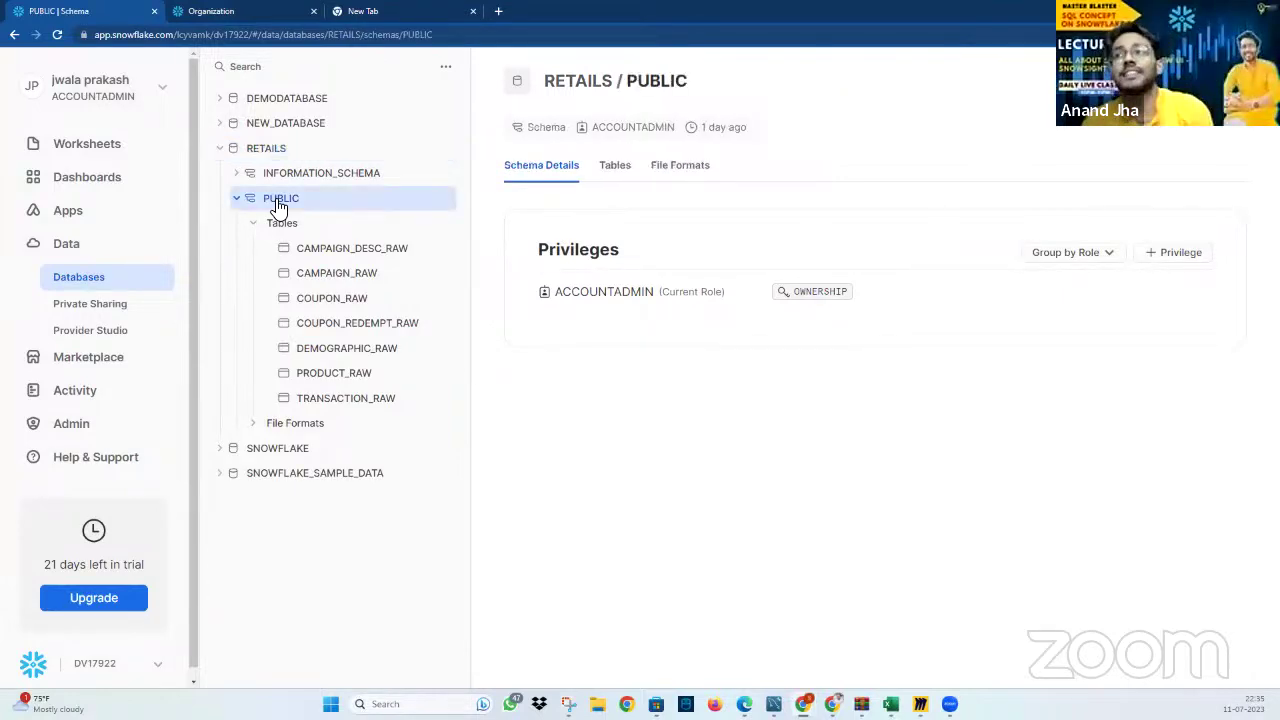
{"action": "left_click", "coordinate": [1210, 80]}
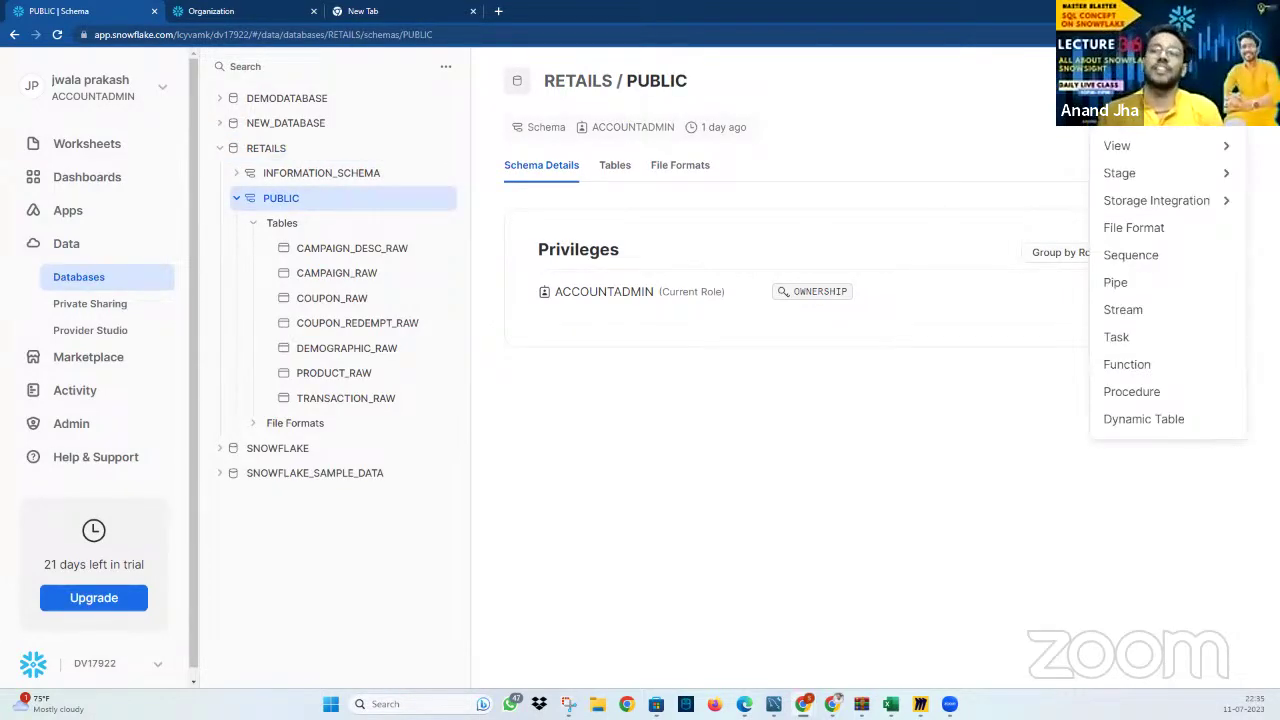
{"action": "mouse_move", "coordinate": [1203, 133]}
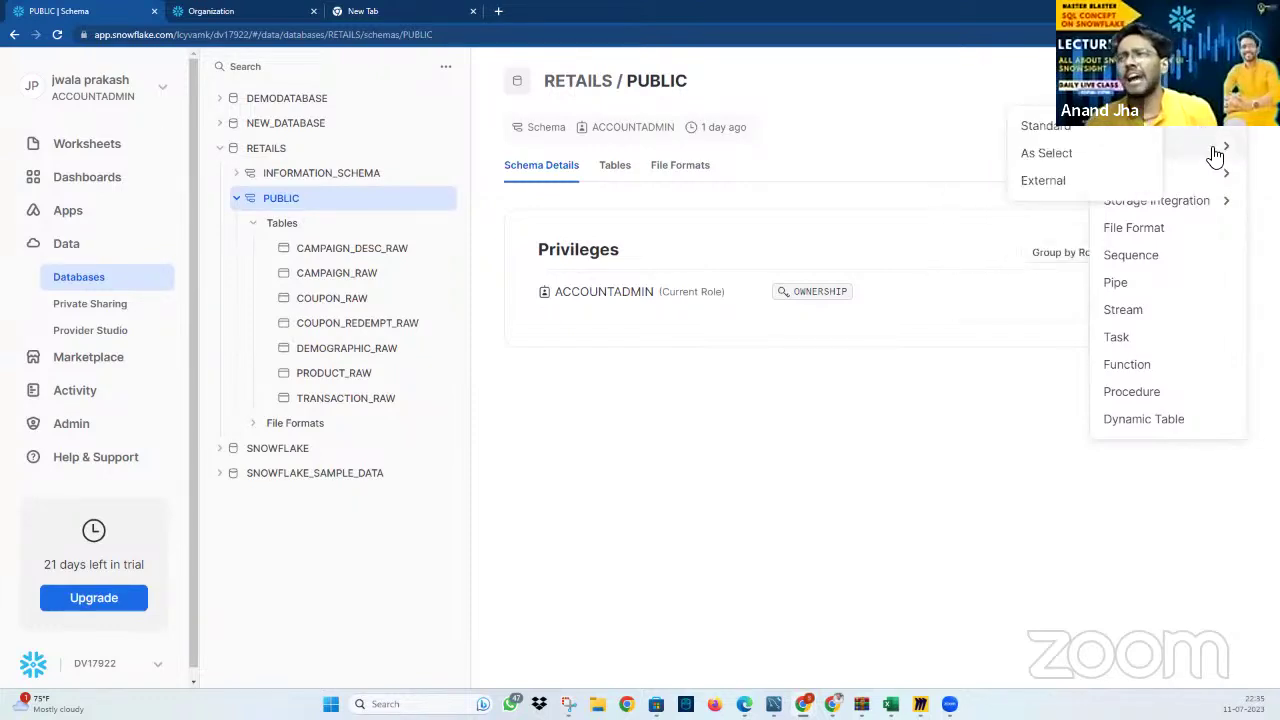
{"action": "mouse_move", "coordinate": [1219, 175]}
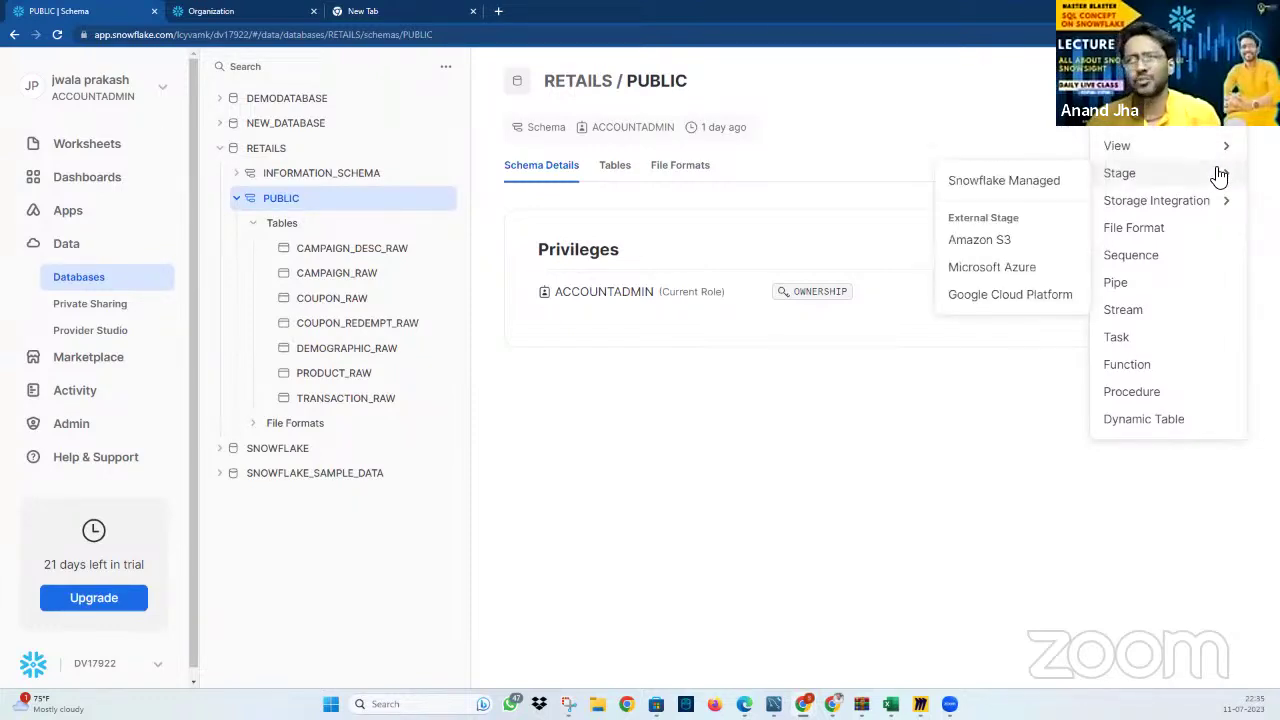
{"action": "mouse_move", "coordinate": [1210, 205]}
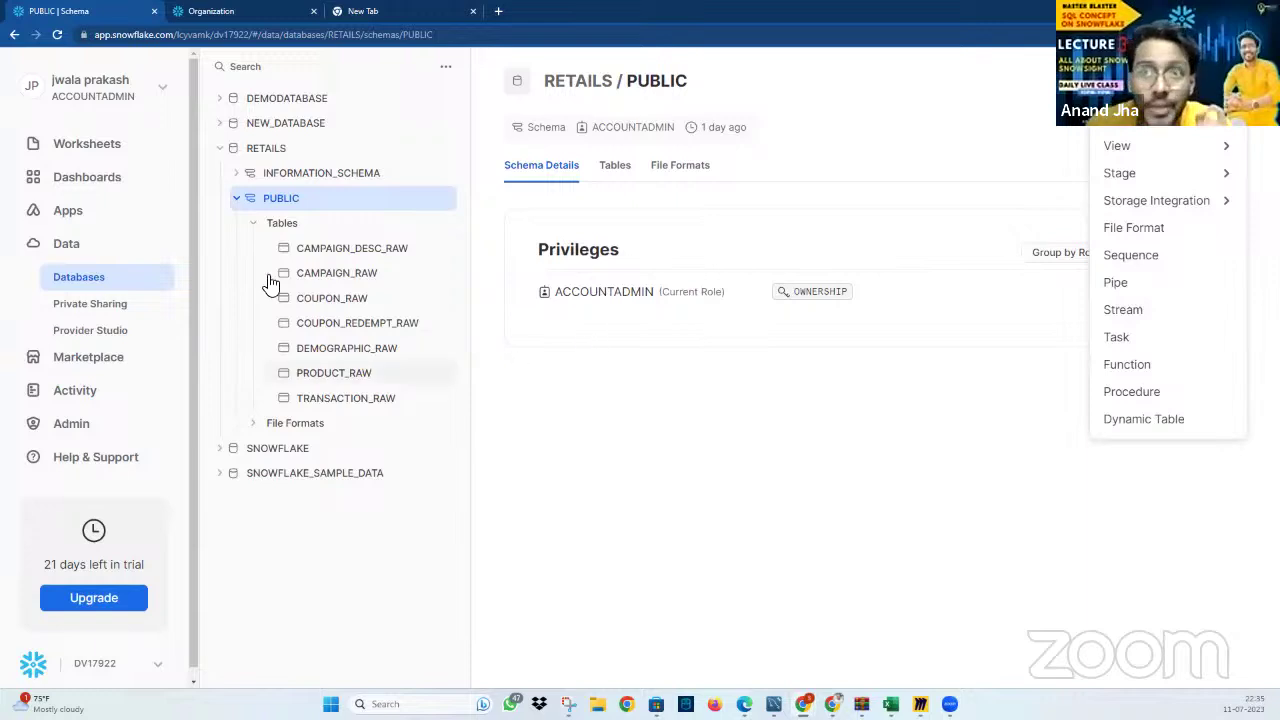
{"action": "left_click", "coordinate": [1176, 232]}
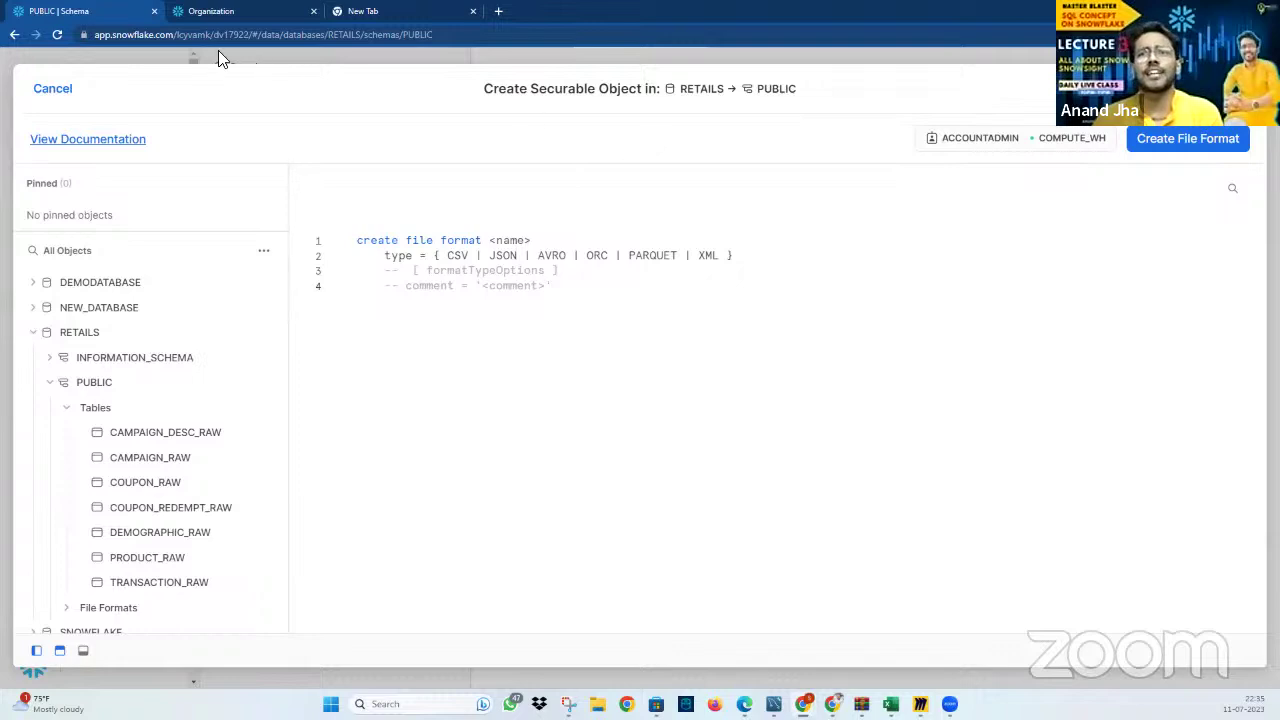
{"action": "left_click", "coordinate": [52, 92]}
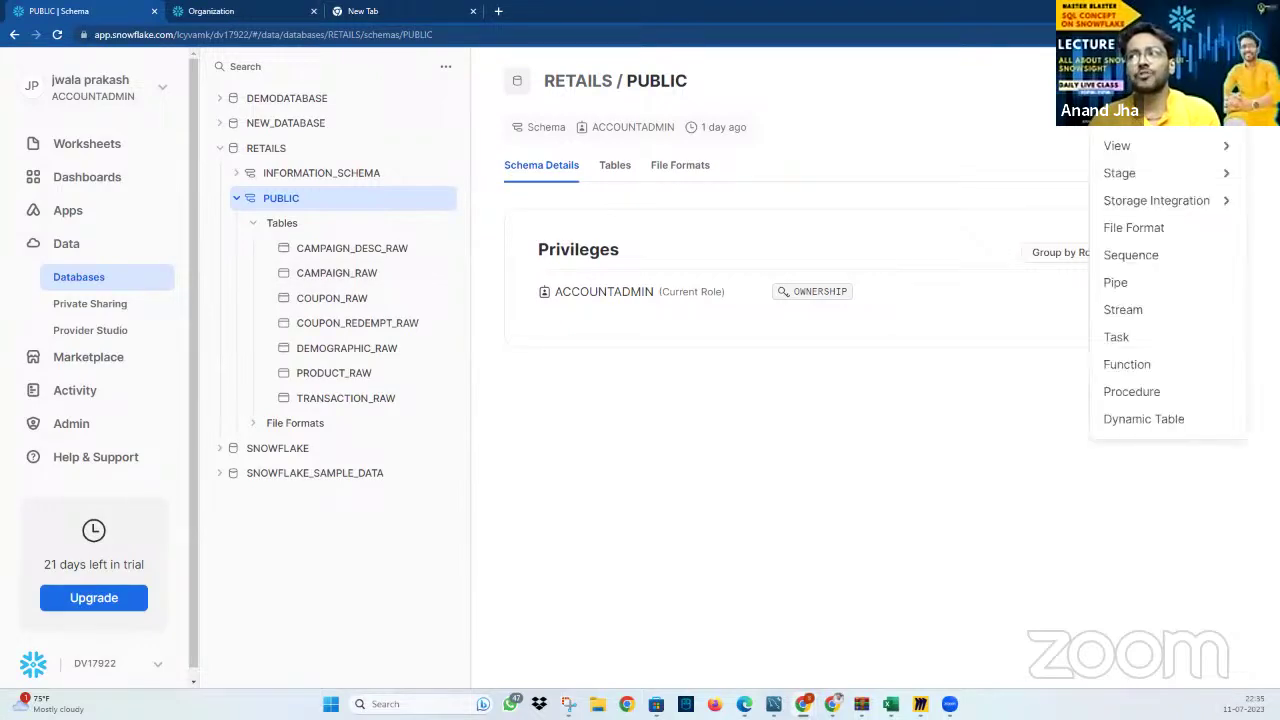
{"action": "left_click", "coordinate": [1060, 130]}
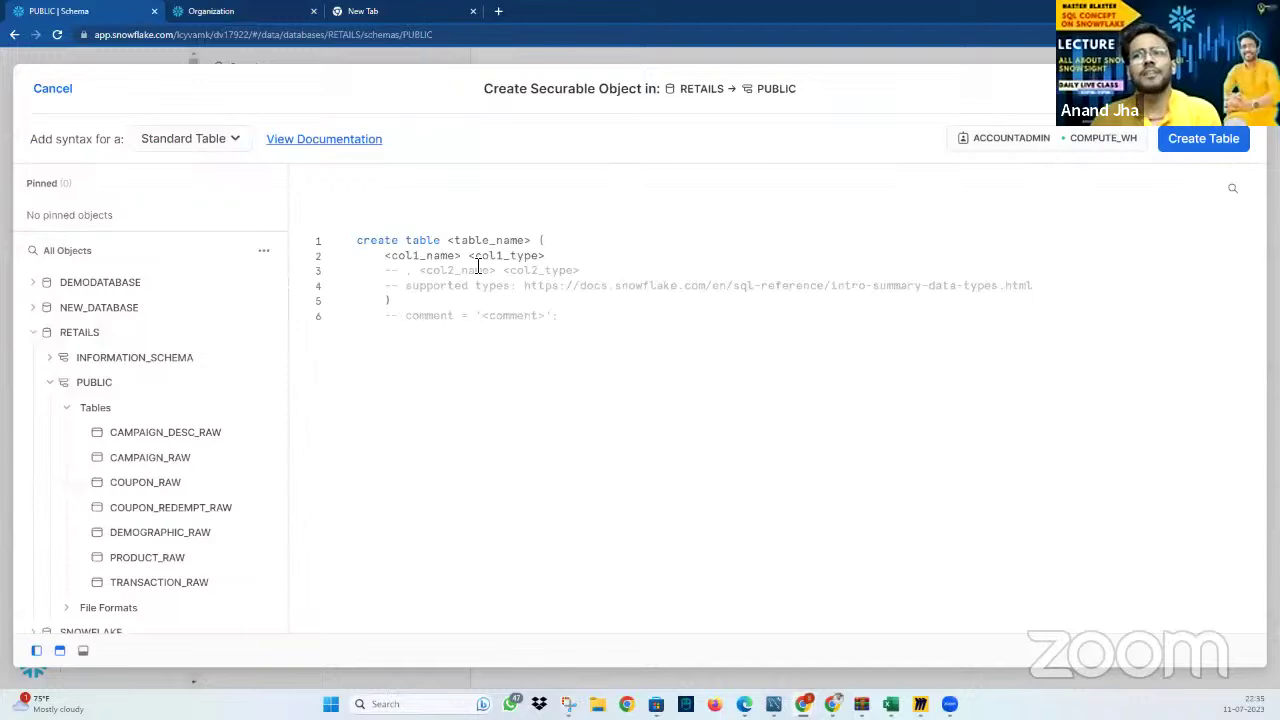
{"action": "left_click", "coordinate": [60, 90]}
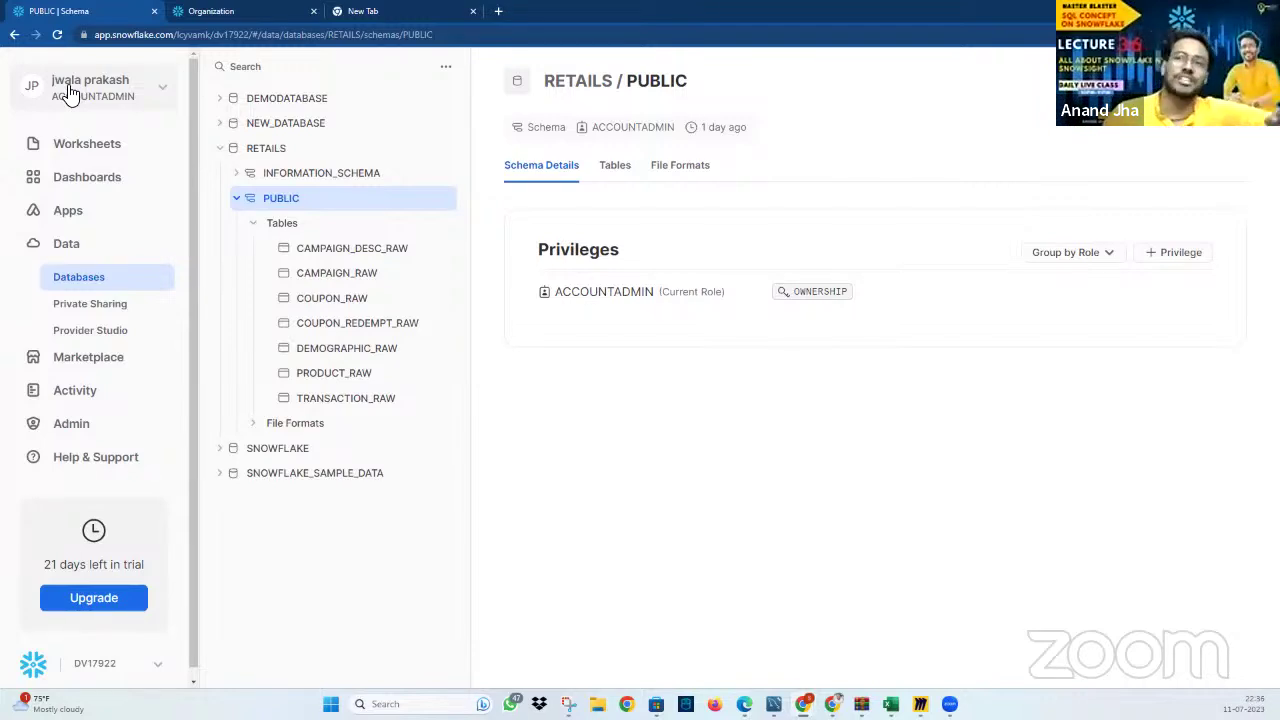
Open the signed-in user's profile from Databases, select the username, and close the profile
{"action": "left_click", "coordinate": [81, 266]}
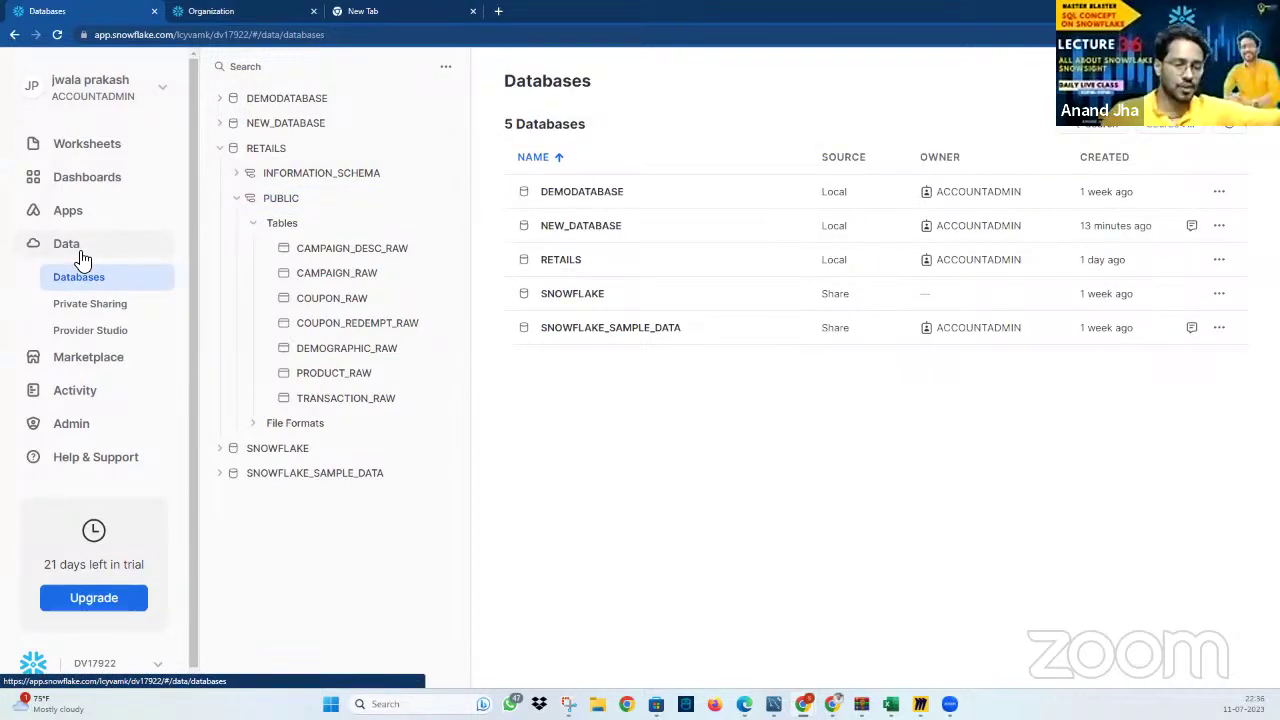
{"action": "left_click", "coordinate": [166, 91]}
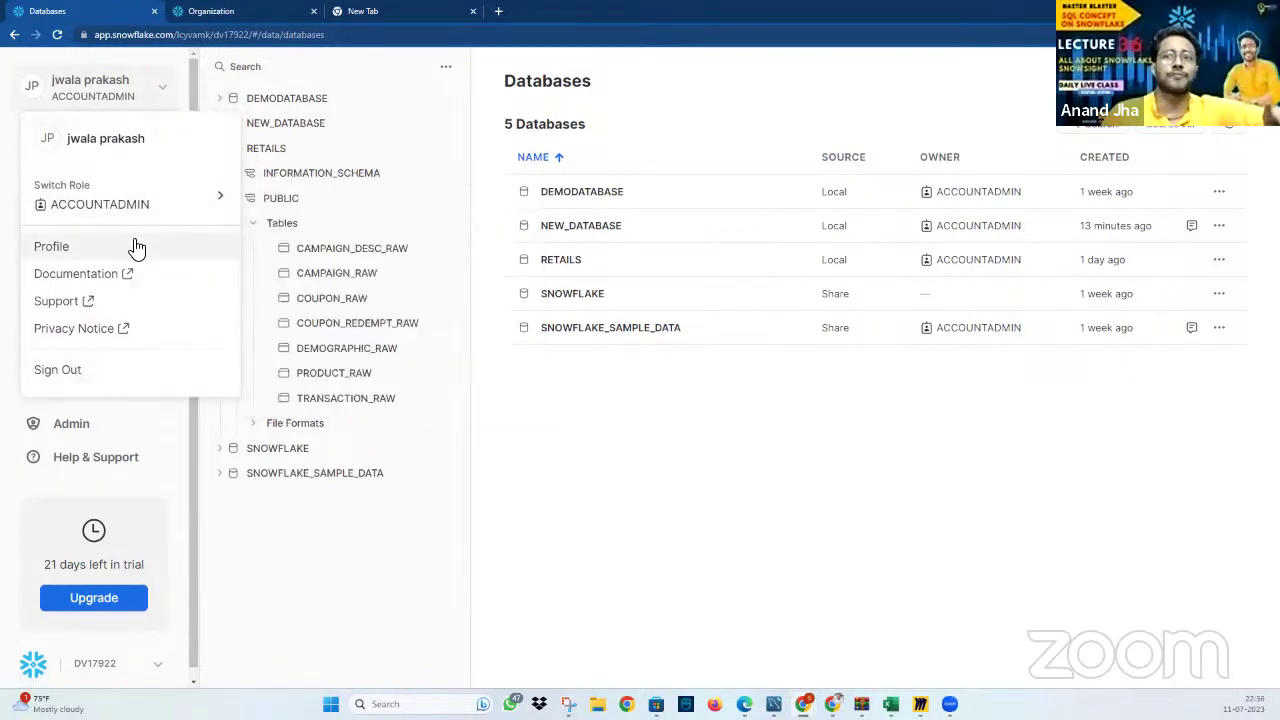
{"action": "left_click", "coordinate": [55, 247]}
{"action": "double_click", "coordinate": [626, 218]}
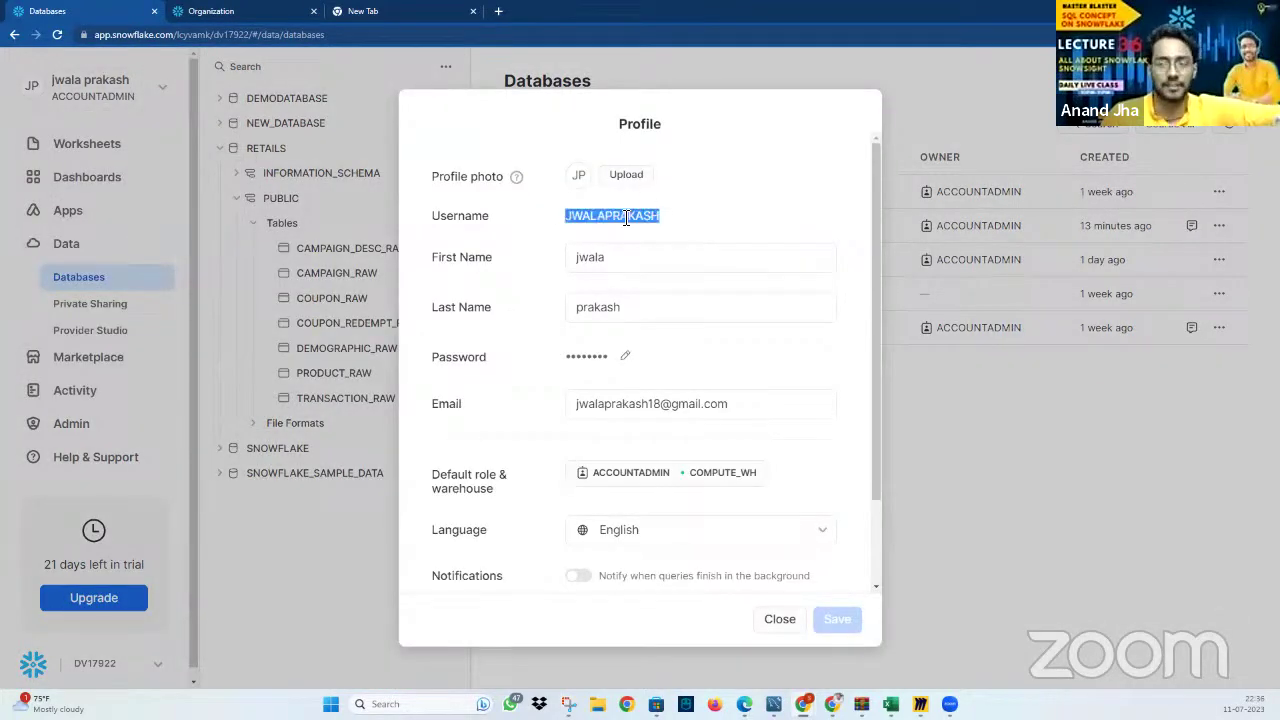
{"action": "left_click", "coordinate": [784, 625]}
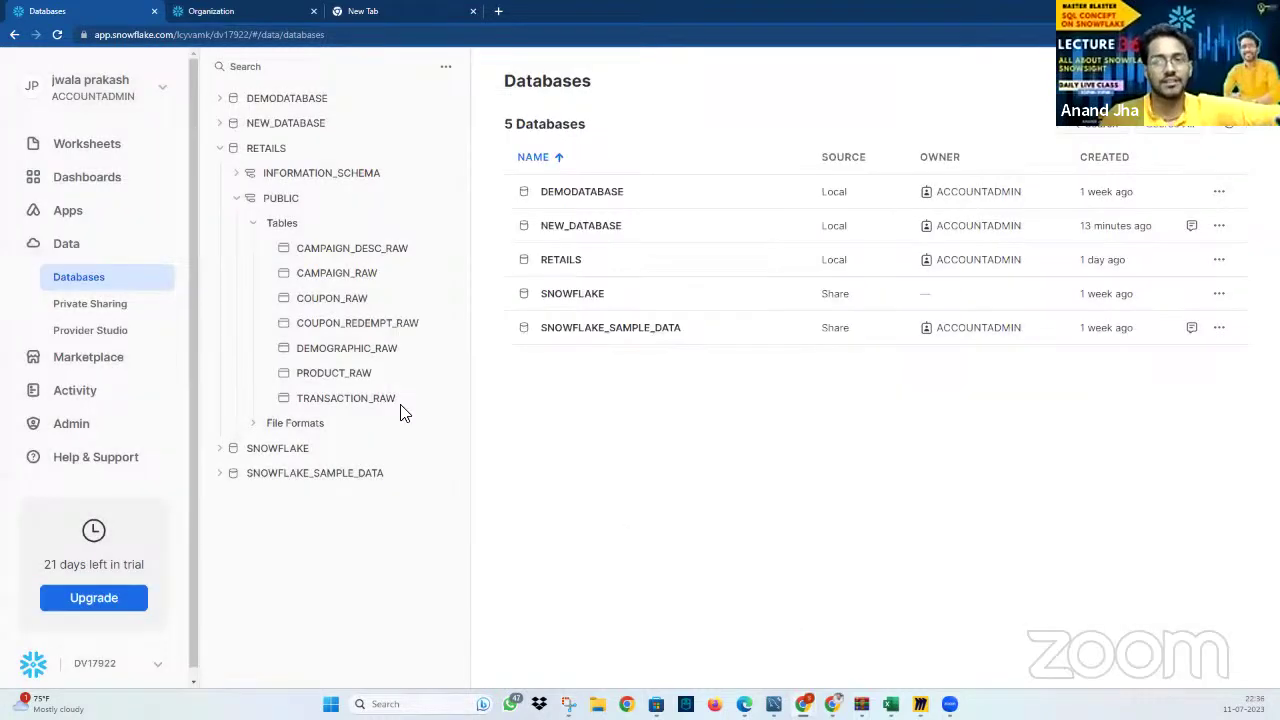
Go from the account usage overview to the organization's Accounts list and copy the account URL
{"action": "left_click", "coordinate": [101, 429]}
{"action": "scroll", "coordinate": [103, 429], "scroll_direction": "down", "scroll_amount": 3}
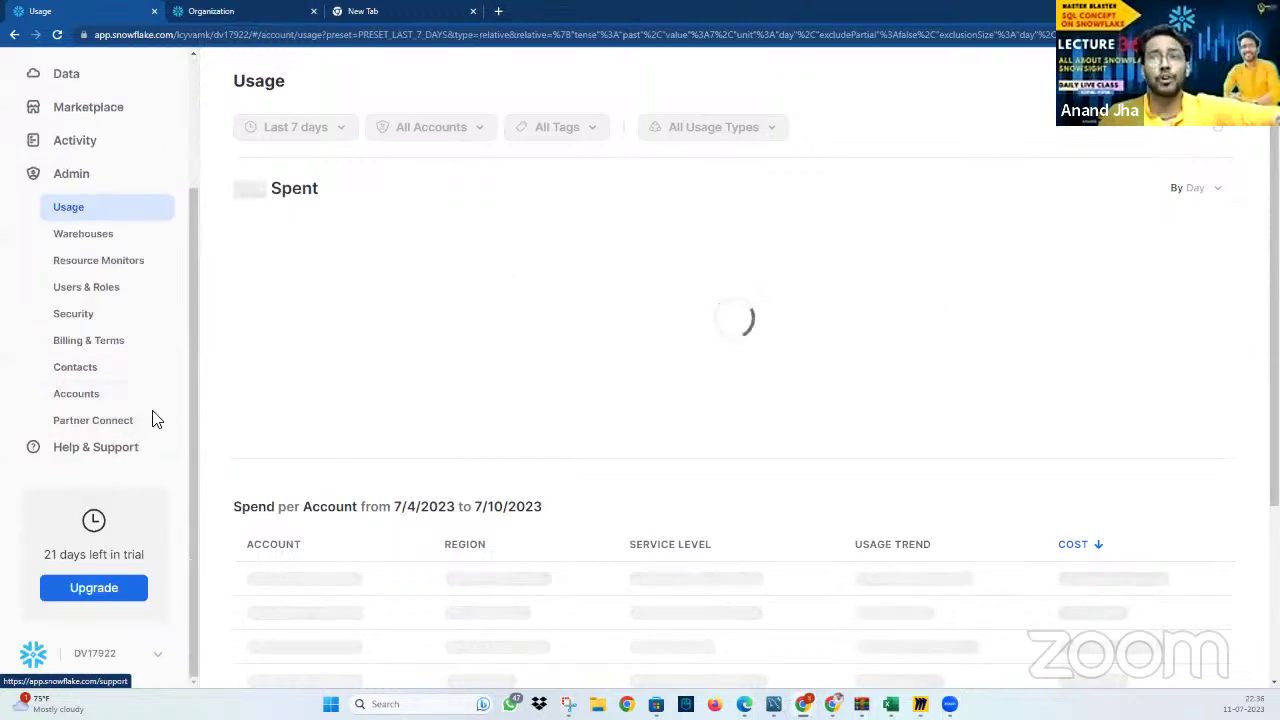
{"action": "left_click", "coordinate": [95, 396]}
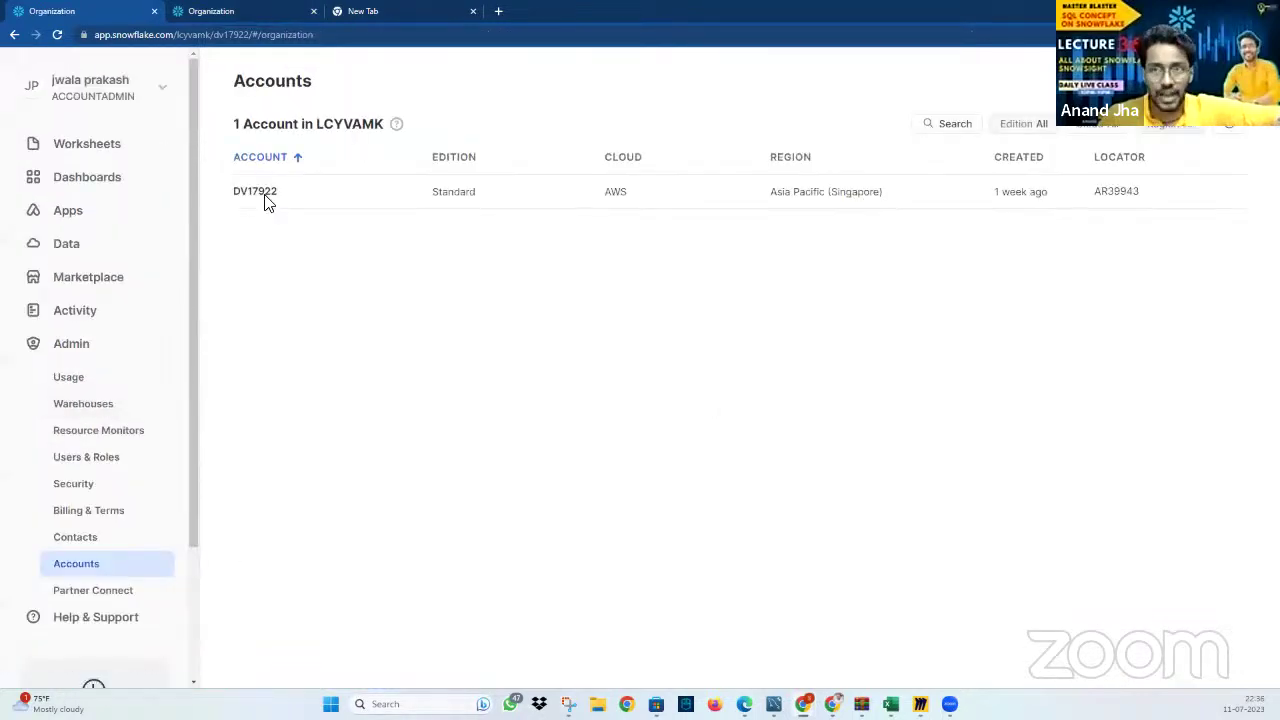
{"action": "left_click", "coordinate": [290, 191]}
Paste the account URL into a new browser tab and select its account identifier
{"action": "left_click", "coordinate": [414, 11]}
{"action": "key", "text": "ctrl+v"}
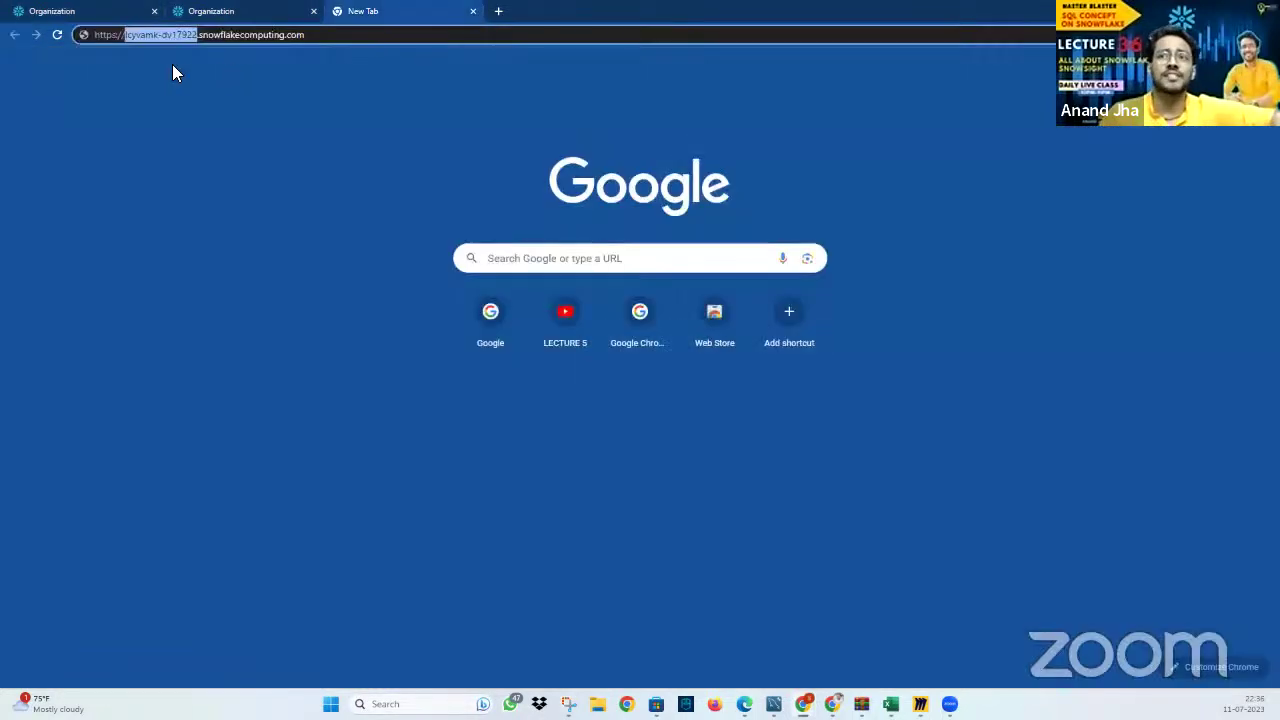
{"action": "double_click", "coordinate": [156, 34]}
{"action": "left_click_drag", "start_coordinate": [197, 35], "coordinate": [130, 46]}
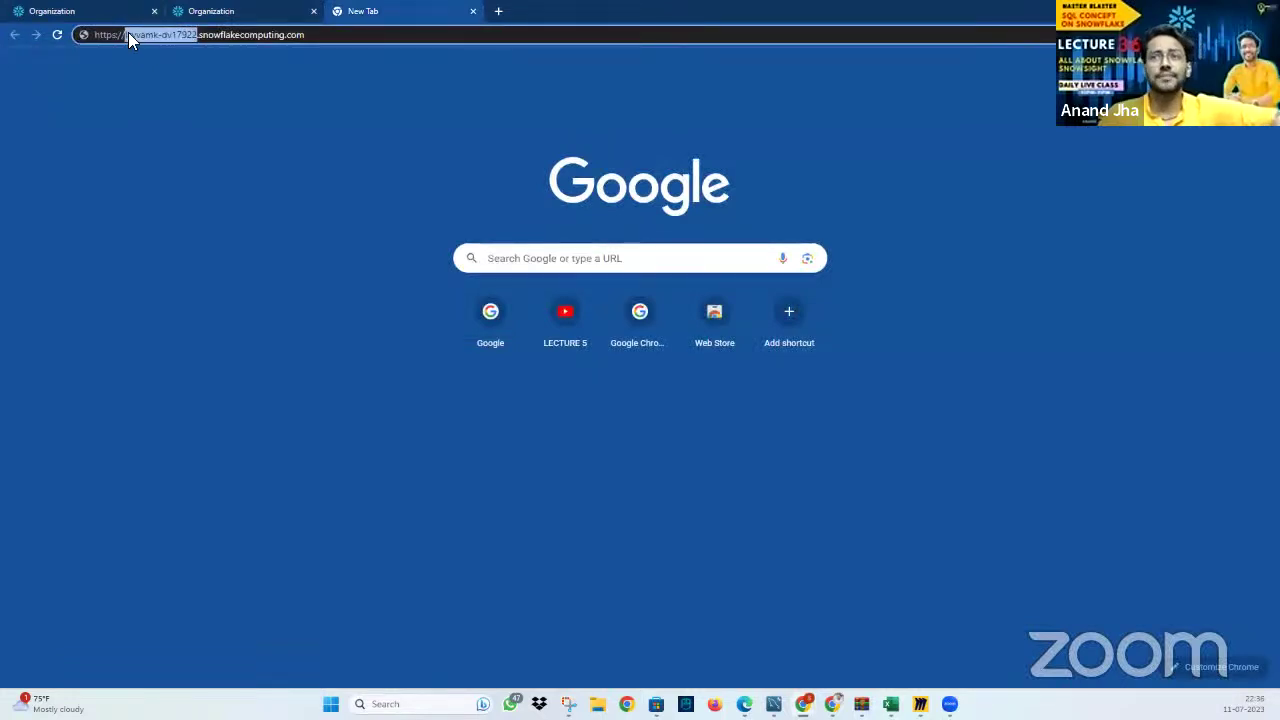
{"action": "left_click", "coordinate": [216, 14]}
{"action": "left_click", "coordinate": [114, 15]}
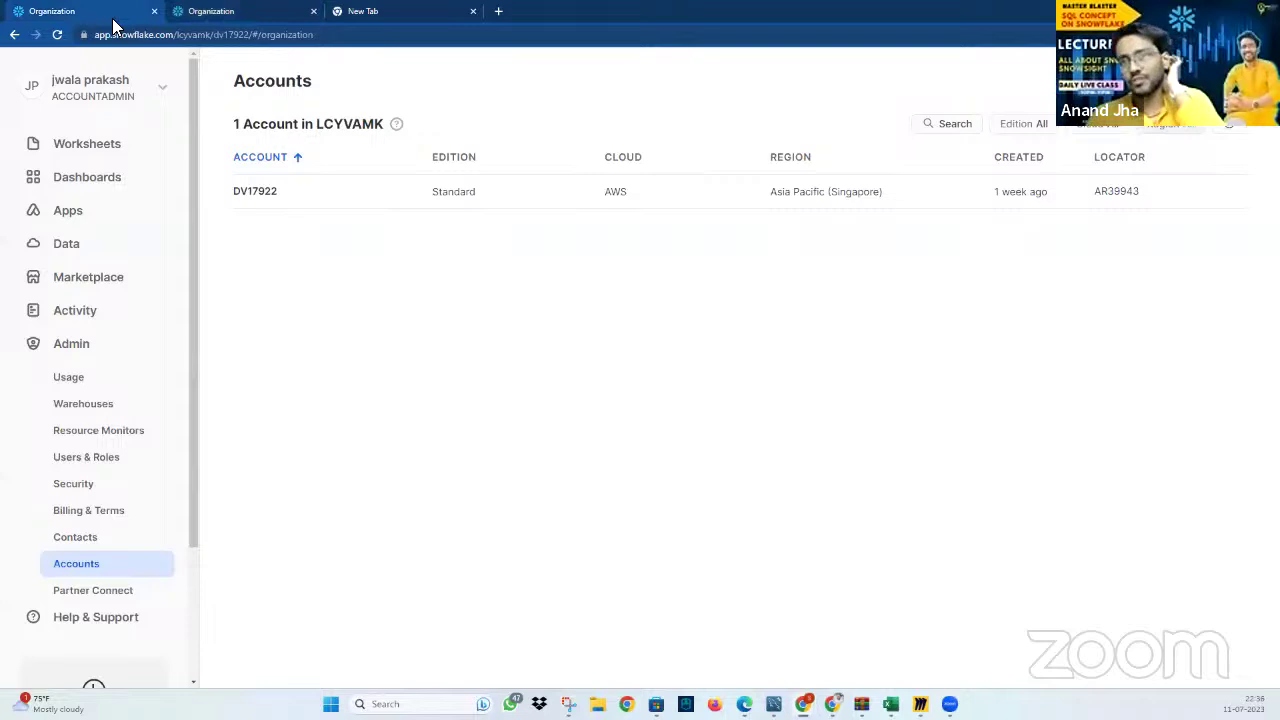
{"action": "left_click", "coordinate": [198, 11]}
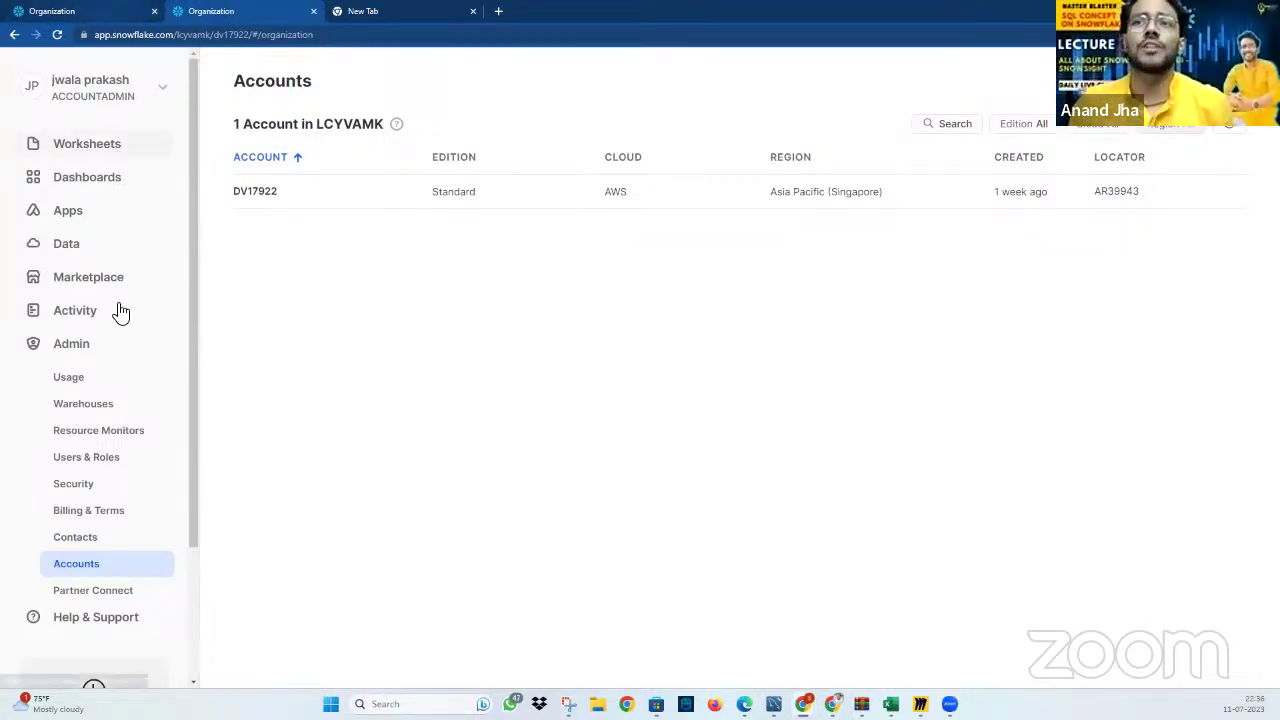
Turn on notifications for finished background queries in the profile, then cancel without saving
{"action": "left_click", "coordinate": [116, 100]}
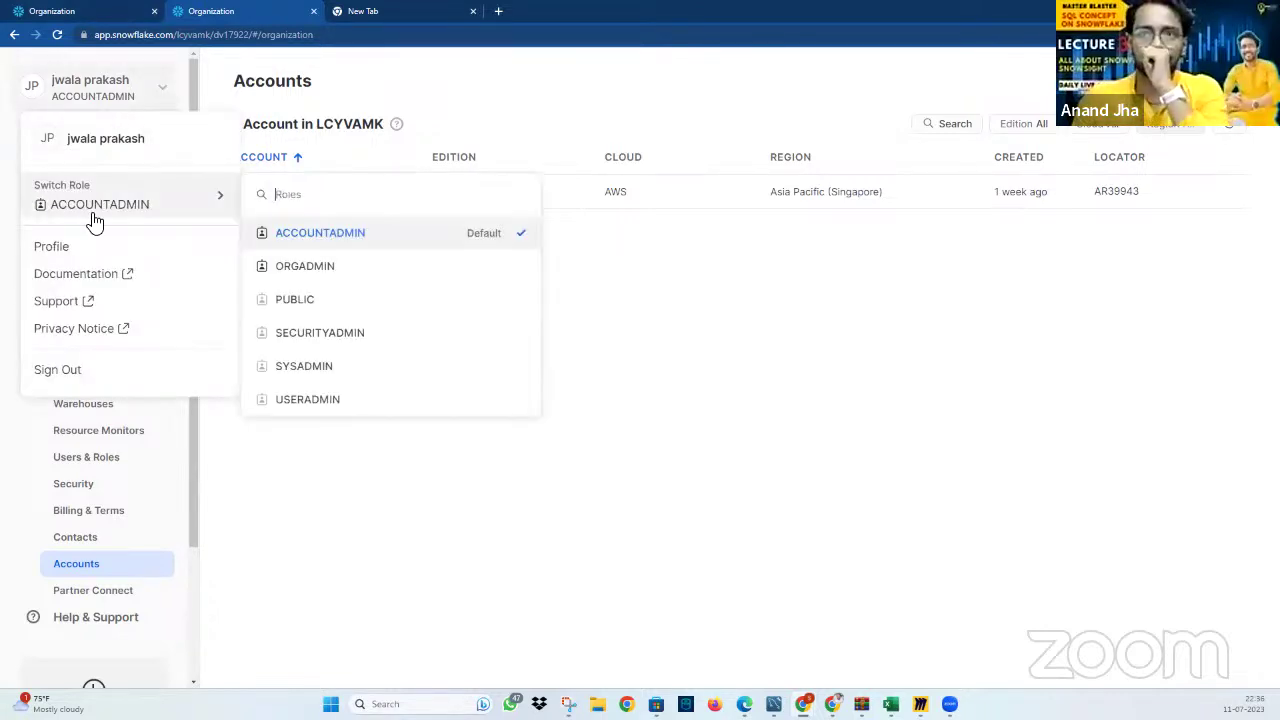
{"action": "left_click", "coordinate": [130, 252]}
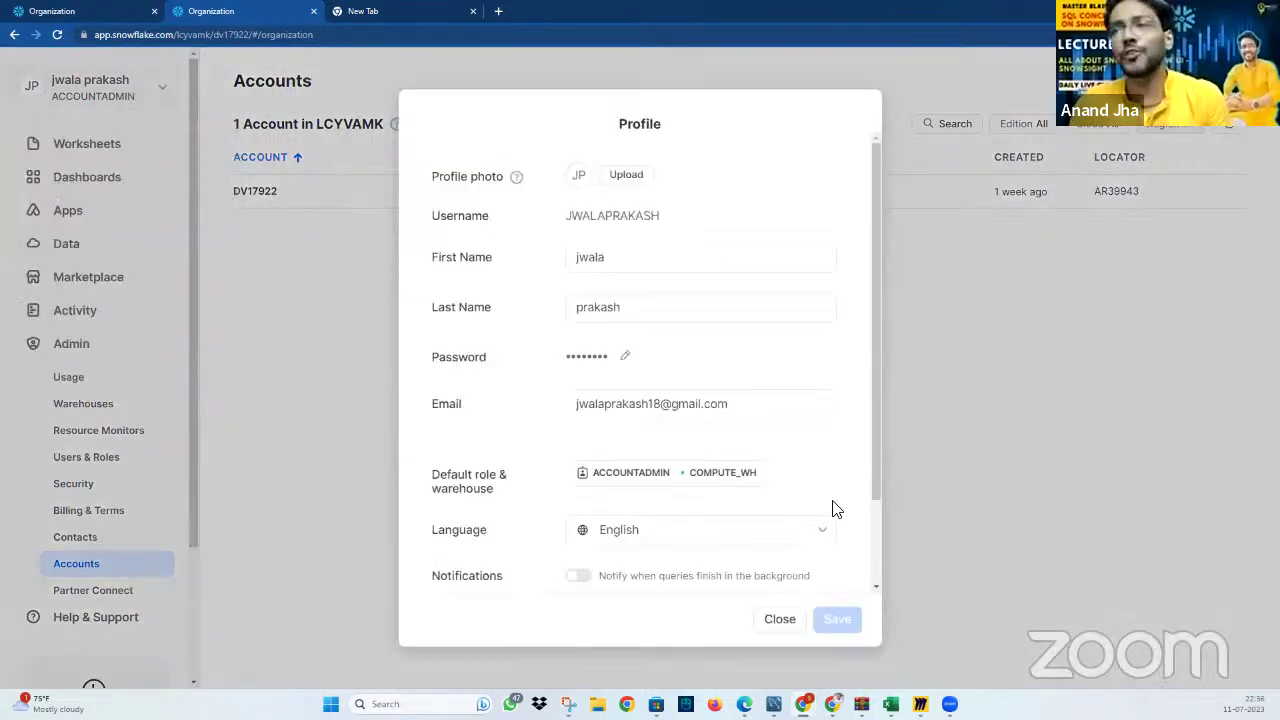
{"action": "scroll", "coordinate": [664, 556], "scroll_direction": "down", "scroll_amount": 2}
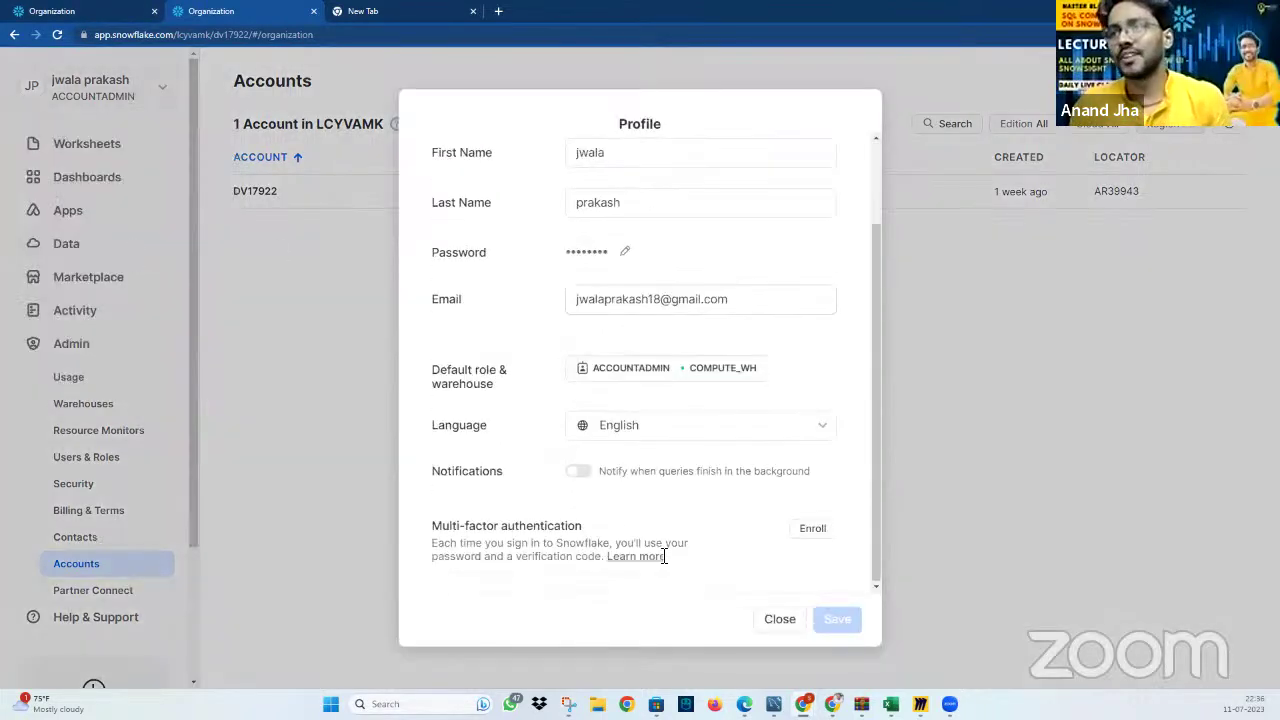
{"action": "left_click", "coordinate": [582, 471]}
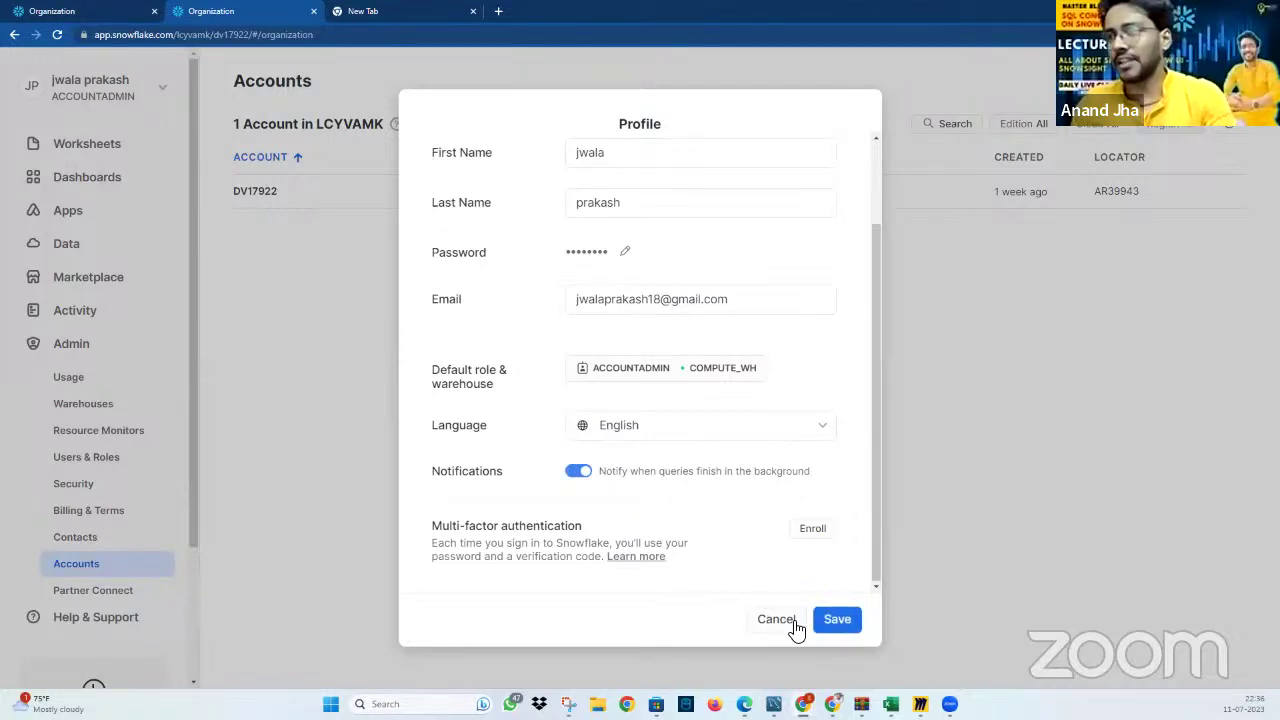
{"action": "left_click", "coordinate": [795, 626]}
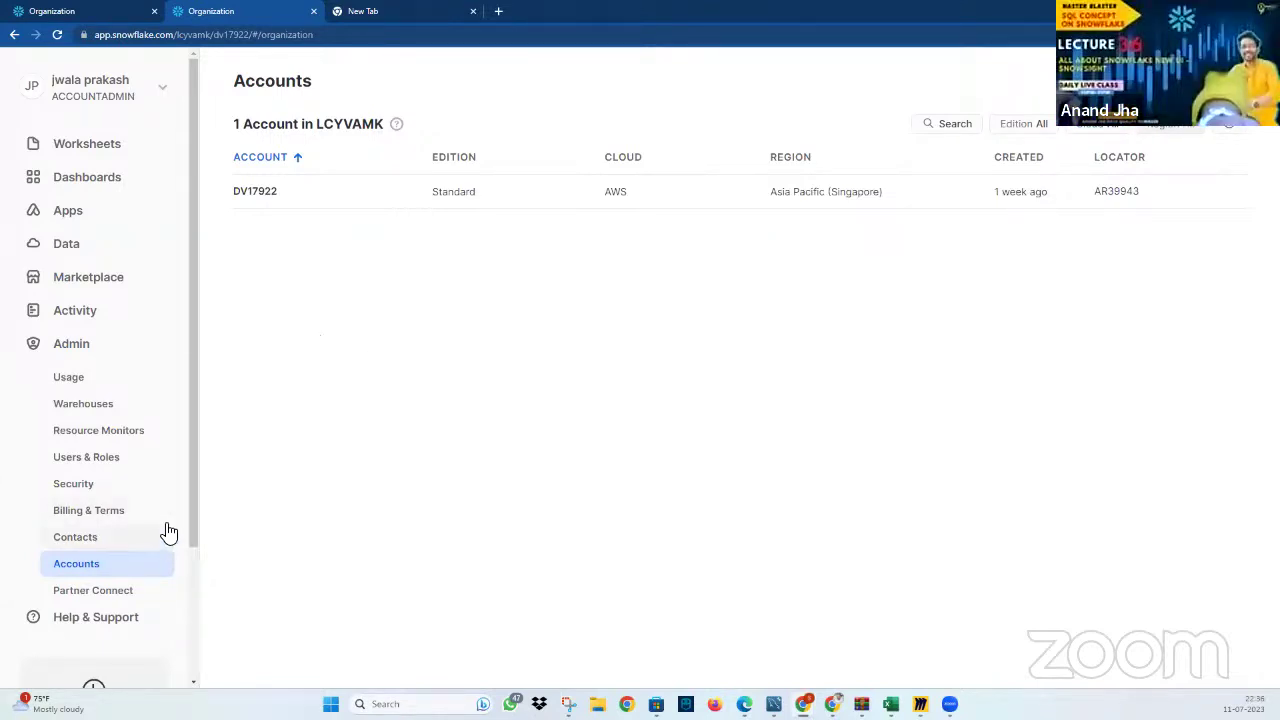
Visit Apps and Dashboards, view the RETAILS.PUBLIC.TRANSACTION_RAW table definition, then go to Worksheets
{"action": "left_click", "coordinate": [87, 222]}
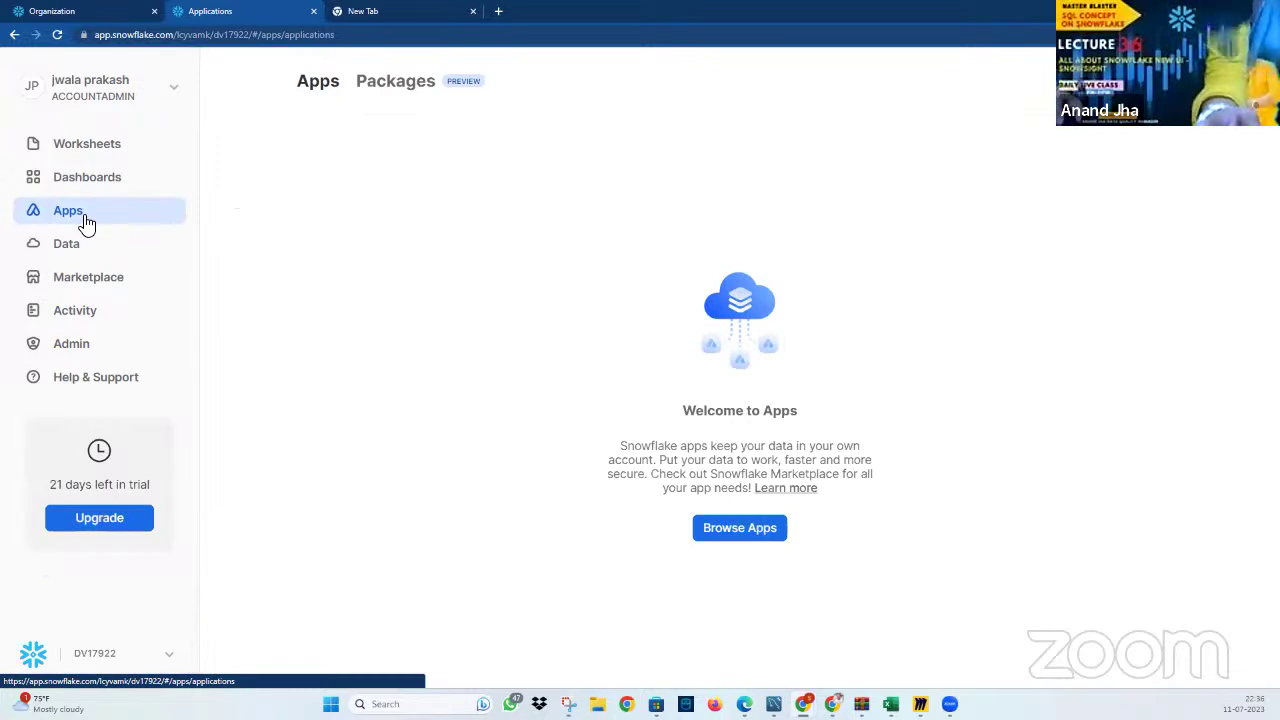
{"action": "left_click", "coordinate": [108, 176]}
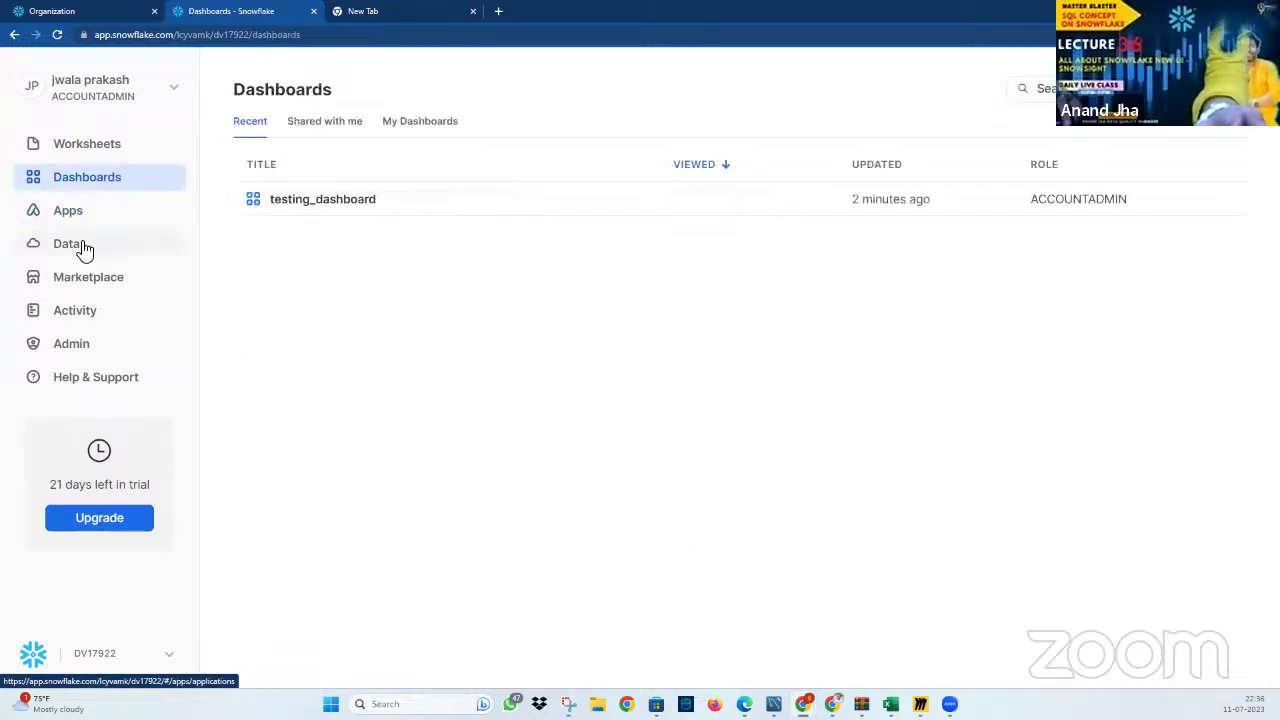
{"action": "left_click", "coordinate": [83, 249]}
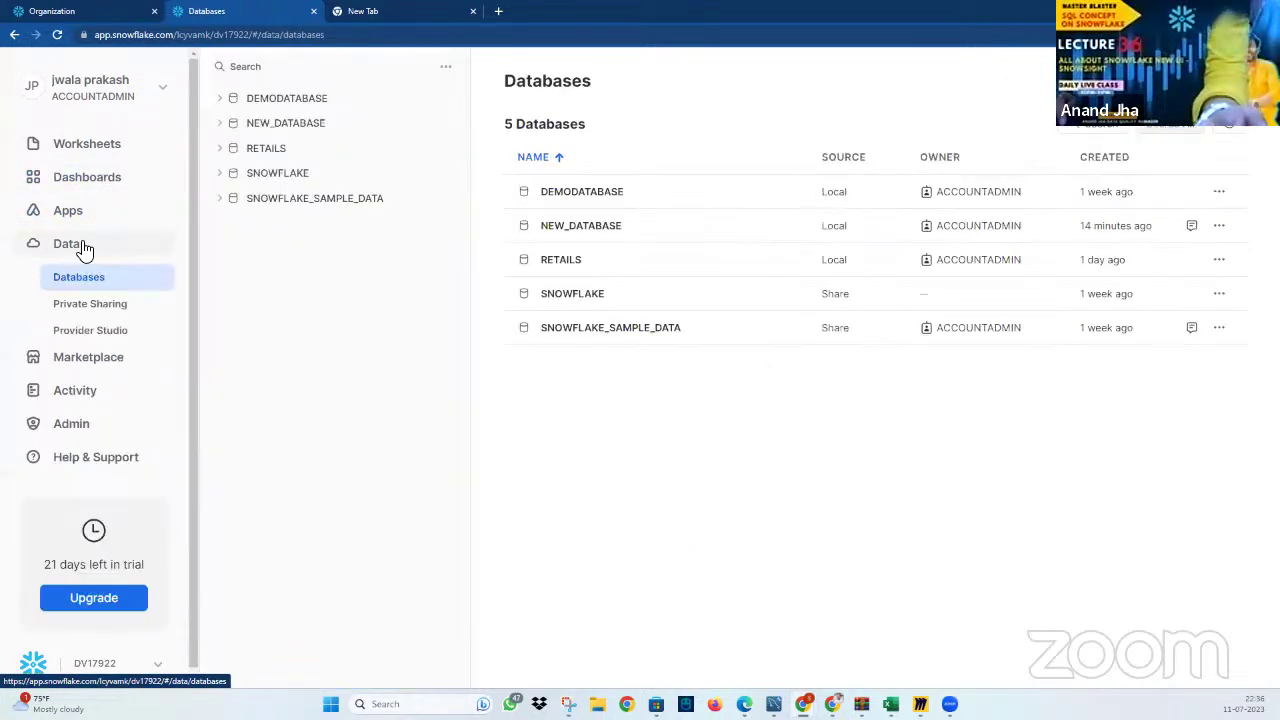
{"action": "left_click", "coordinate": [272, 148]}
{"action": "left_click", "coordinate": [289, 197]}
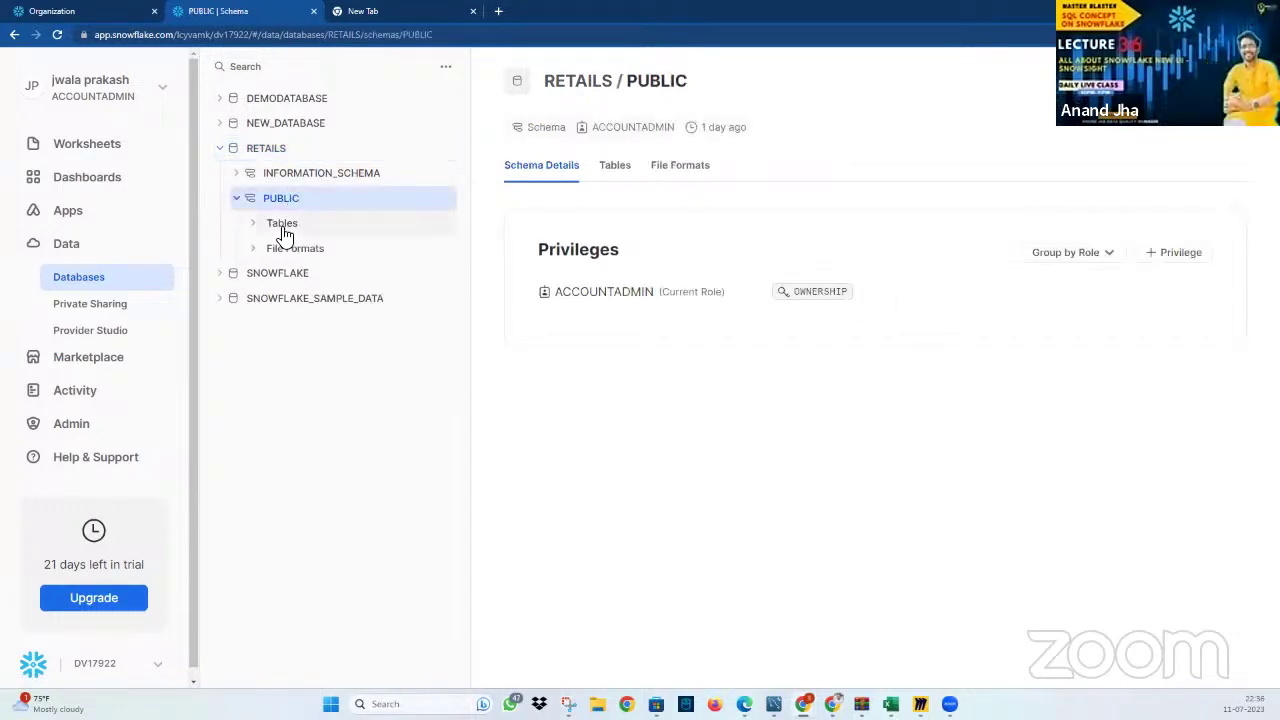
{"action": "left_click", "coordinate": [282, 224]}
{"action": "left_click", "coordinate": [340, 398]}
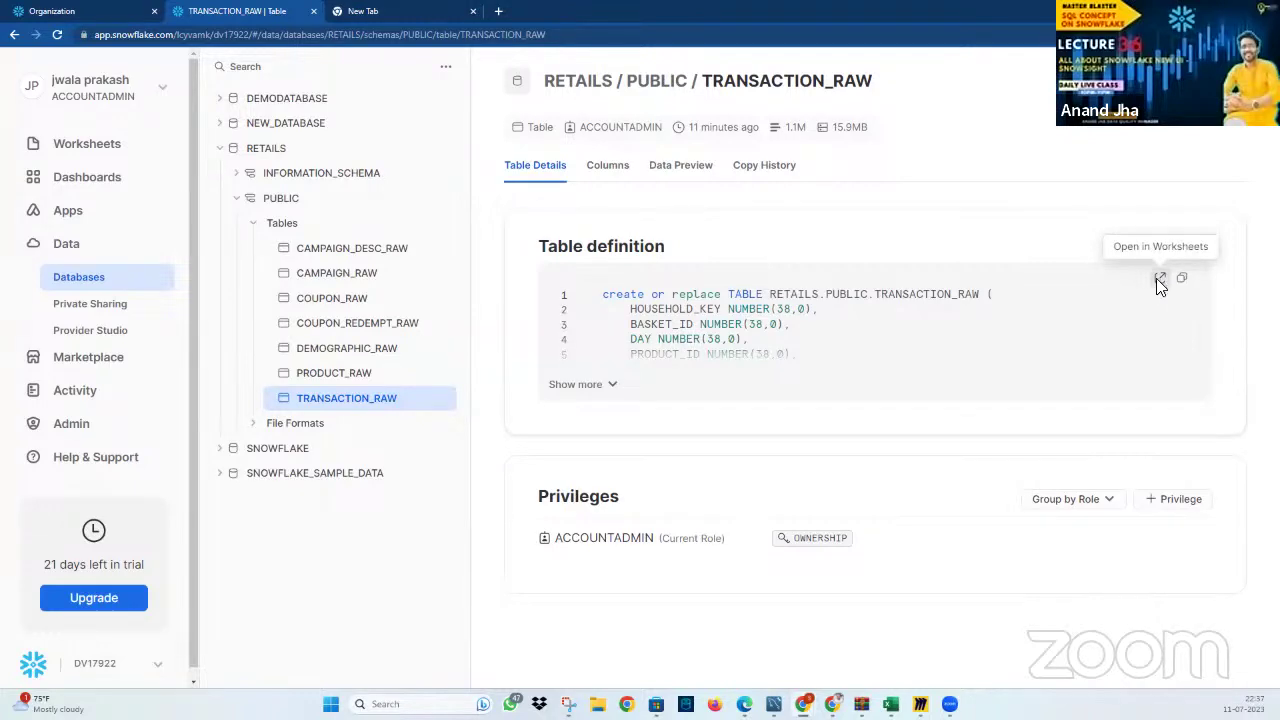
{"action": "left_click", "coordinate": [105, 150]}
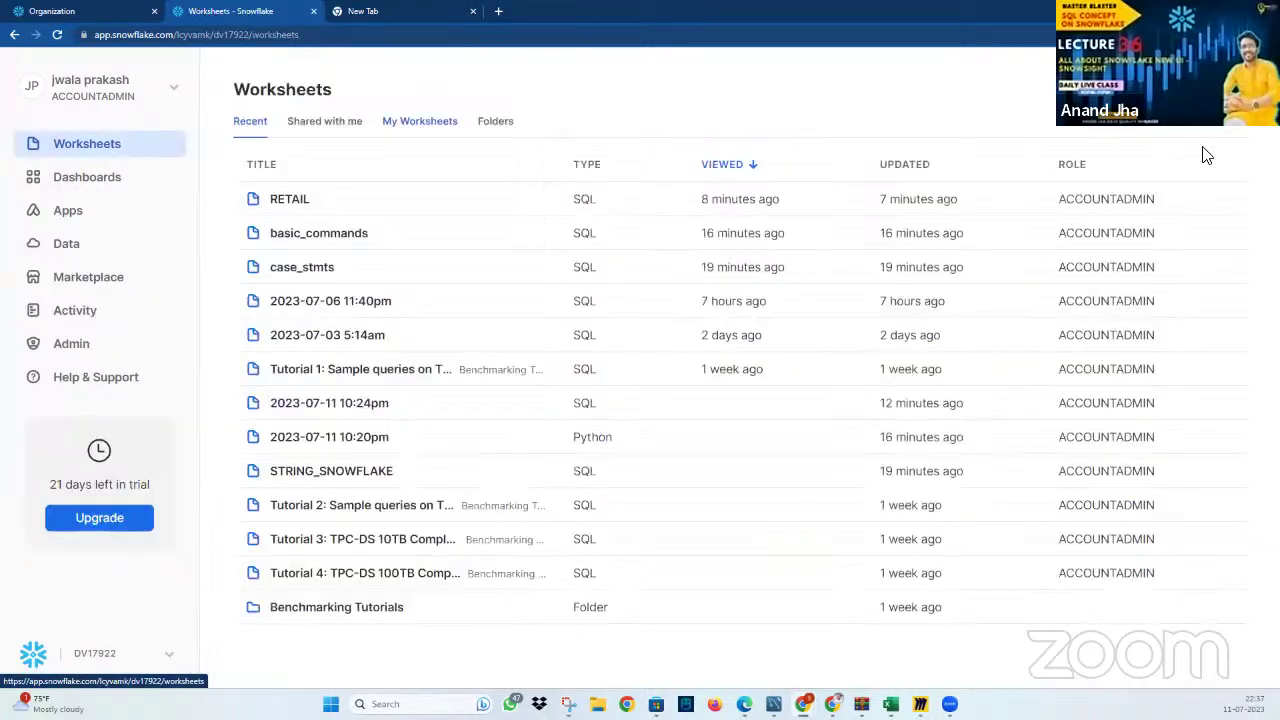
Create a new SQL worksheet, then switch back to the RETAIL worksheet
{"action": "left_click", "coordinate": [1190, 89]}
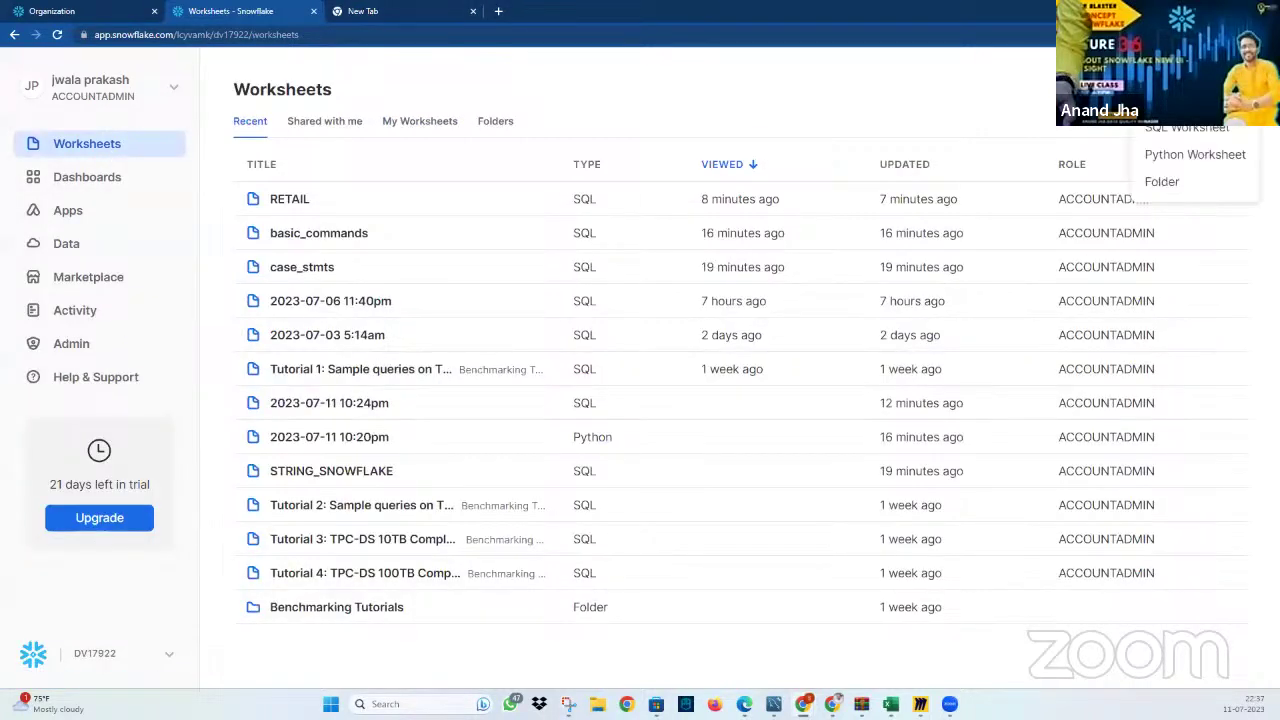
{"action": "left_click", "coordinate": [1190, 132]}
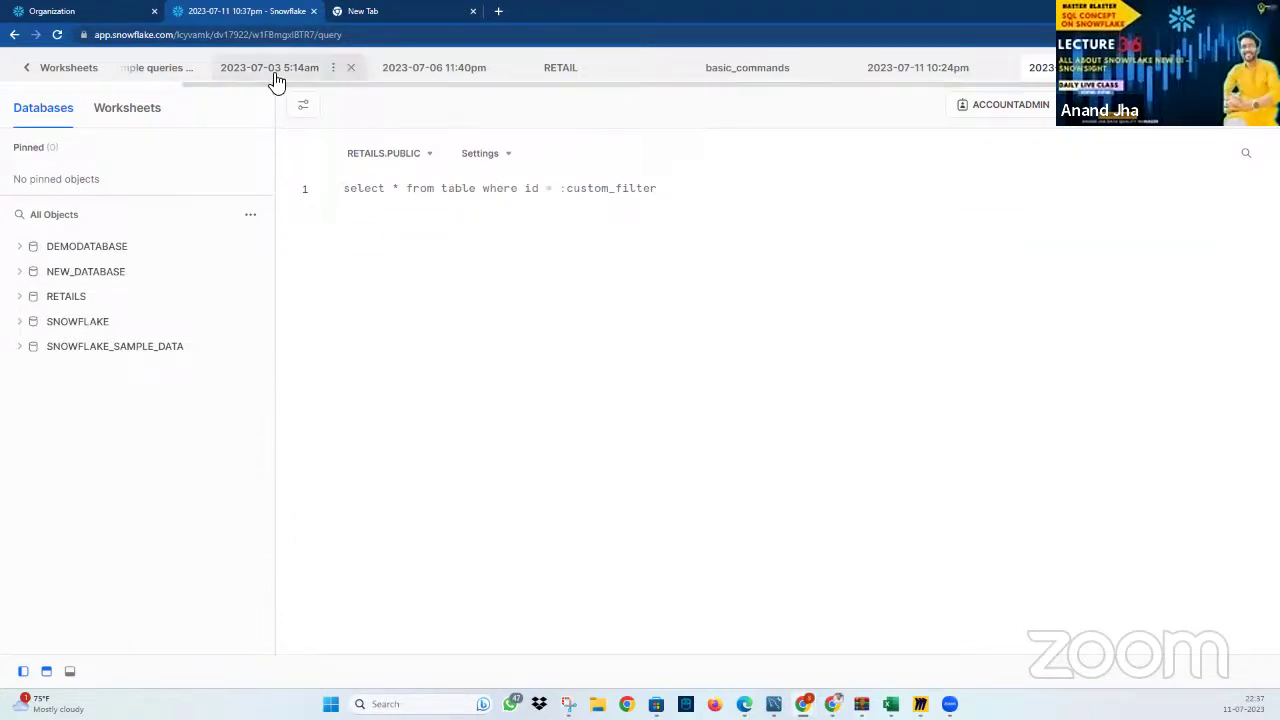
{"action": "left_click", "coordinate": [582, 72]}
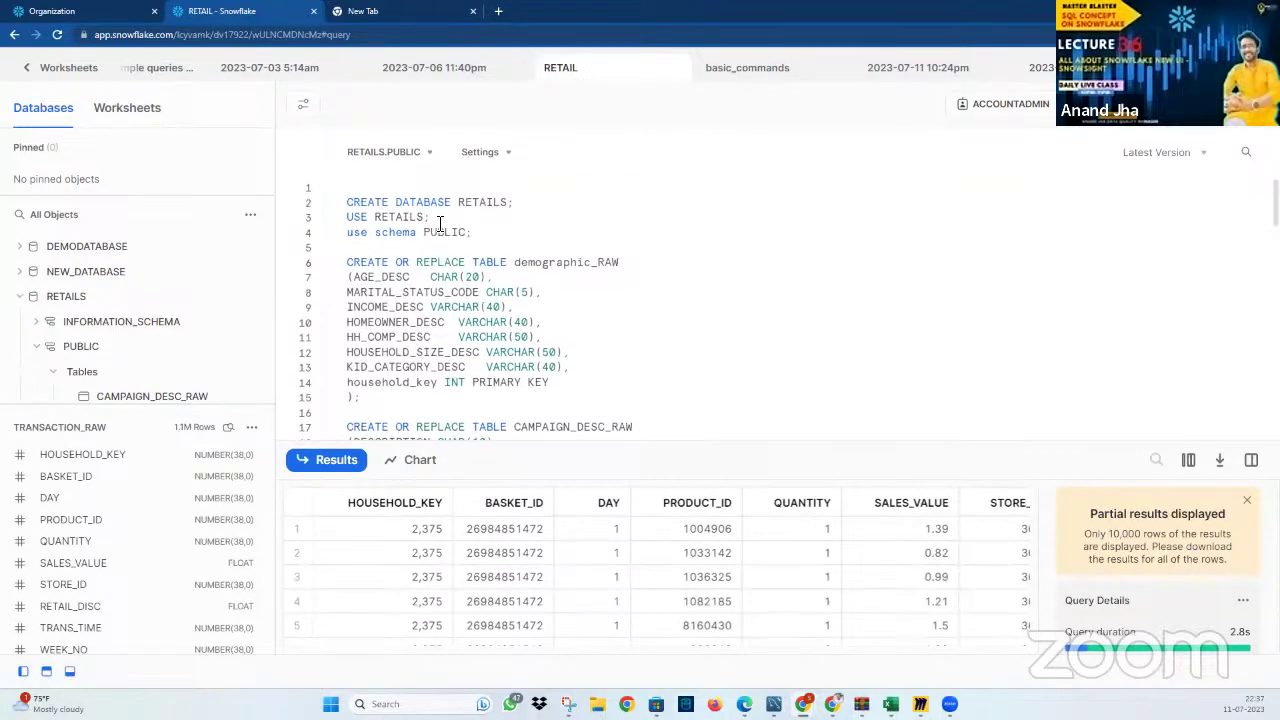
Select the USE RETAILS and schema PUBLIC lines, and enable Highlight Statements in worksheet settings
{"action": "left_click_drag", "start_coordinate": [490, 240], "coordinate": [357, 216]}
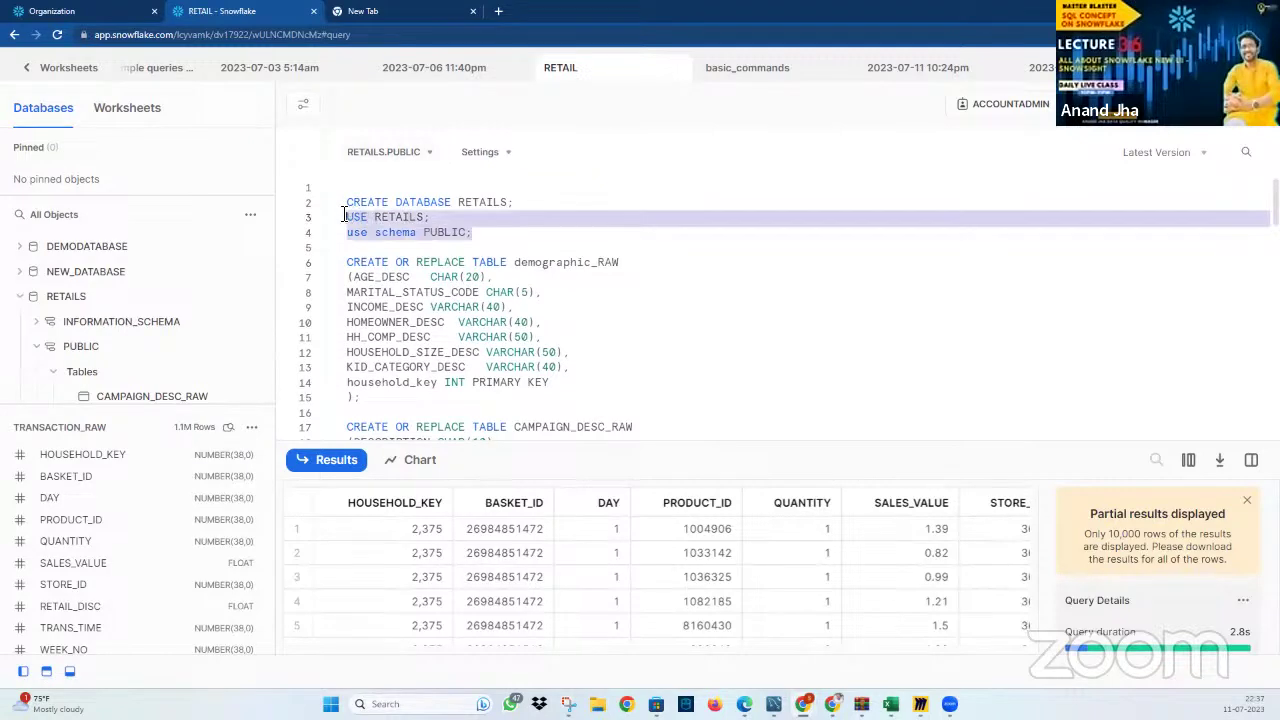
{"action": "left_click", "coordinate": [412, 157]}
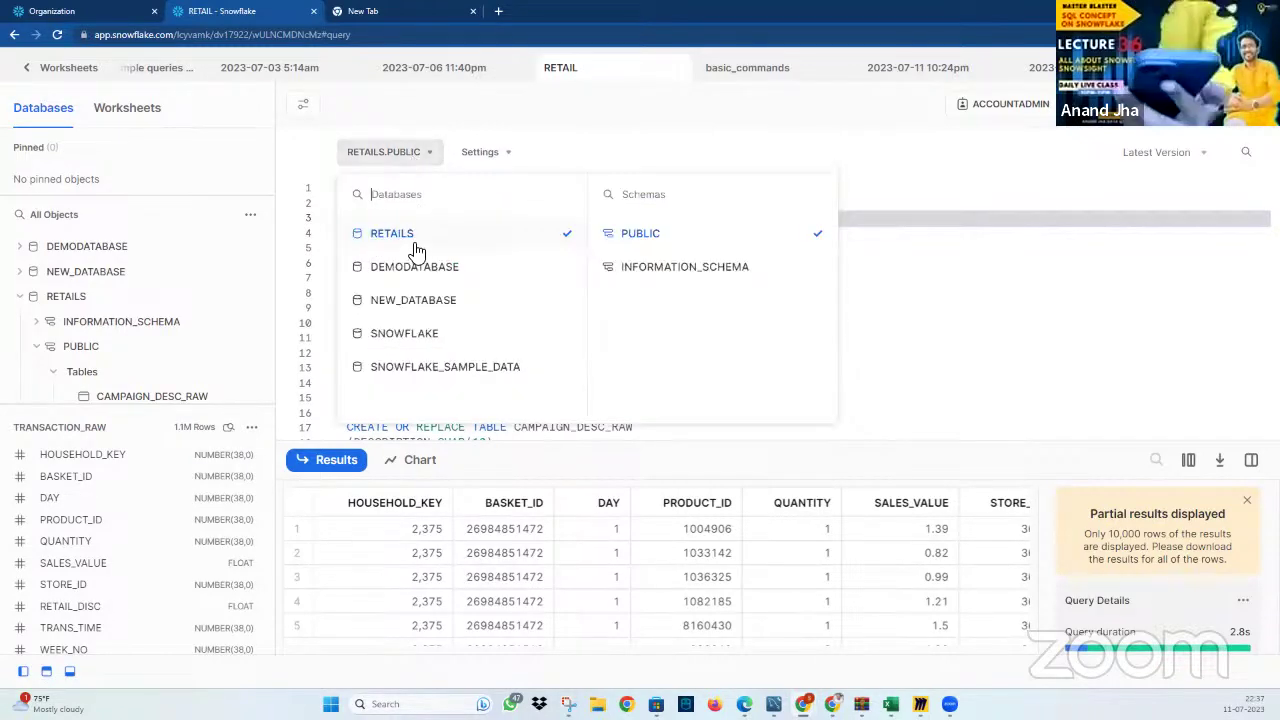
{"action": "left_click", "coordinate": [486, 154]}
{"action": "left_click", "coordinate": [701, 193]}
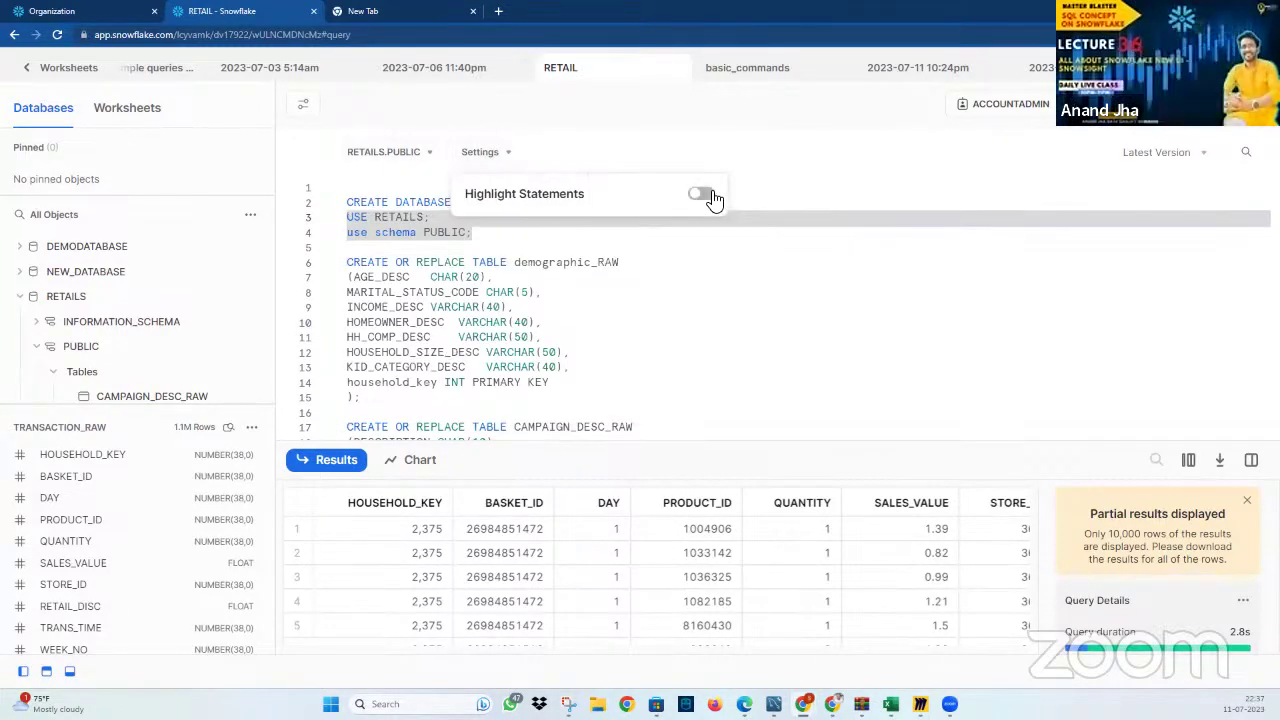
{"action": "left_click", "coordinate": [574, 369]}
Select the whole CREATE TABLE demographic_RAW statement in the RETAIL worksheet
{"action": "scroll", "coordinate": [400, 370], "scroll_direction": "down", "scroll_amount": 1}
{"action": "left_click", "coordinate": [399, 330]}
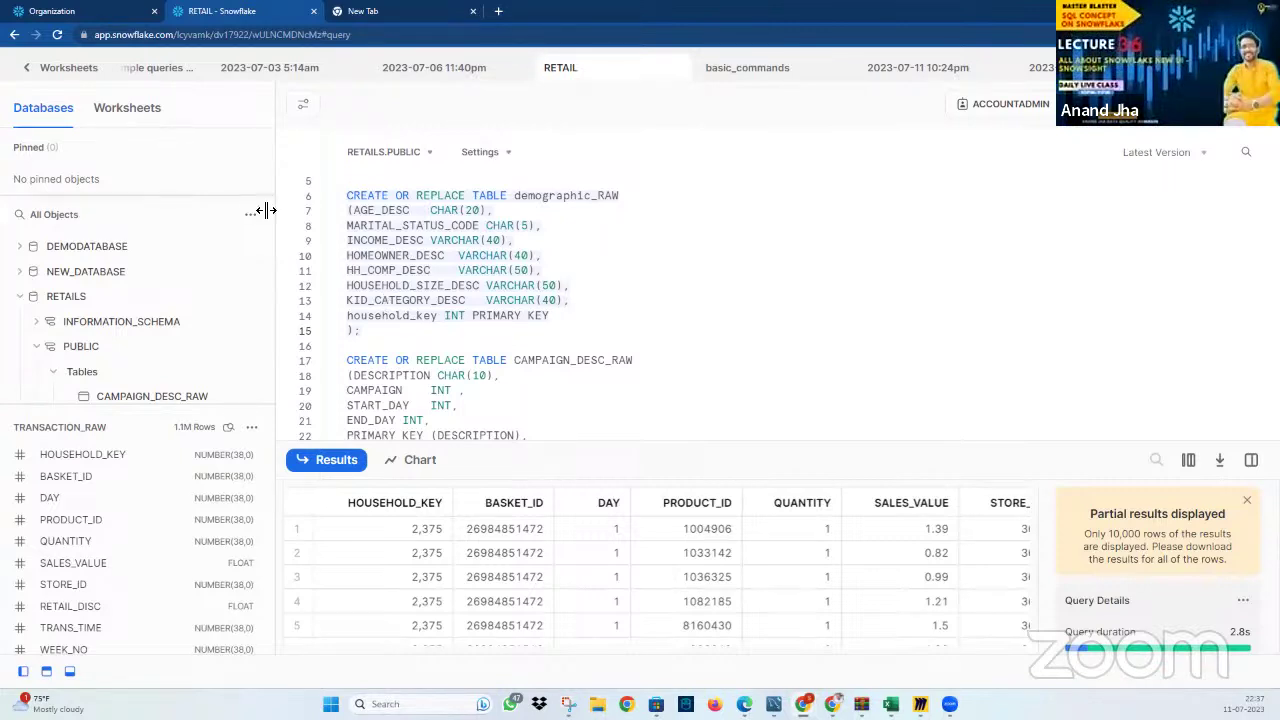
{"action": "scroll", "coordinate": [373, 335], "scroll_direction": "up", "scroll_amount": 2}
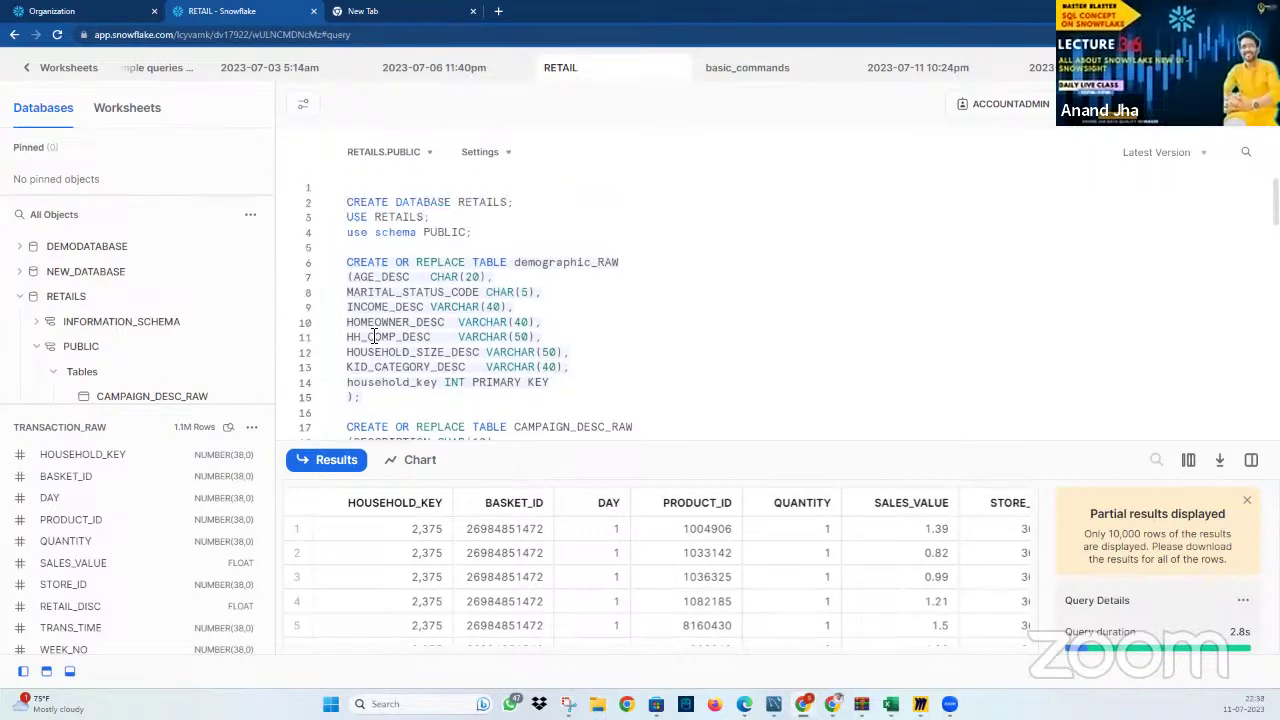
{"action": "scroll", "coordinate": [365, 331], "scroll_direction": "down", "scroll_amount": 2}
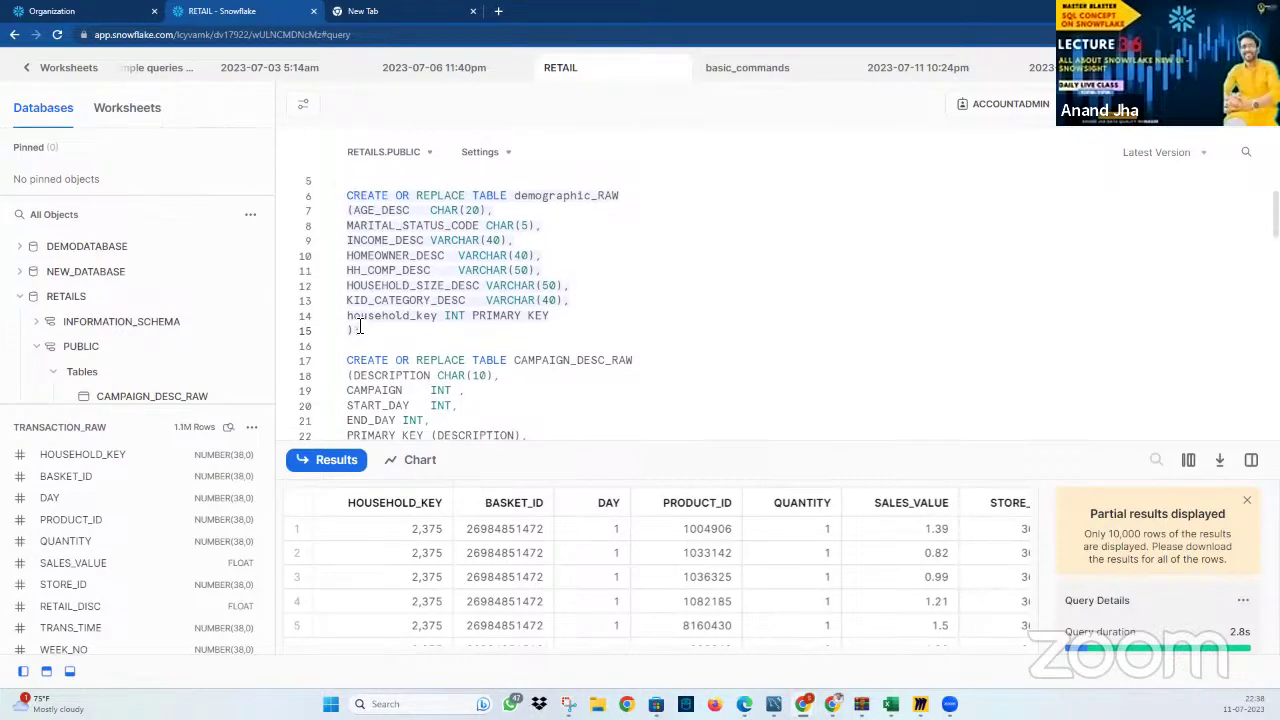
{"action": "left_click_drag", "start_coordinate": [338, 288], "coordinate": [338, 200]}
{"action": "scroll", "coordinate": [551, 277], "scroll_direction": "up", "scroll_amount": 2}
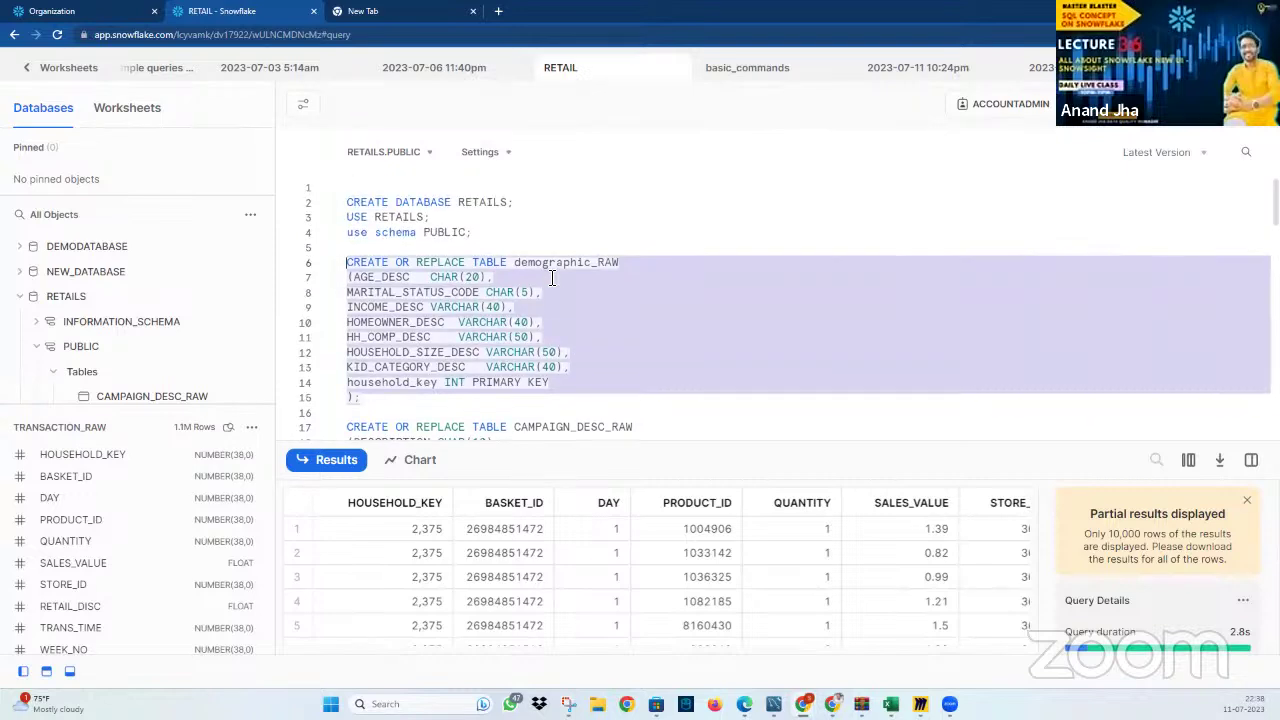
{"action": "scroll", "coordinate": [551, 280], "scroll_direction": "down", "scroll_amount": 4}
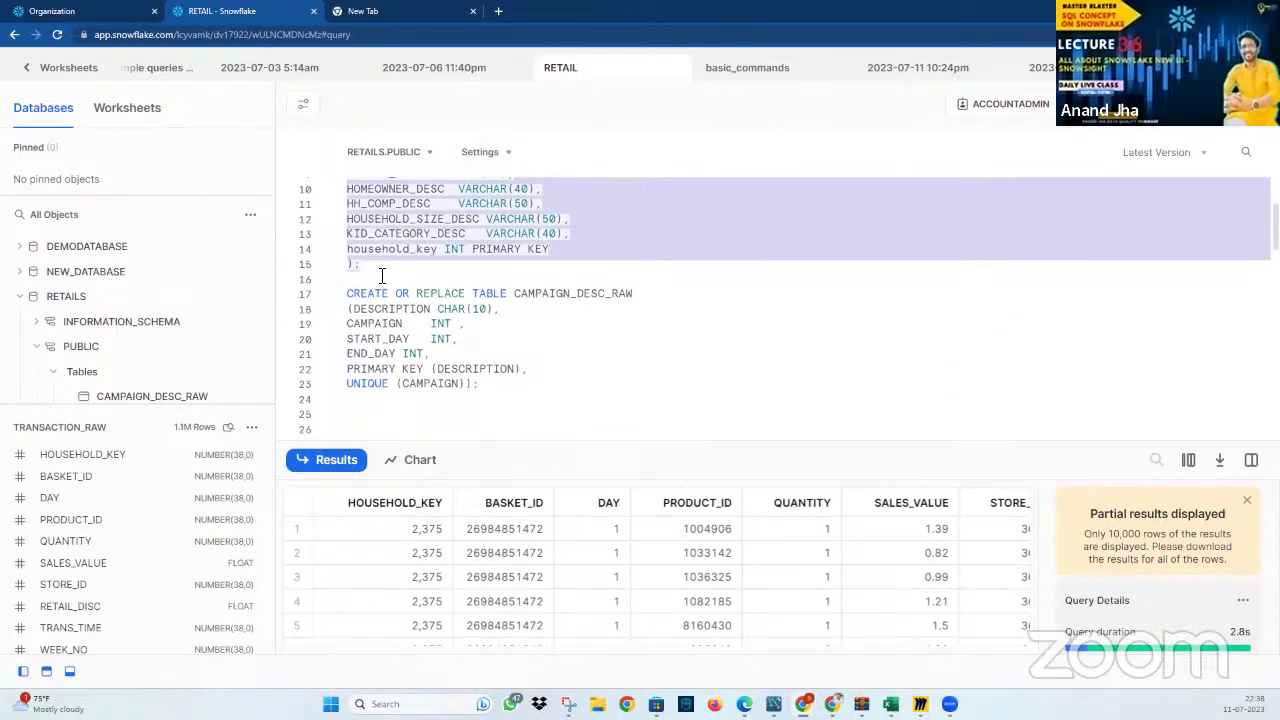
{"action": "left_click", "coordinate": [381, 276]}
{"action": "scroll", "coordinate": [381, 276], "scroll_direction": "up", "scroll_amount": 3}
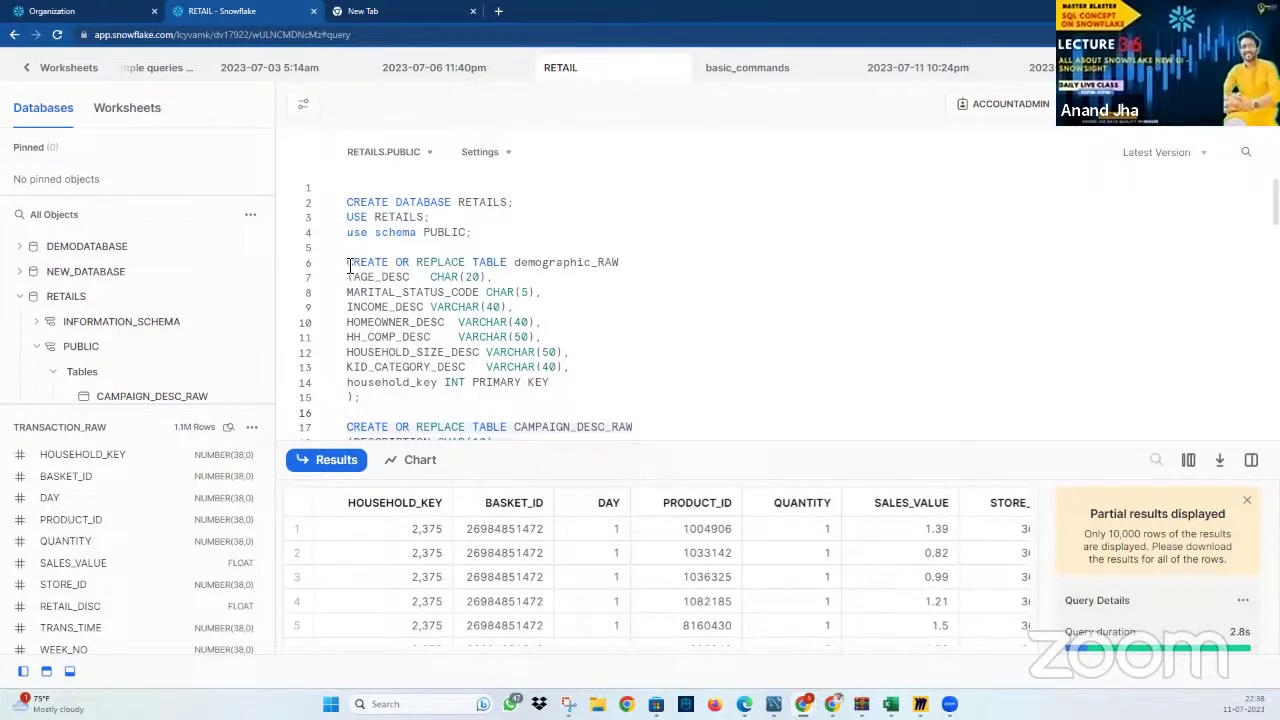
{"action": "left_click_drag", "start_coordinate": [349, 265], "coordinate": [394, 407]}
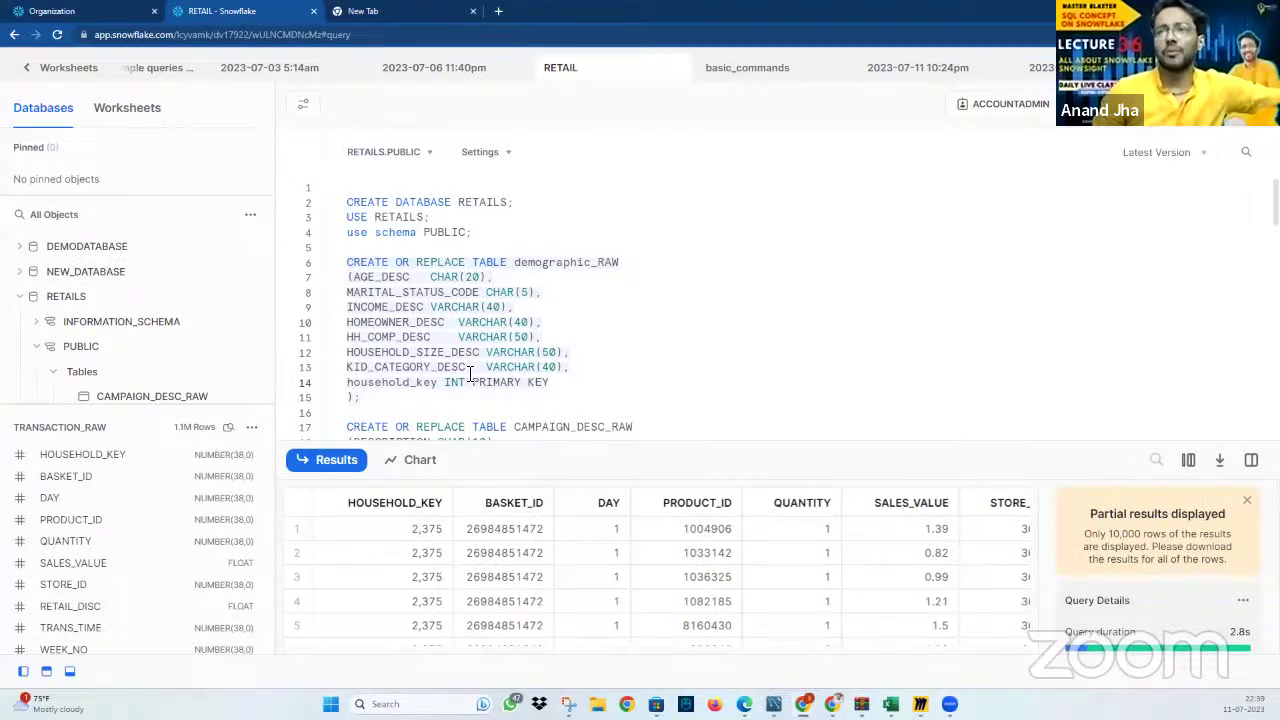
Open and cancel Load Data for TRANSACTION_RAW, then go back to the worksheets list
{"action": "scroll", "coordinate": [234, 340], "scroll_direction": "down", "scroll_amount": 4}
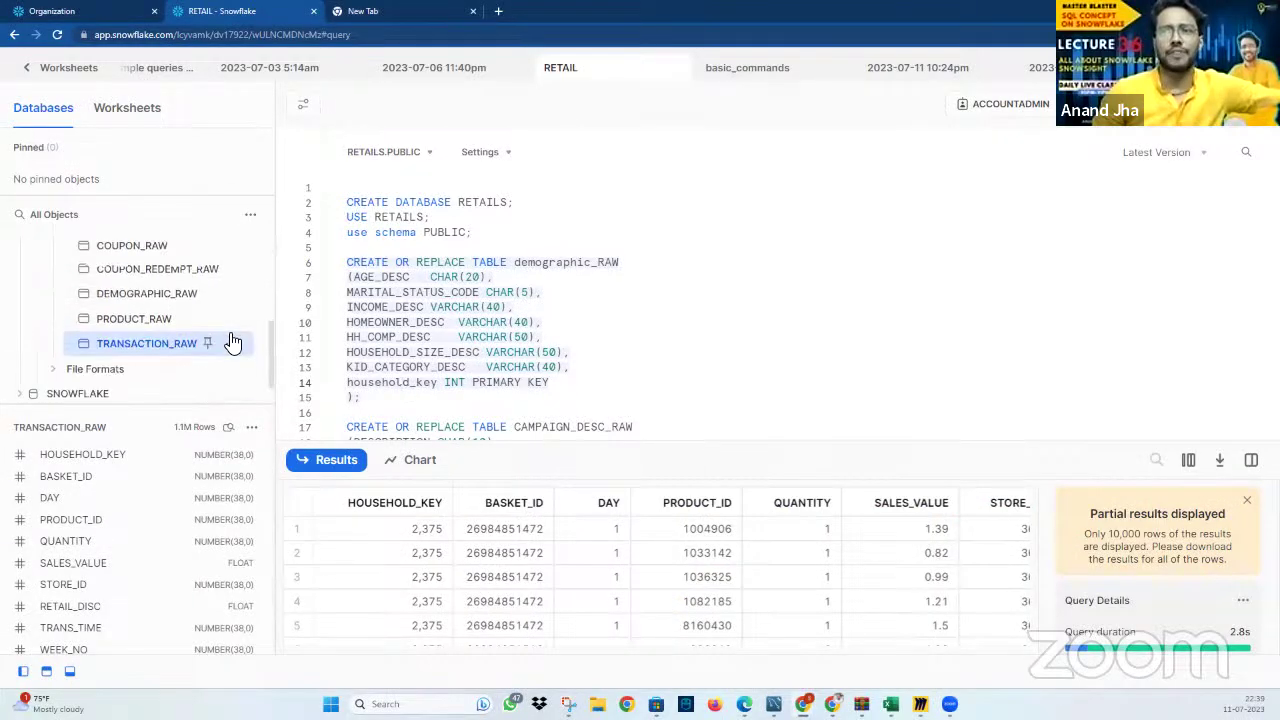
{"action": "left_click", "coordinate": [240, 316]}
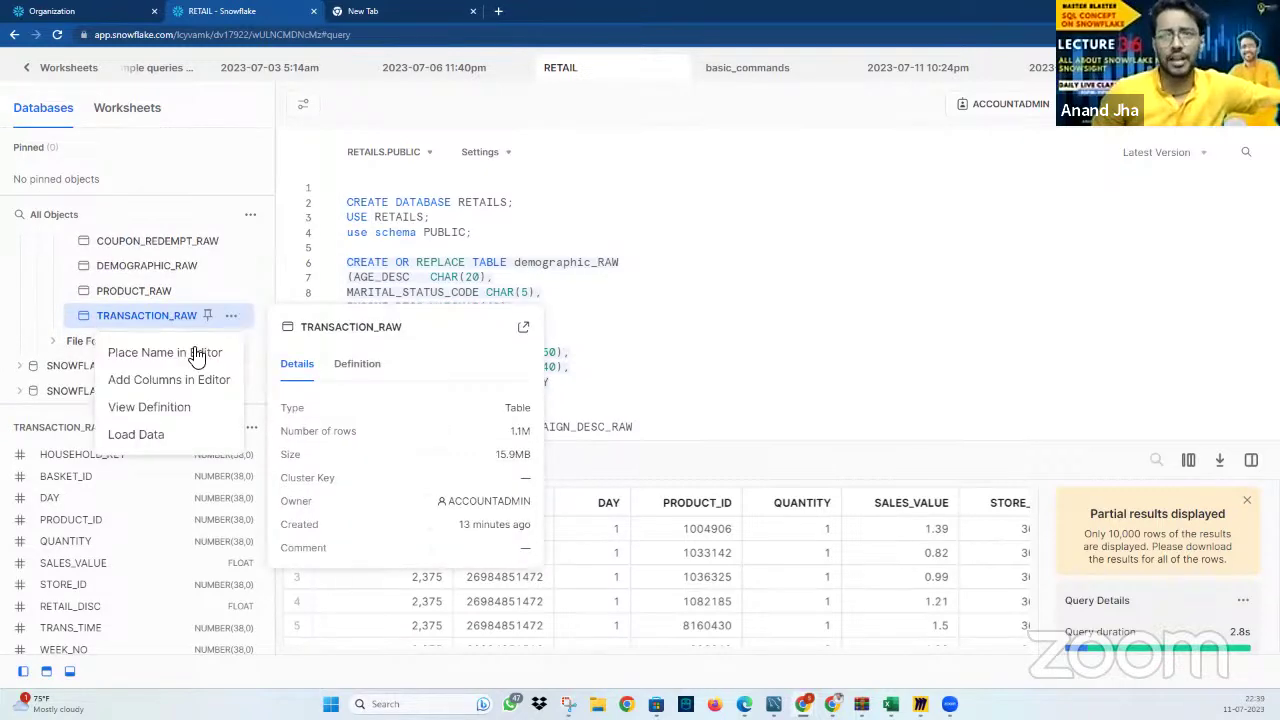
{"action": "left_click", "coordinate": [160, 445]}
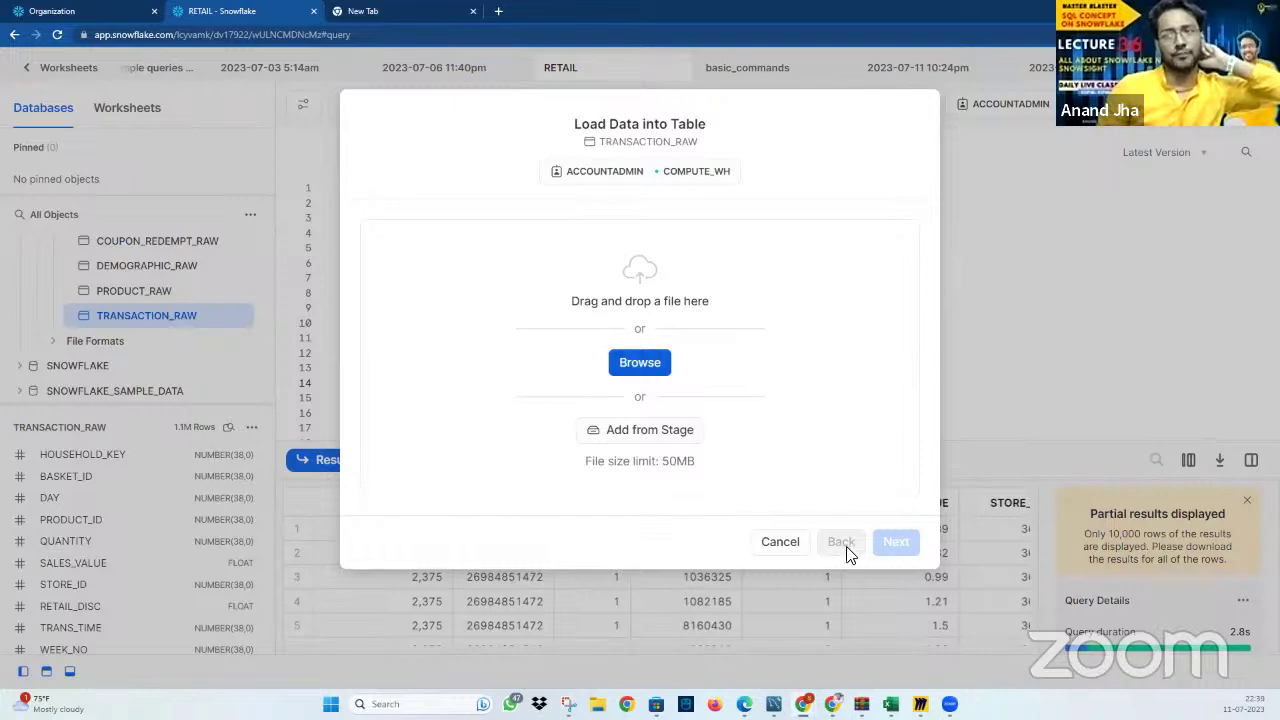
{"action": "left_click", "coordinate": [780, 545]}
{"action": "scroll", "coordinate": [160, 340], "scroll_direction": "up", "scroll_amount": 5}
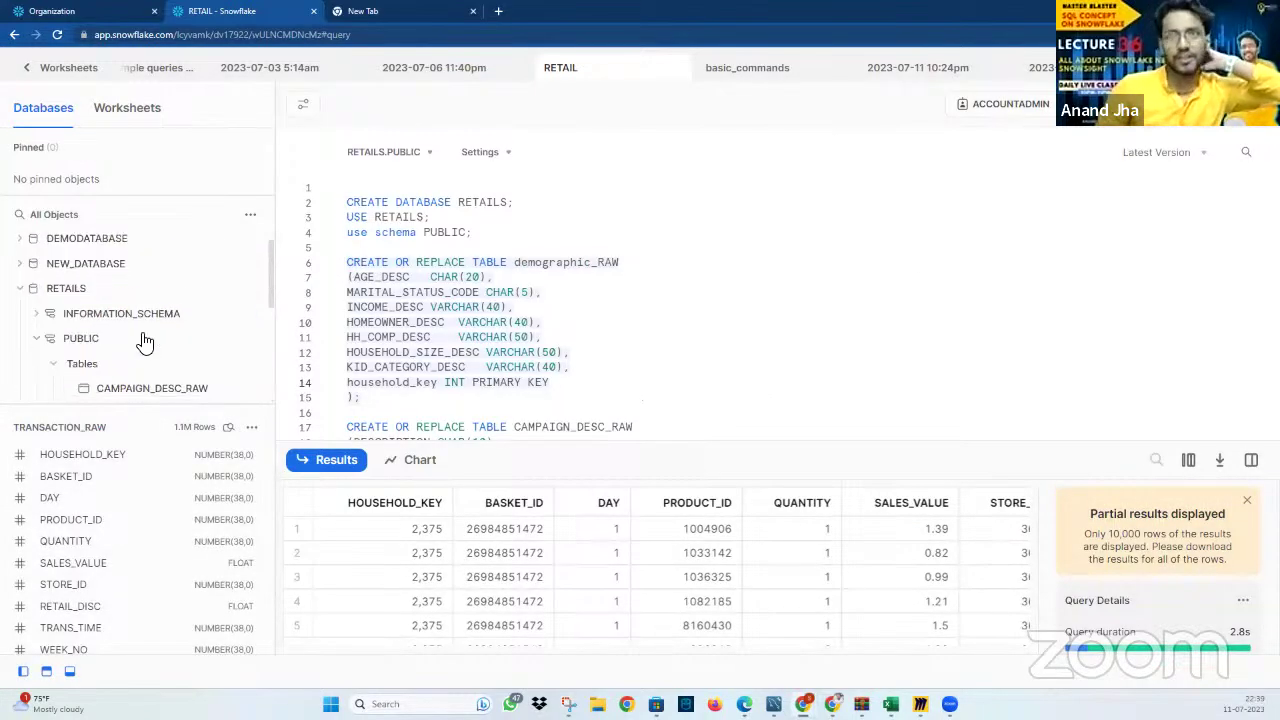
{"action": "left_click", "coordinate": [32, 72]}
Navigate Databases to RETAILS > PUBLIC > Tables > TRANSACTION_RAW and open Load Data
{"action": "left_click", "coordinate": [68, 244]}
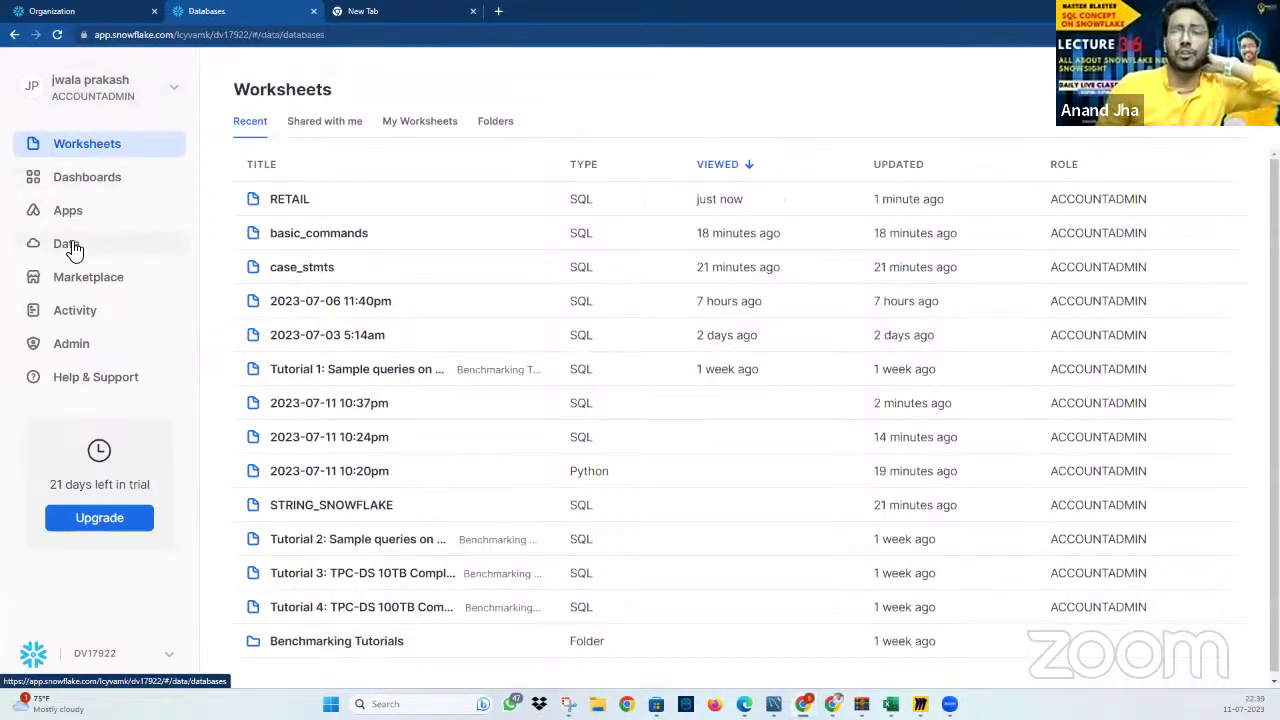
{"action": "left_click", "coordinate": [232, 150]}
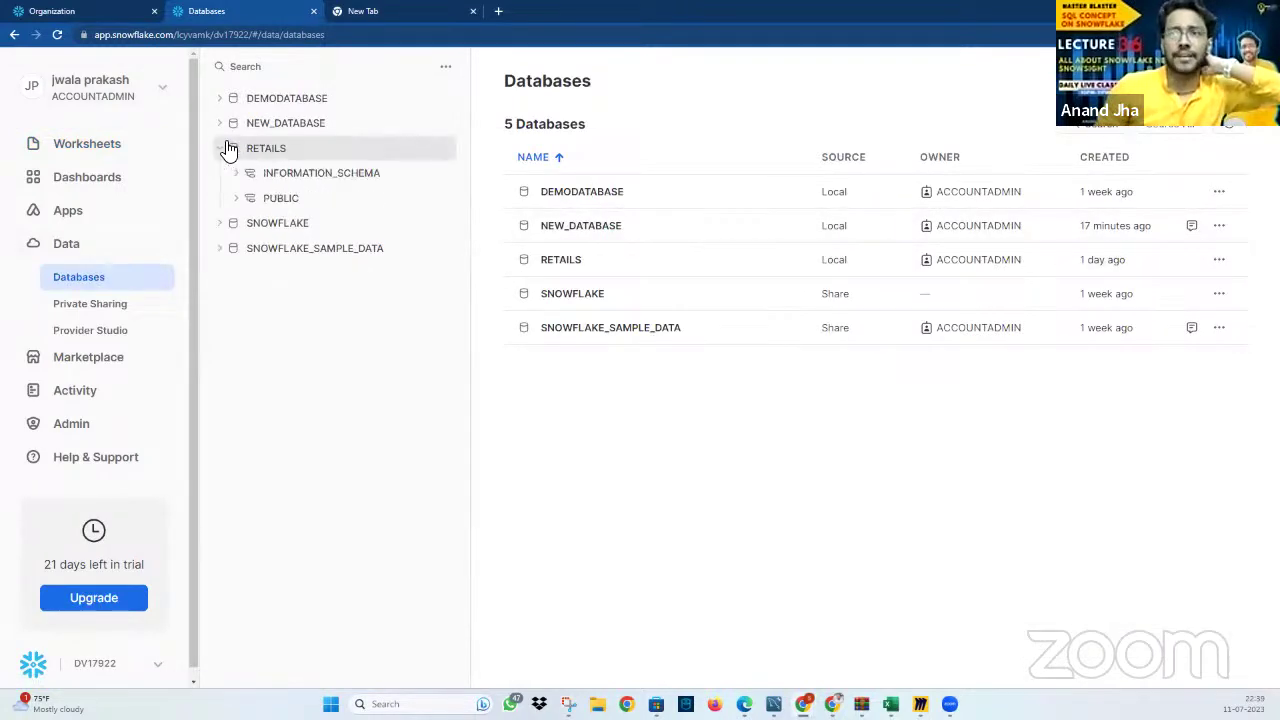
{"action": "left_click", "coordinate": [243, 199]}
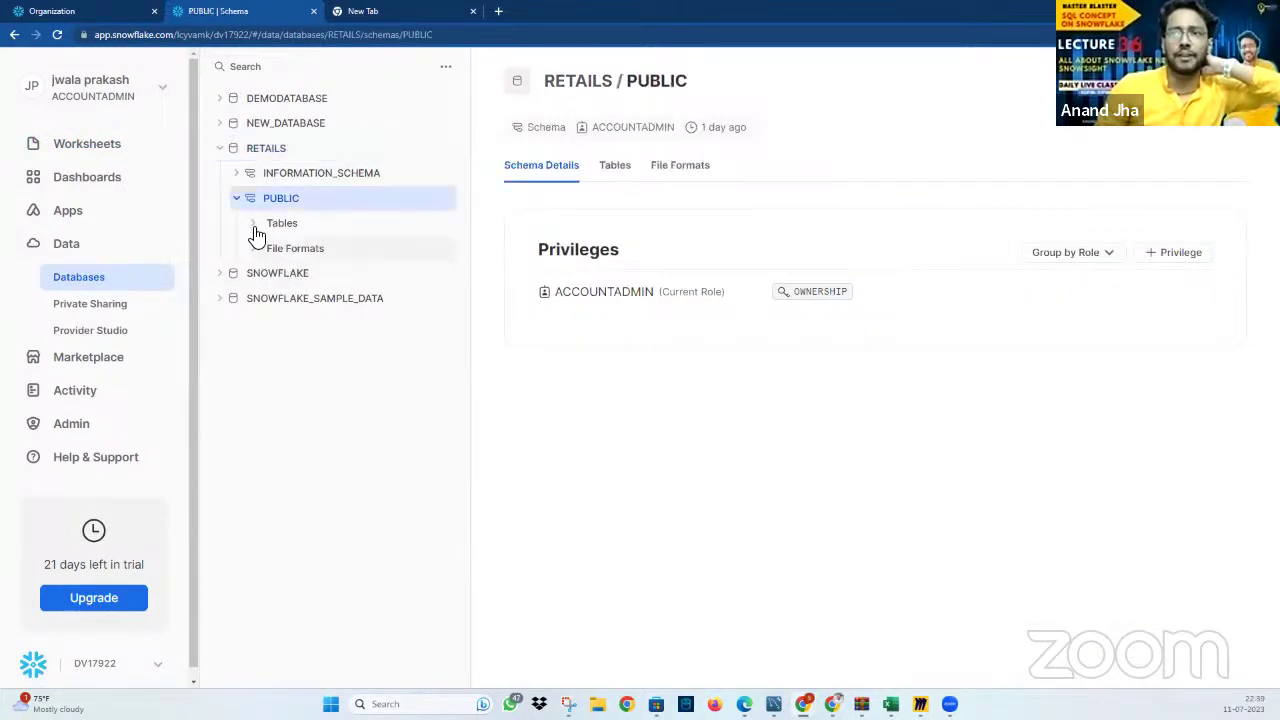
{"action": "left_click", "coordinate": [253, 226]}
{"action": "left_click", "coordinate": [352, 408]}
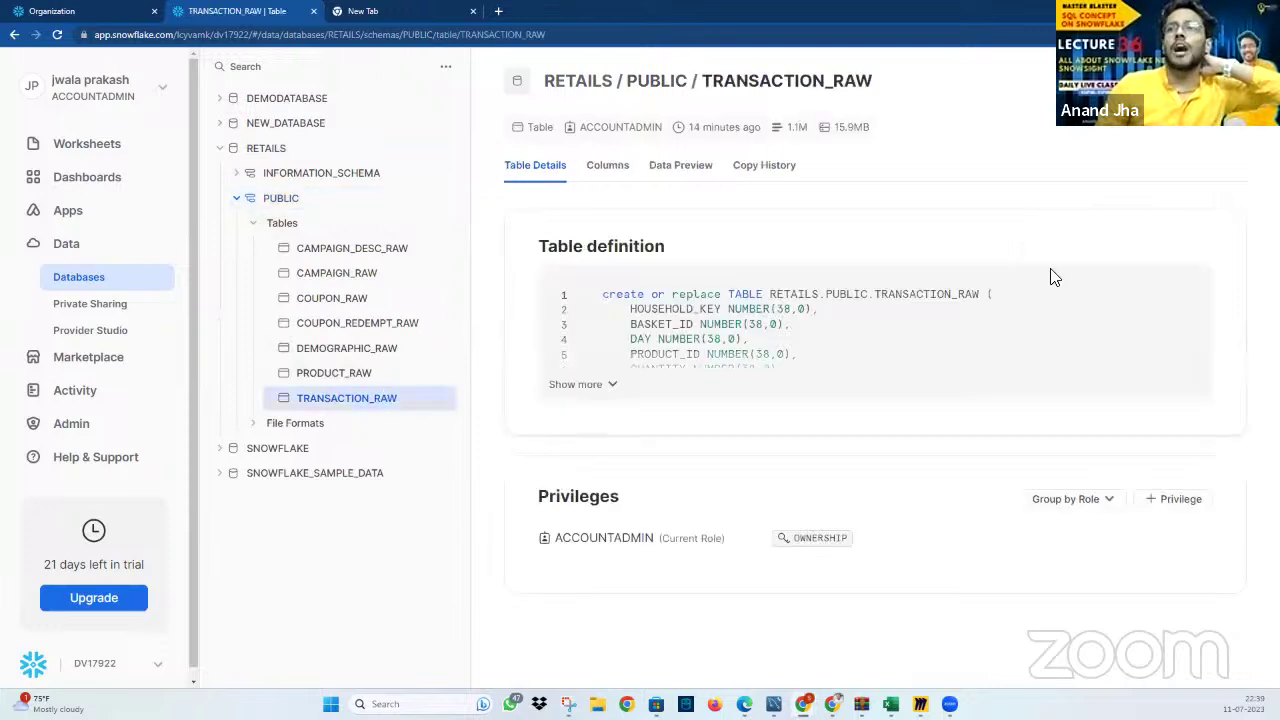
{"action": "left_click", "coordinate": [1190, 80]}
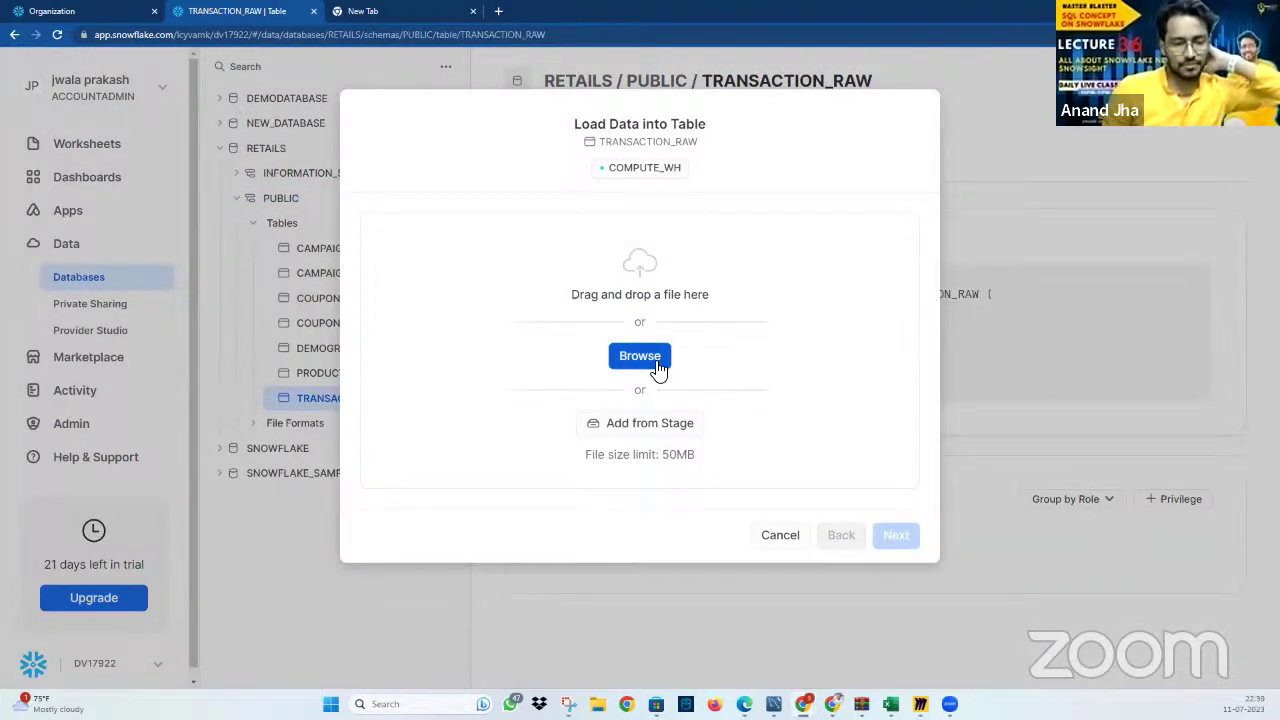
Choose trnx177_353.csv from Downloads, cancel the load, and expand TRANSACTION_RAW's full definition
{"action": "left_click", "coordinate": [659, 368]}
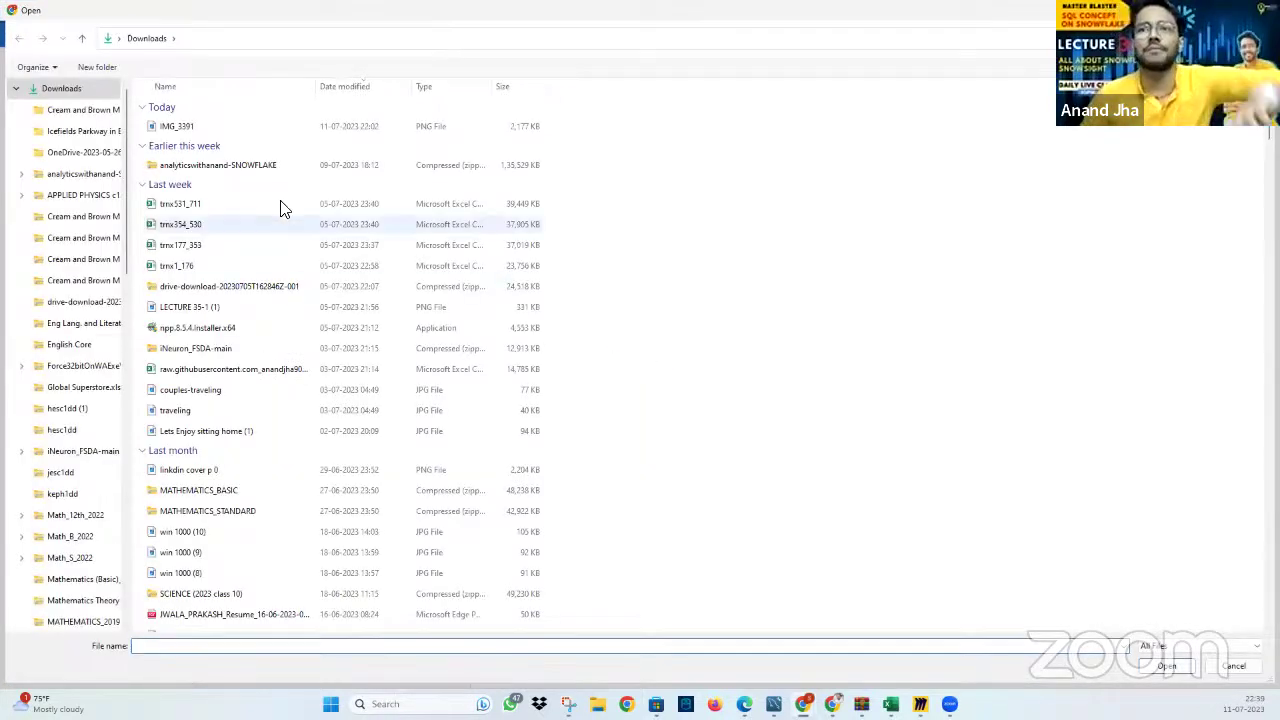
{"action": "left_click", "coordinate": [280, 204]}
{"action": "left_click", "coordinate": [252, 245]}
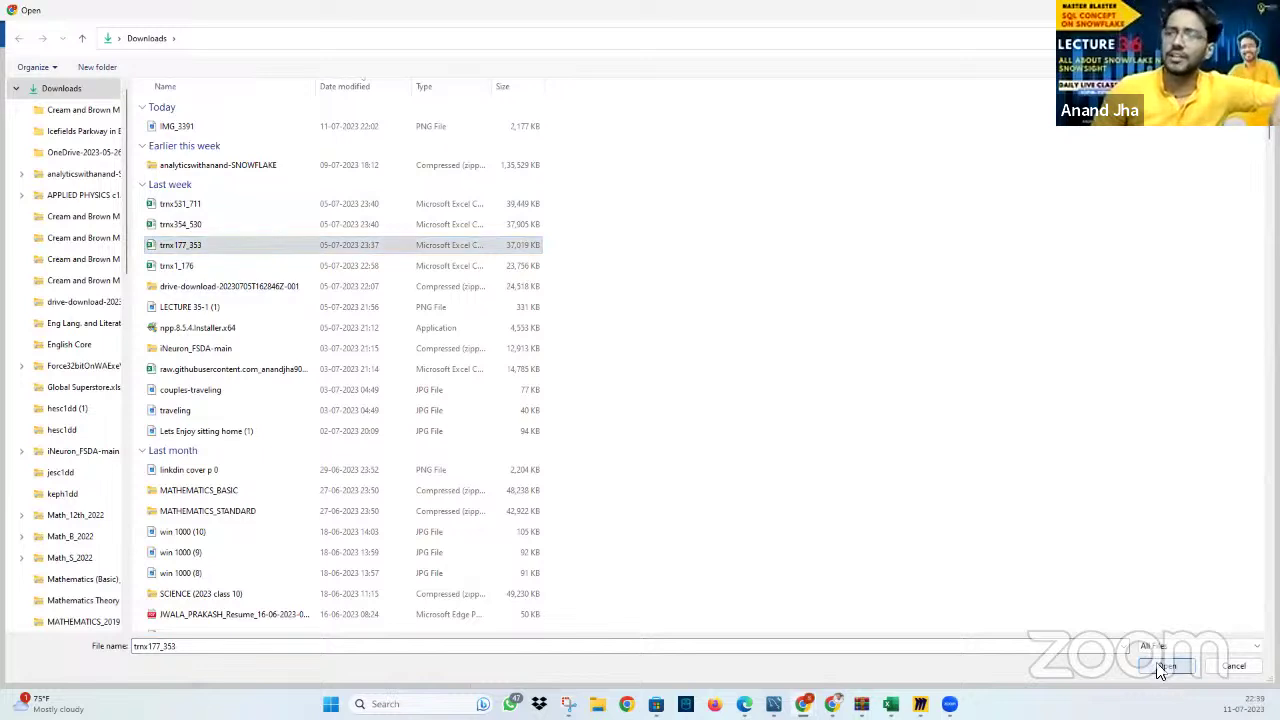
{"action": "left_click", "coordinate": [1160, 665]}
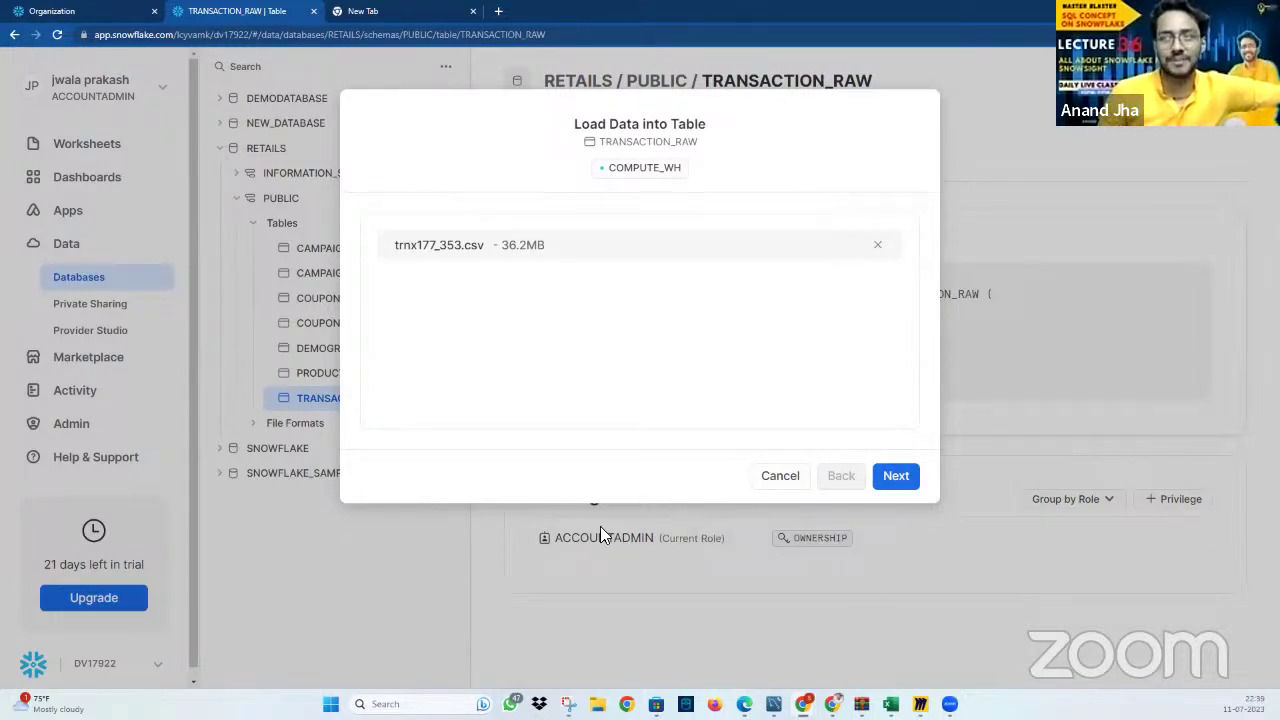
{"action": "left_click", "coordinate": [772, 478]}
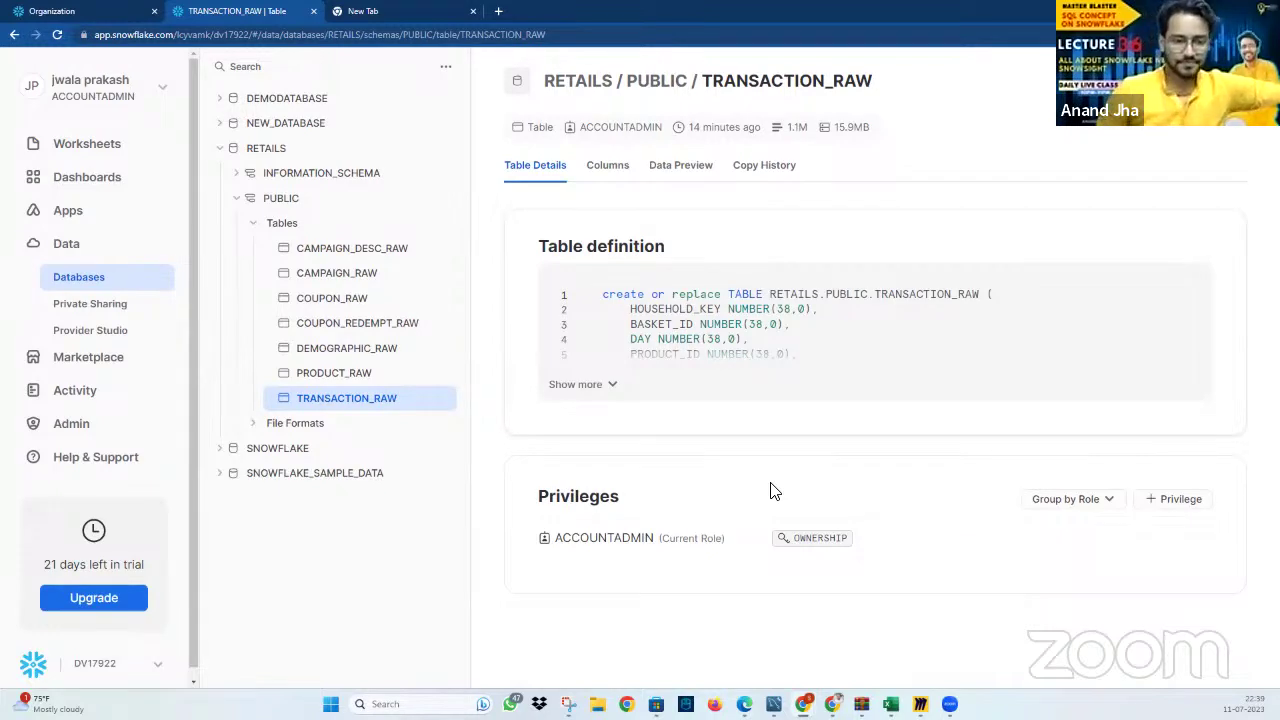
{"action": "left_click", "coordinate": [590, 384]}
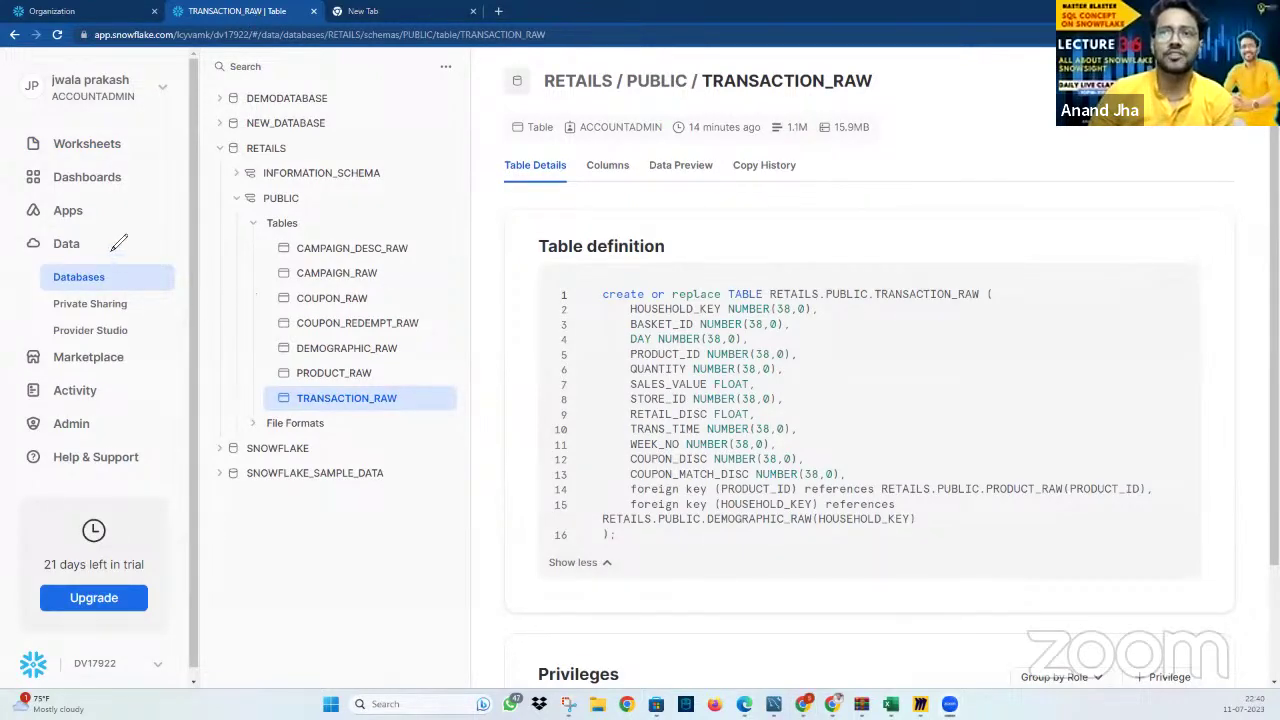
{"action": "mouse_move", "coordinate": [104, 229]}
{"action": "left_mouse_down"}
{"action": "mouse_move", "coordinate": [30, 264]}
{"action": "mouse_move", "coordinate": [110, 238]}
{"action": "mouse_move", "coordinate": [168, 188]}
{"action": "mouse_move", "coordinate": [190, 196]}
{"action": "left_mouse_up"}
{"action": "left_click_drag", "start_coordinate": [140, 238], "coordinate": [194, 190]}
{"action": "mouse_move", "coordinate": [430, 72]}
{"action": "left_mouse_down"}
{"action": "mouse_move", "coordinate": [504, 220]}
{"action": "mouse_move", "coordinate": [512, 384]}
{"action": "mouse_move", "coordinate": [476, 530]}
{"action": "left_mouse_up"}
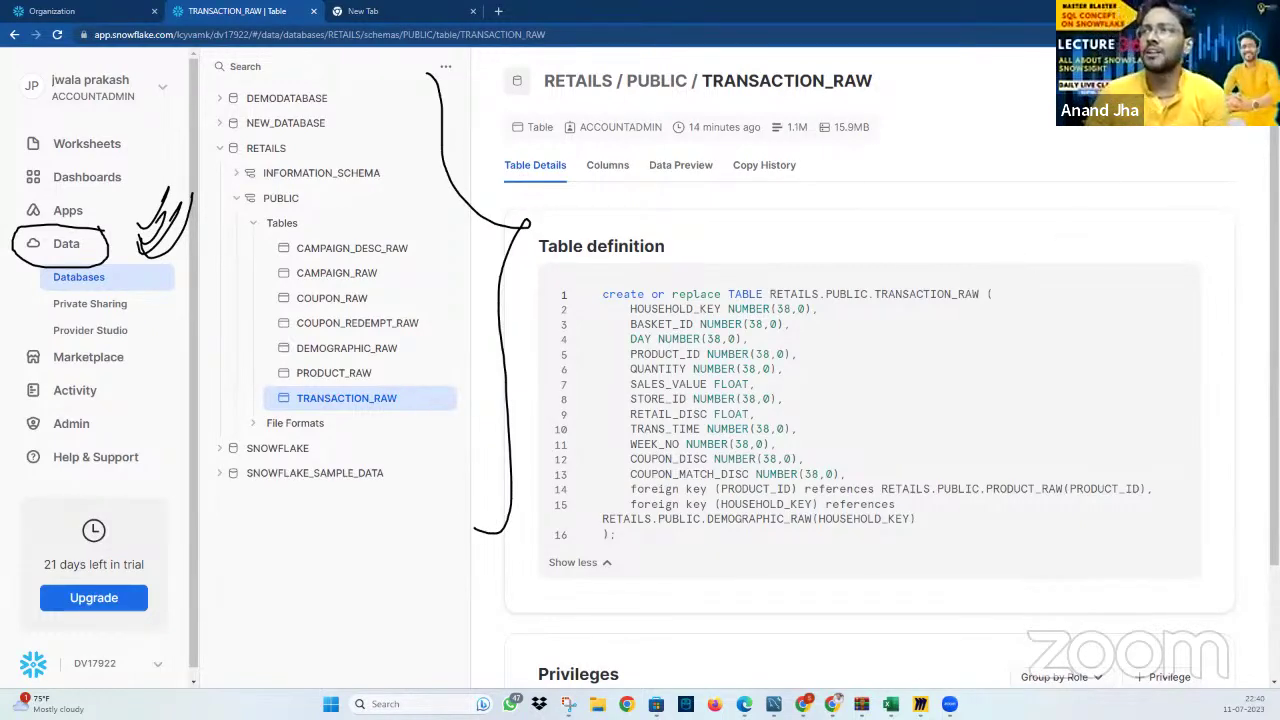
{"action": "left_click_drag", "start_coordinate": [1175, 122], "coordinate": [1148, 138]}
{"action": "mouse_move", "coordinate": [610, 190]}
{"action": "left_mouse_down"}
{"action": "mouse_move", "coordinate": [698, 128]}
{"action": "mouse_move", "coordinate": [728, 158]}
{"action": "mouse_move", "coordinate": [820, 128]}
{"action": "left_mouse_up"}
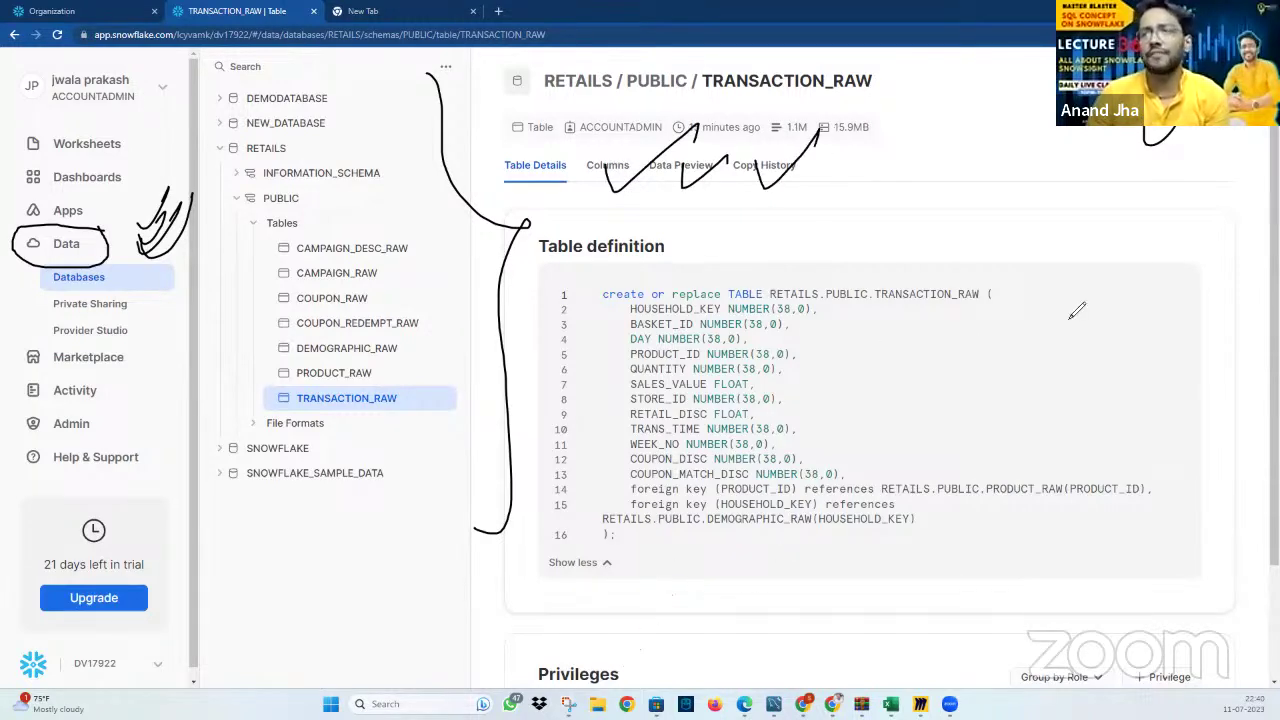
{"action": "left_click_drag", "start_coordinate": [1148, 228], "coordinate": [1120, 590]}
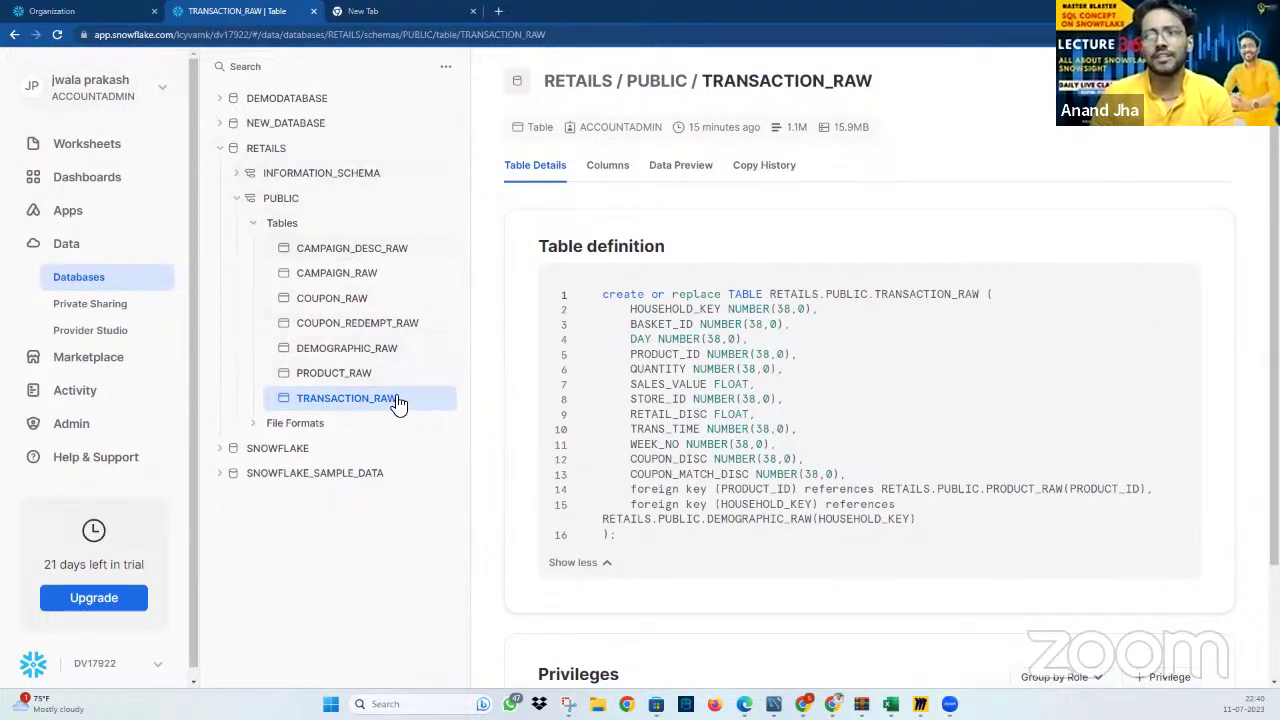
{"action": "mouse_move", "coordinate": [1162, 326]}
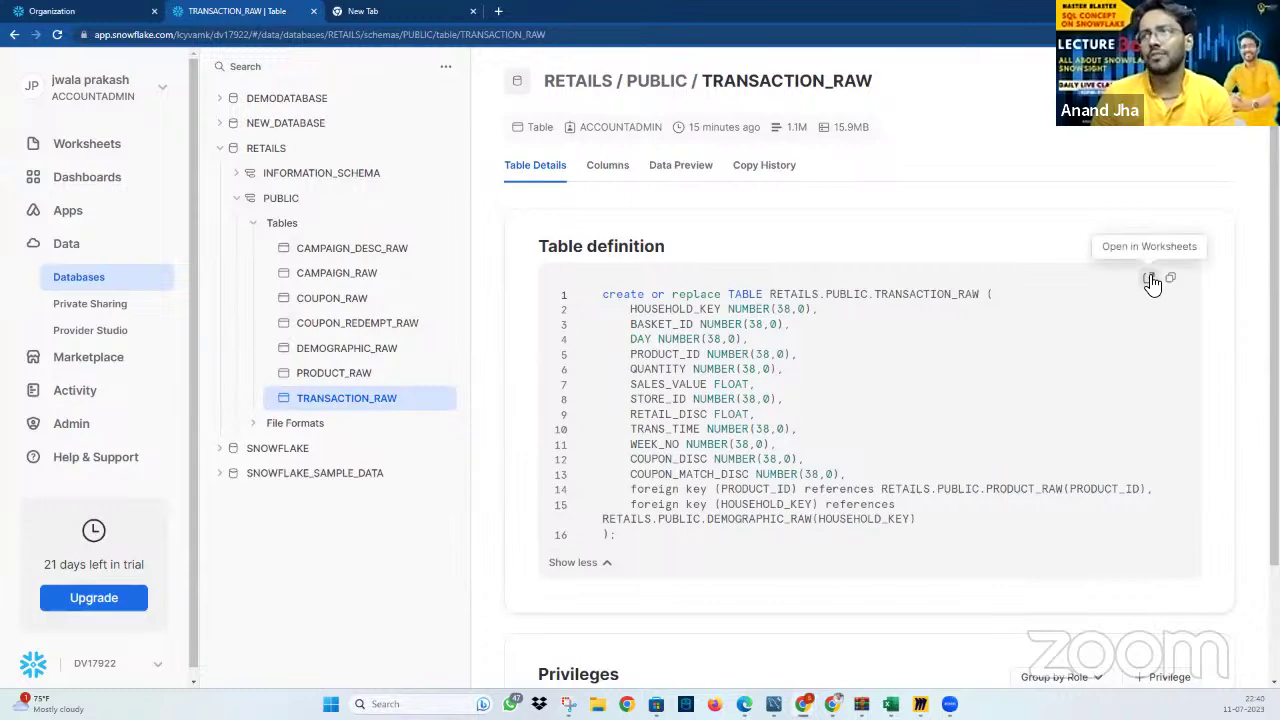
Open TRANSACTION_RAW's definition in a worksheet, then create a new SQL worksheet and return
{"action": "left_click", "coordinate": [1148, 278]}
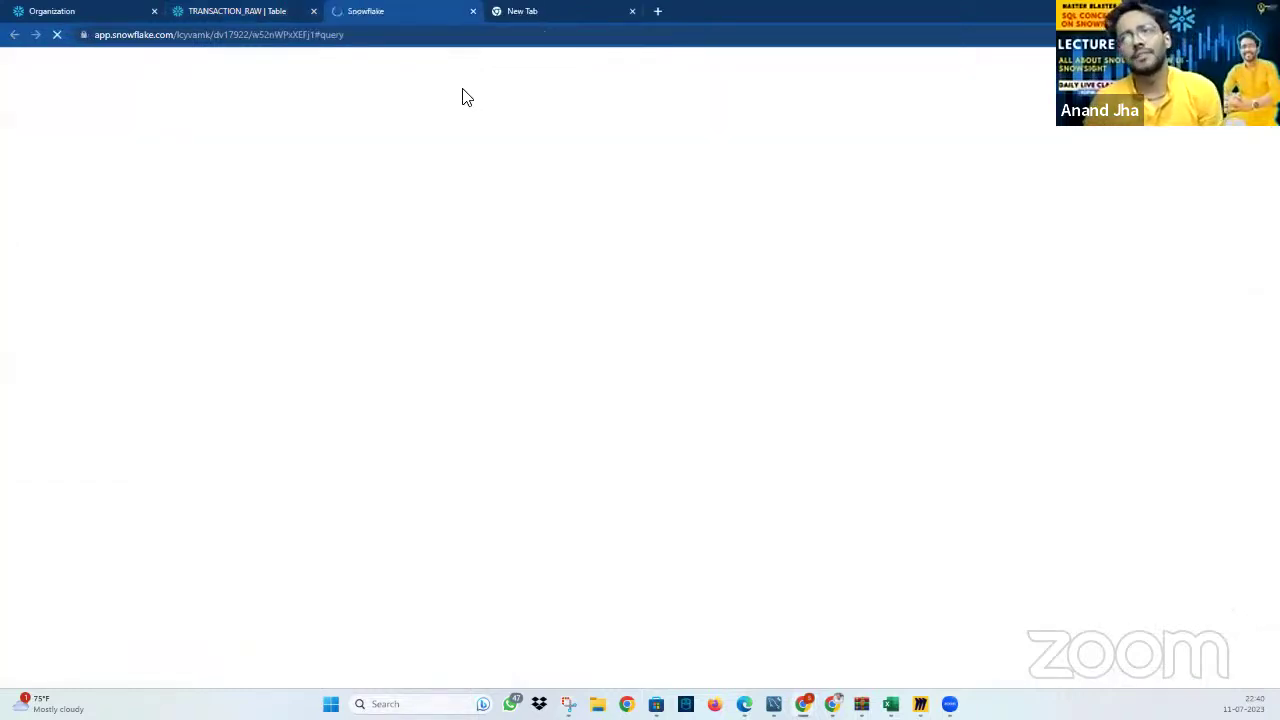
{"action": "left_click", "coordinate": [258, 13]}
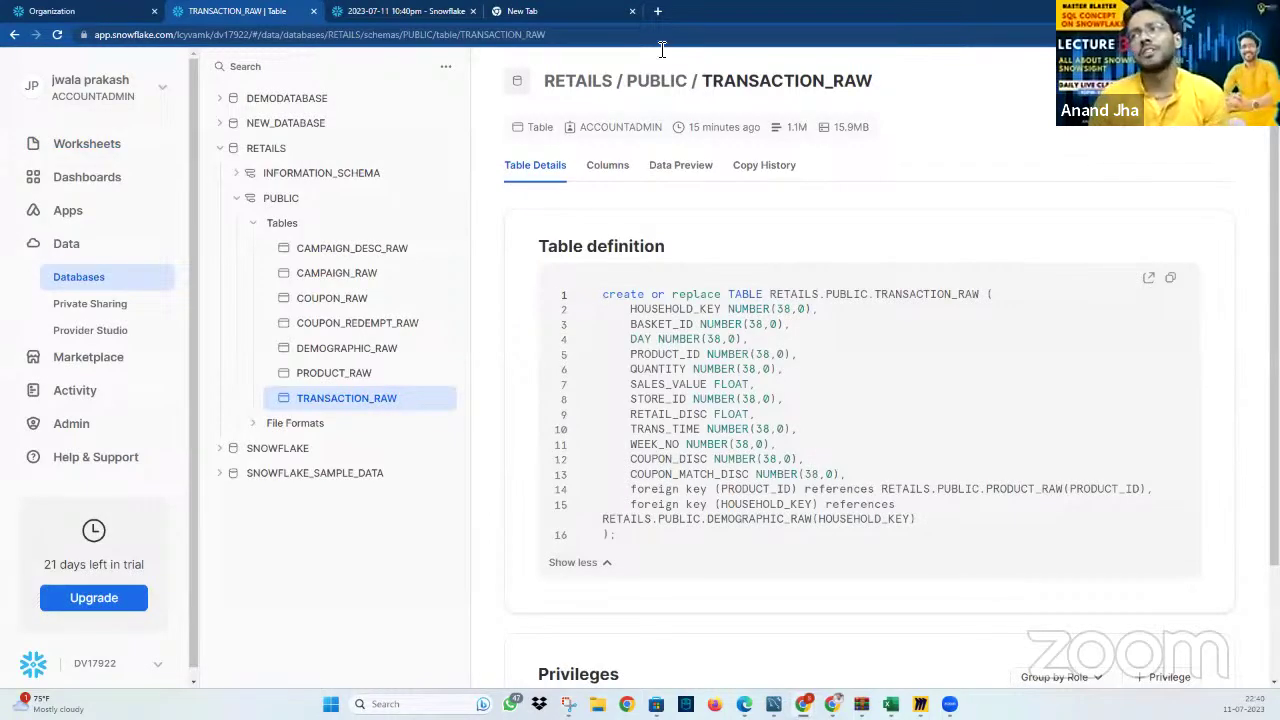
{"action": "left_click", "coordinate": [104, 142]}
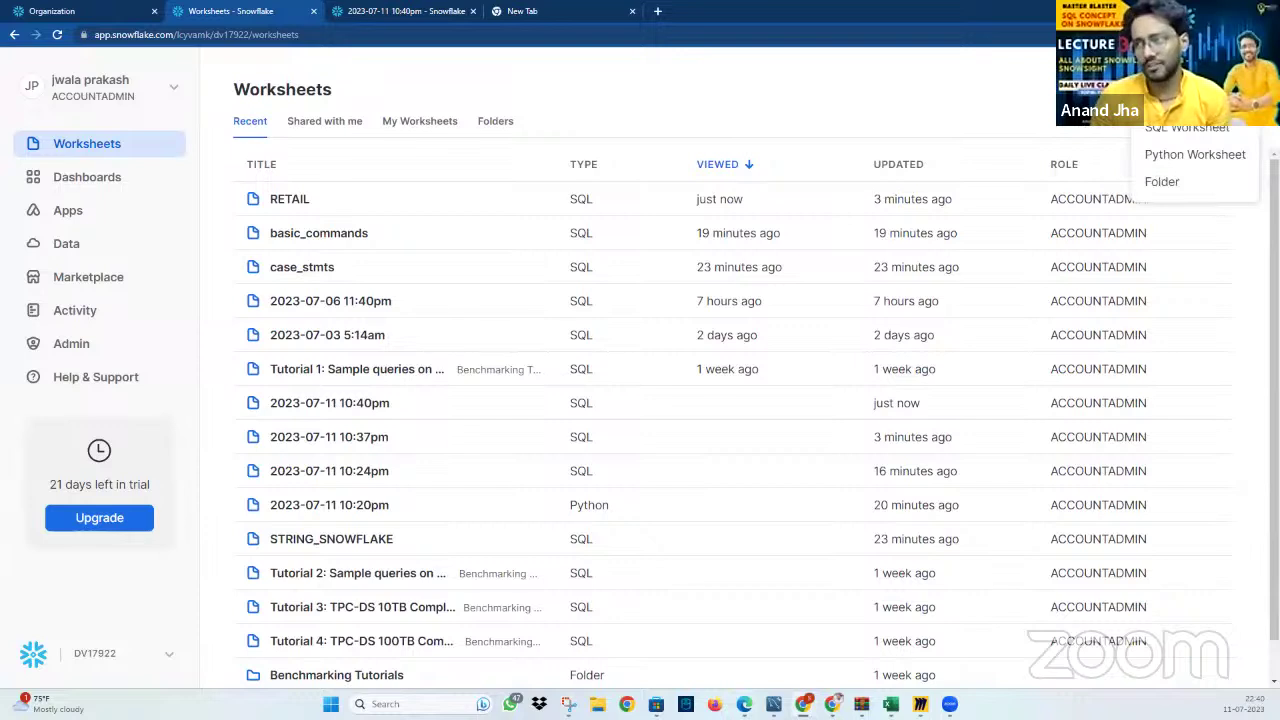
{"action": "left_click", "coordinate": [1210, 130]}
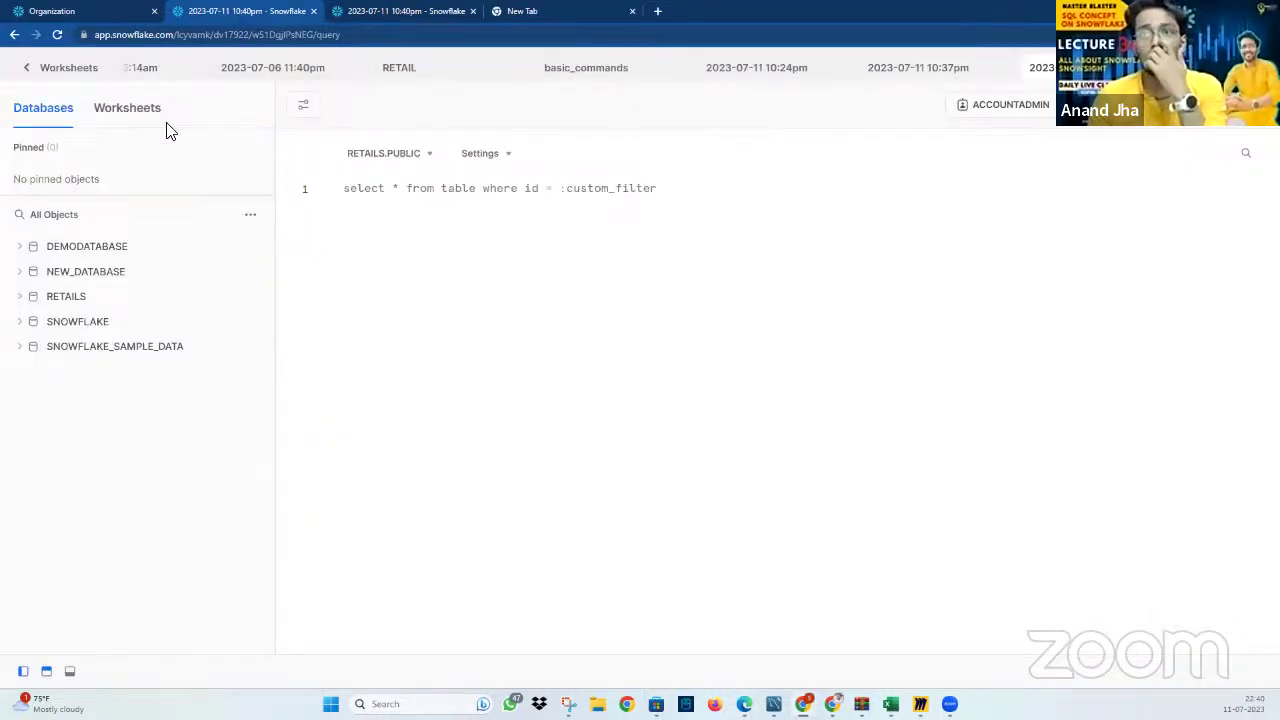
{"action": "left_click", "coordinate": [29, 72]}
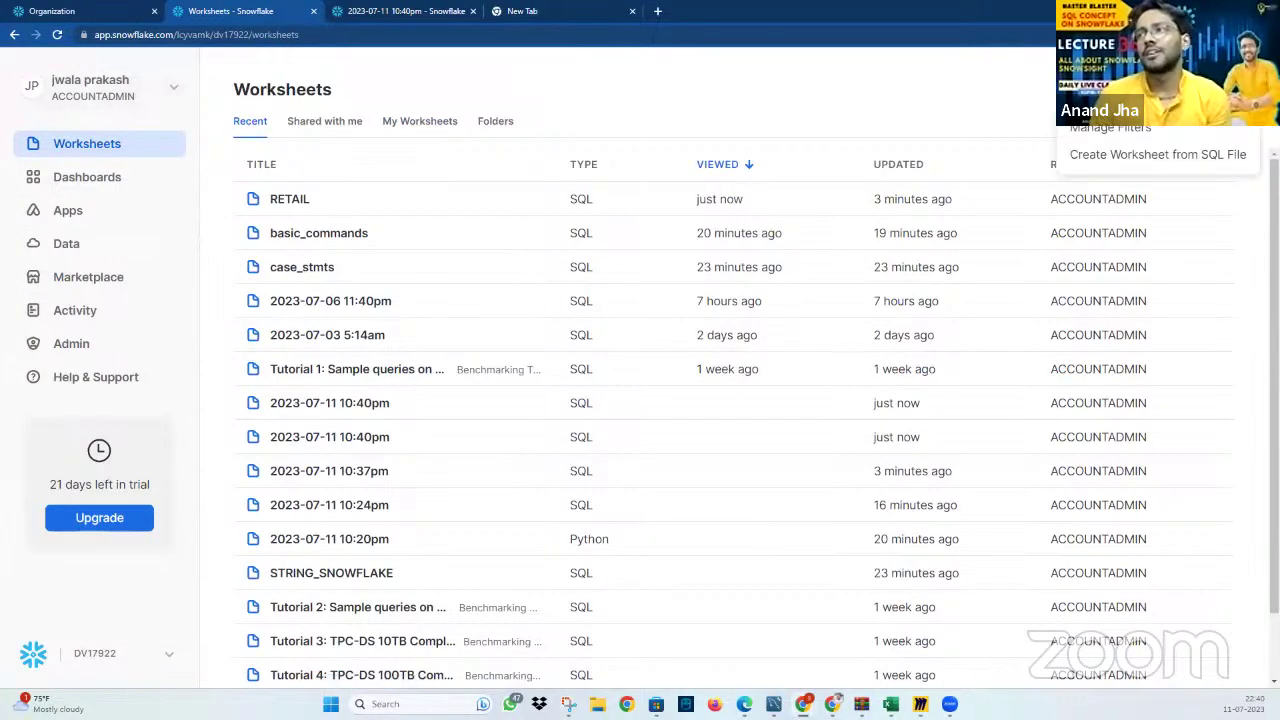
Start creating a worksheet from an SQL file, then cancel the file picker
{"action": "left_click", "coordinate": [1215, 89]}
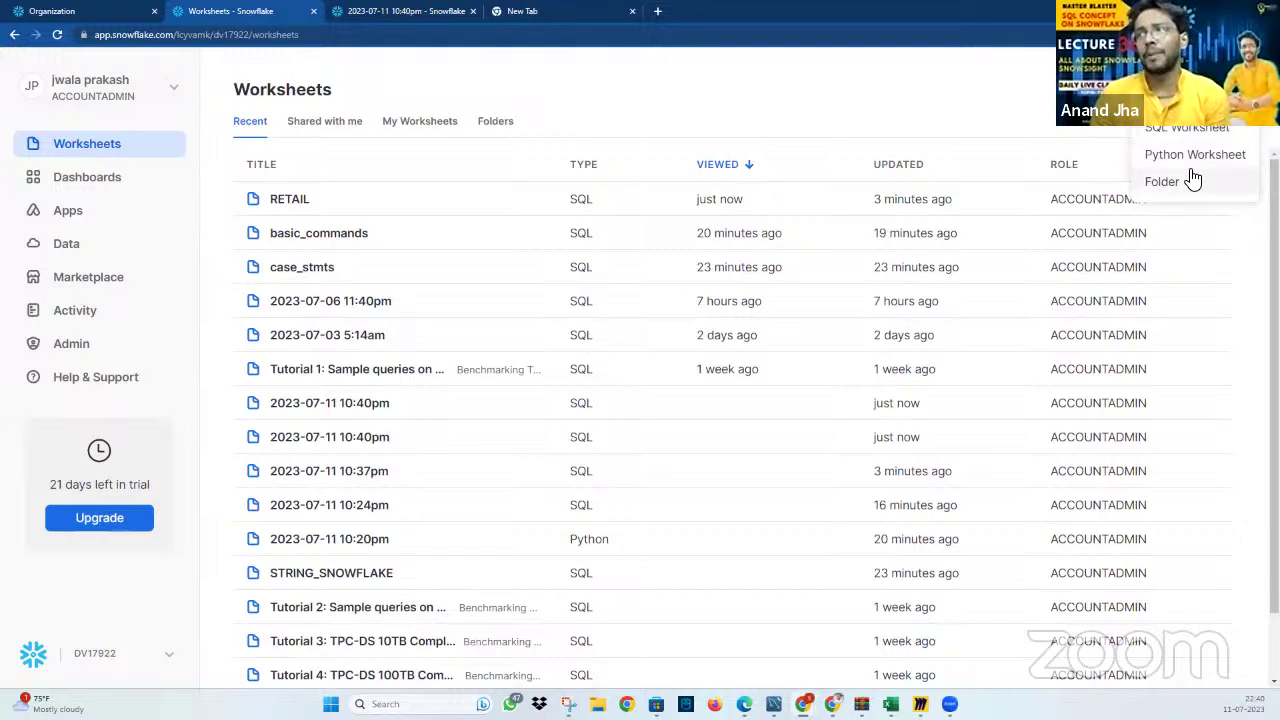
{"action": "left_click", "coordinate": [1160, 89]}
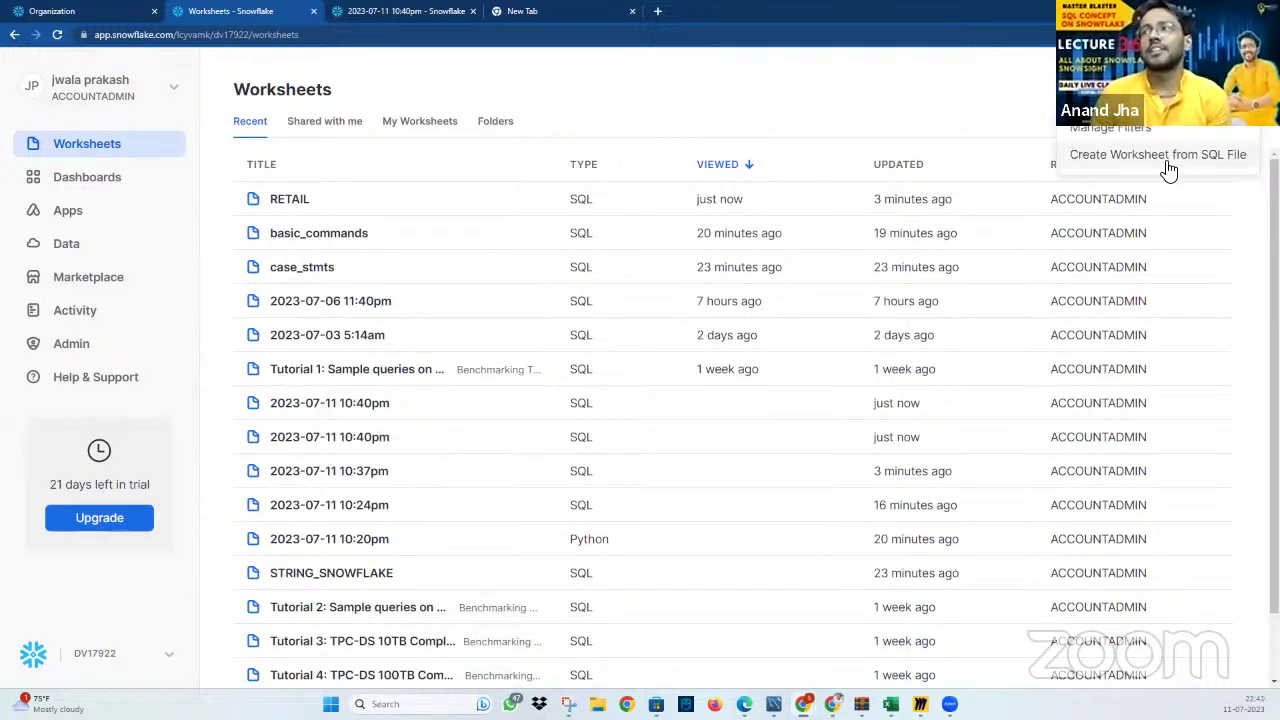
{"action": "left_click", "coordinate": [1169, 170]}
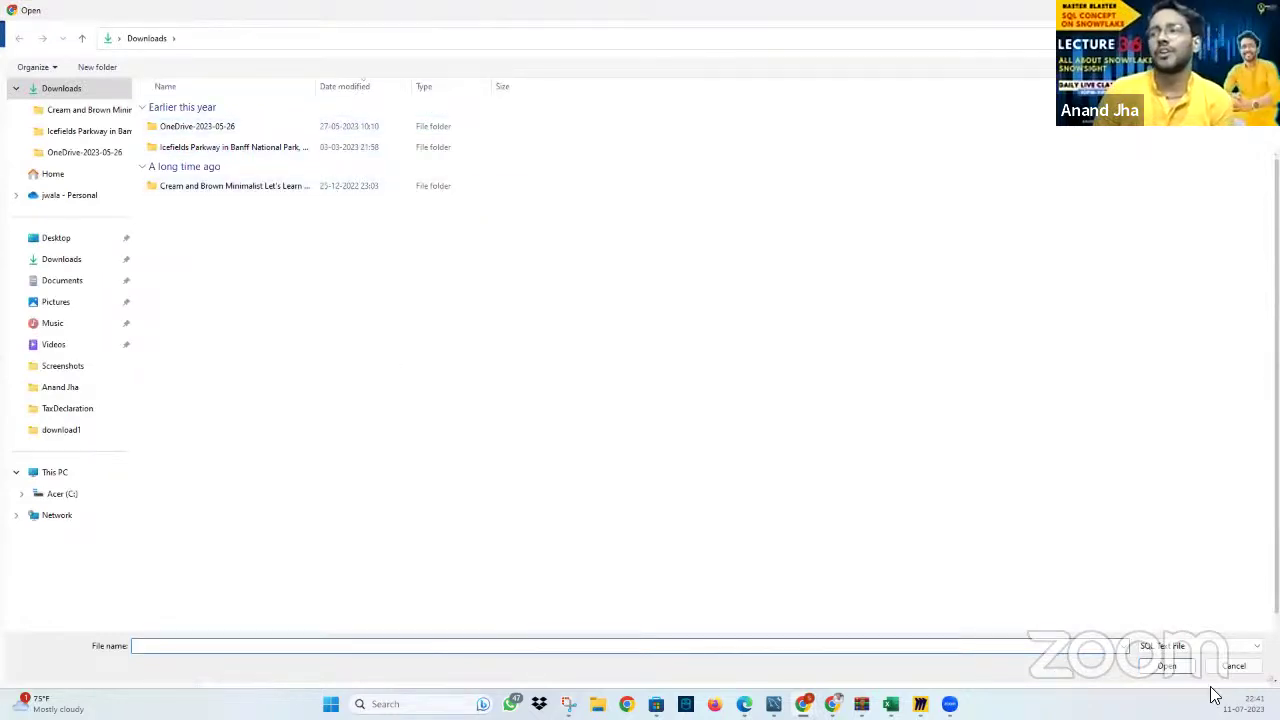
{"action": "left_click", "coordinate": [1232, 666]}
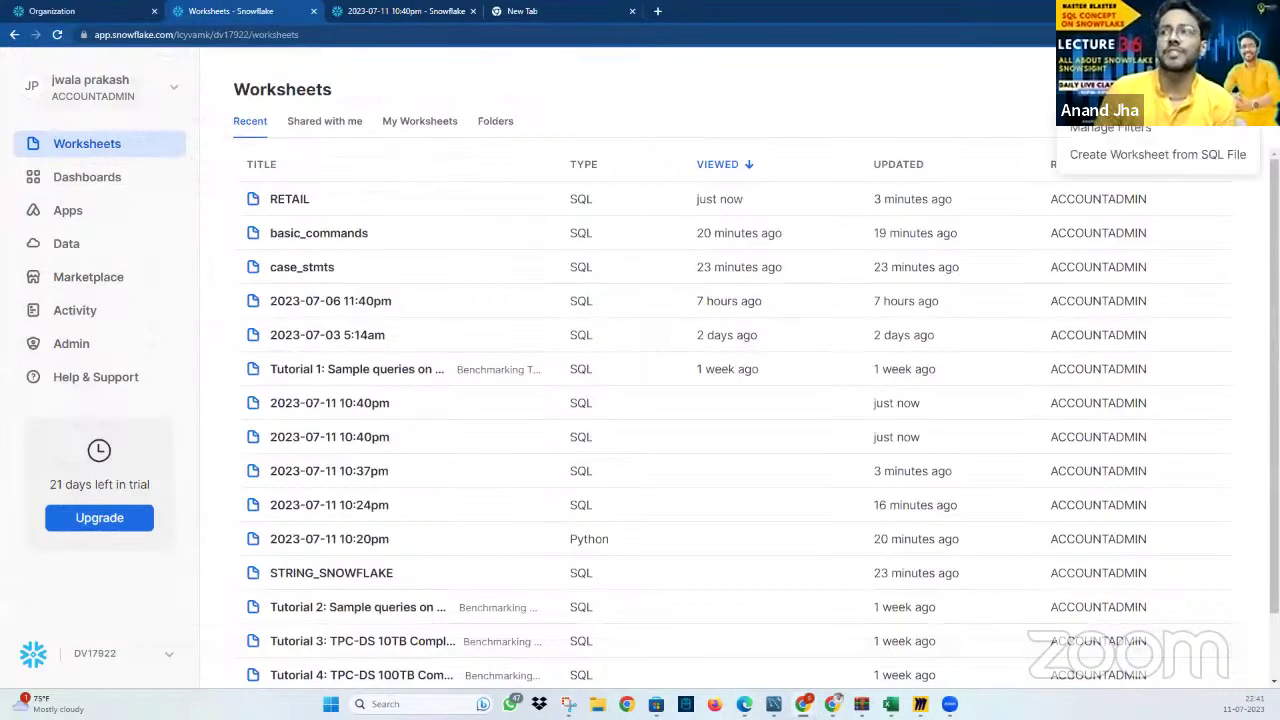